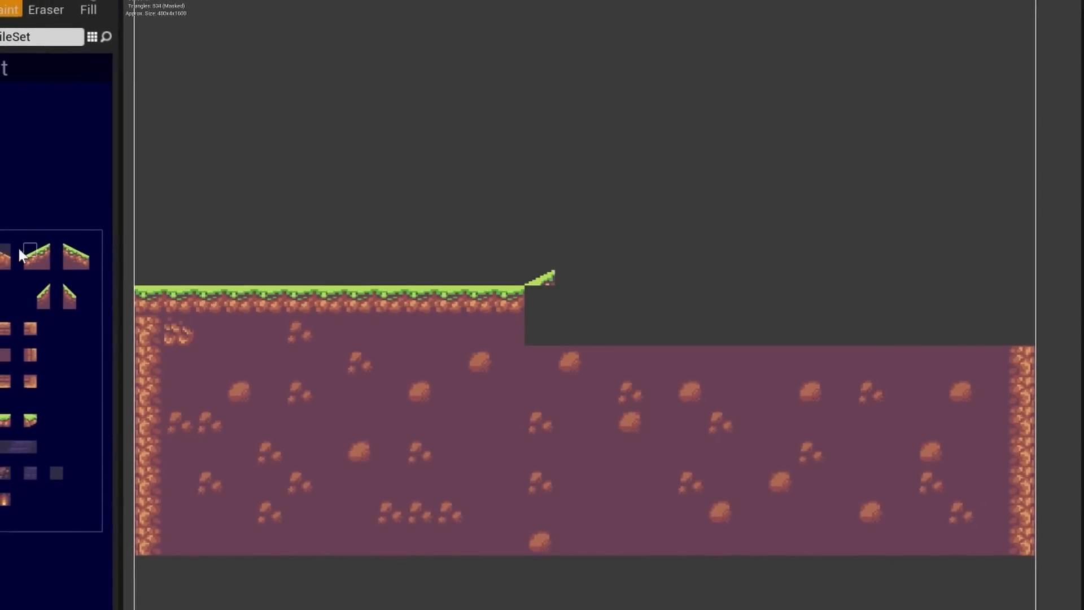
Step: Paint a grass-topped slope rising from the flat ground onto the tile map, with a rocky edge and earth fill beneath it
left_click_drag(35, 246, 61, 265)
left_click(612, 248)
left_click(670, 214)
left_click(685, 246)
left_click(707, 216)
left_click(680, 300)
mouse_move(708, 243)
left_mouse_down()
mouse_move(708, 301)
mouse_move(539, 300)
left_mouse_up()
left_click(680, 273)
left_click_drag(679, 328, 542, 328)
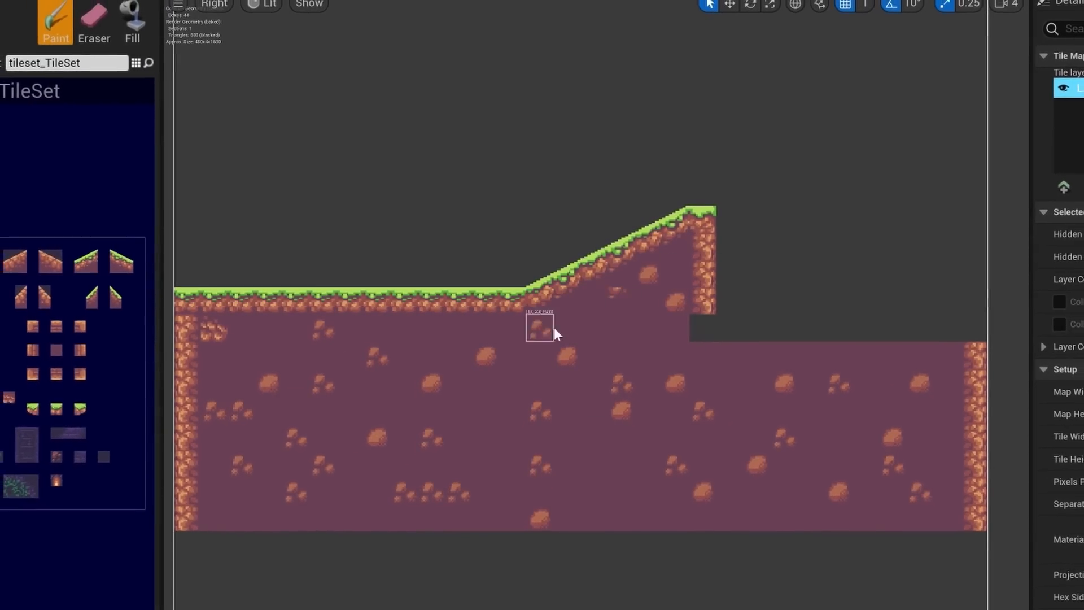
left_click(707, 245)
scroll(743, 299, "down", 3)
scroll(743, 299, "up", 3)
left_click_drag(818, 217, 873, 216)
left_click_drag(624, 356, 958, 357)
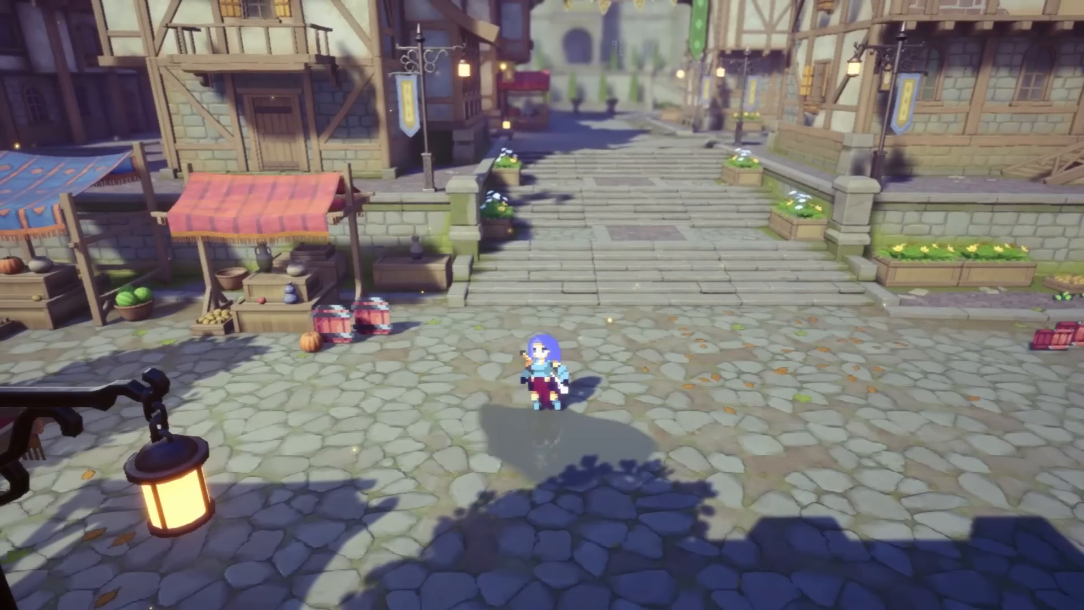
key("Left")
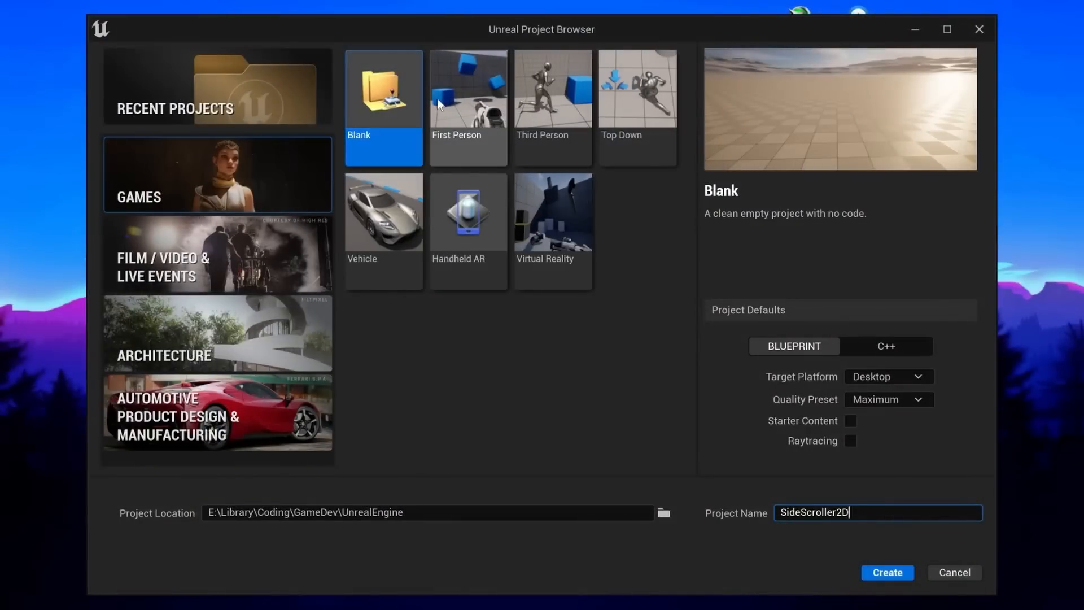
Step: Preview the First Person, Third Person, Top Down, Virtual Reality, Handheld AR and Vehicle templates, and return to the Blank template
left_click(452, 100)
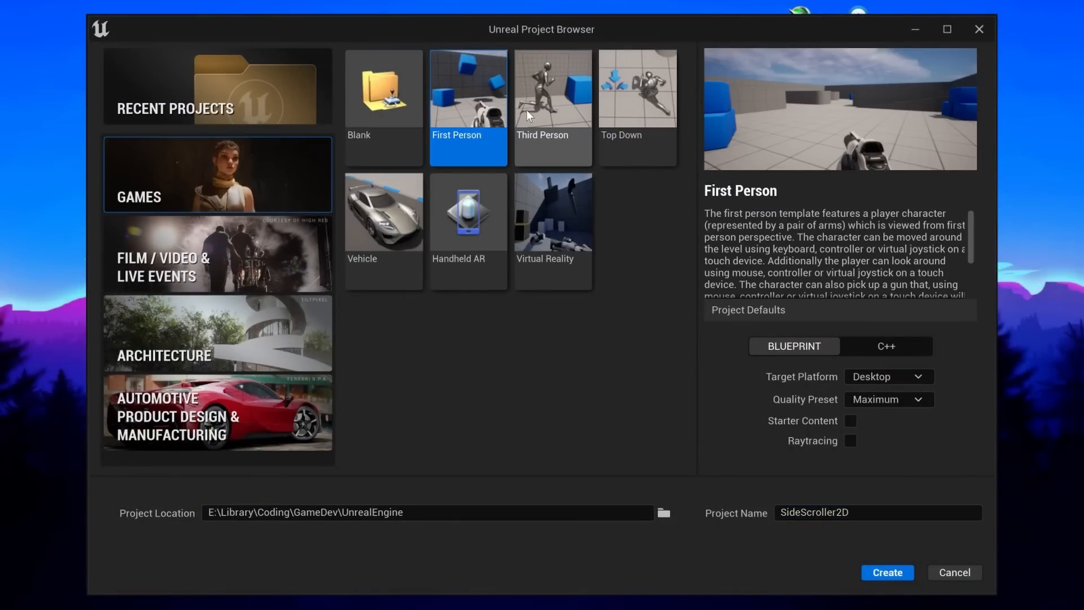
left_click(543, 111)
left_click(621, 116)
left_click(553, 236)
left_click(474, 238)
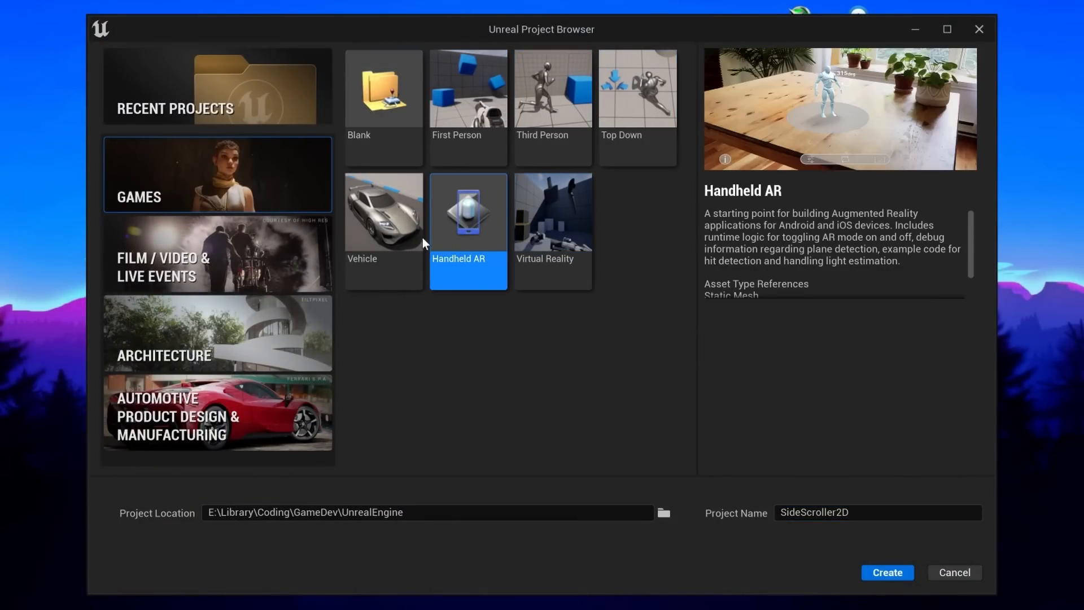
left_click(373, 236)
left_click(380, 105)
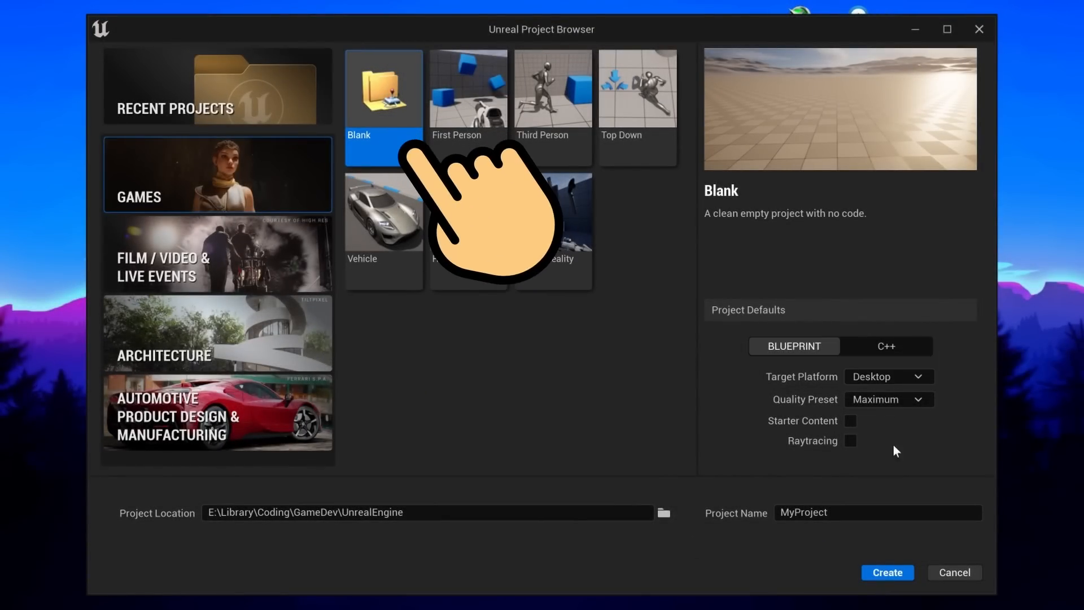
Step: Name the Blank Blueprint project SideScroller2D and create it
left_click(822, 513)
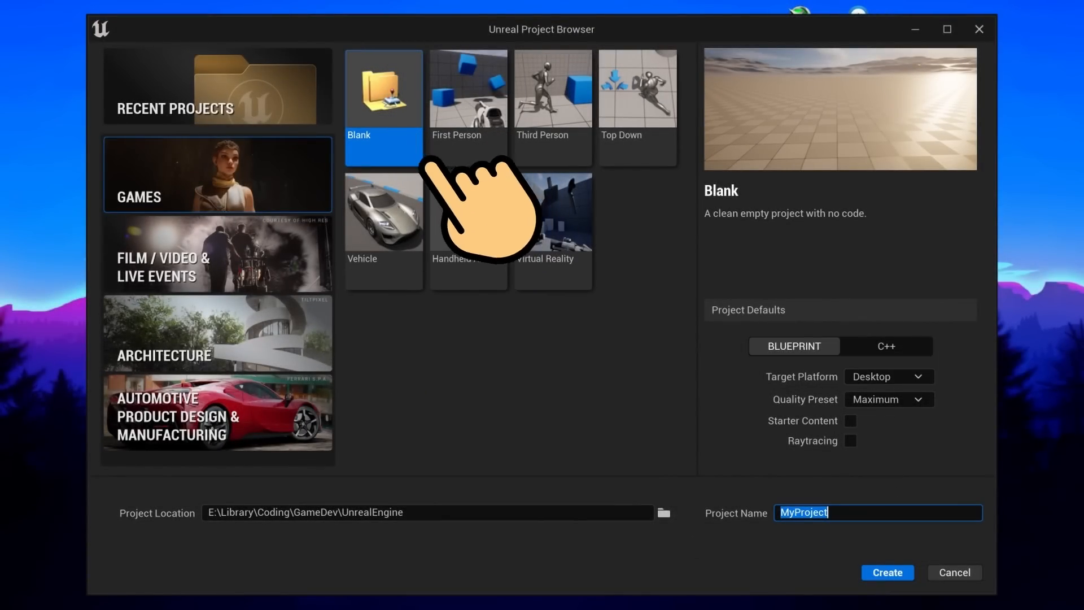
type("Side")
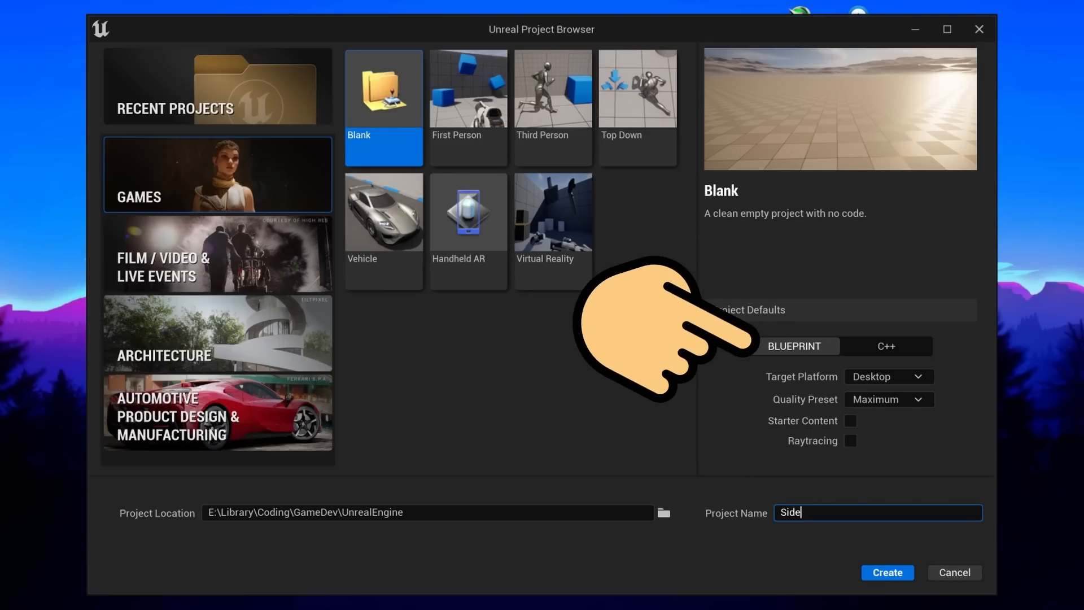
type("Scroller2D")
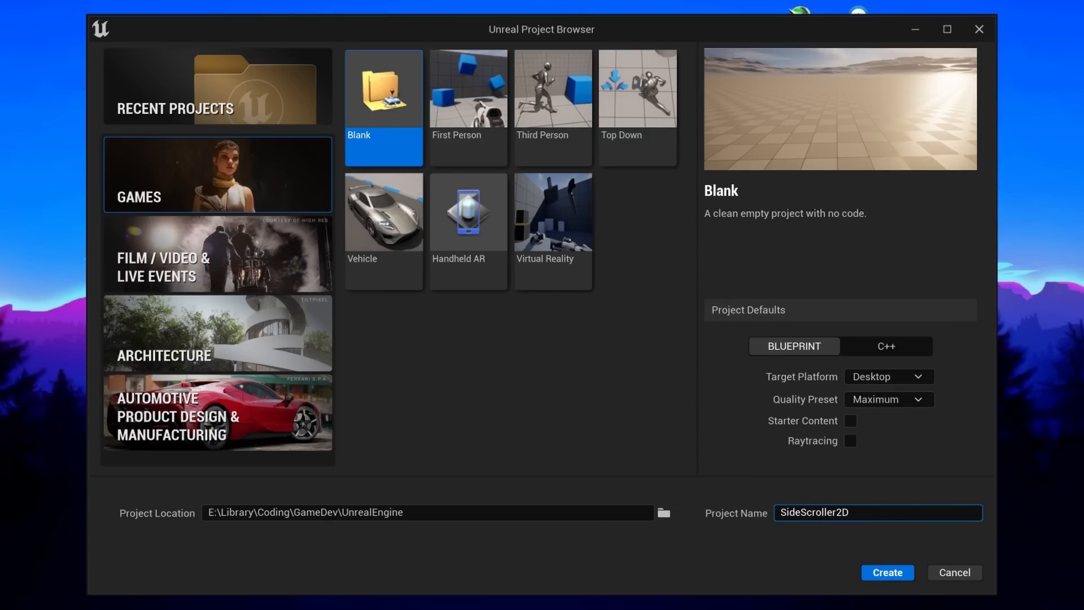
left_click(887, 572)
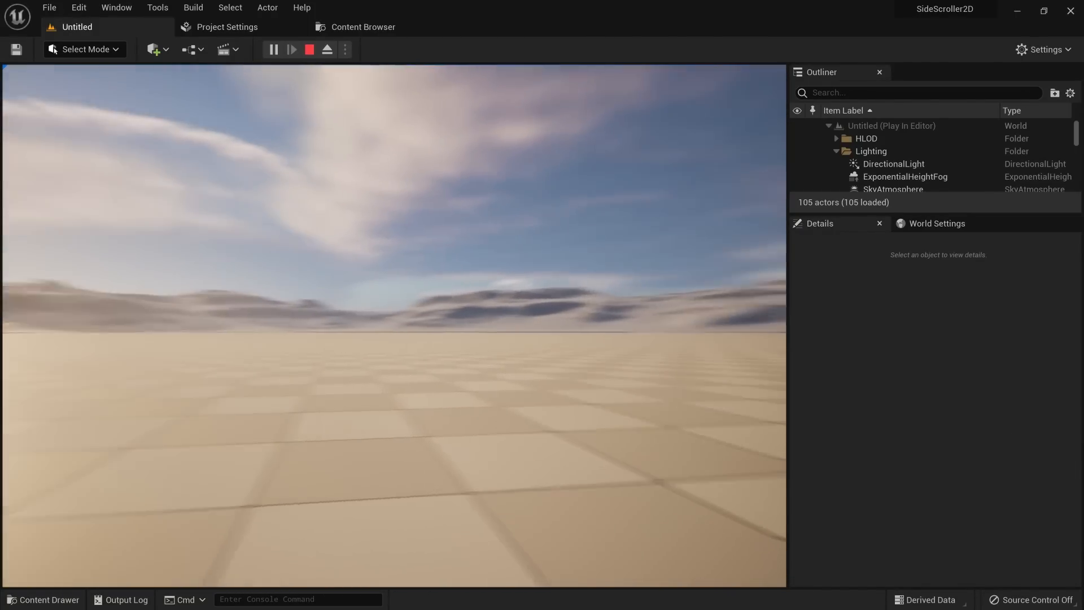
Step: Stop the play session and create a new level from the Empty Level template
key("Escape")
left_click(51, 8)
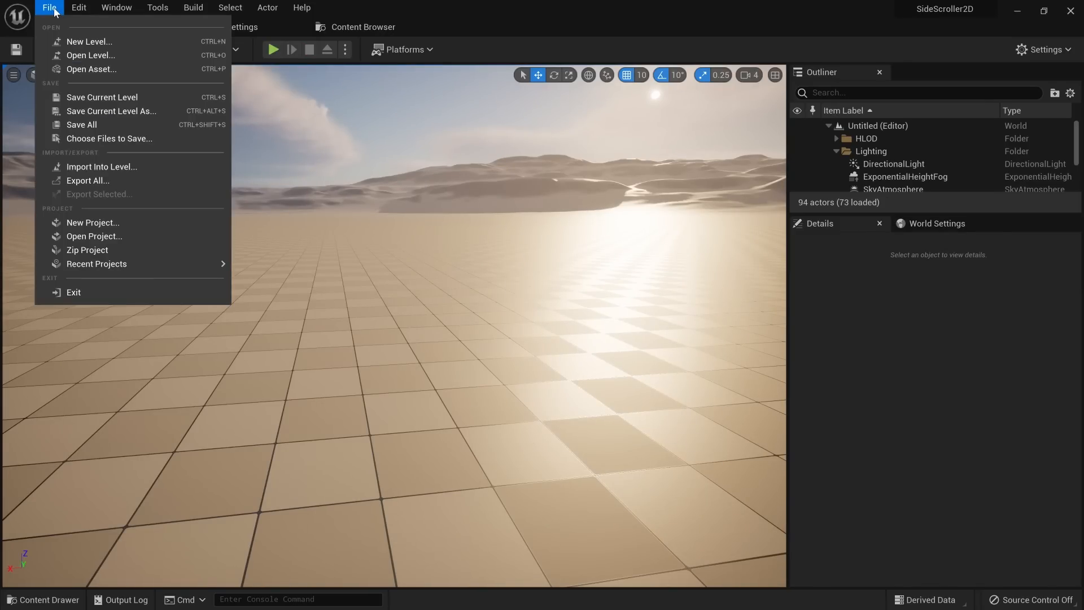
left_click(98, 40)
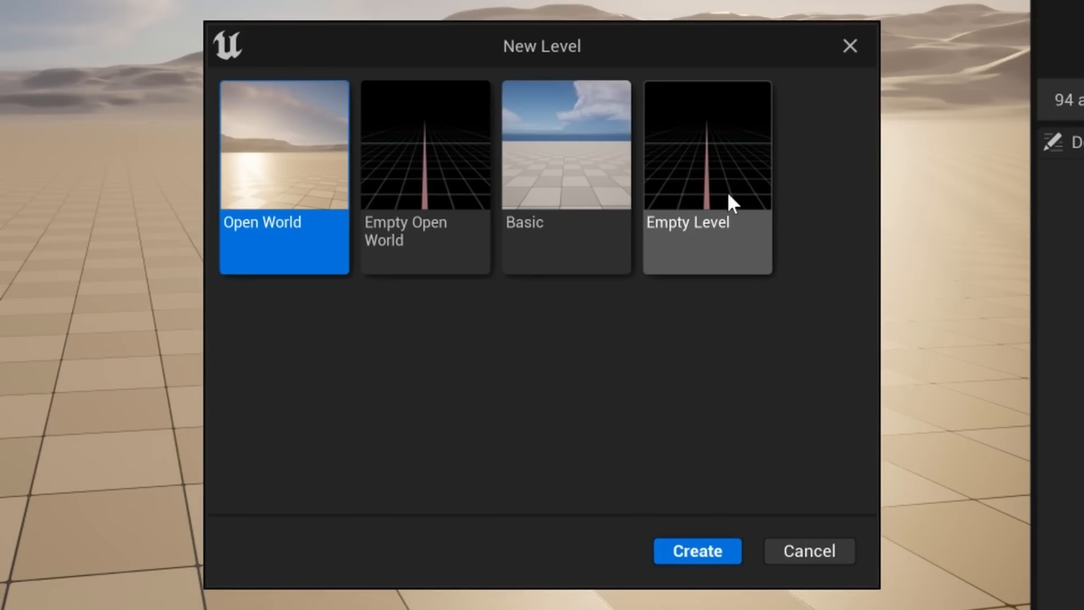
left_click(728, 197)
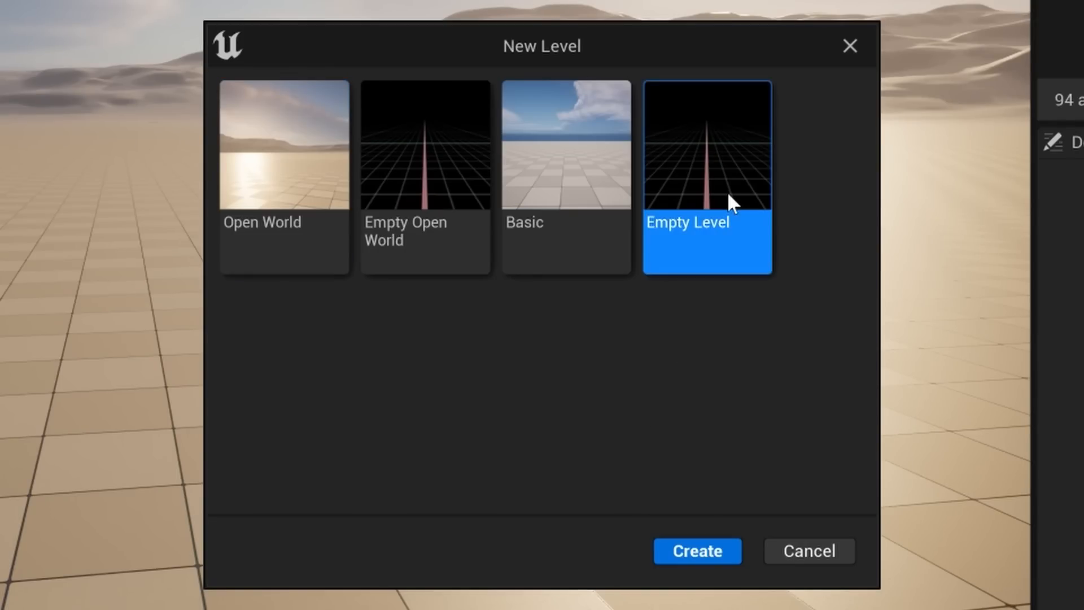
left_click(694, 551)
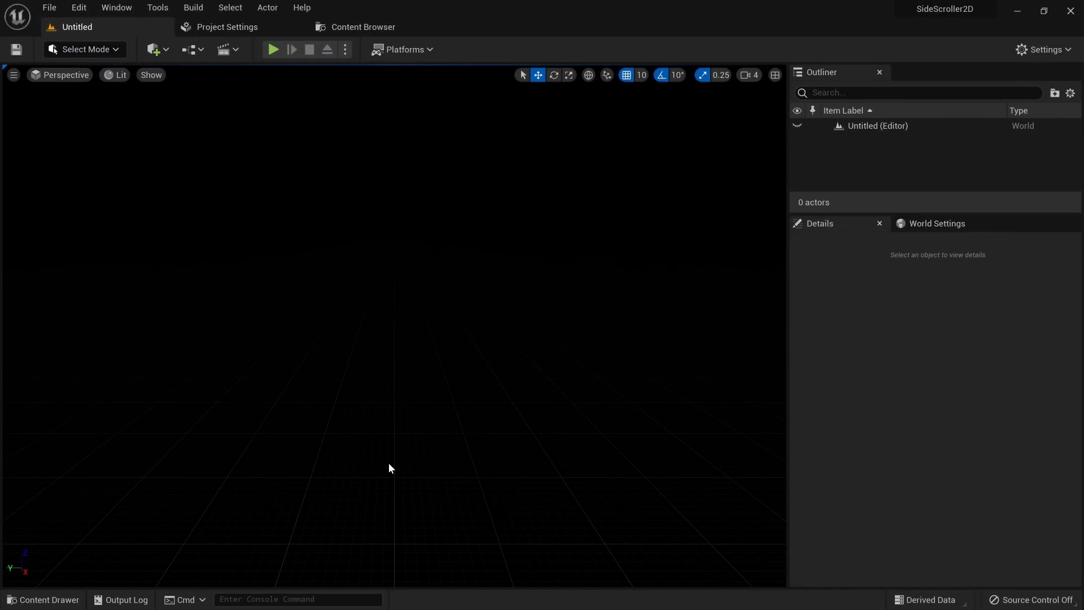
Step: Create a folder named Maps inside the project's Content folder
key("ctrl+space")
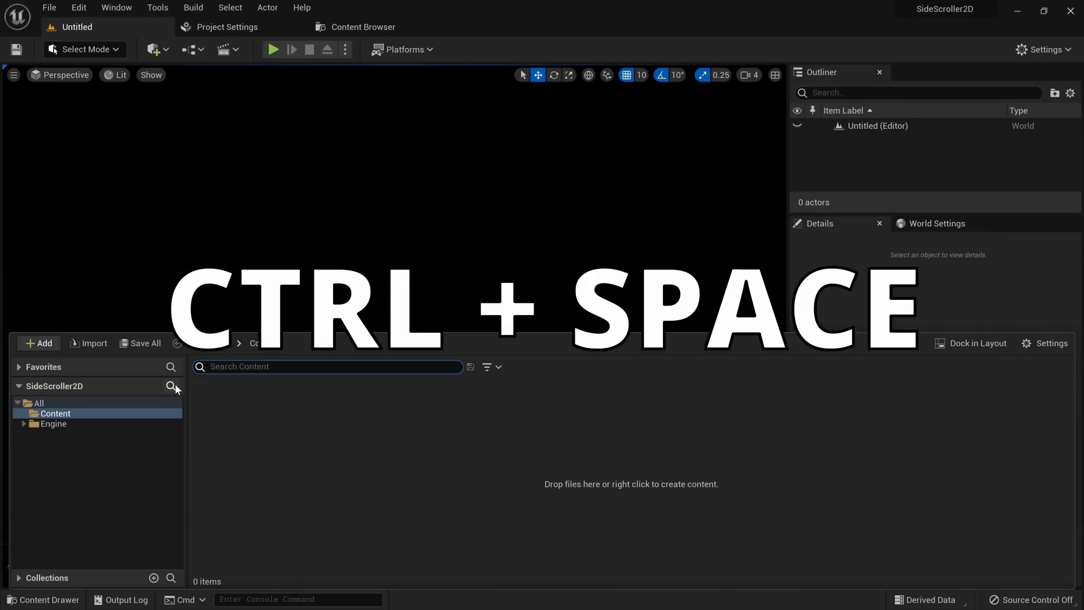
left_click(76, 415)
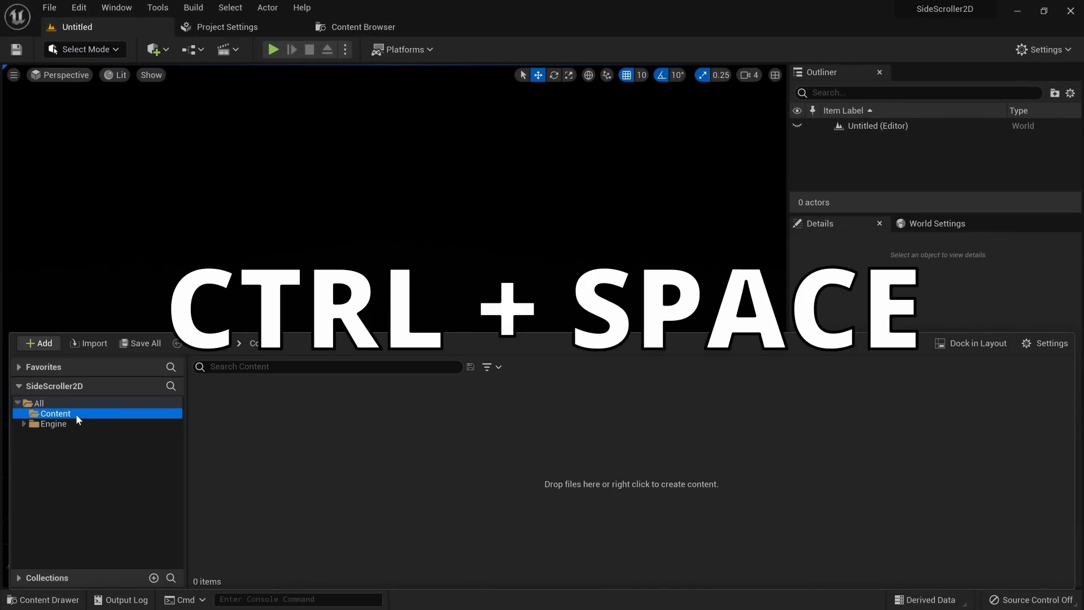
right_click(294, 423)
mouse_move(295, 429)
left_click(340, 237)
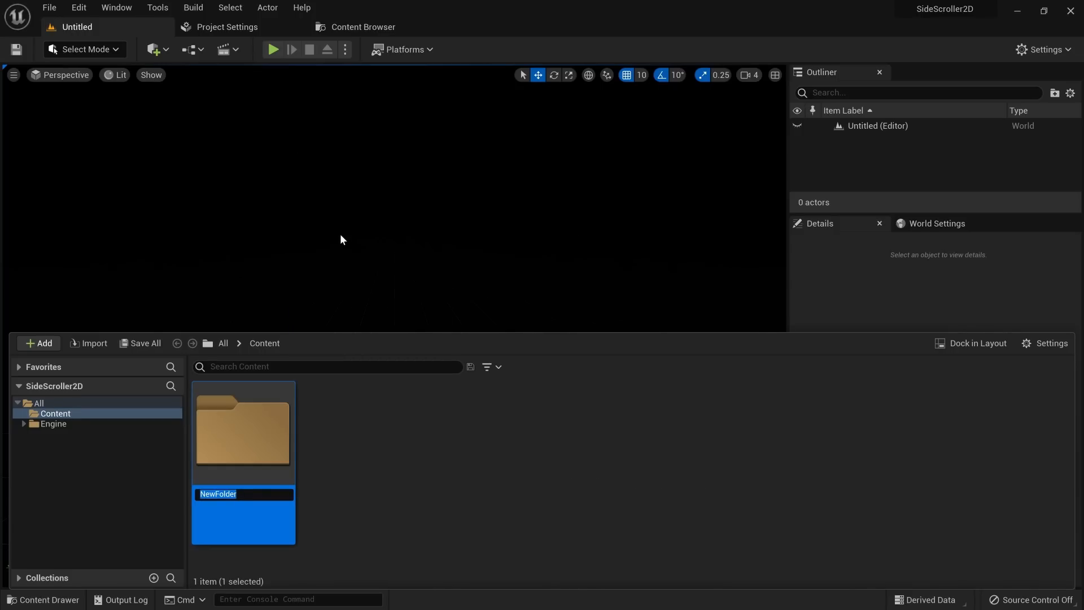
type("Maps")
key("Return")
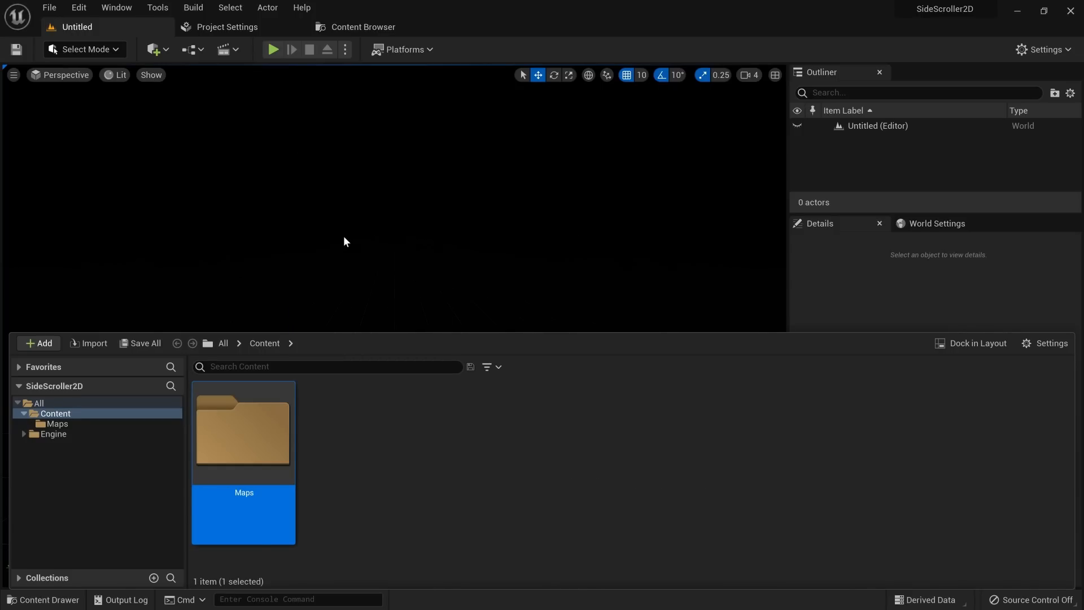
Step: Save the current level as Map_SideScroller in the Maps folder
left_click(57, 10)
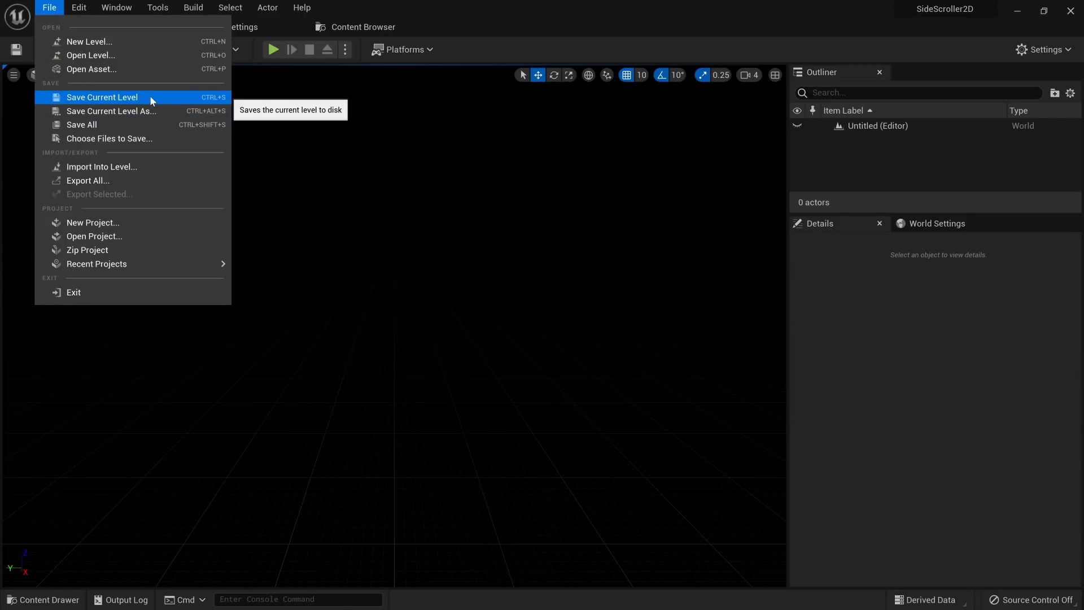
left_click(168, 110)
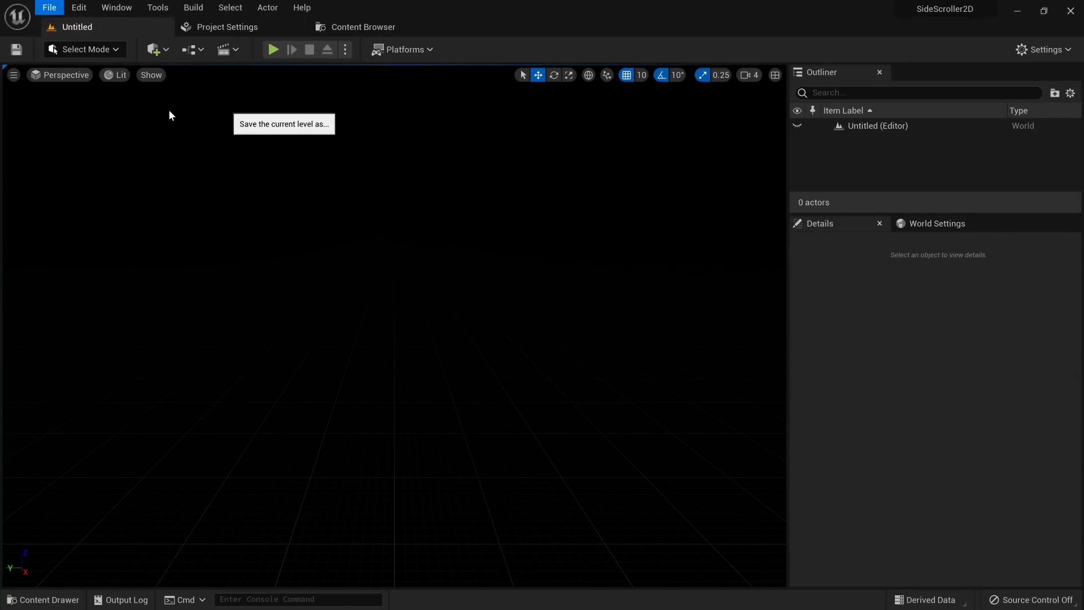
double_click(408, 191)
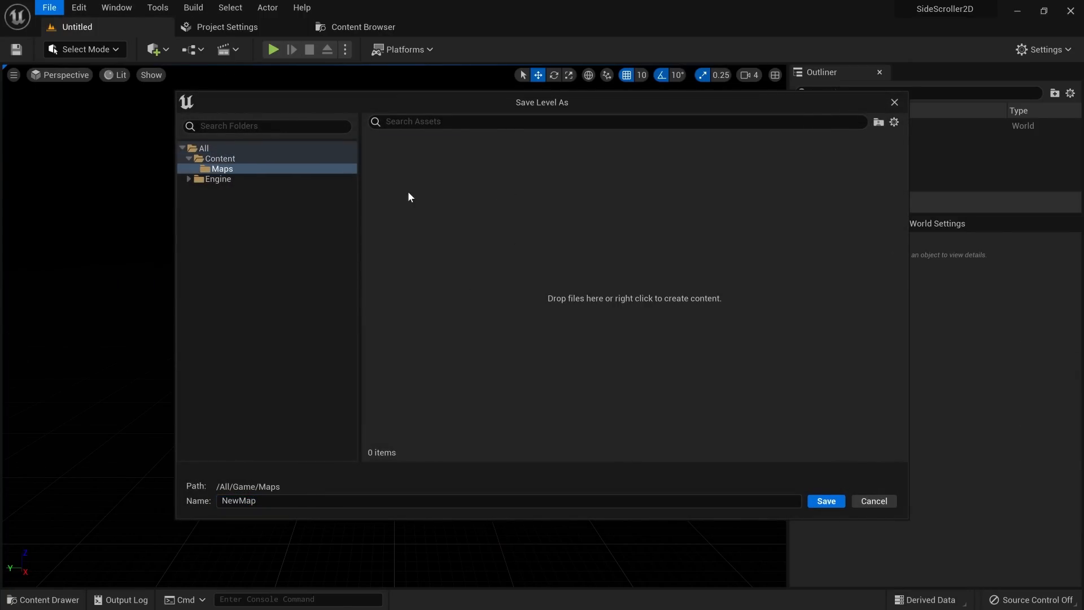
left_click(293, 500)
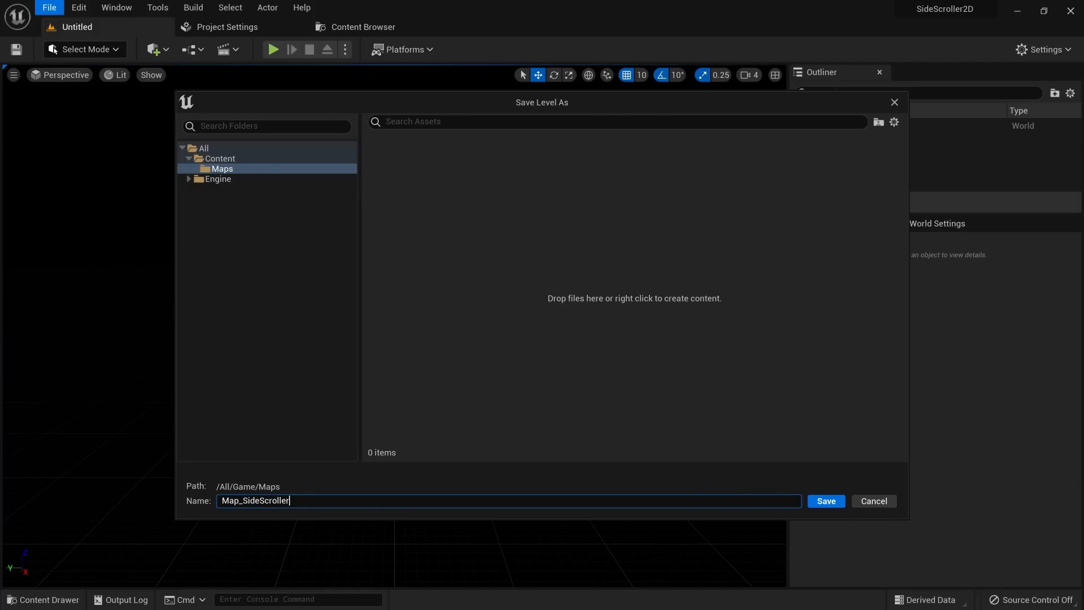
key("Return")
Step: Open the Maps folder in the project content to check the saved level
key("ctrl+space")
double_click(226, 496)
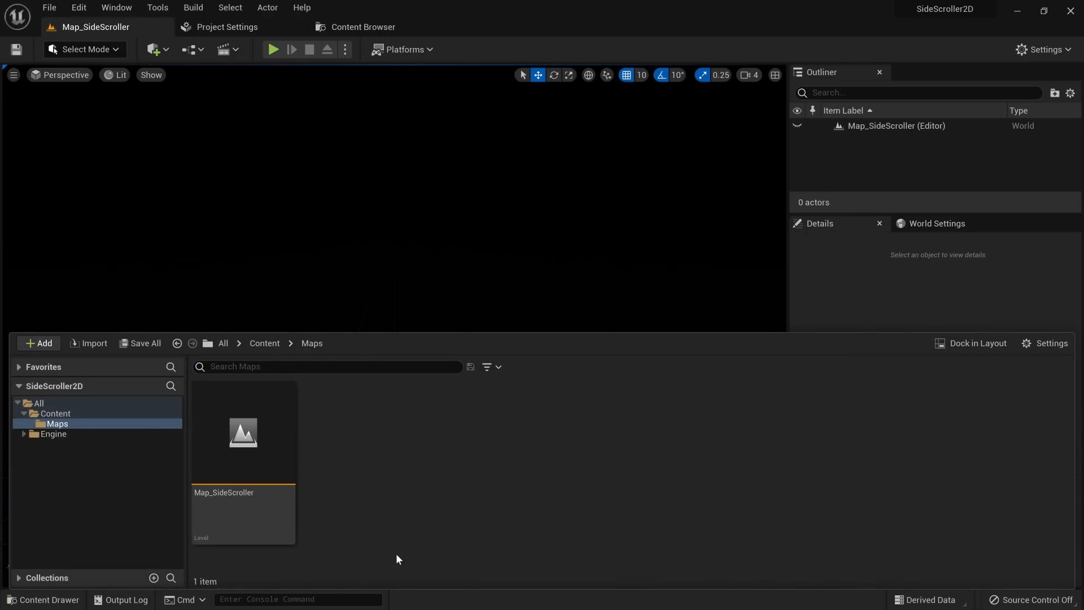
left_click(291, 517)
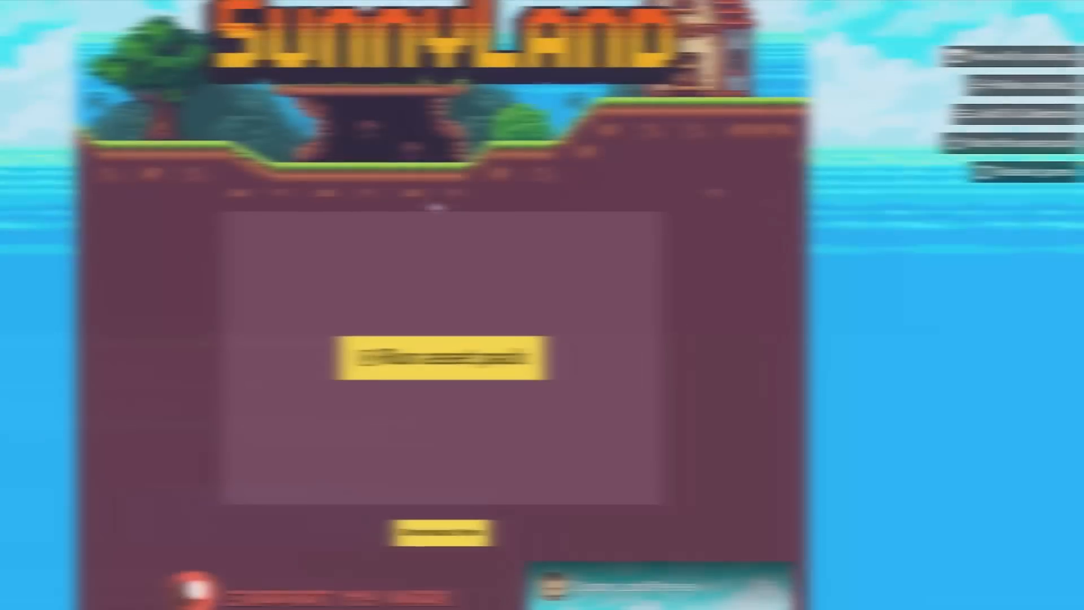
Step: On the Sunny Land itch.io page, request the asset pack download and proceed to the files without paying
scroll(434, 204, "down", 9)
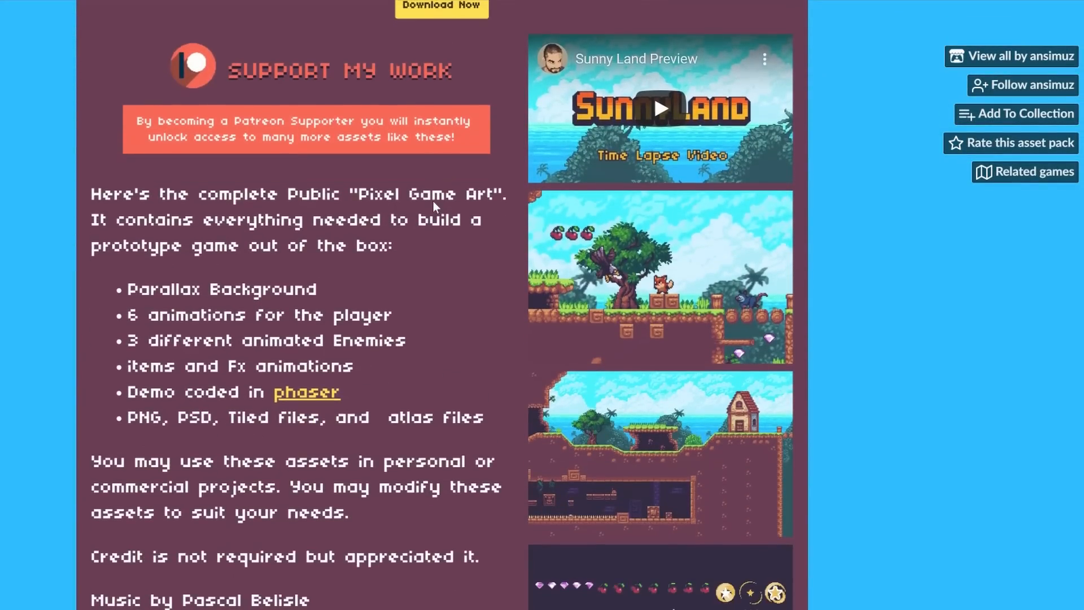
scroll(478, 343, "down", 5)
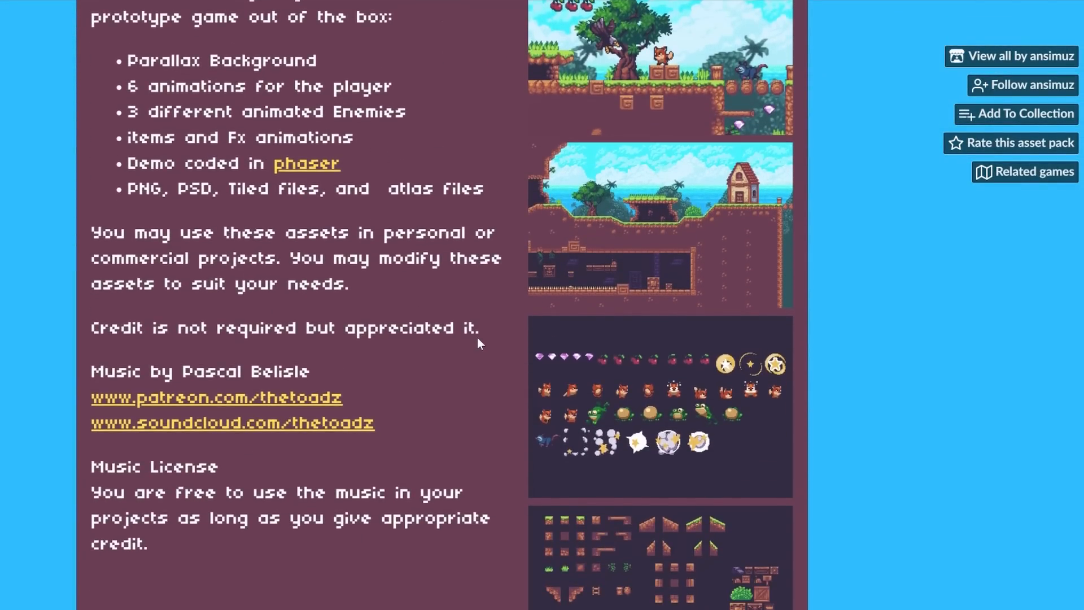
scroll(477, 342, "down", 15)
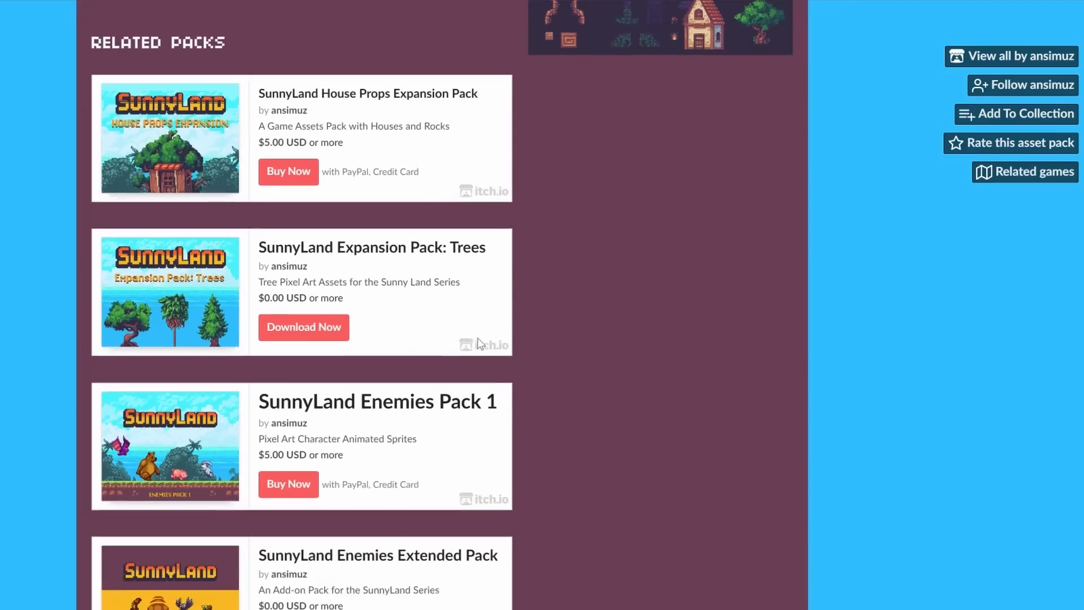
scroll(478, 342, "down", 3)
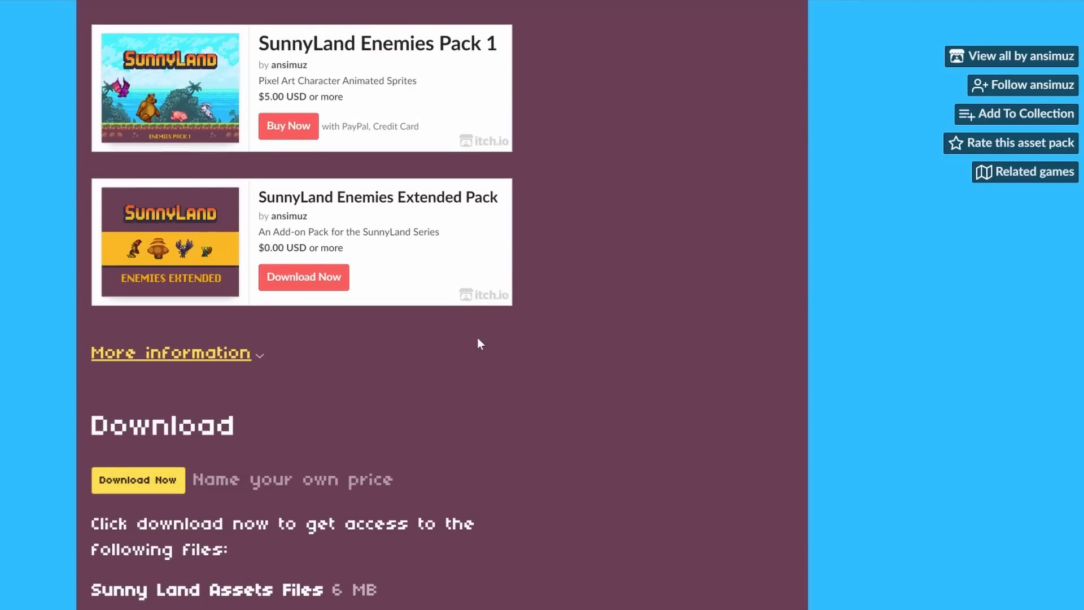
left_click(151, 481)
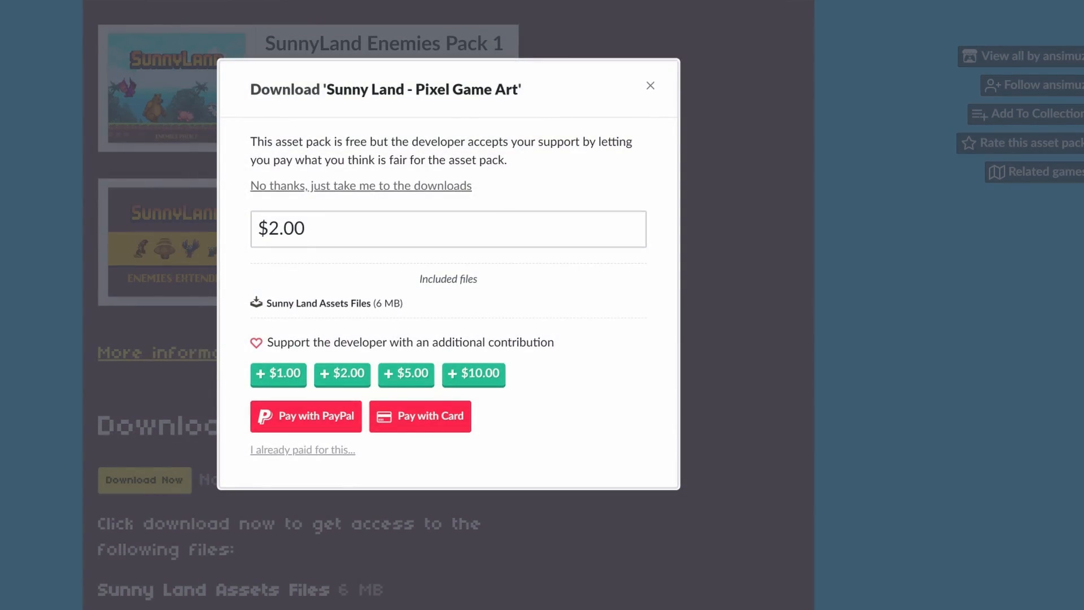
left_click(324, 240)
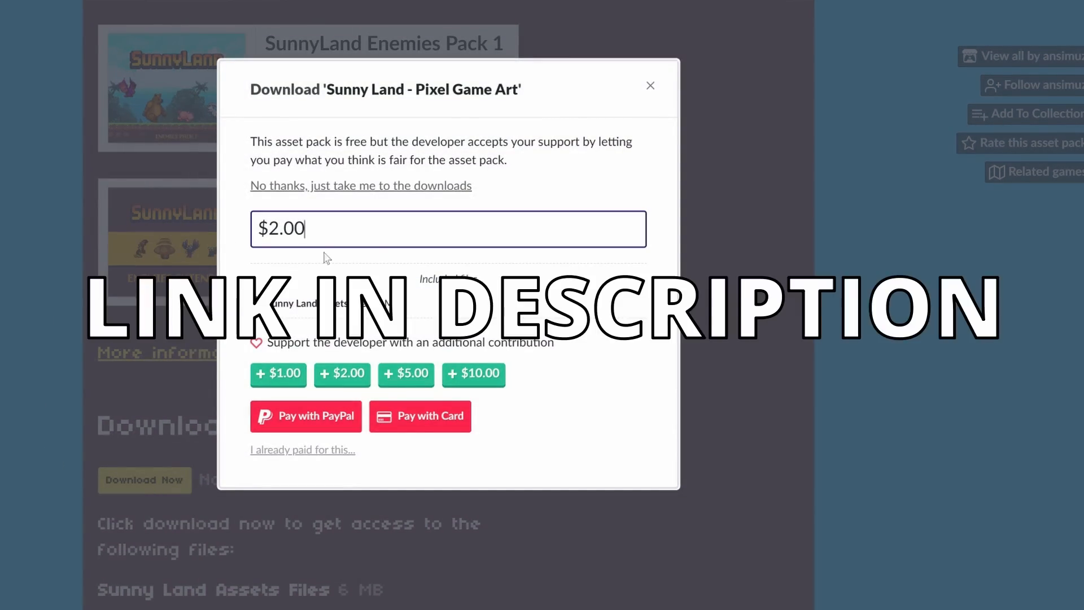
left_click(356, 187)
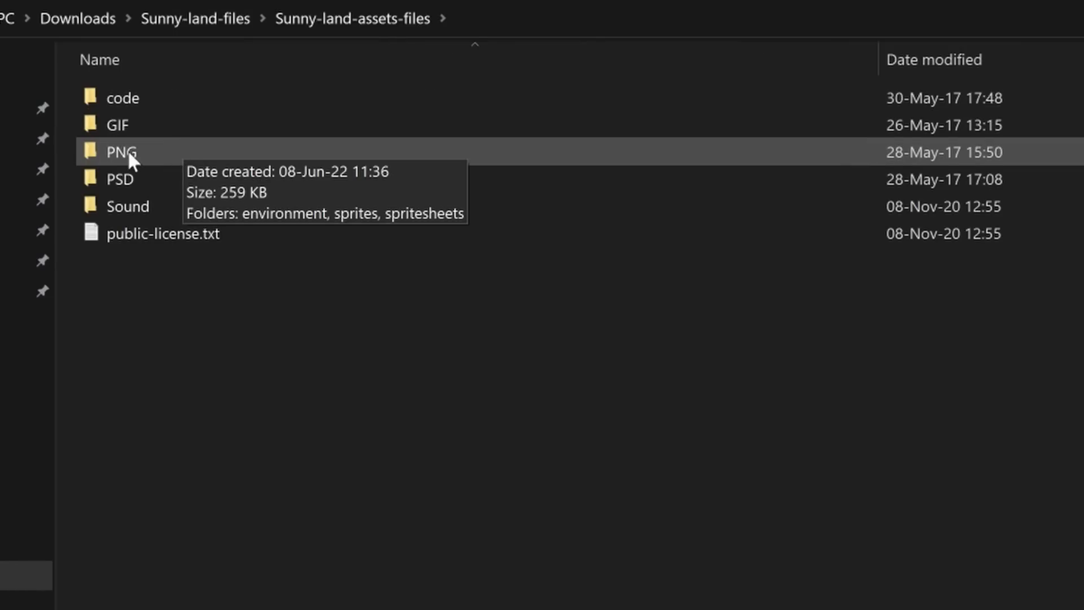
Step: Import the PNG folder from Sunny-land-assets-files in File Explorer into the Unreal project's Content folder
double_click(141, 149)
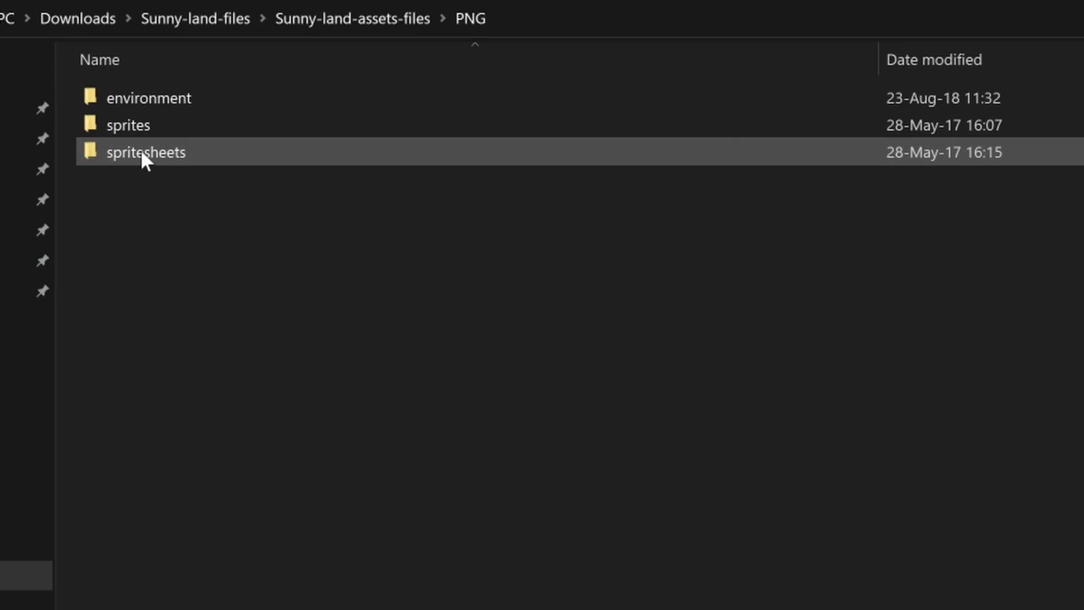
key("alt+Left")
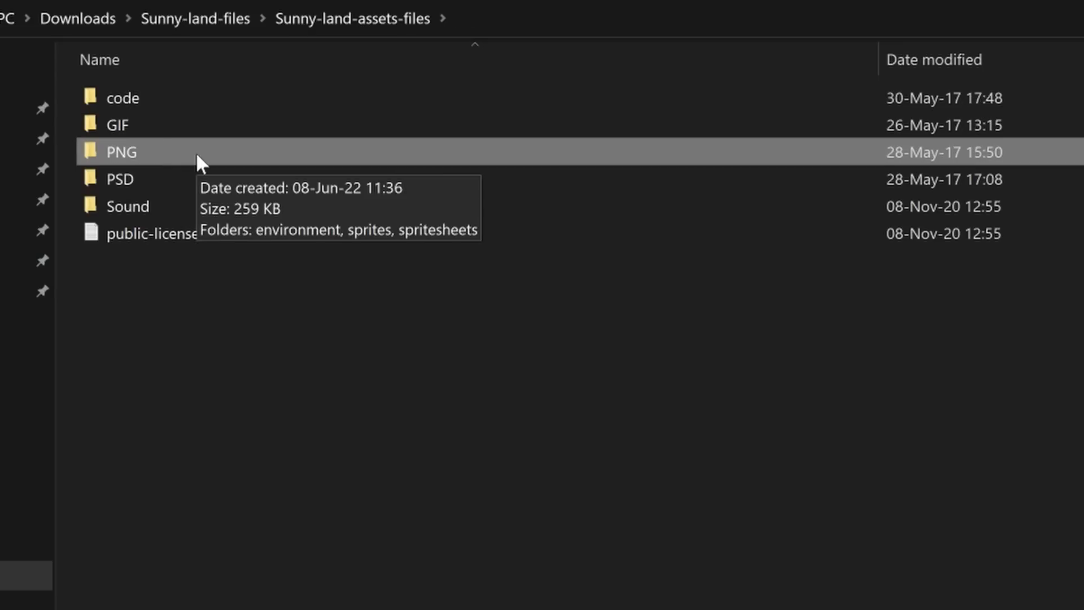
left_click_drag(167, 151, 201, 179)
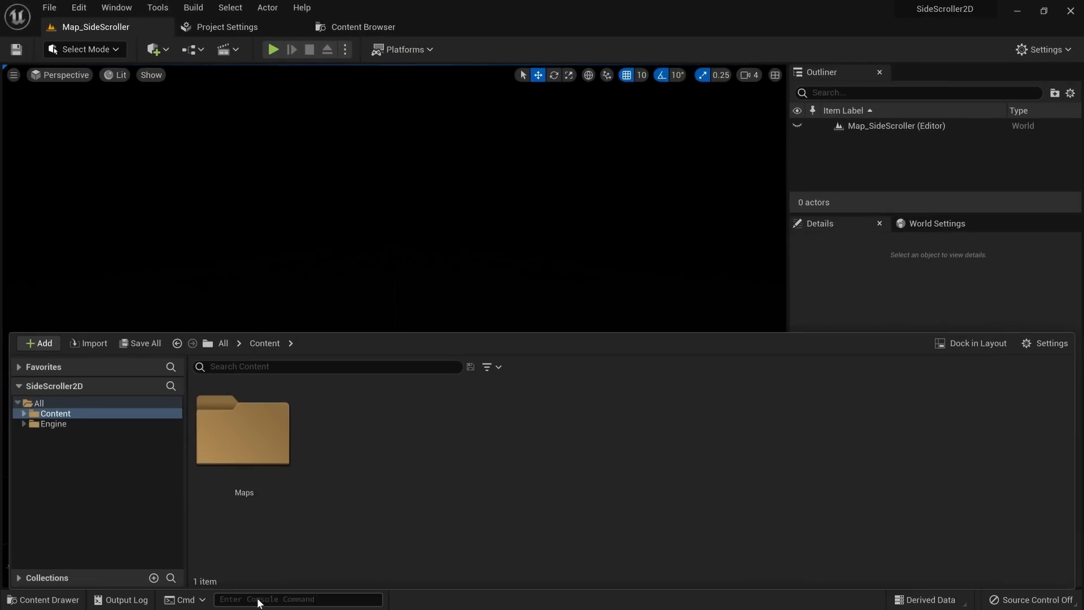
left_click_drag(379, 454, 379, 450)
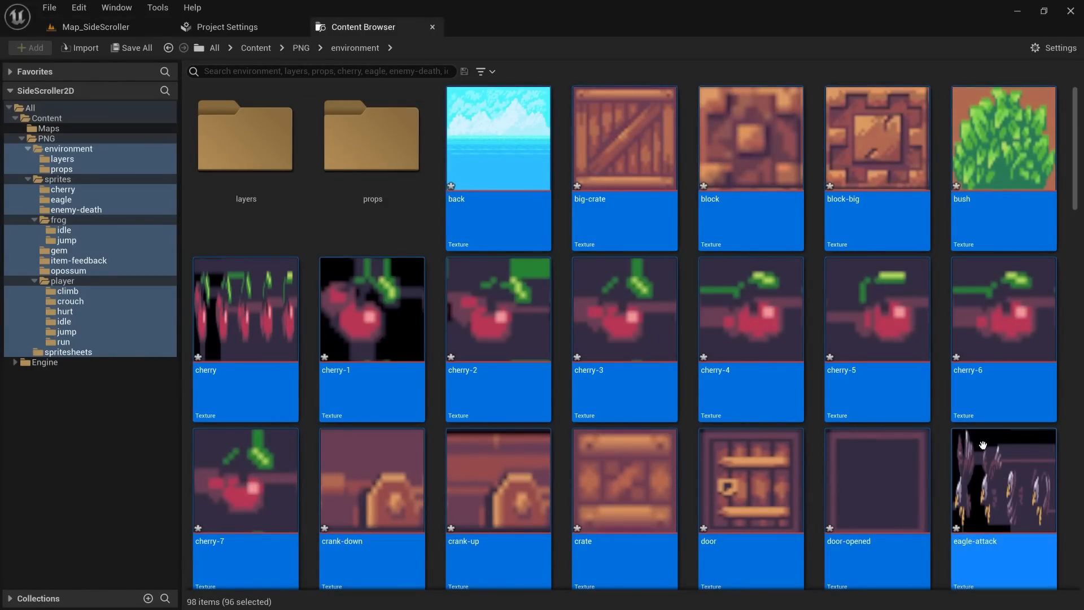
Step: Apply Paper2D texture settings to all the imported Sunny Land textures
scroll(718, 369, "down", 3)
scroll(706, 401, "down", 2)
scroll(695, 432, "up", 5)
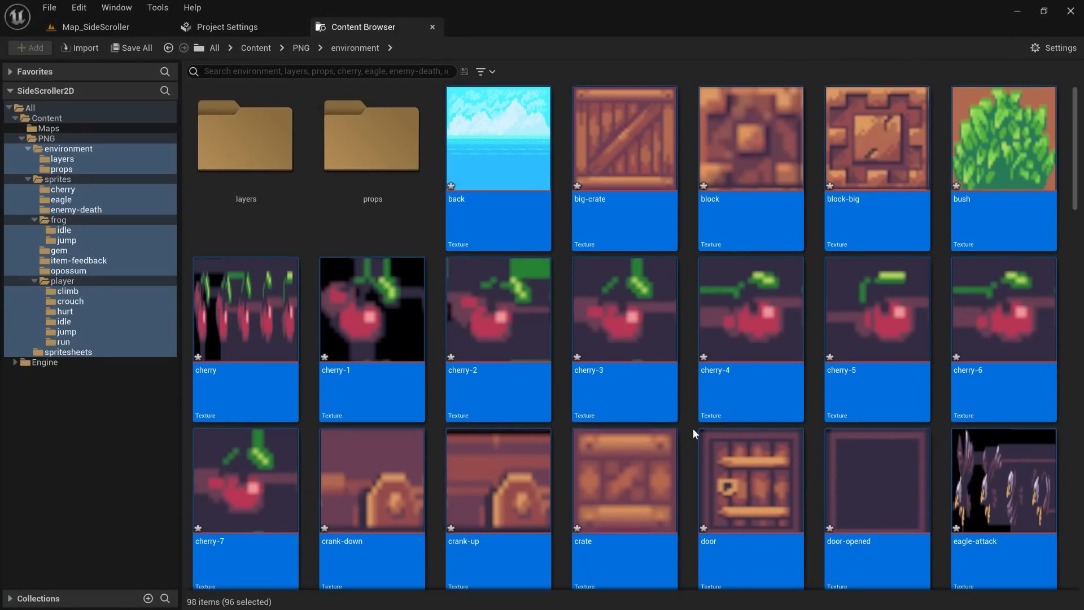
right_click(473, 151)
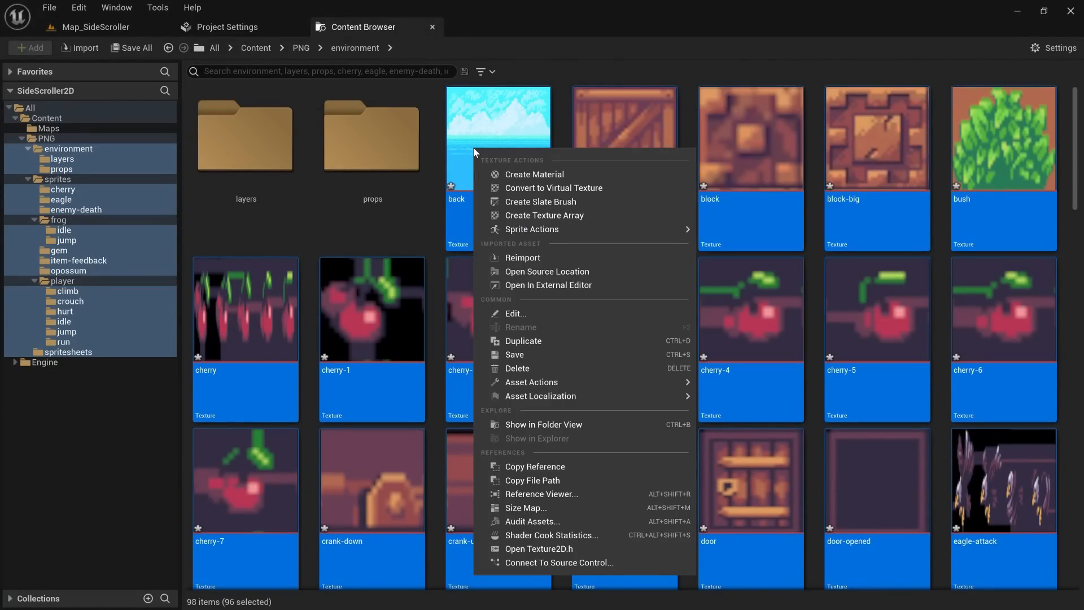
mouse_move(543, 233)
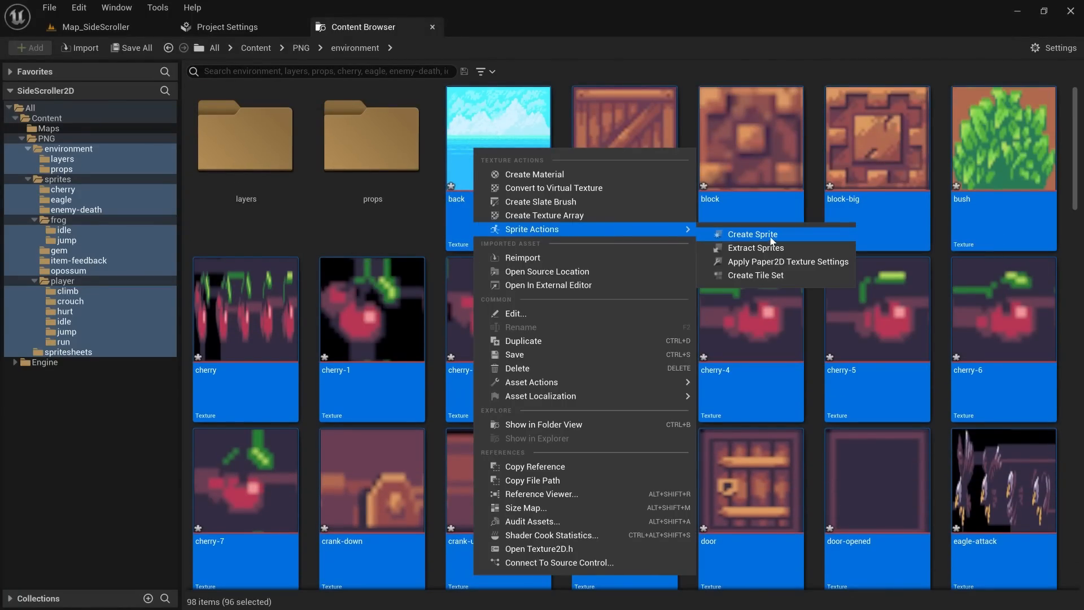
left_click(797, 265)
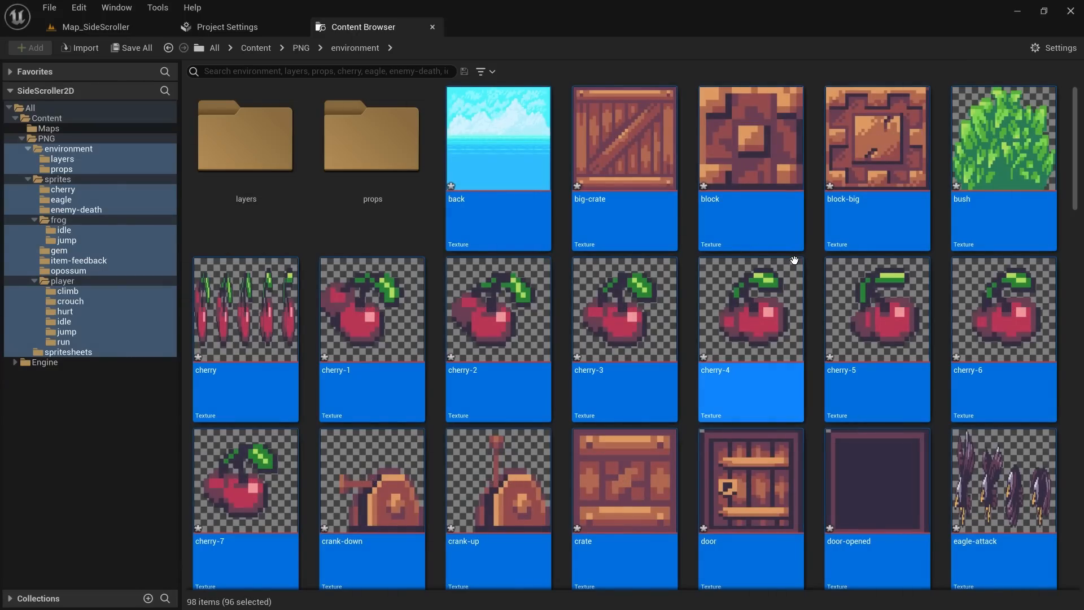
Step: Rename the PNG folder in Content to SunnyLandAssets
left_click(72, 119)
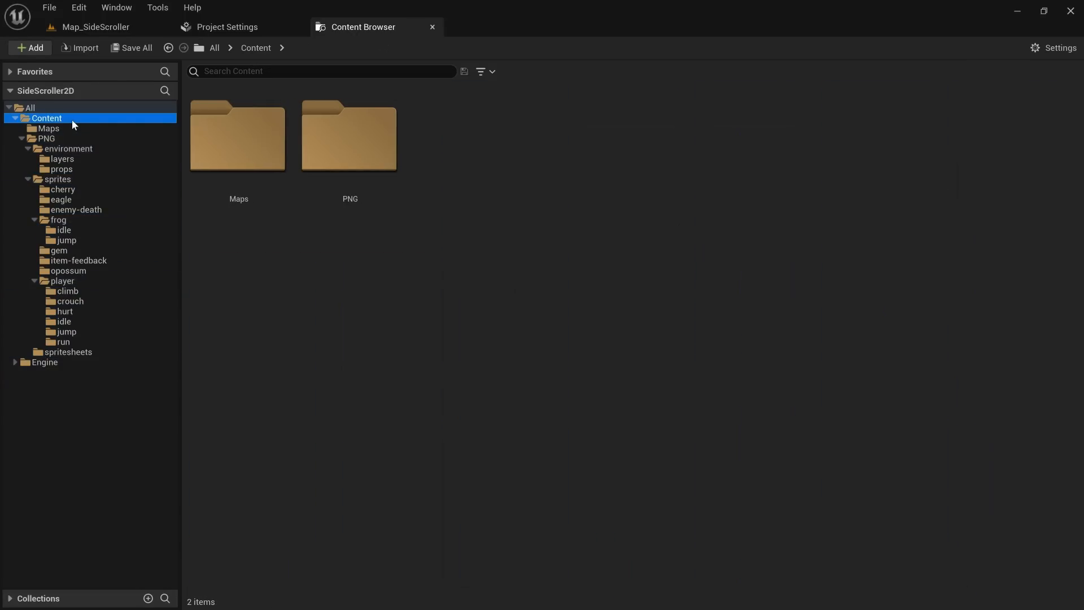
left_click(390, 214)
key("F2")
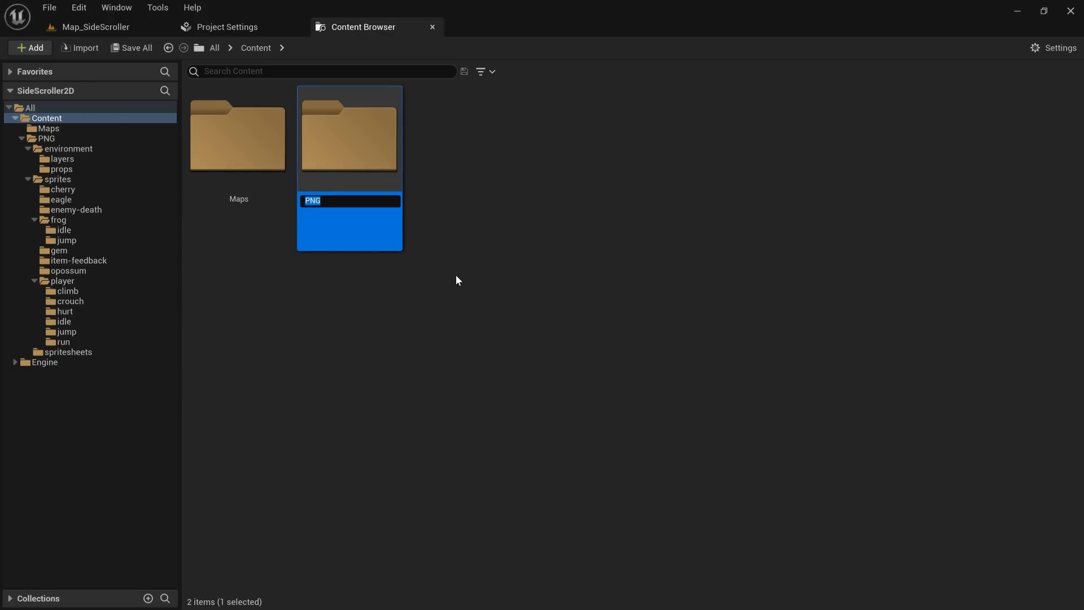
type("SunnyLandAssets")
key("Return")
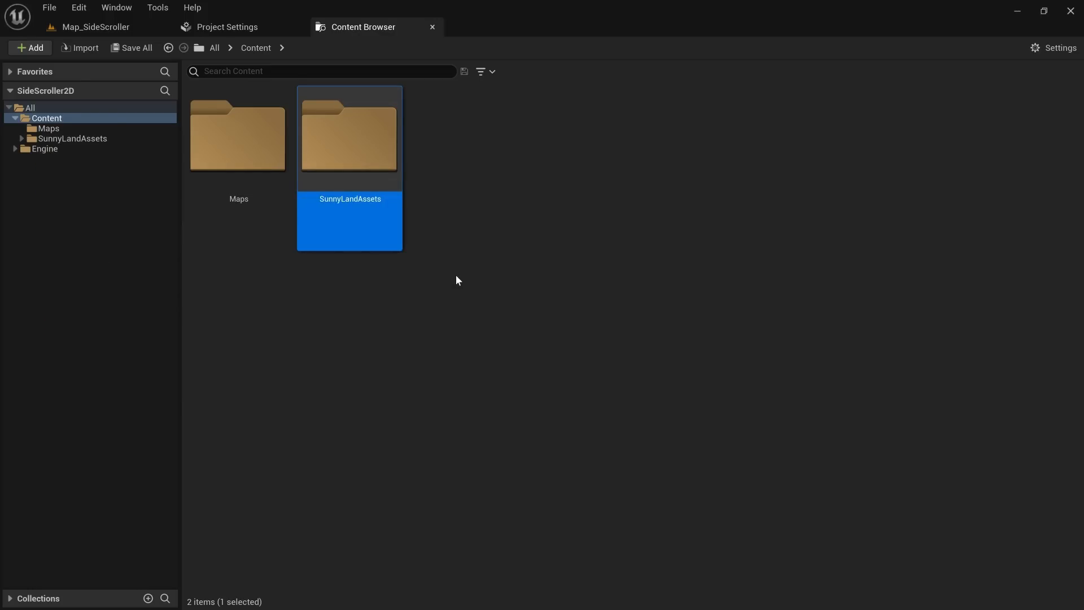
left_click(457, 277)
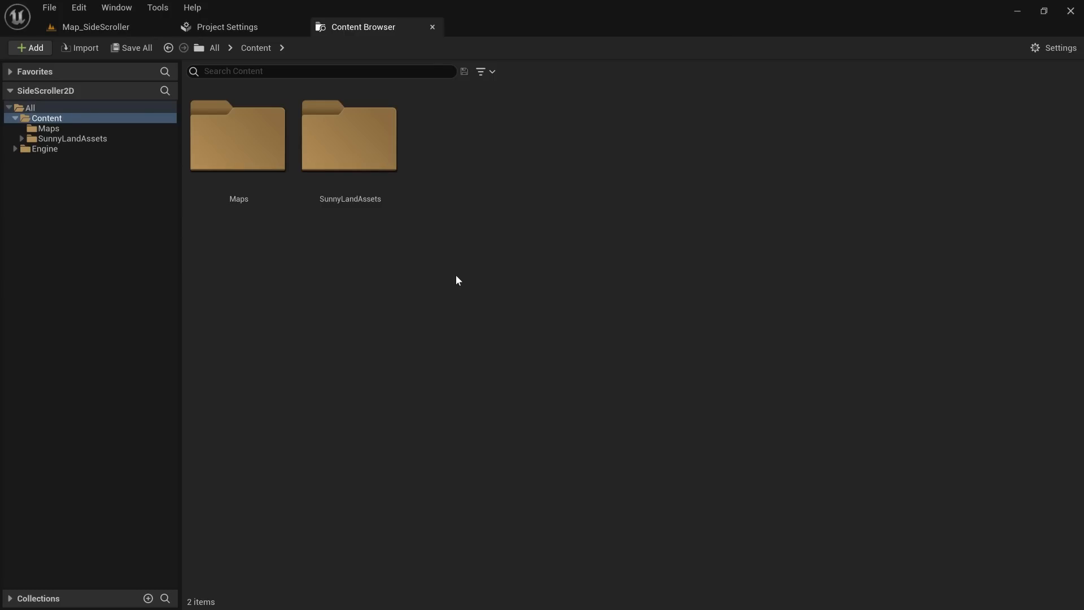
Step: Create a sprite from the back texture in the SunnyLandAssets environment layers folder
double_click(363, 158)
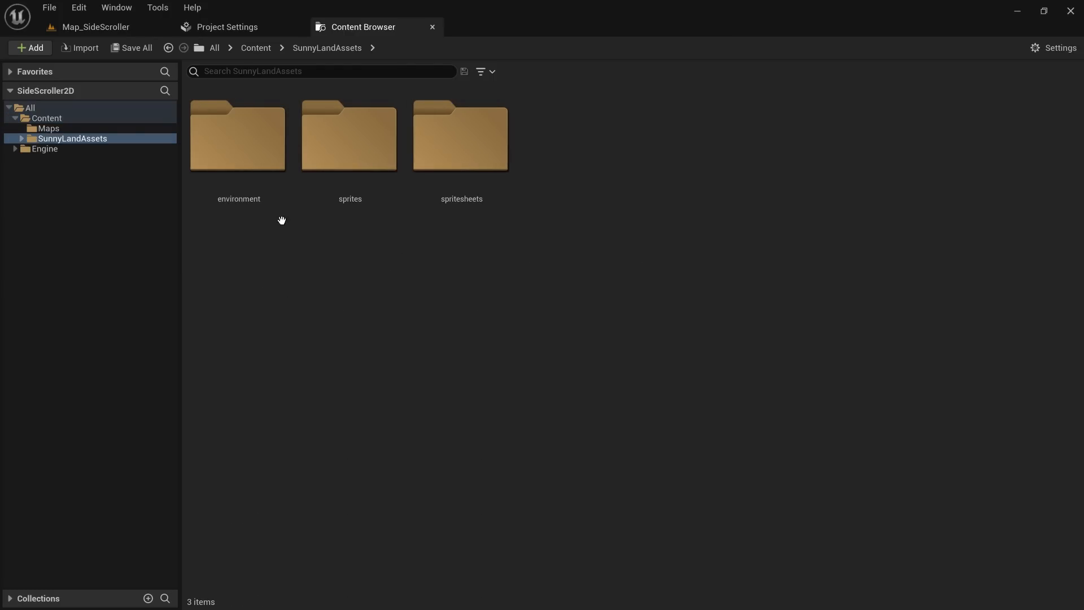
double_click(236, 157)
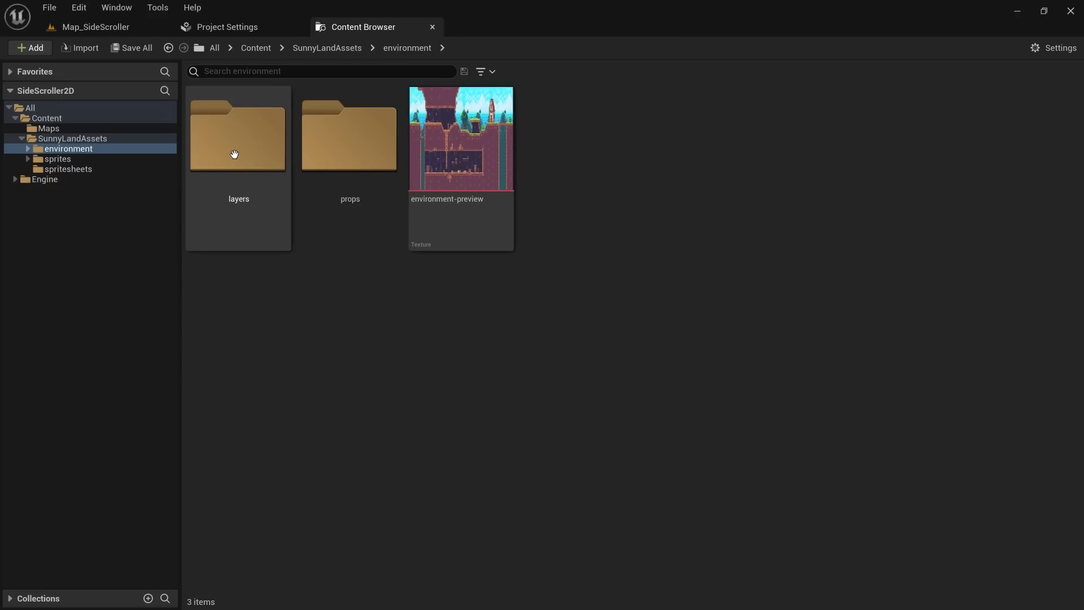
double_click(234, 154)
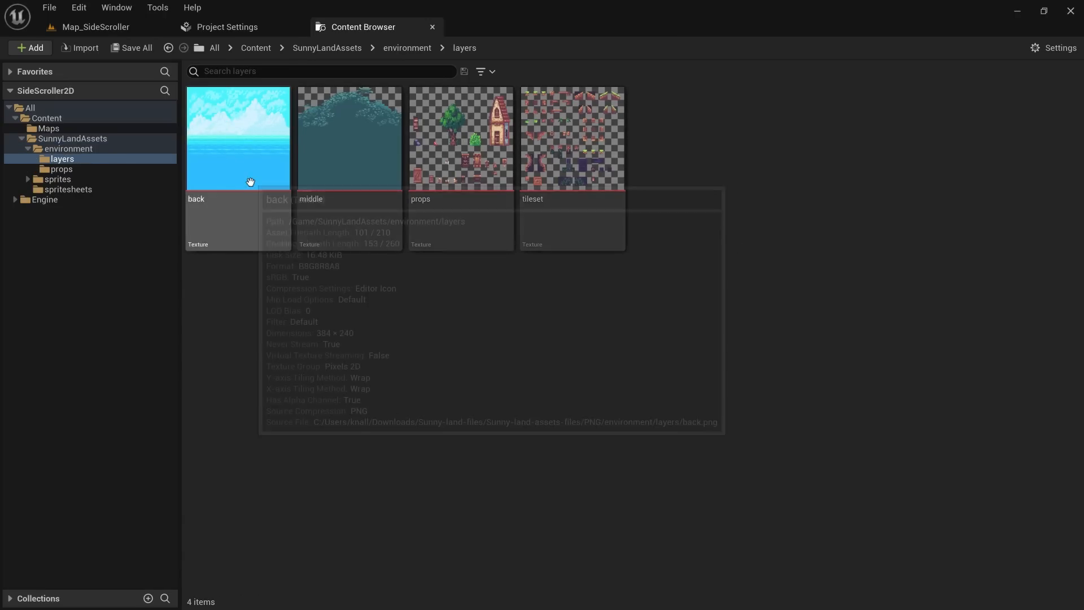
left_click(250, 182)
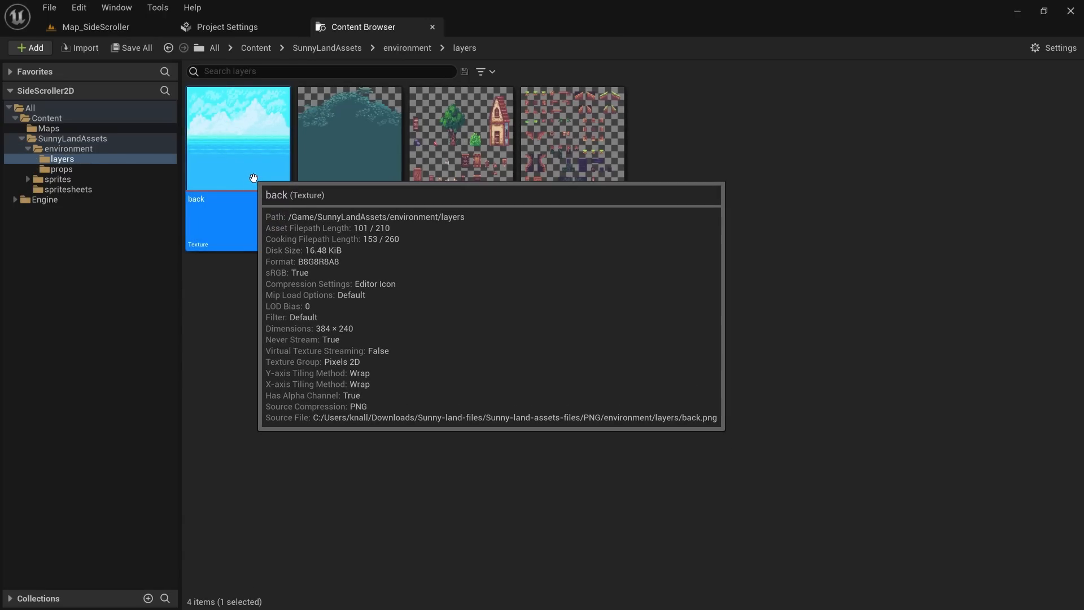
right_click(256, 183)
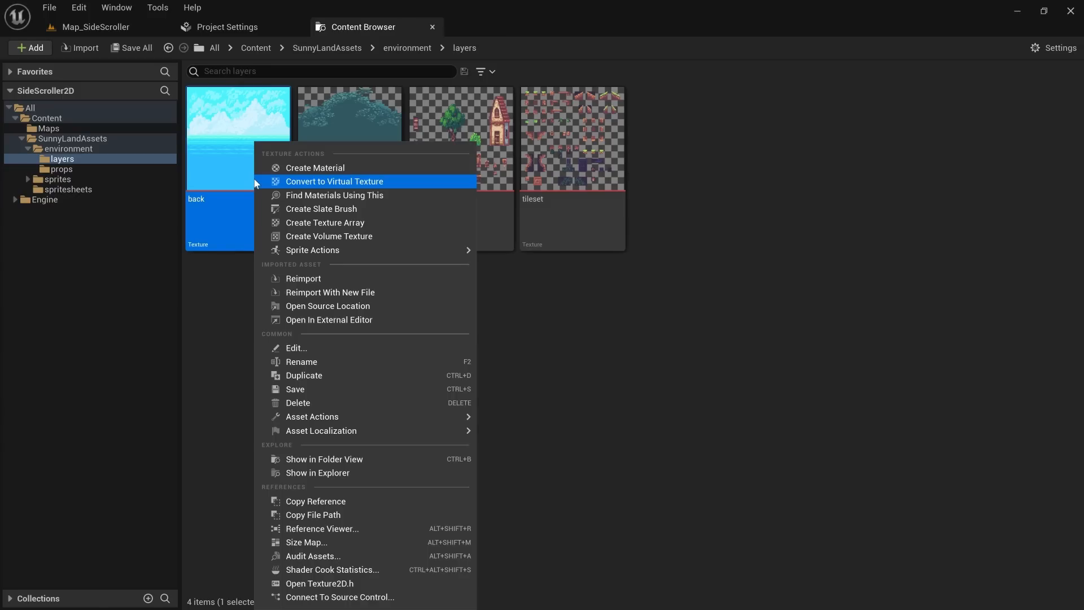
mouse_move(365, 249)
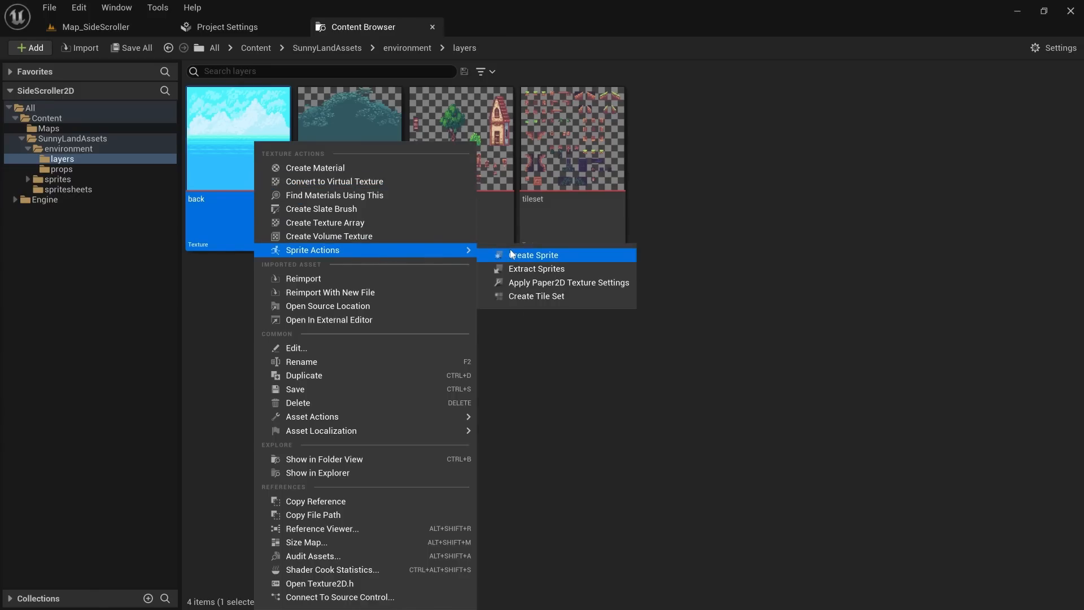
left_click(531, 257)
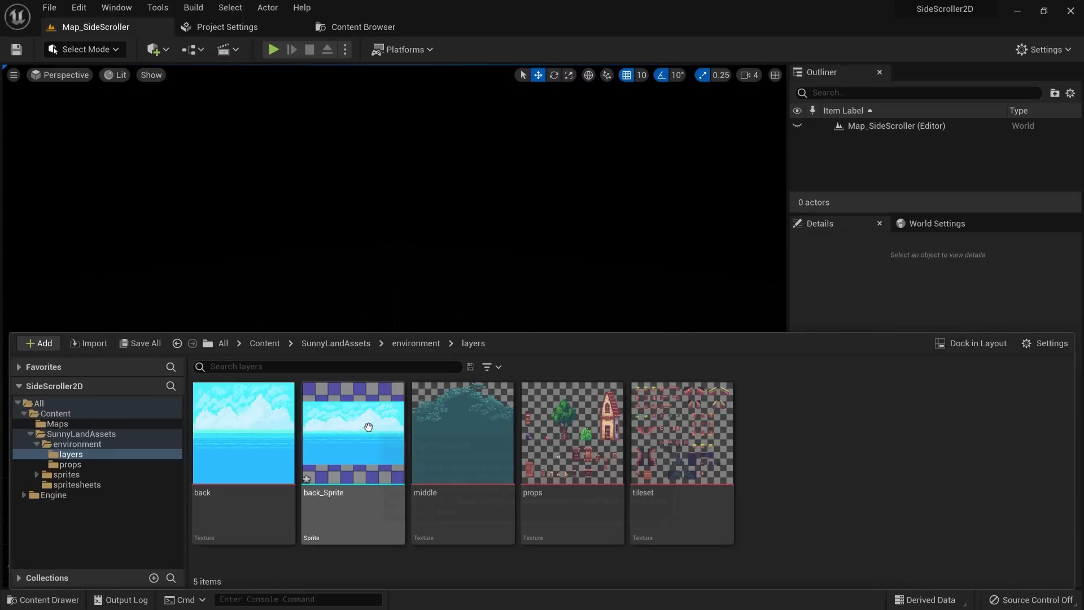
Step: Place back_Sprite in the Map_SideScroller level
left_click_drag(369, 427, 369, 188)
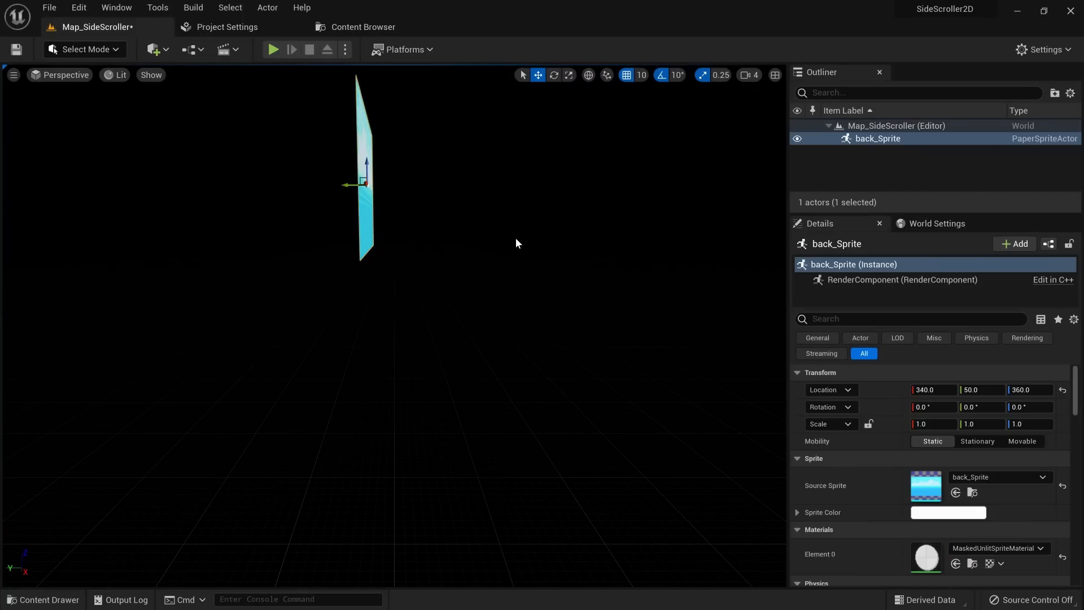
right_click_drag(517, 235, 477, 225)
key("d")
key("d")
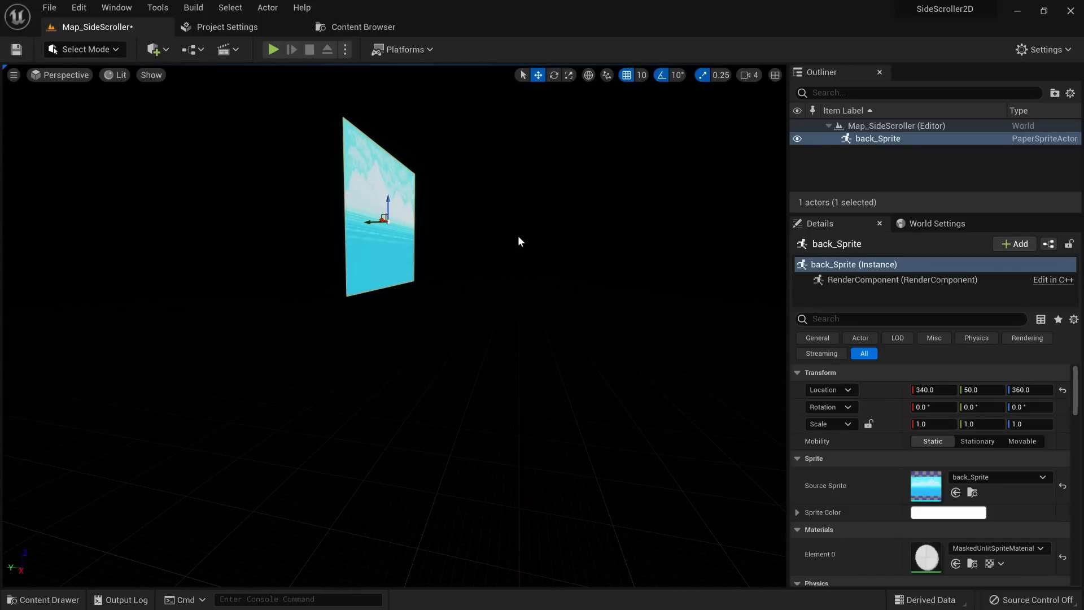
Step: Set the placed back_Sprite actor's location values to 0
left_click(941, 395)
type("0")
key("Tab")
key("Tab")
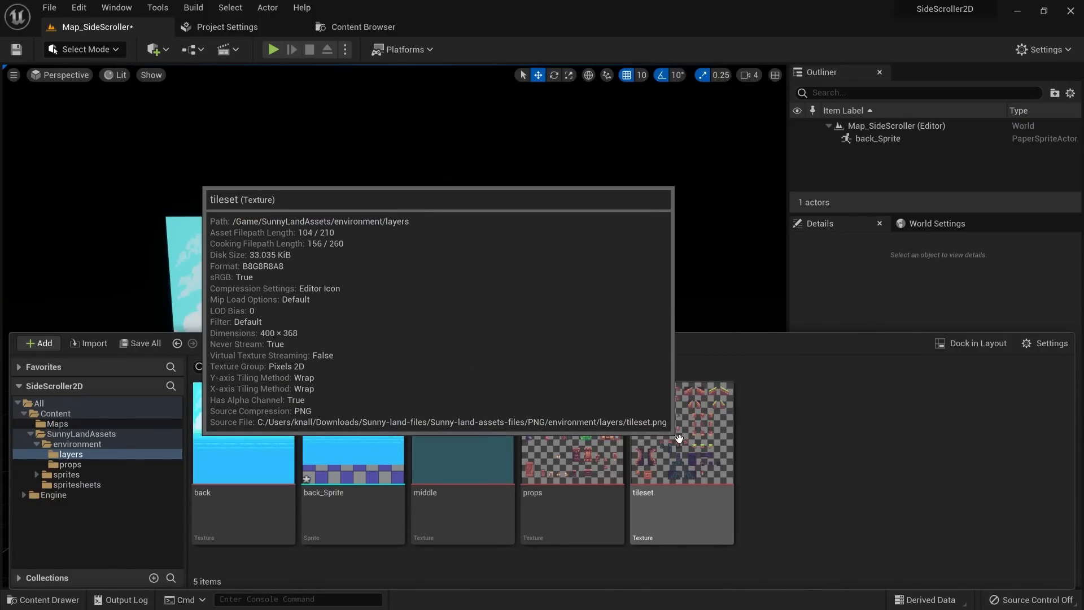
Step: Create a tile set from the tileset texture in the layers folder
left_click(683, 435)
right_click(676, 436)
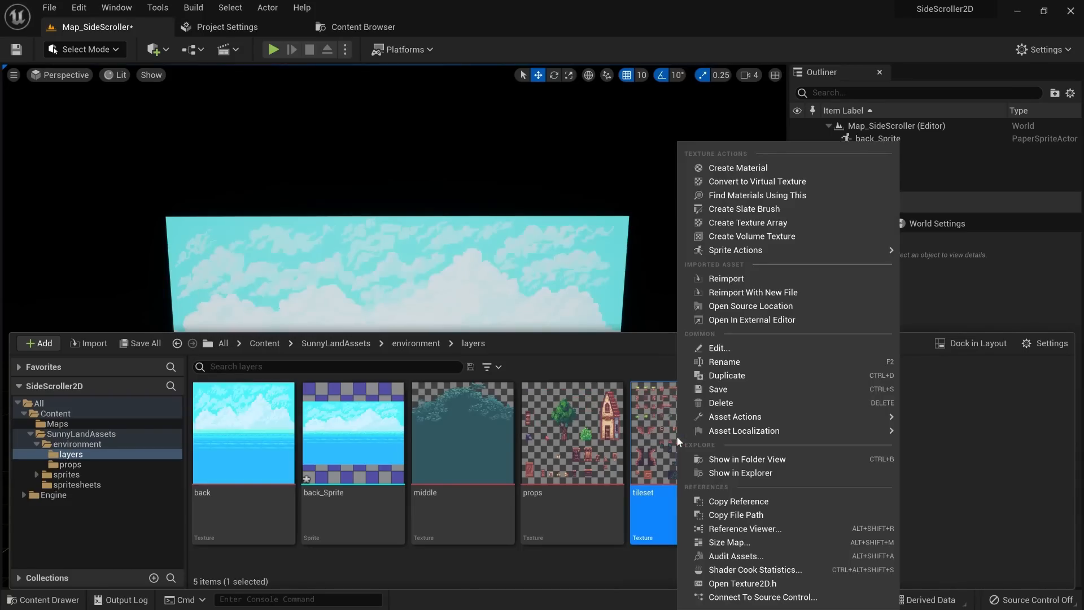
mouse_move(747, 253)
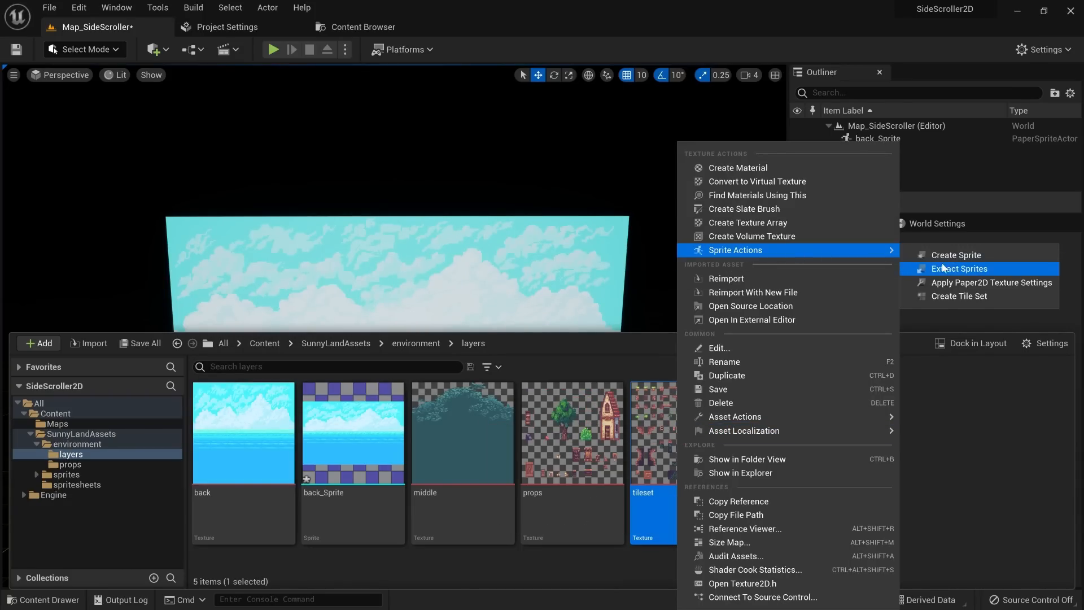
left_click(960, 296)
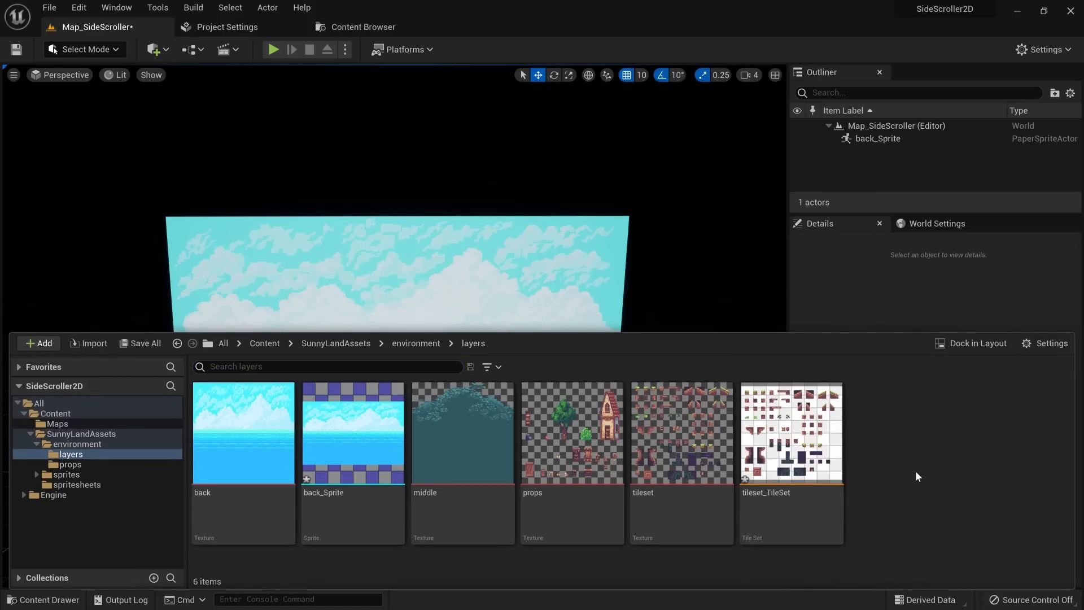
Step: Open tileset_TileSet for editing and dock its editor window among the main editor's tabs
double_click(784, 432)
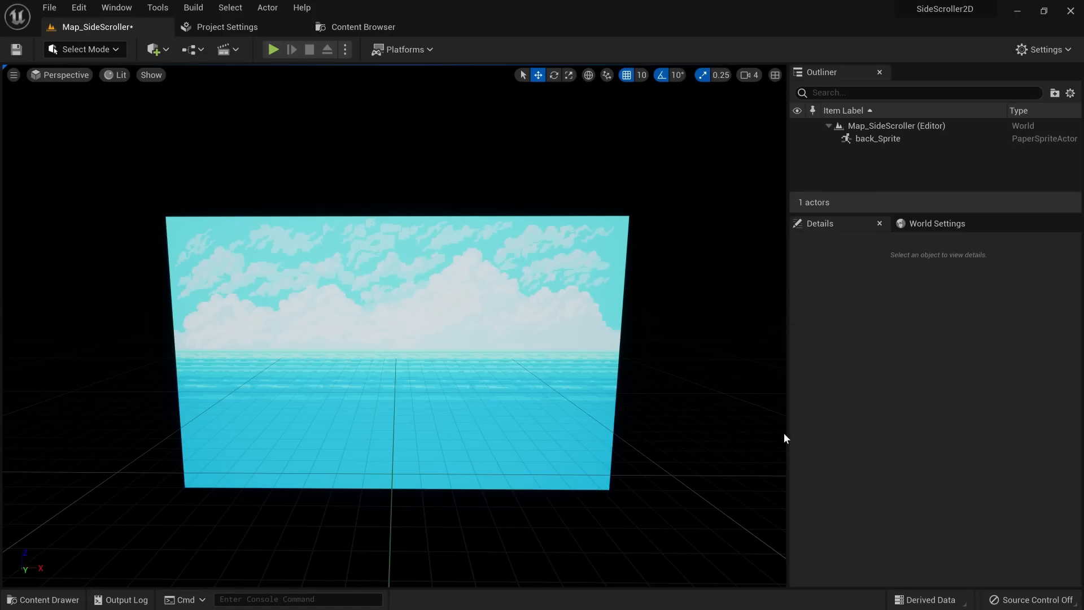
left_click_drag(337, 225, 496, 75)
left_click_drag(384, 94, 422, 33)
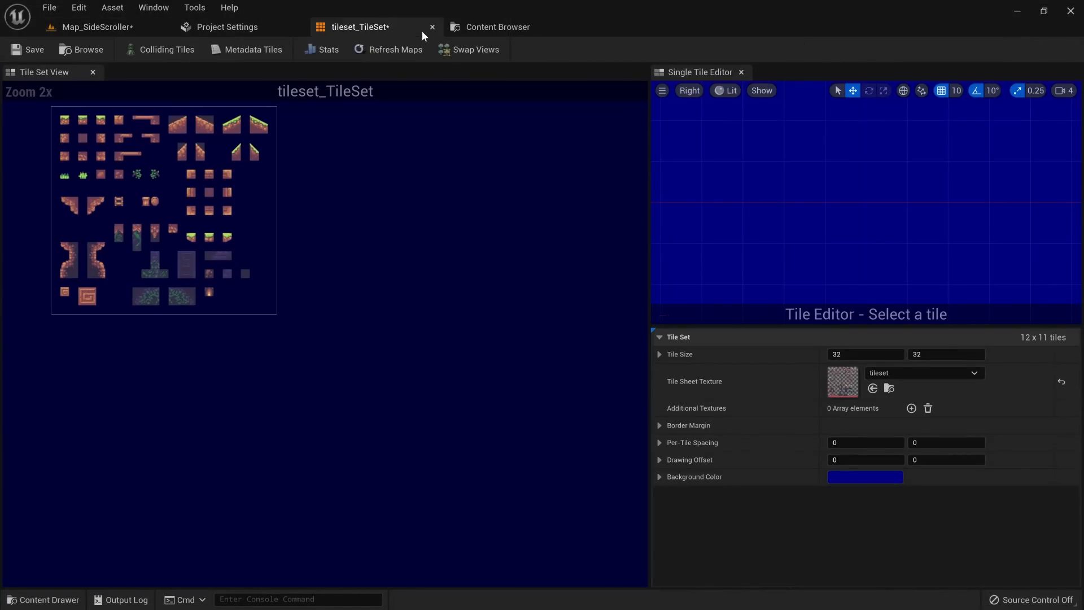
Step: Examine how the current tile grid divides the individual ground tiles in the tile set
right_click_drag(222, 176, 449, 258)
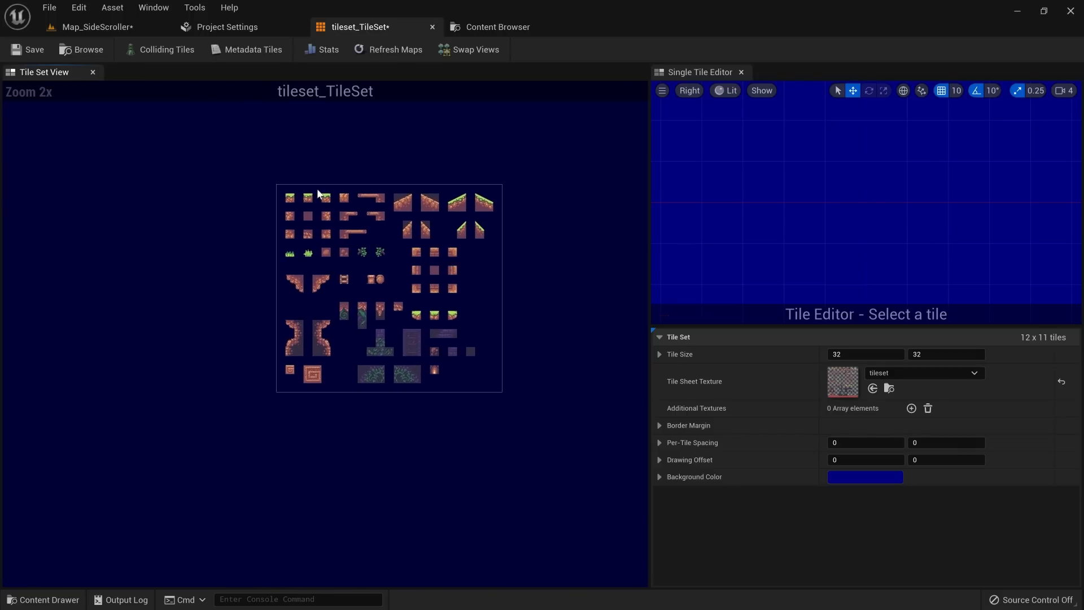
scroll(320, 194, "up", 5)
left_click(226, 217)
left_click(291, 210)
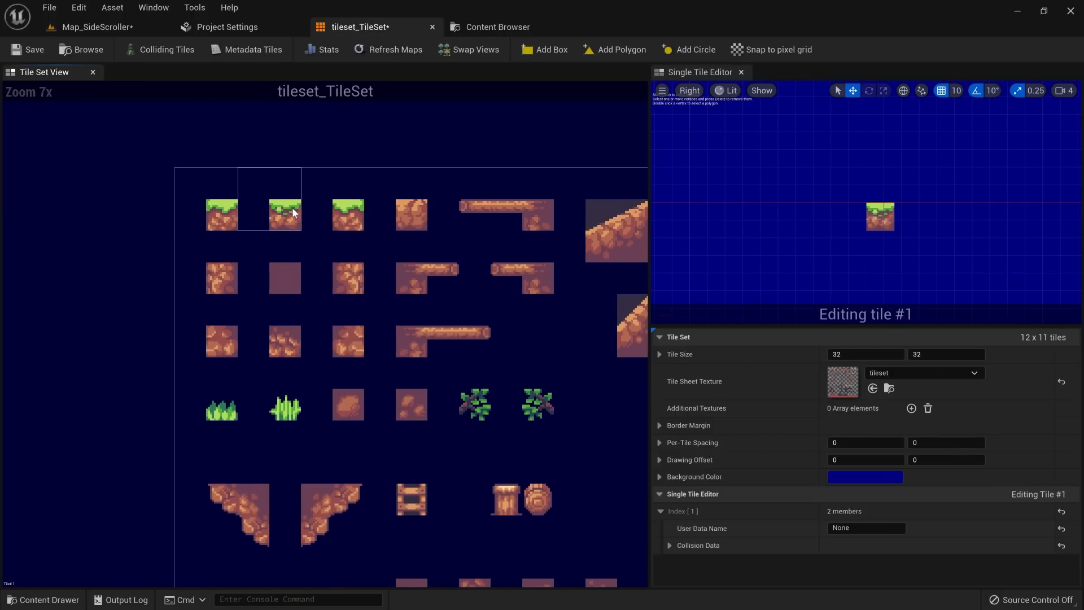
left_click(352, 267)
left_click(431, 289)
left_click(396, 340)
left_click(230, 221)
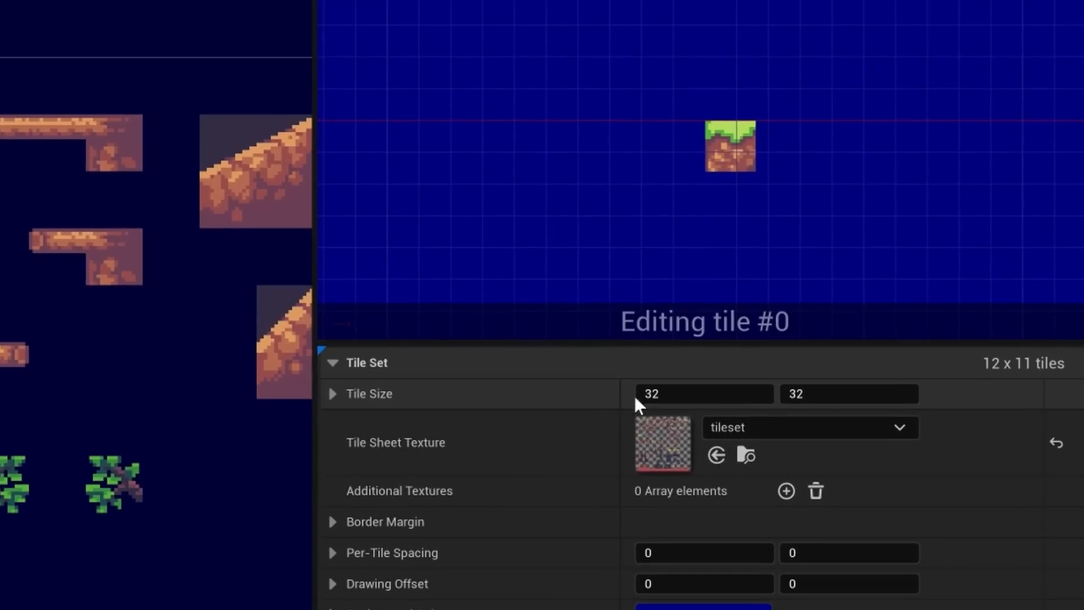
Step: Set the tile set's tile size to 16 by 16
left_click(833, 355)
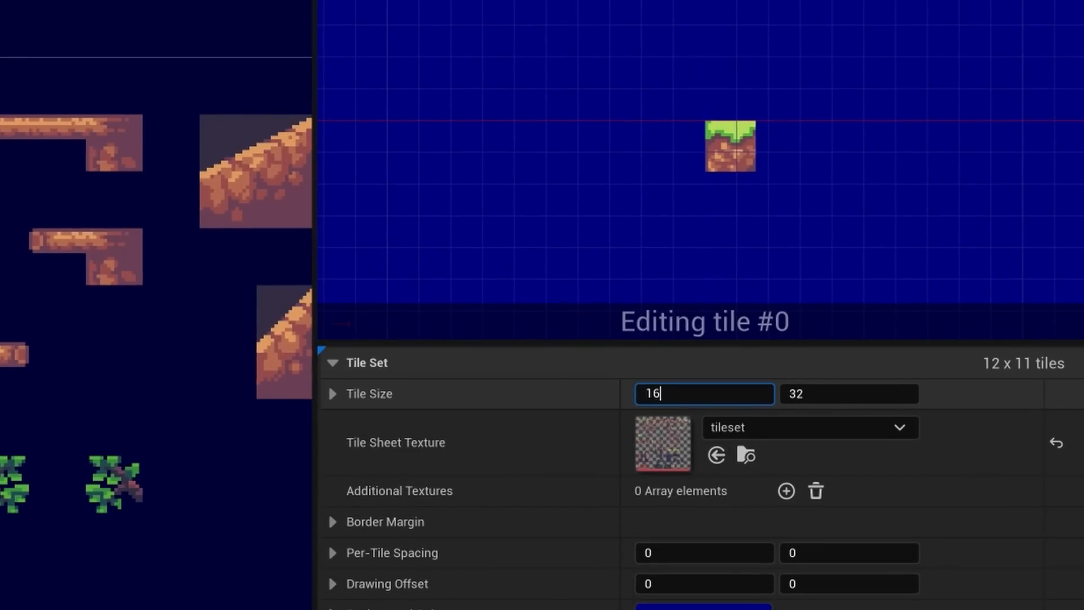
key("Tab")
type("1")
left_click(185, 210)
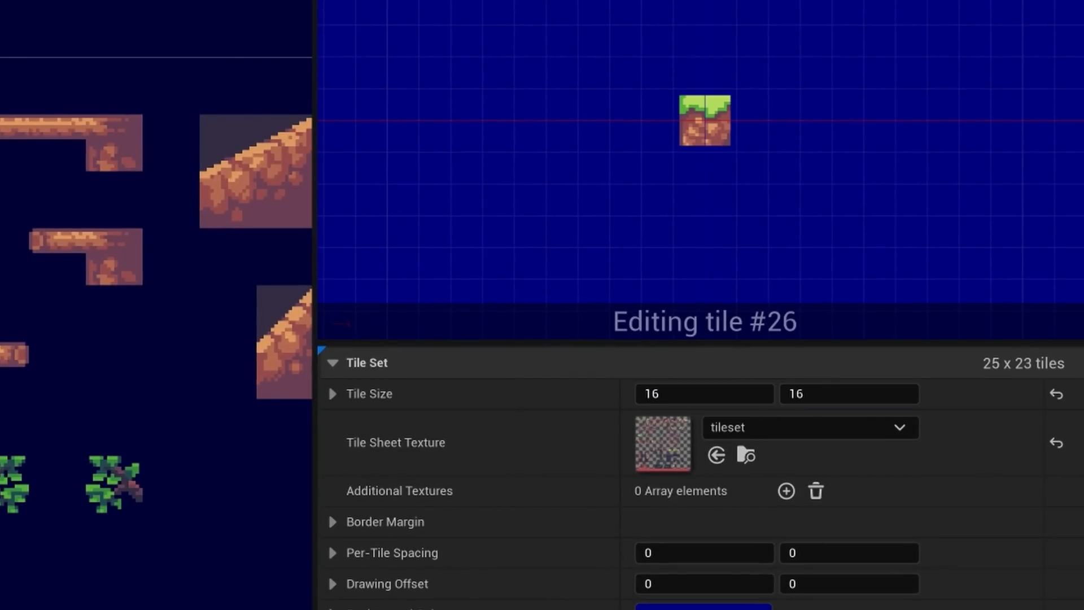
Step: Check how the 16 by 16 grid fits the ground and grass tiles in the tile set
left_click(251, 277)
left_click(251, 211)
left_click(383, 211)
left_click(382, 276)
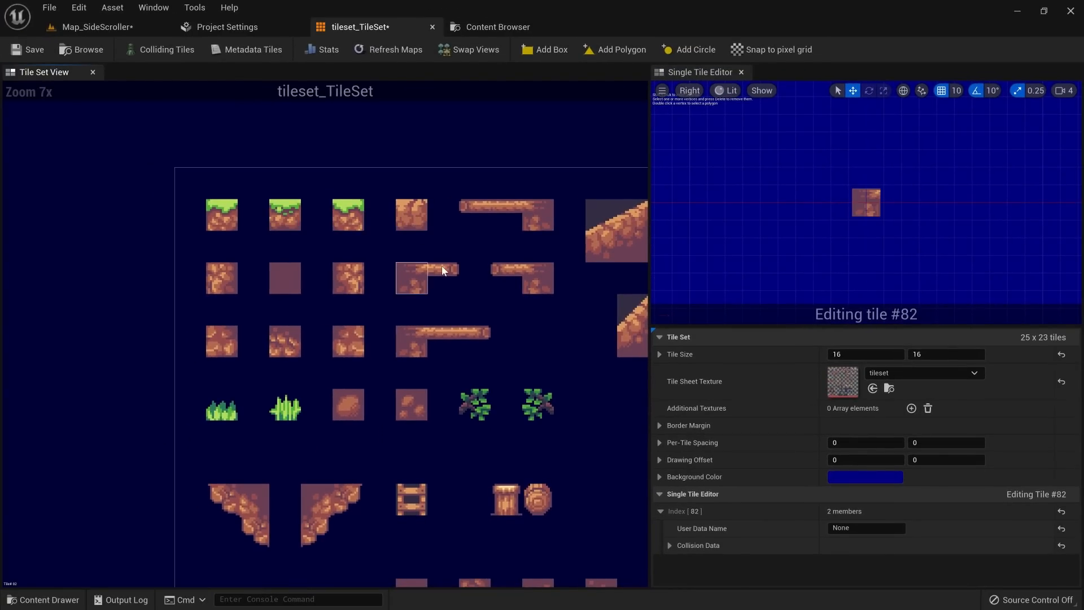
left_click(515, 277)
left_click(272, 228)
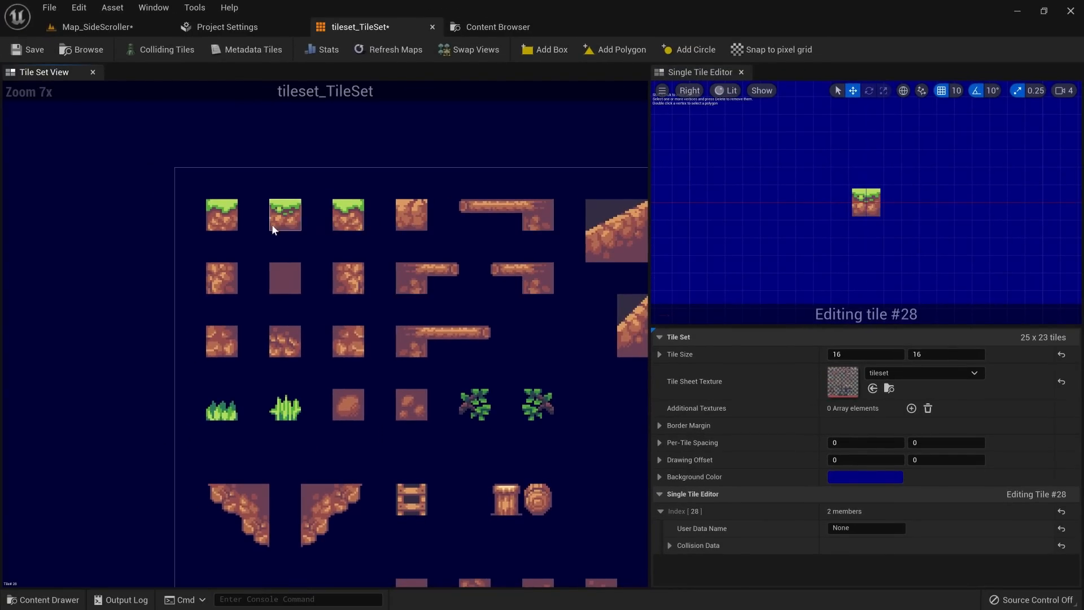
Step: Add box collision shapes to the grass-topped tiles in the tile set's first row and turn on the Colliding Tiles display
left_click(223, 215)
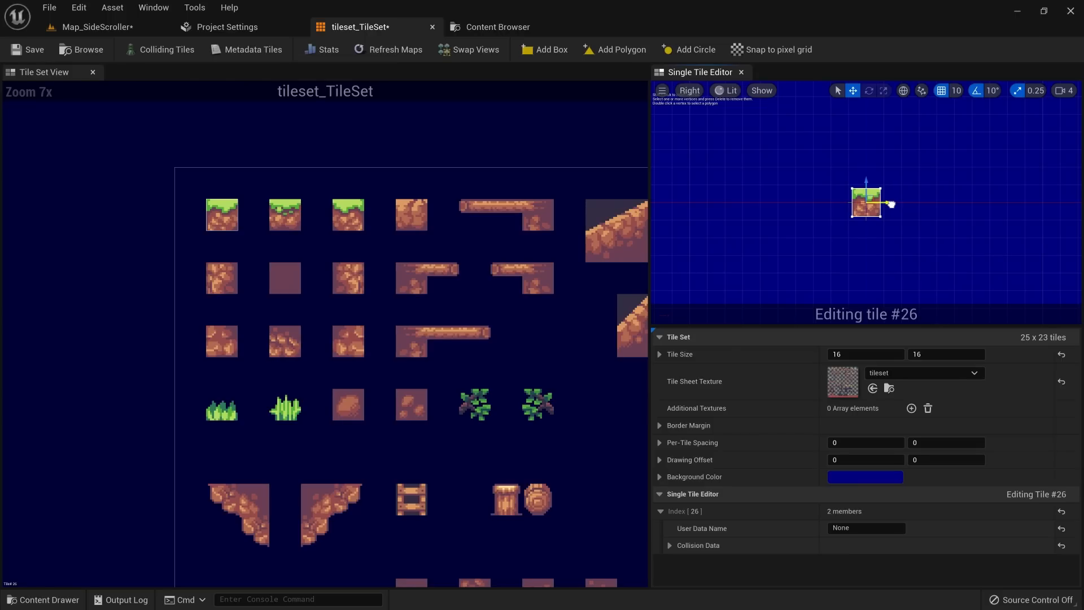
left_click(165, 54)
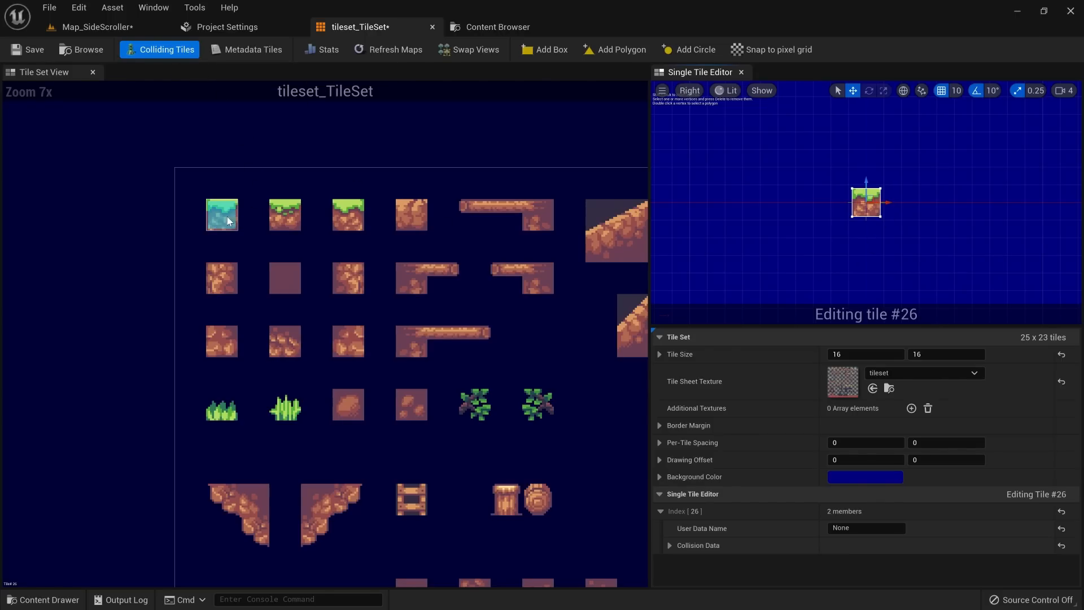
left_click(288, 215)
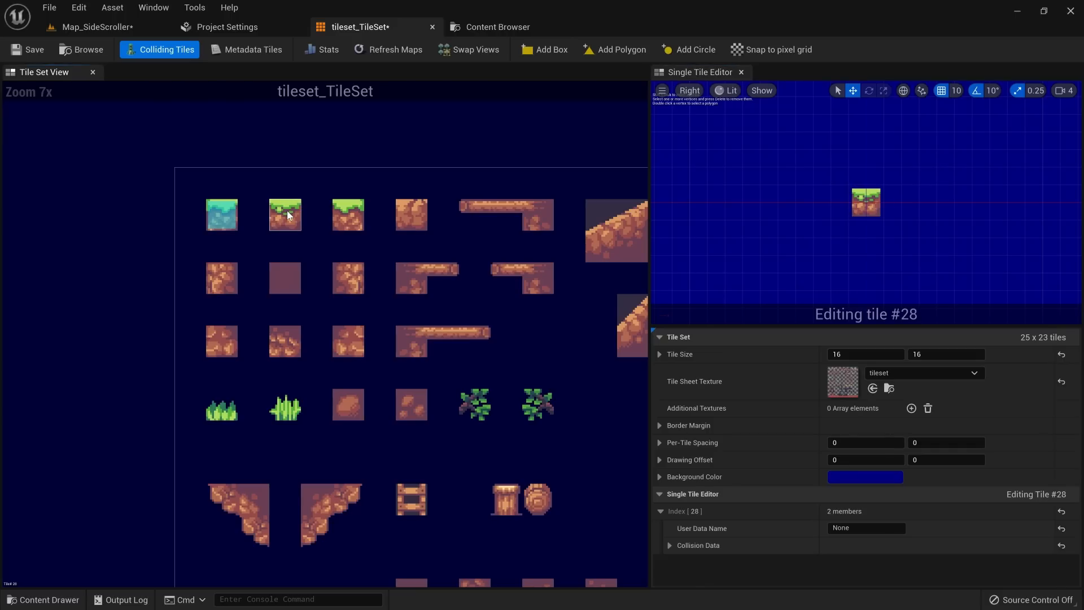
left_click(540, 49)
left_click(355, 218)
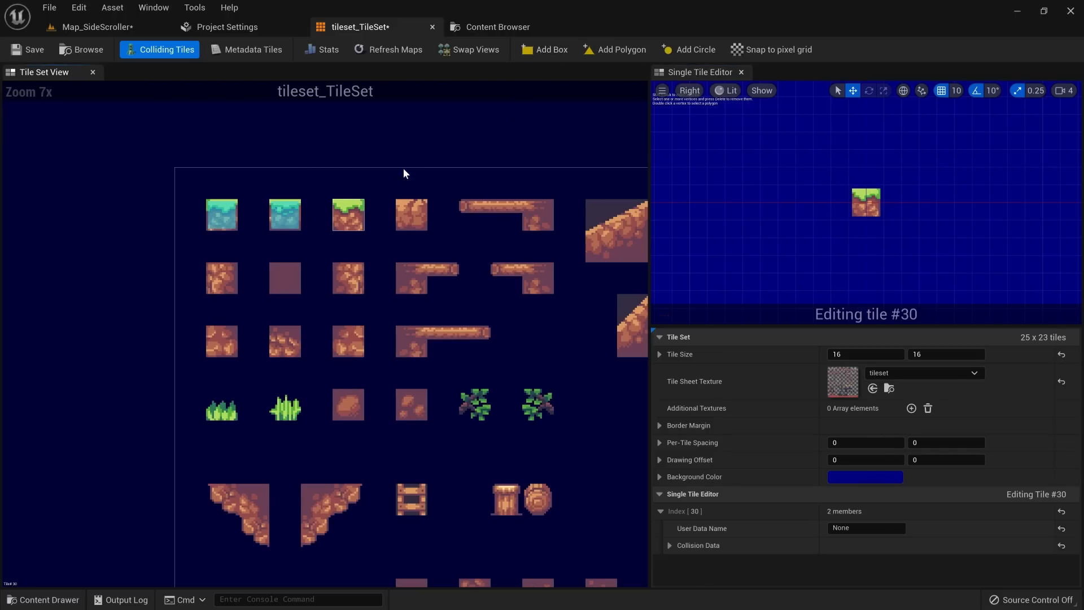
scroll(528, 347, "down", 3)
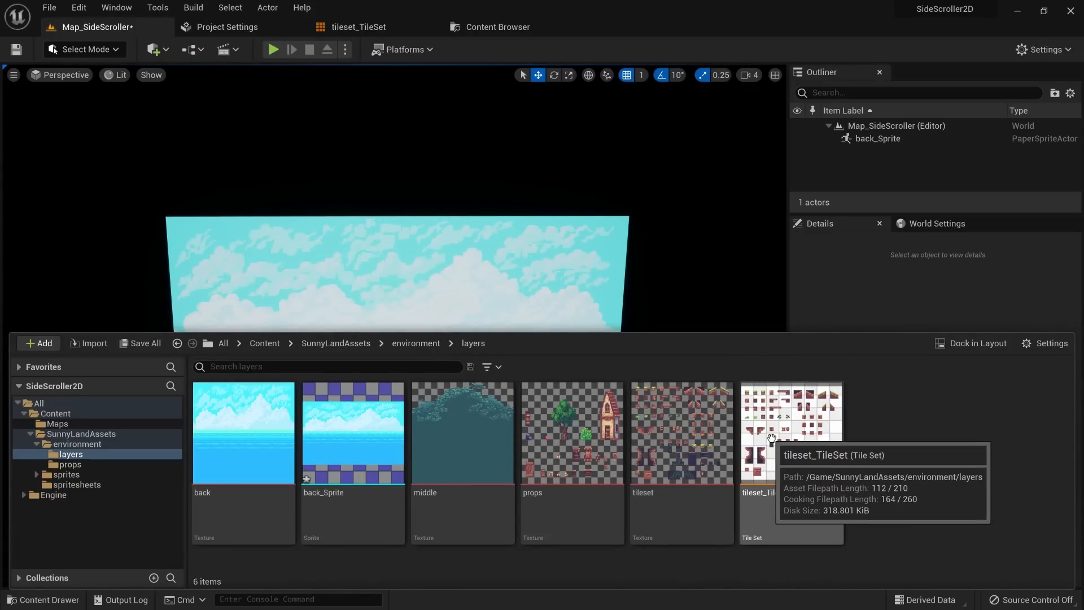
Step: Create a tile map from tileset_TileSet, keeping the default name
right_click(771, 440)
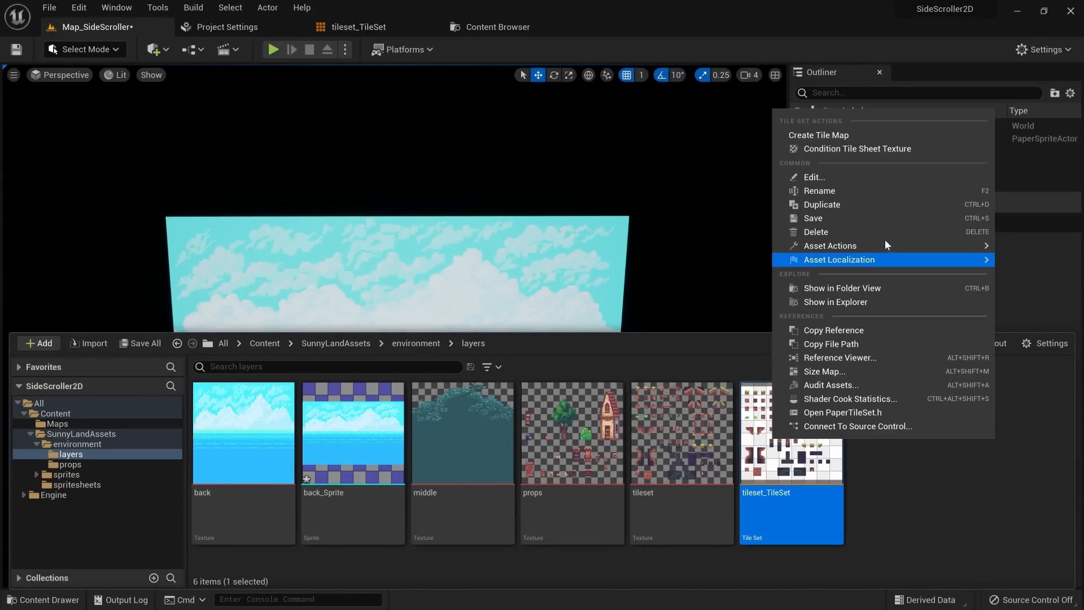
left_click(838, 135)
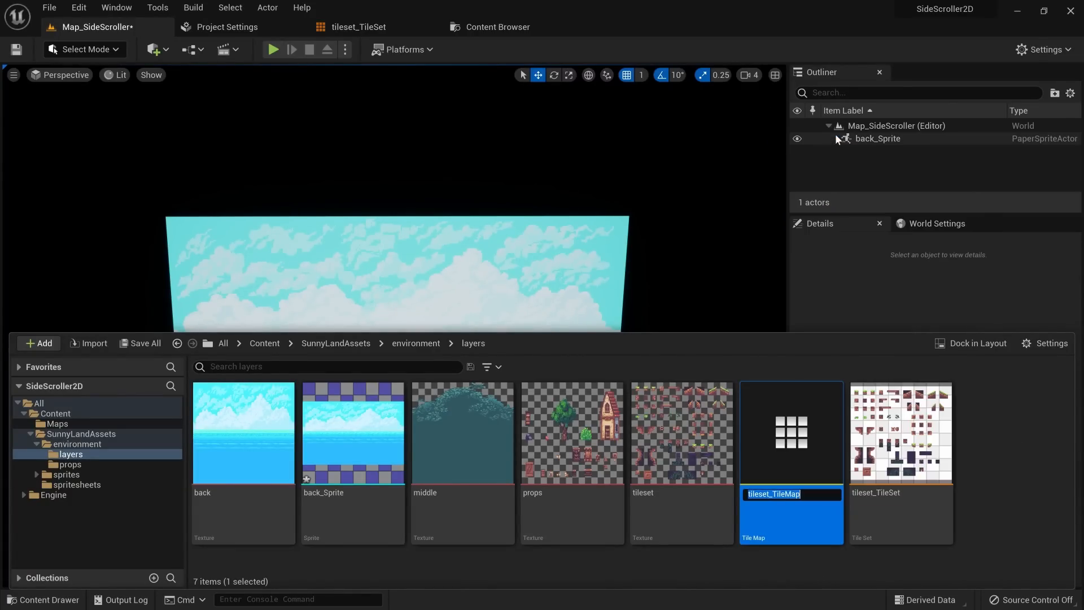
key("Return")
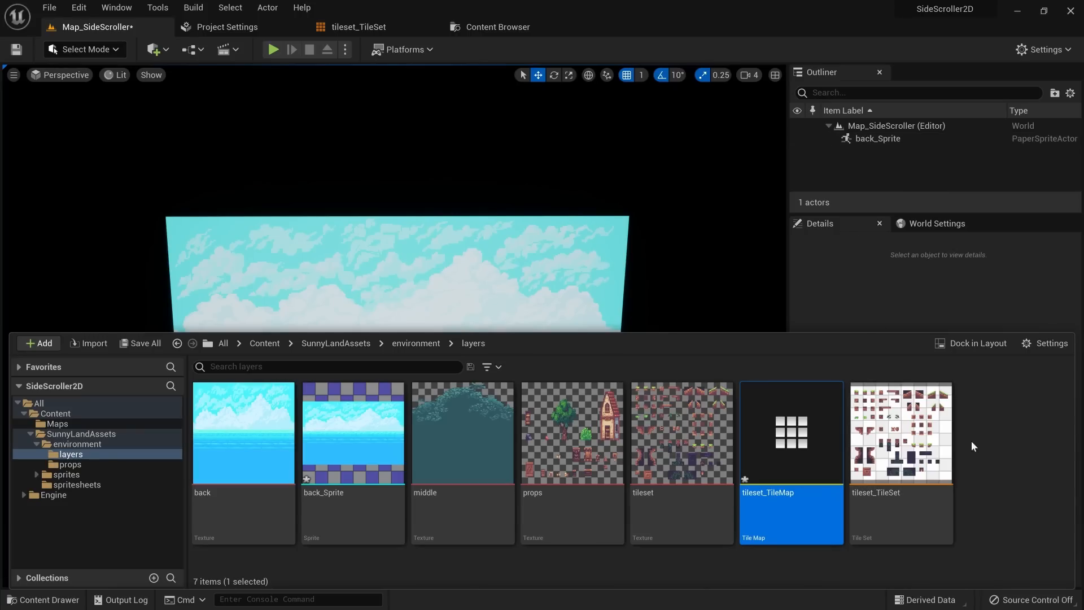
Step: Open tileset_TileMap and paint grass-topped ground tiles along the bottom row of the map
double_click(762, 436)
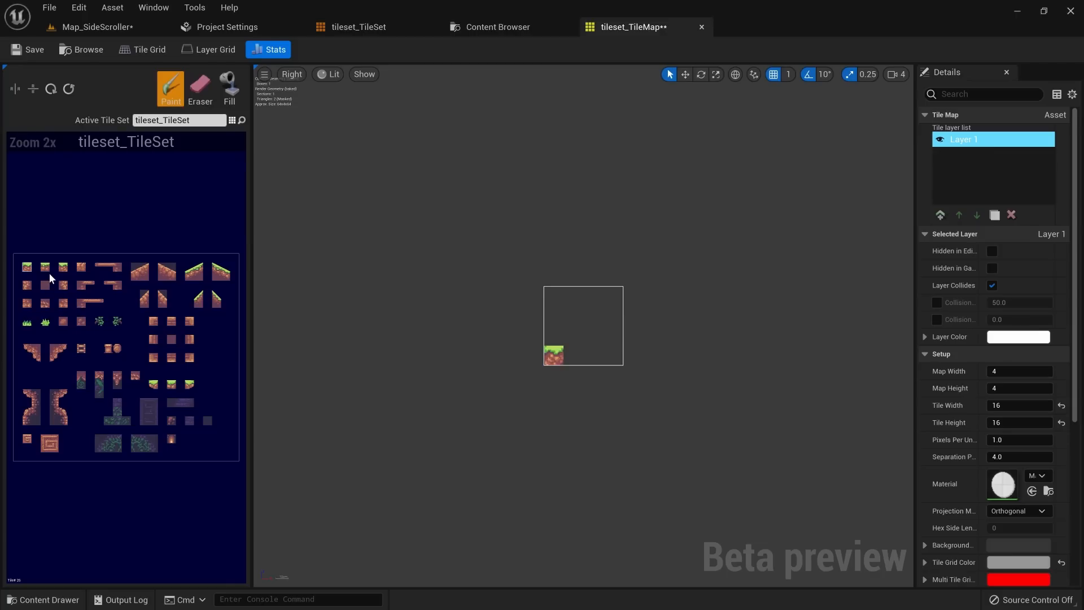
left_click(581, 358)
left_click(590, 359)
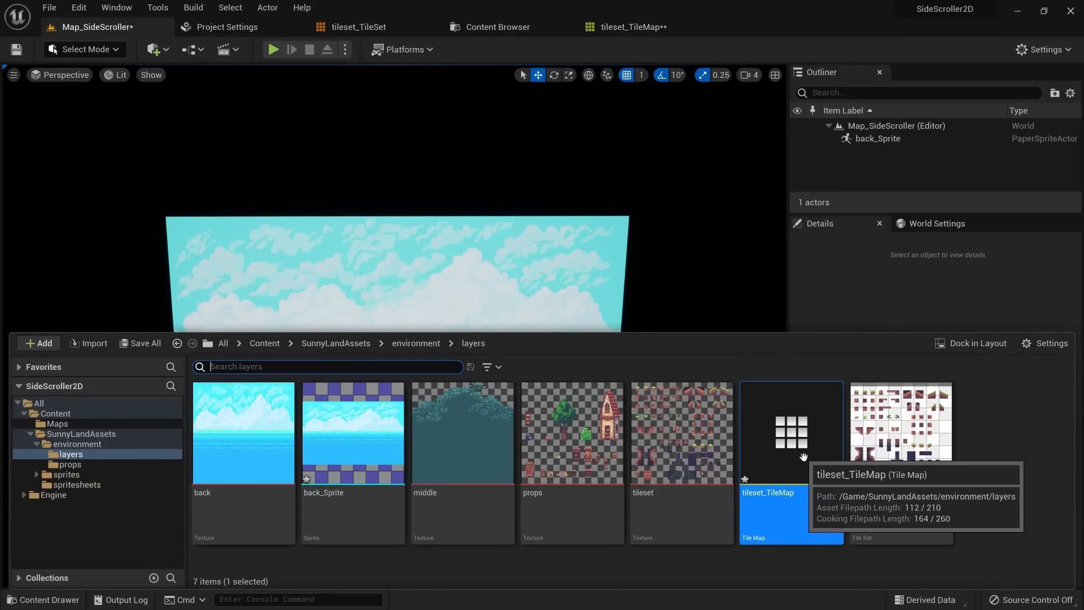
Step: Place tileset_TileMap in the level and set its location to 0, 0, 0
left_click_drag(797, 446, 362, 311)
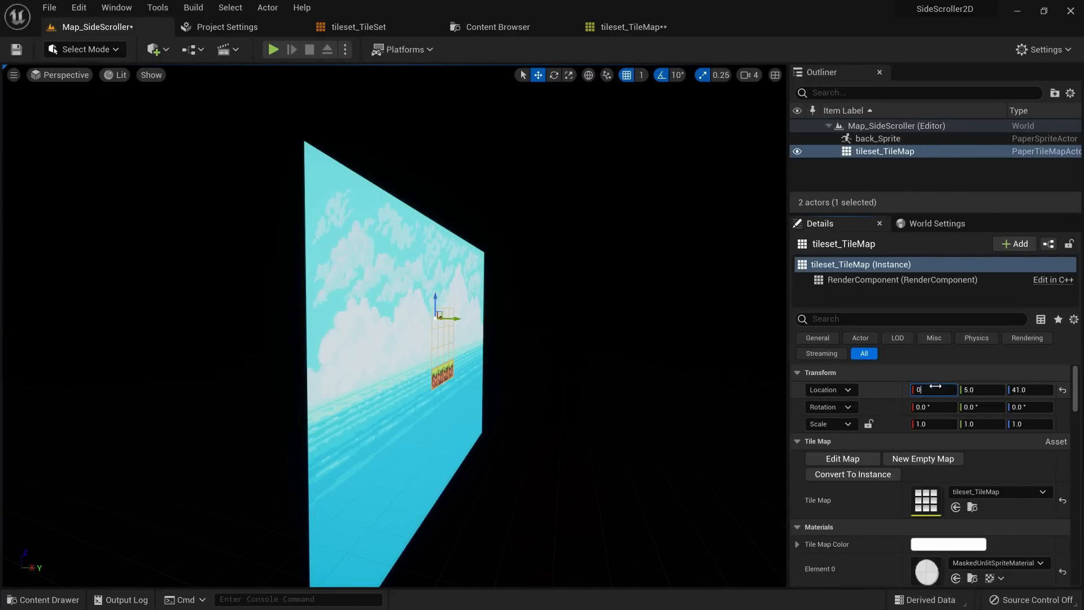
key("Tab")
type("0")
key("Tab")
type("0")
key("d")
mouse_move(502, 388)
right_mouse_down()
mouse_move(423, 384)
mouse_move(502, 390)
right_mouse_up()
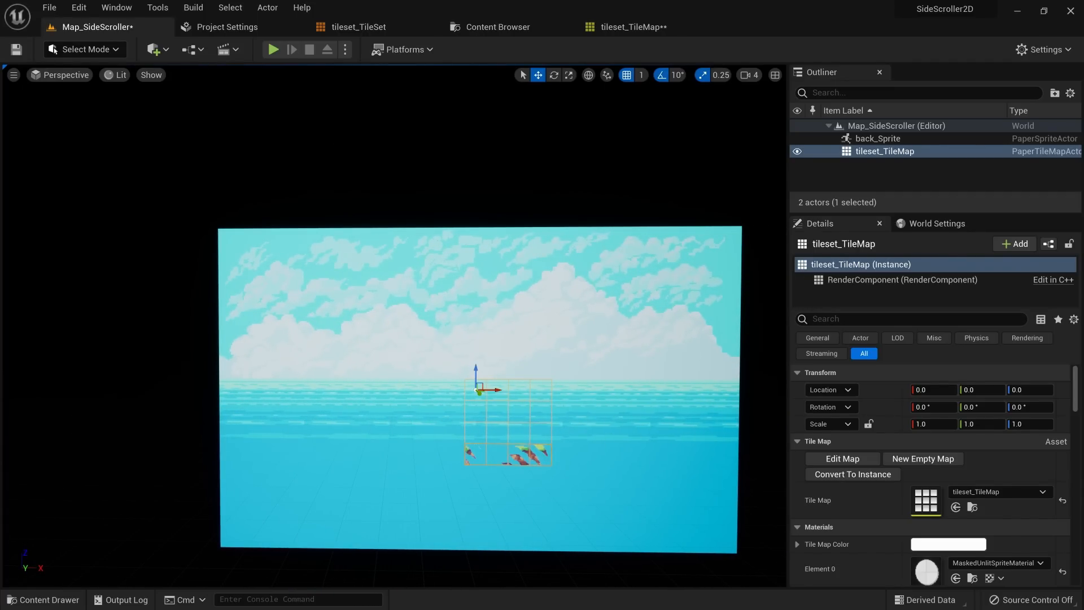
Step: Move back_Sprite behind the tile map along the Y axis, to a Y location of -50
left_click(532, 375)
key("a")
right_click_drag(533, 375, 501, 366)
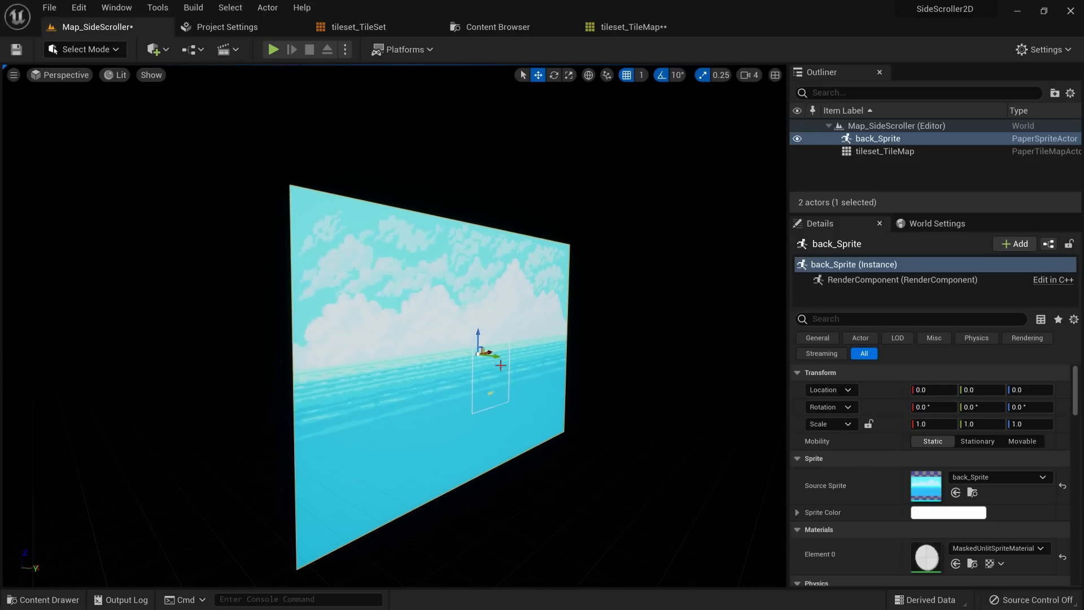
left_click_drag(498, 356, 455, 354)
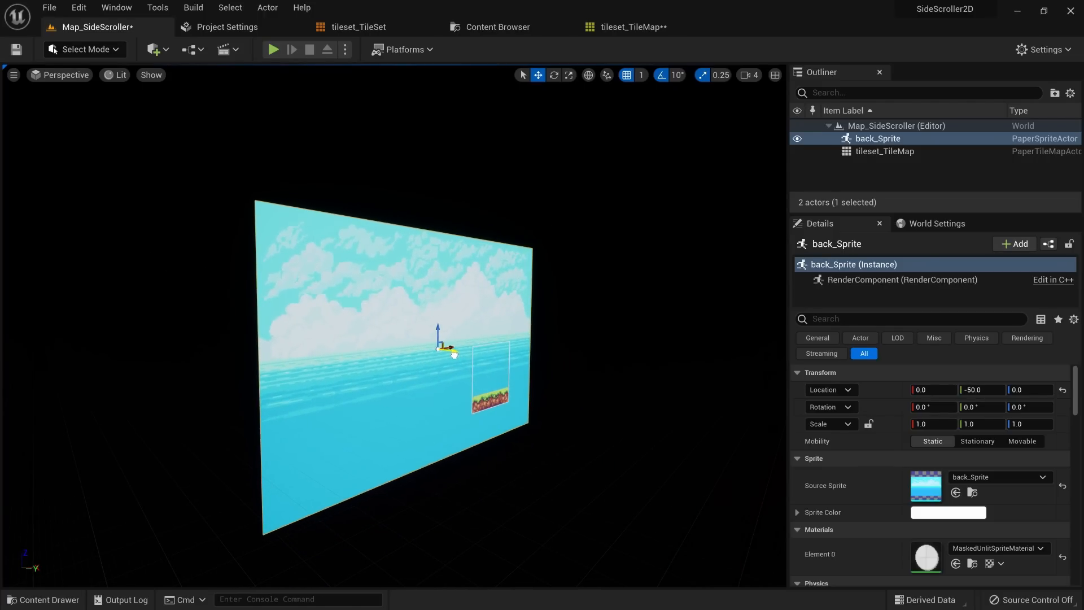
Step: Turn on the Collision display in the level viewport and inspect the collision around the tile map's ground tiles
key("d")
right_click_drag(454, 354, 420, 354)
left_click(148, 77)
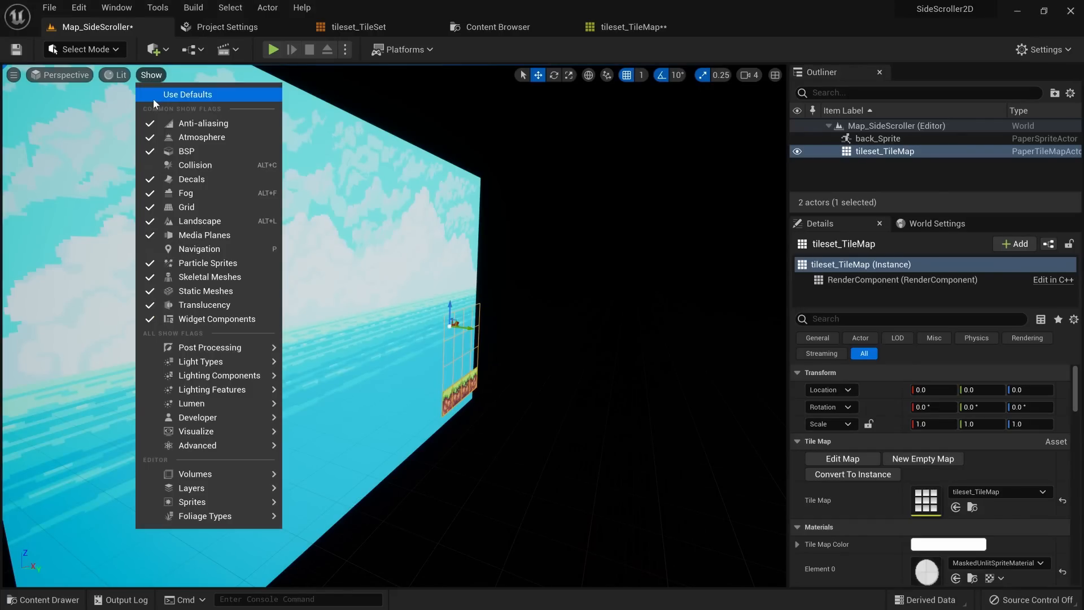
left_click(189, 164)
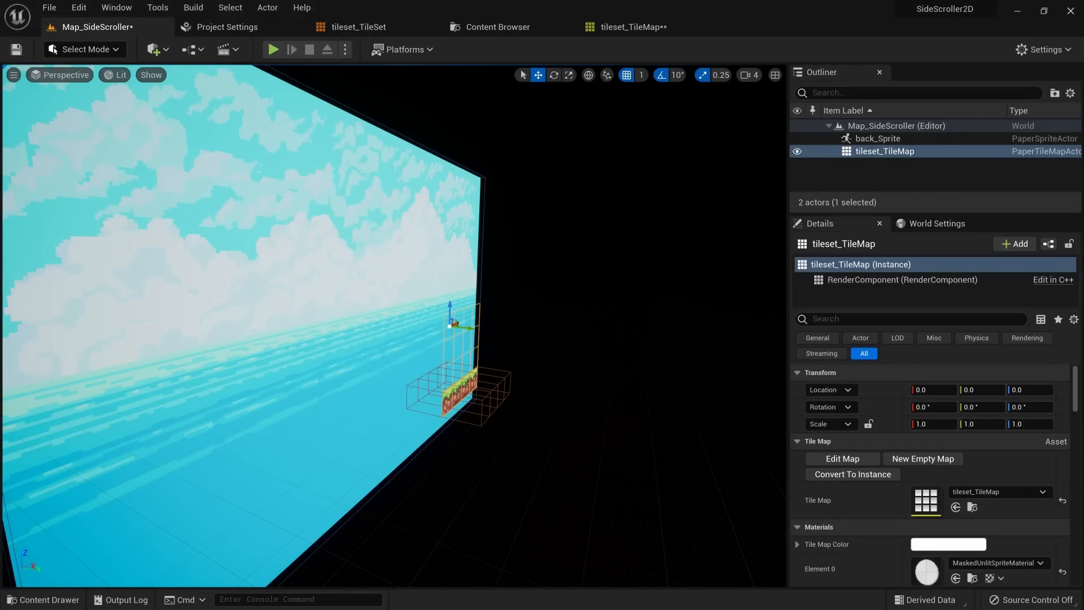
key("w")
right_click_drag(395, 326, 331, 361)
key("d")
key("s")
key("w")
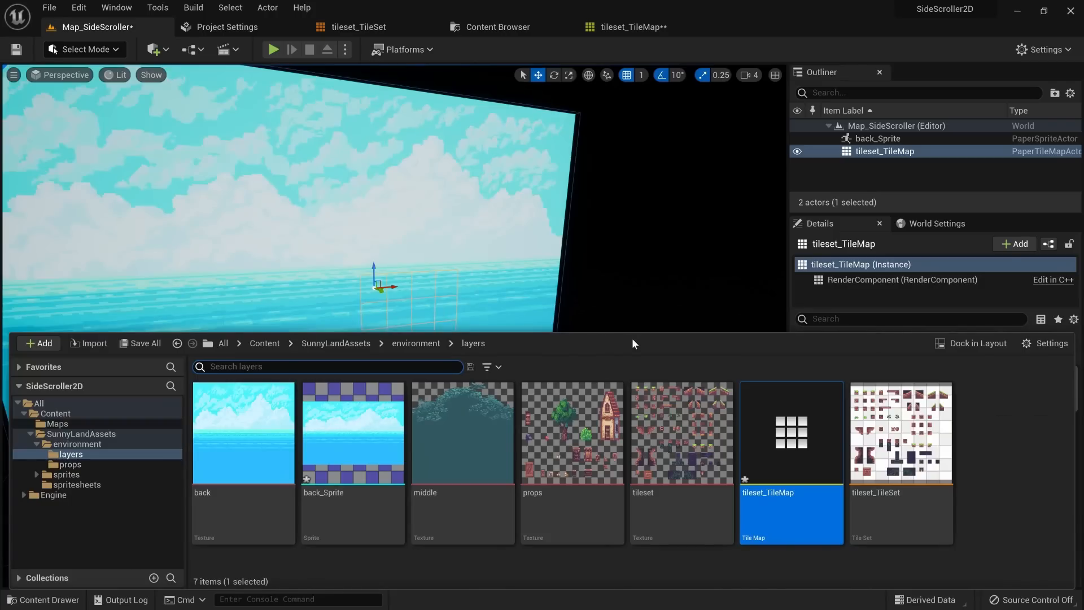
Step: Open the sprites folder inside SunnyLandAssets
left_click(77, 434)
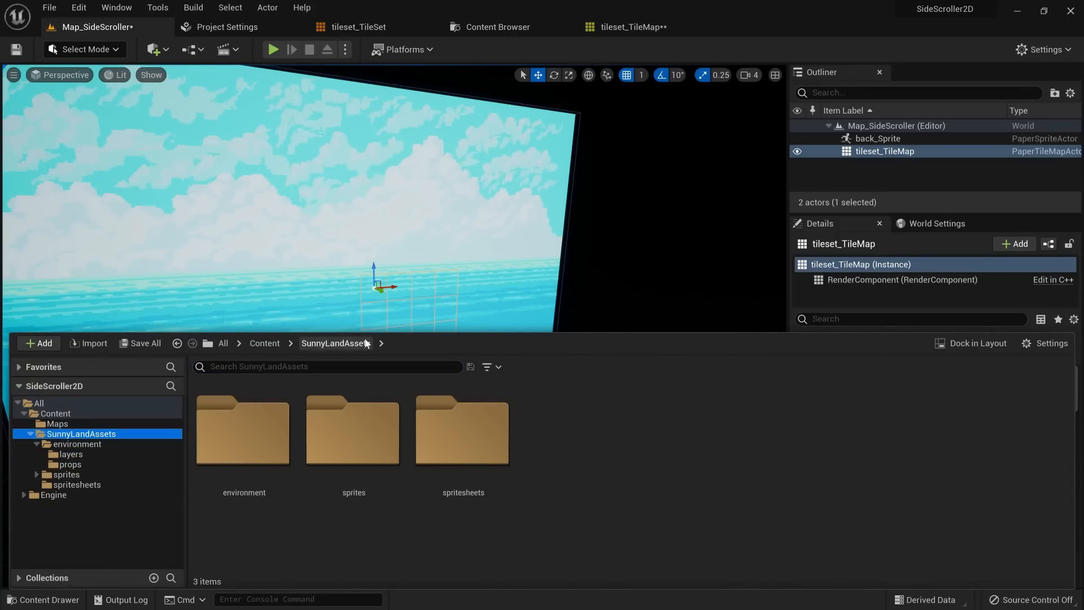
double_click(359, 460)
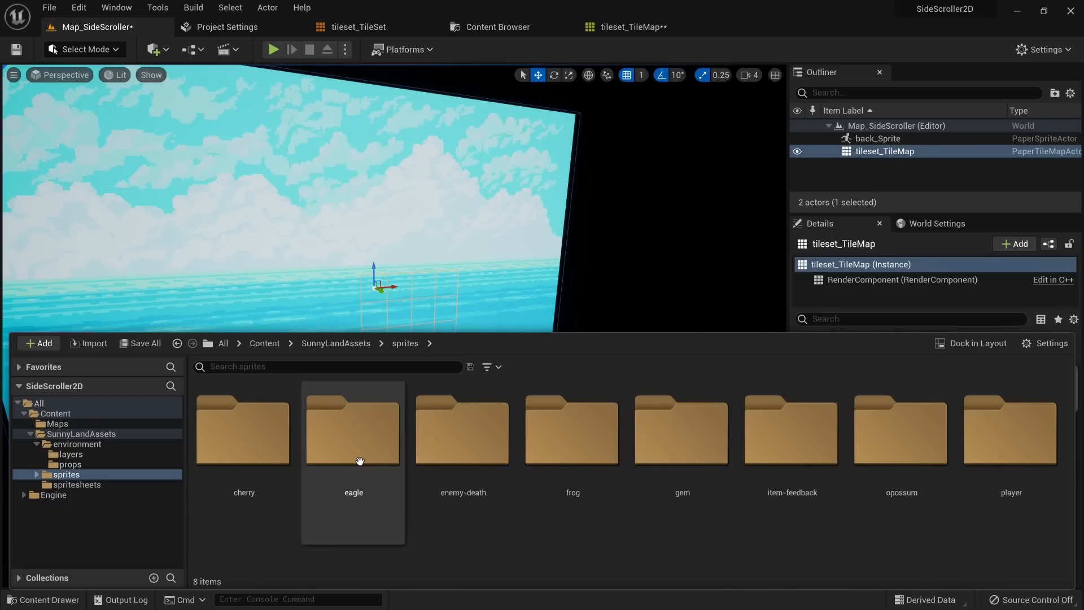
double_click(994, 475)
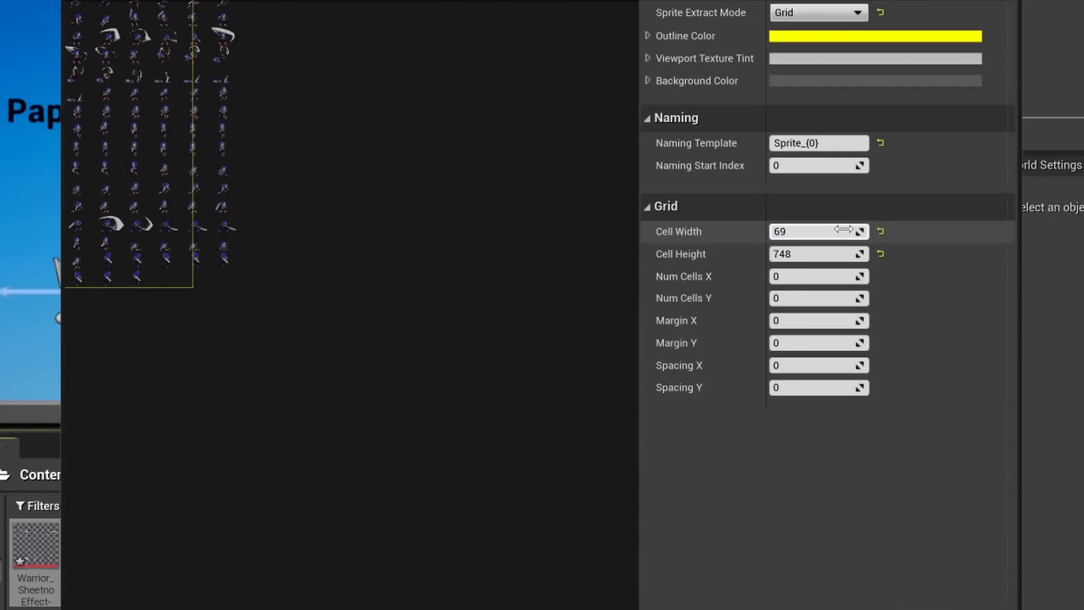
Step: Set the sprite extraction grid's cell height to 44 and check how the cells fit the warrior sprite sheet
key("Tab")
type("44")
scroll(201, 211, "up", 6)
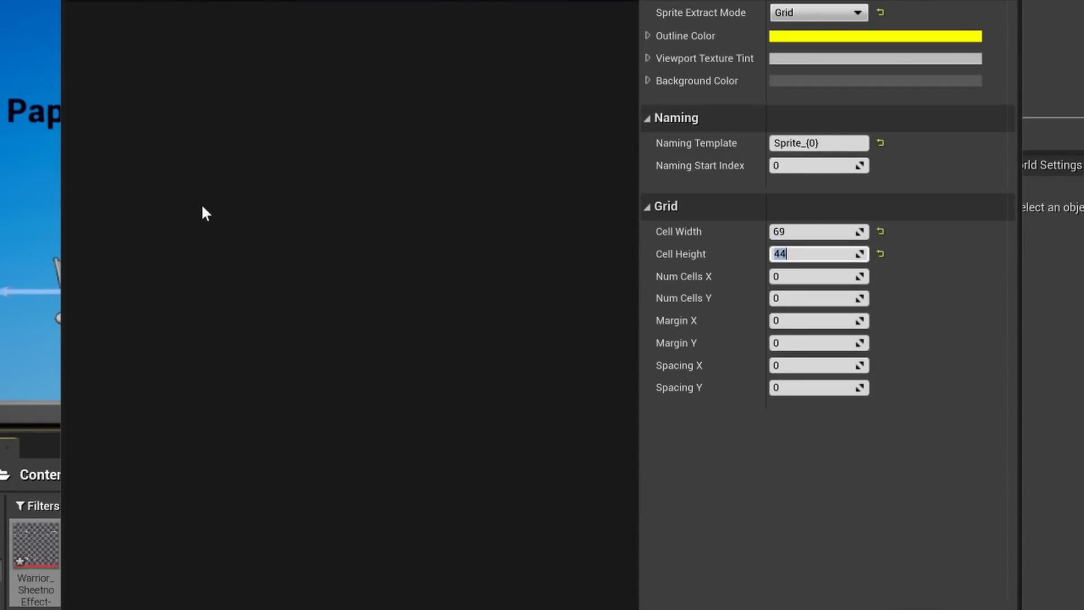
scroll(252, 136, "down", 5)
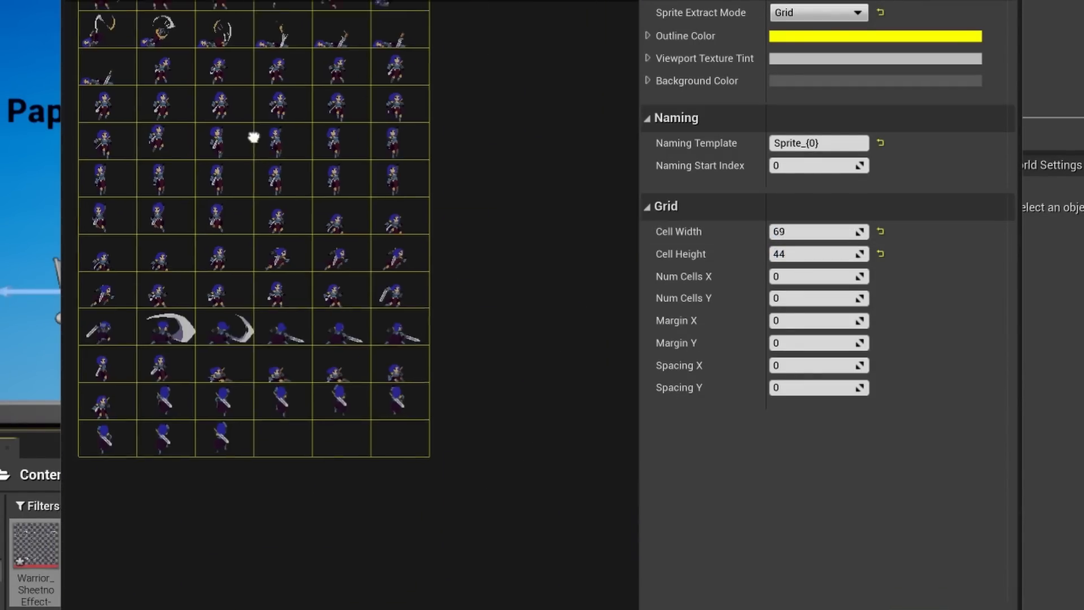
scroll(457, 259, "up", 7)
scroll(430, 293, "down", 5)
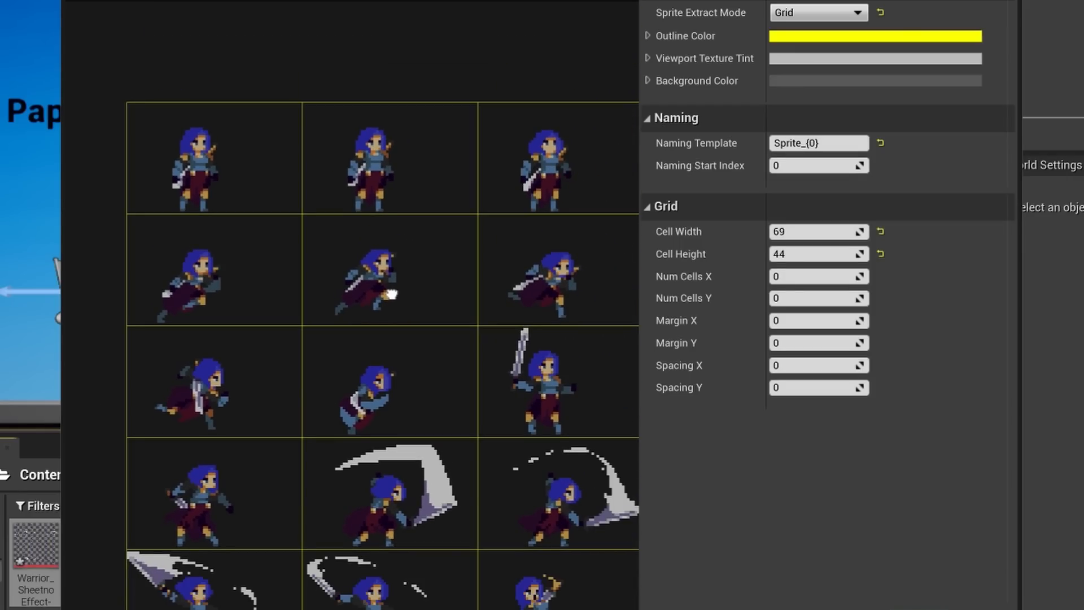
scroll(450, 216, "down", 2)
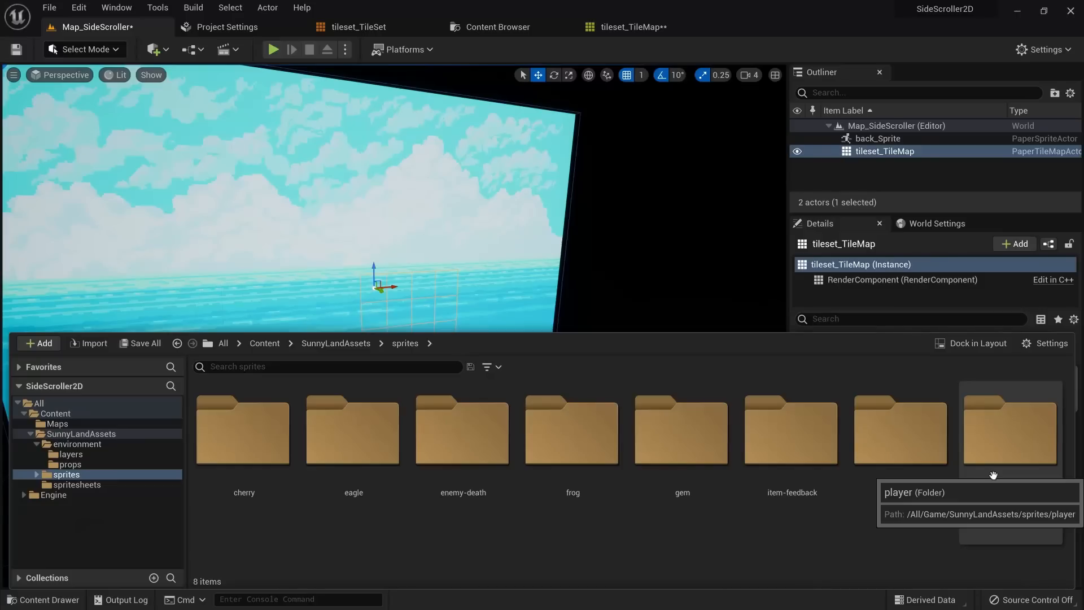
Step: Open the player's idle folder and create sprites from the textures player-idle-1 through player-idle-4
double_click(994, 474)
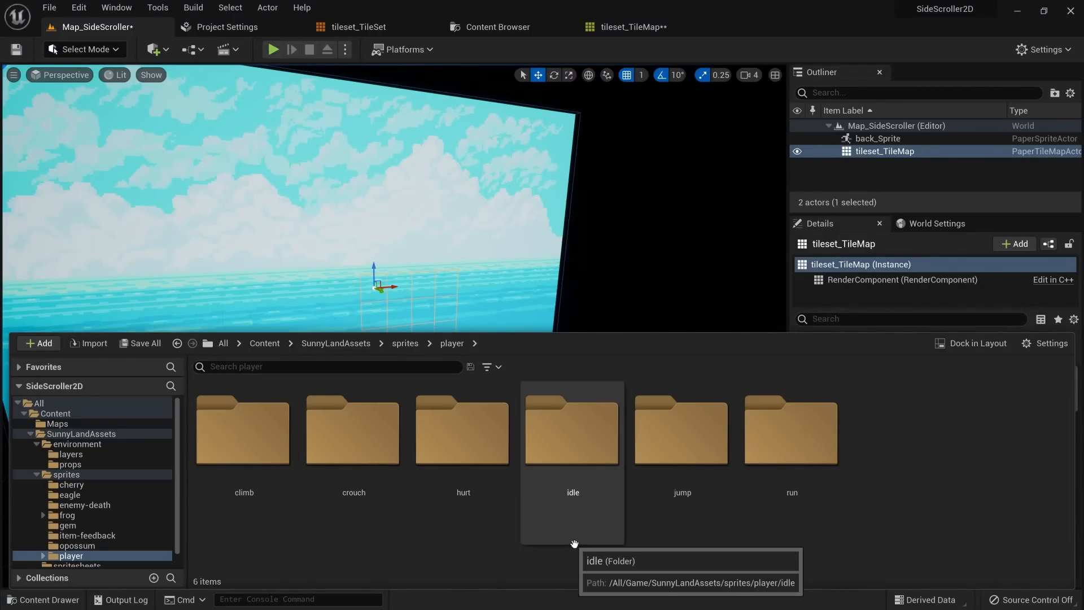
left_click(577, 452)
double_click(577, 452)
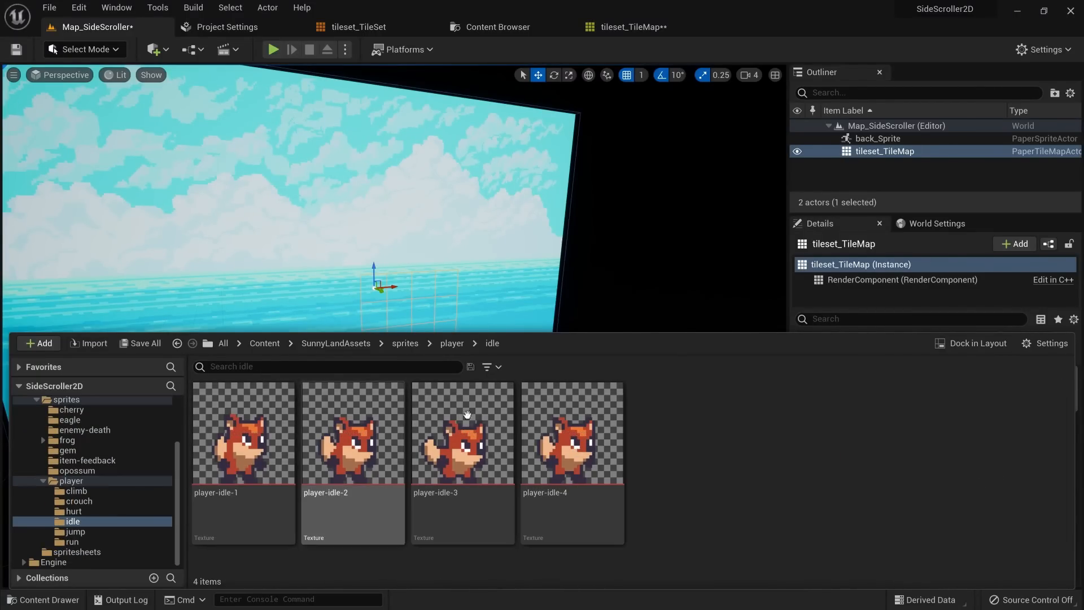
left_click(572, 440, "shift")
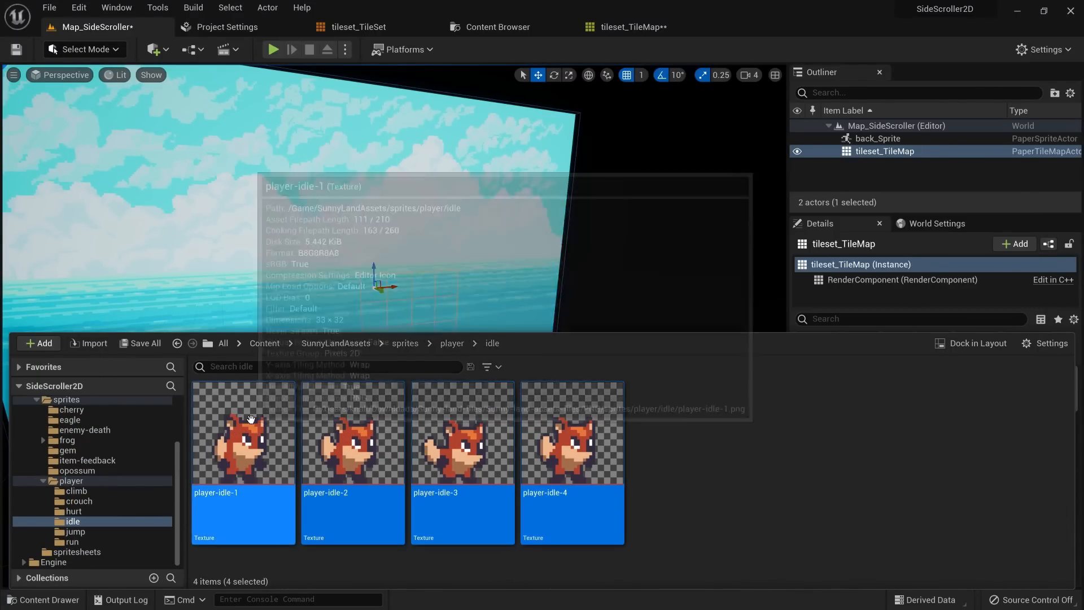
right_click(252, 425)
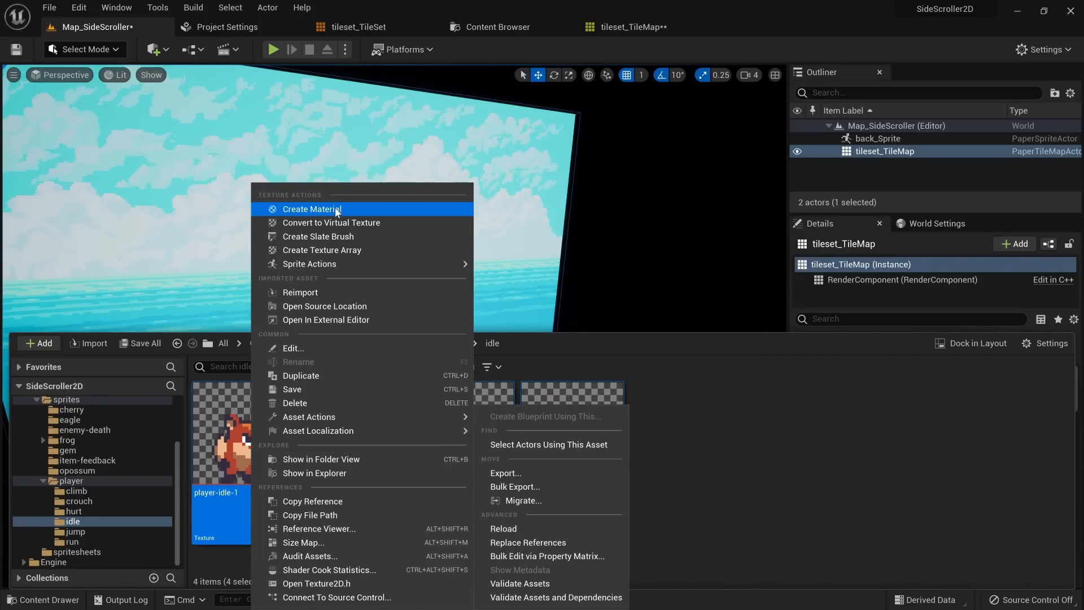
mouse_move(372, 272)
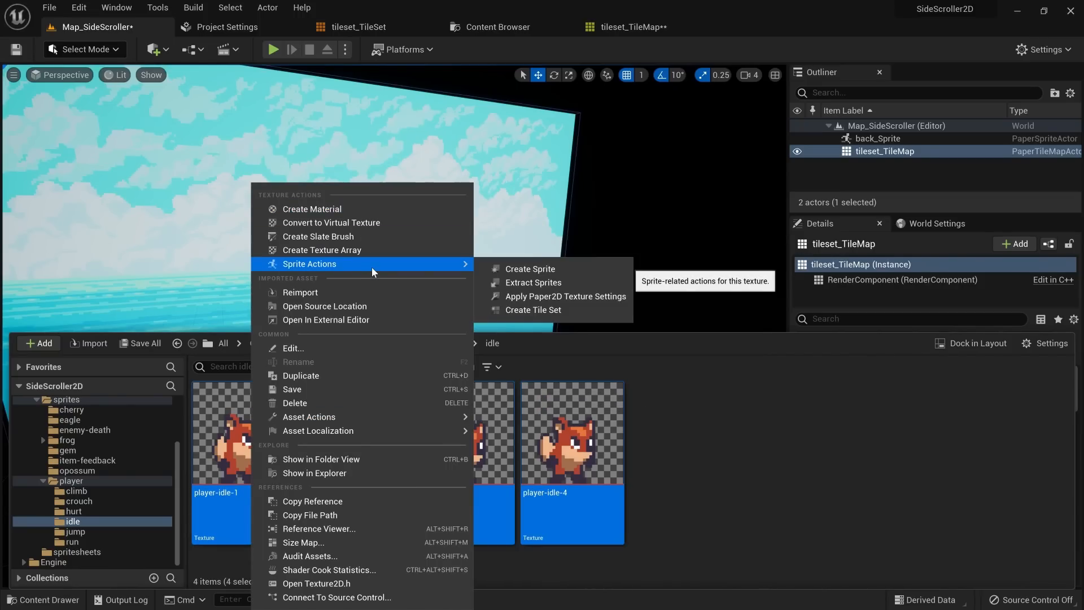
left_click(528, 273)
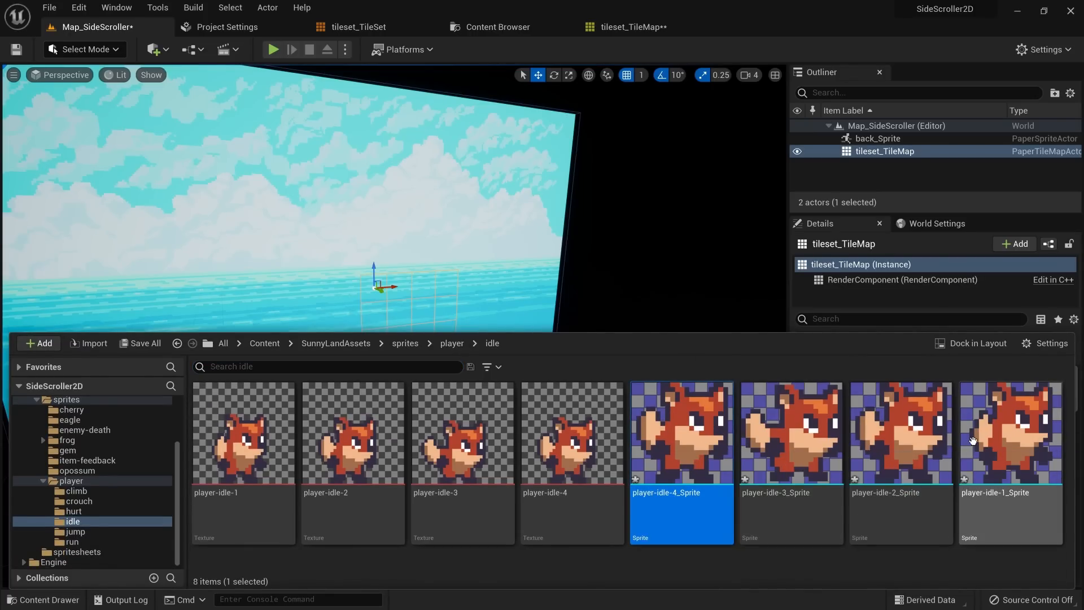
Step: Create a flipbook from the four player idle sprites and name it FB_Player_Idle
right_click(694, 411)
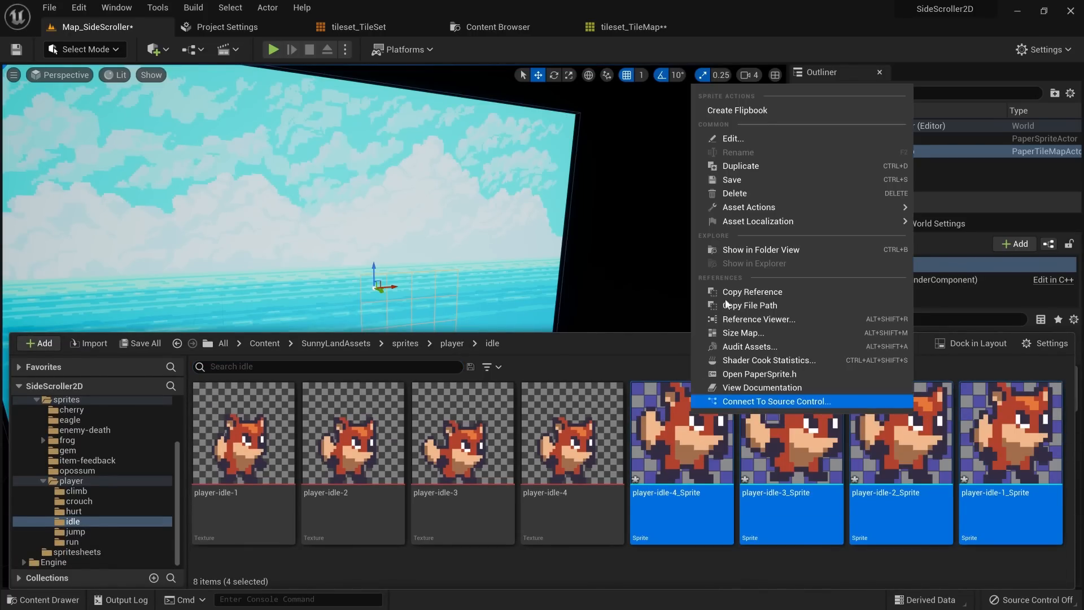
left_click(737, 110)
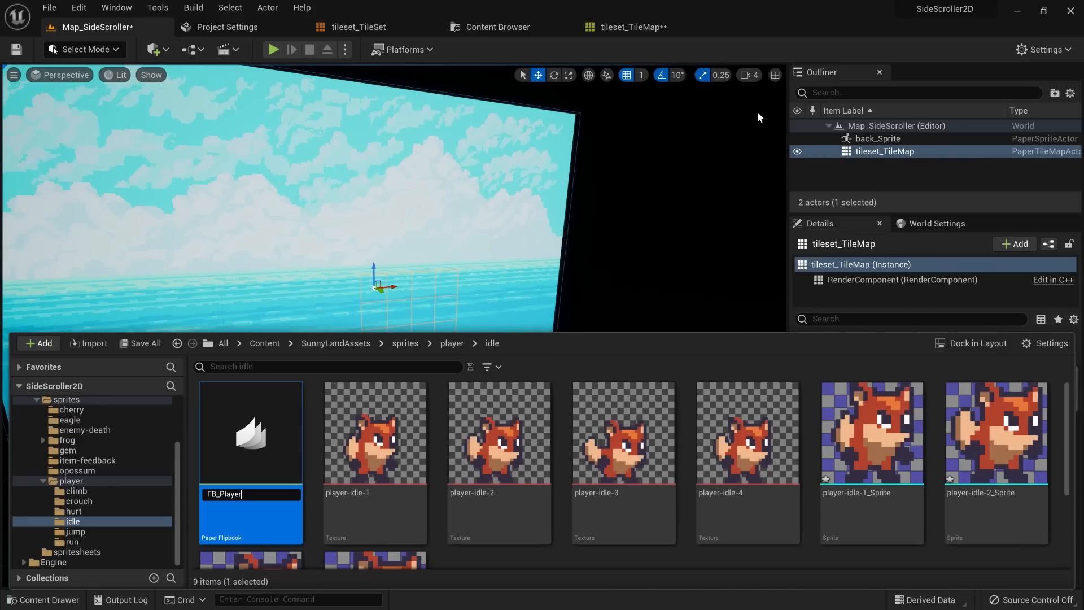
key("Return")
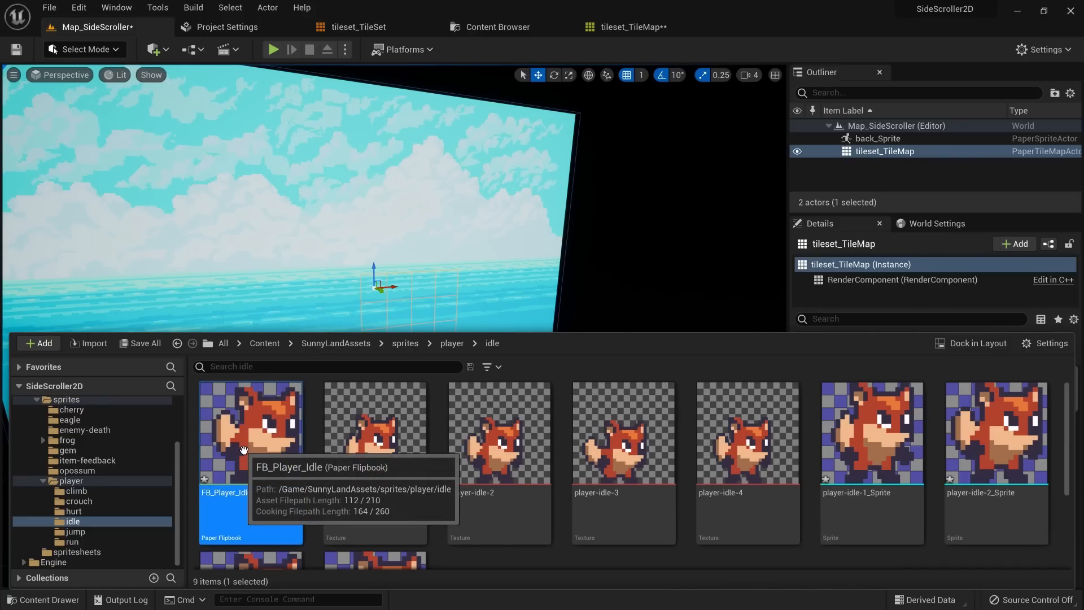
Step: Open the FB_Player_Idle flipbook, preview its animation and expand its key frame entries
double_click(244, 450)
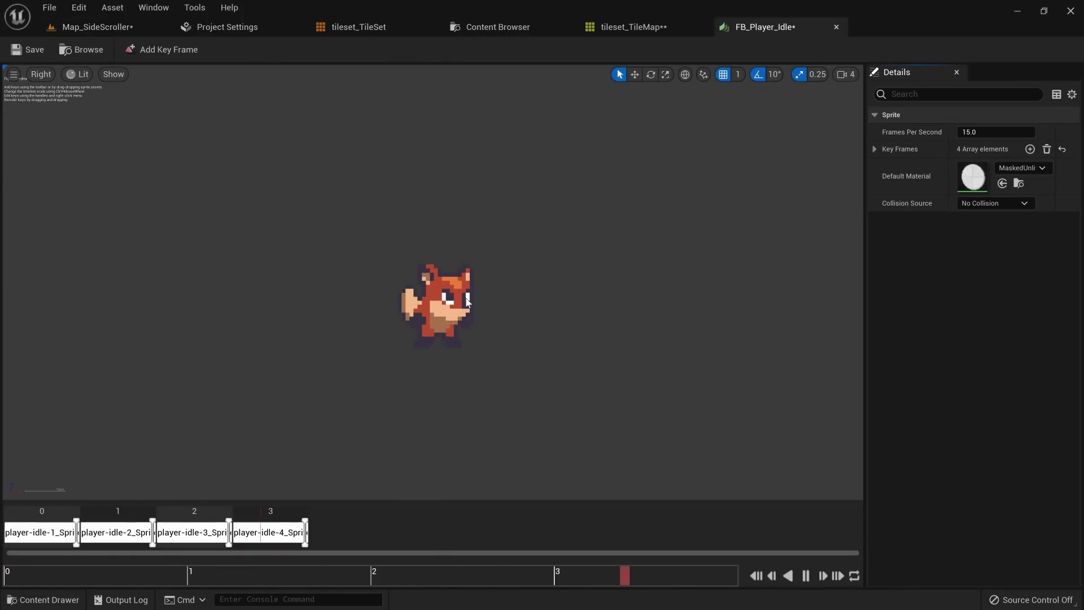
scroll(491, 371, "up", 4)
scroll(489, 371, "down", 2)
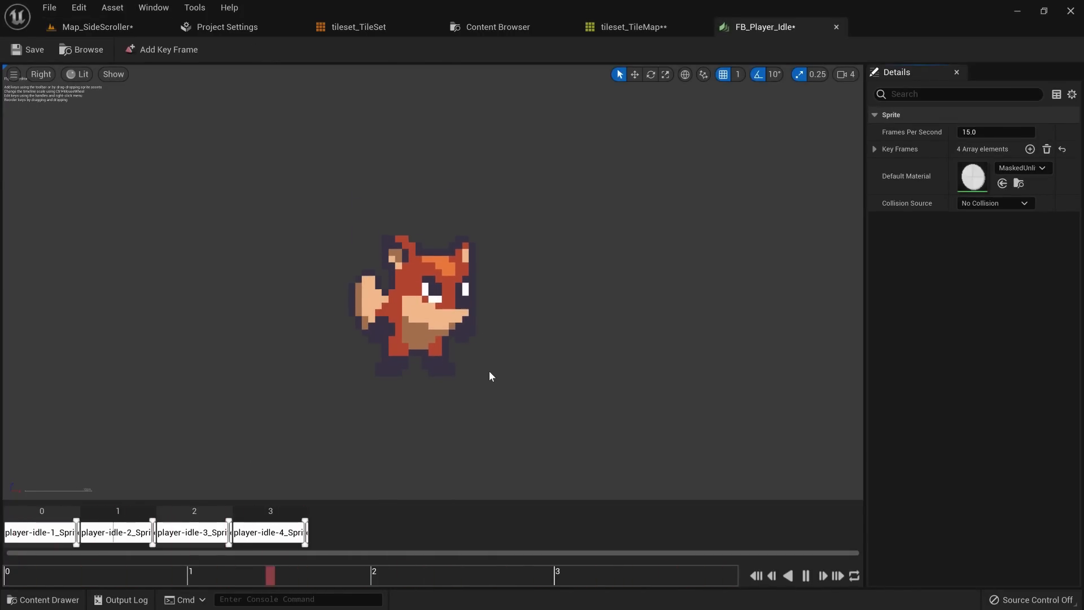
left_click(874, 149)
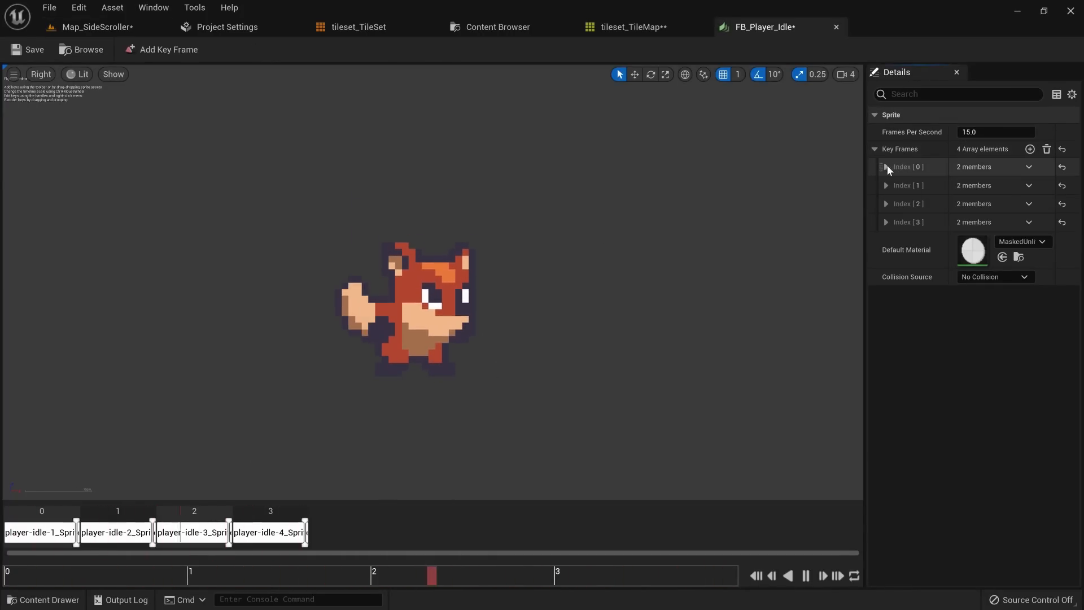
left_click(886, 167)
left_click(886, 239)
left_click(886, 311)
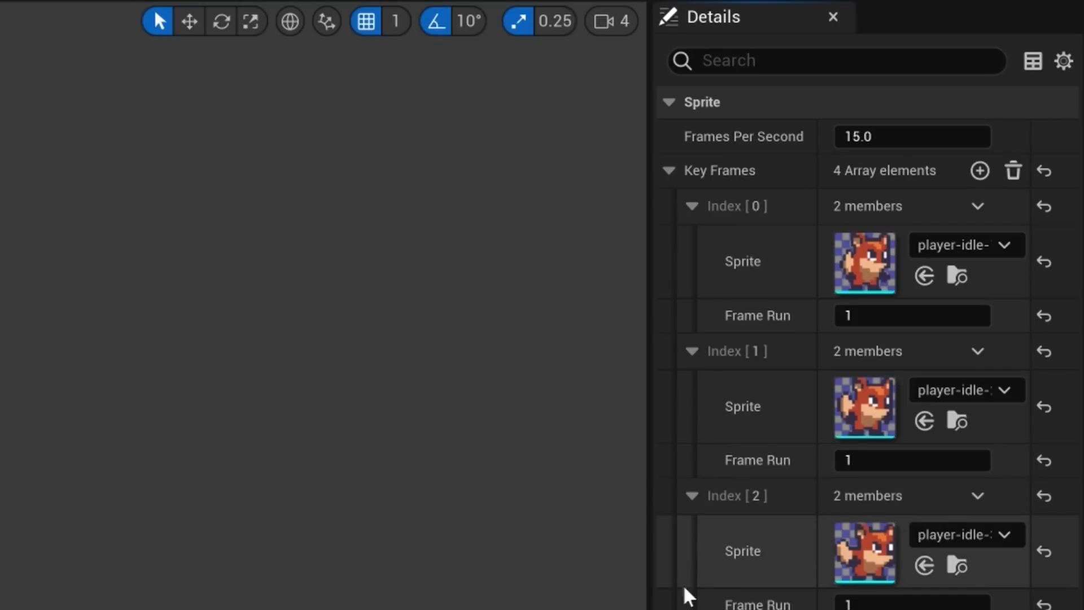
Step: Set the flipbook's frames per second to 60
left_click(857, 137)
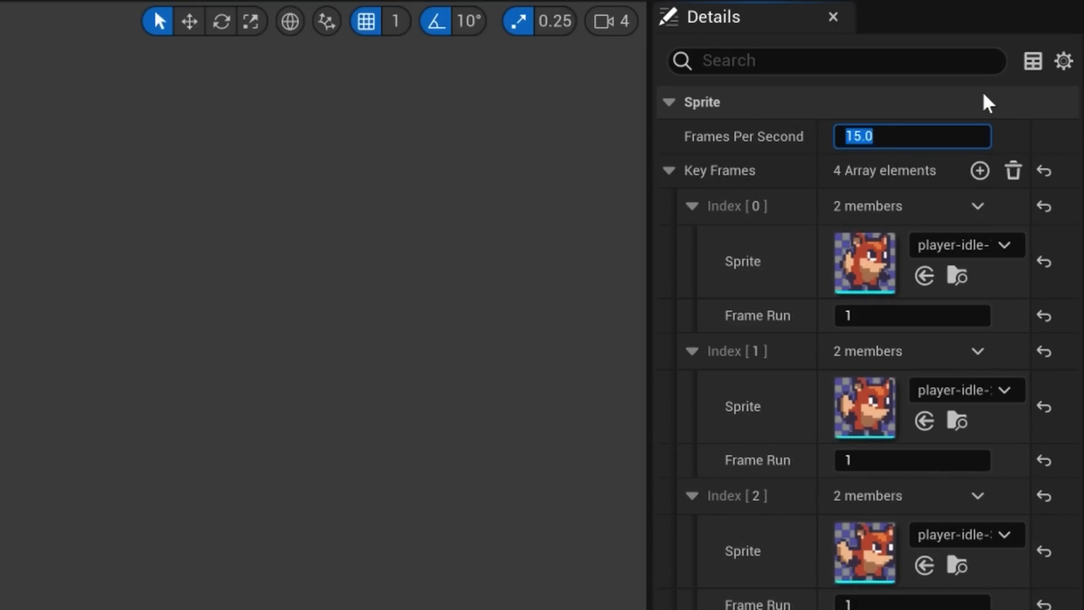
type("60")
key("Return")
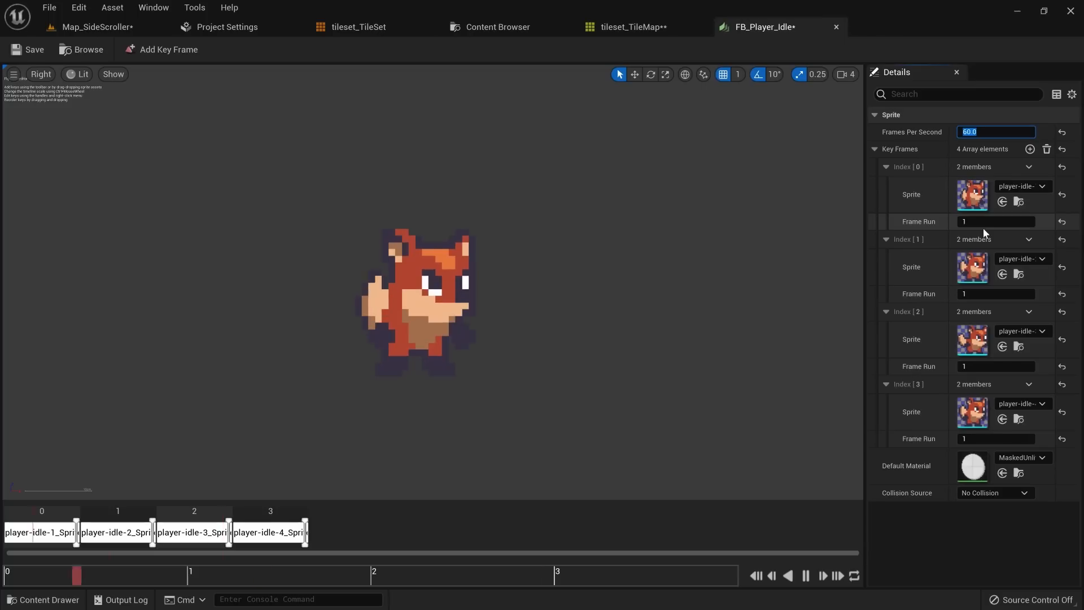
Step: Set the frame run of all four key frames in the idle flipbook to 4
left_click(886, 315)
type("4")
left_click(992, 294)
type("4")
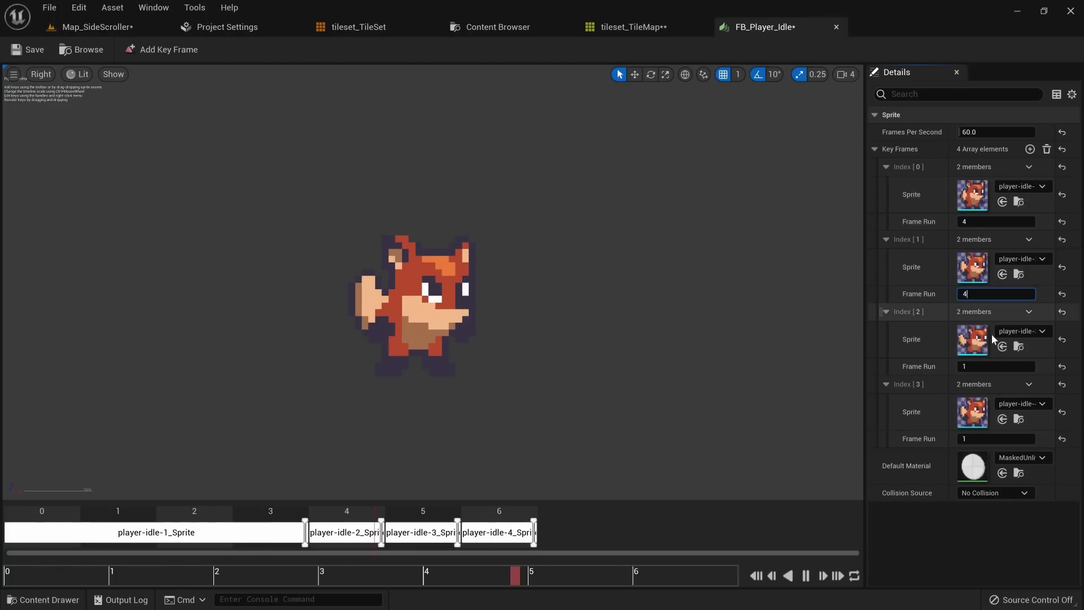
left_click(992, 366)
type("4")
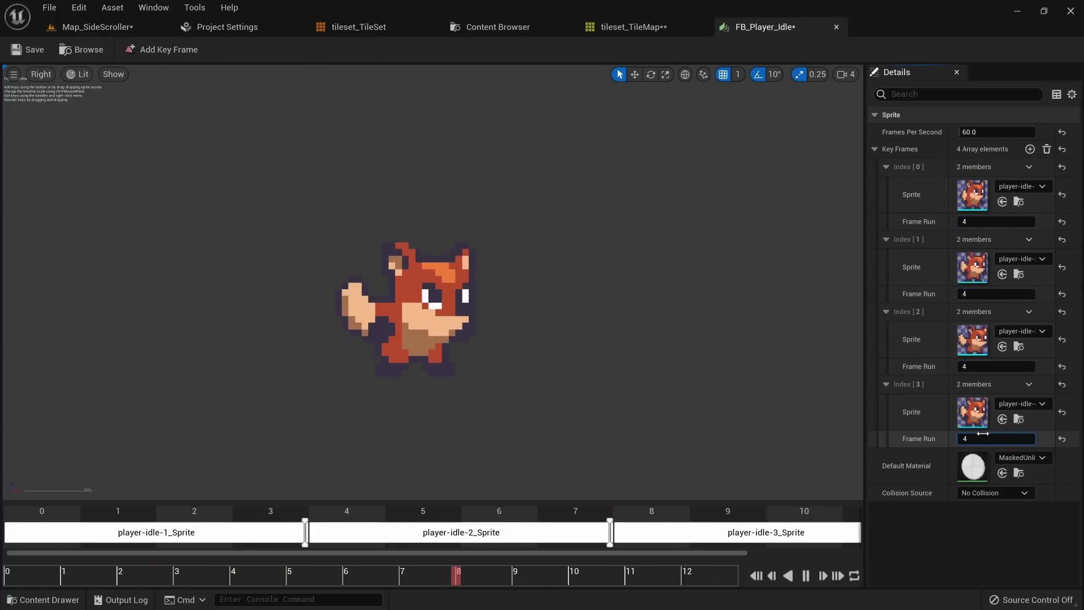
left_click(983, 438)
type("4")
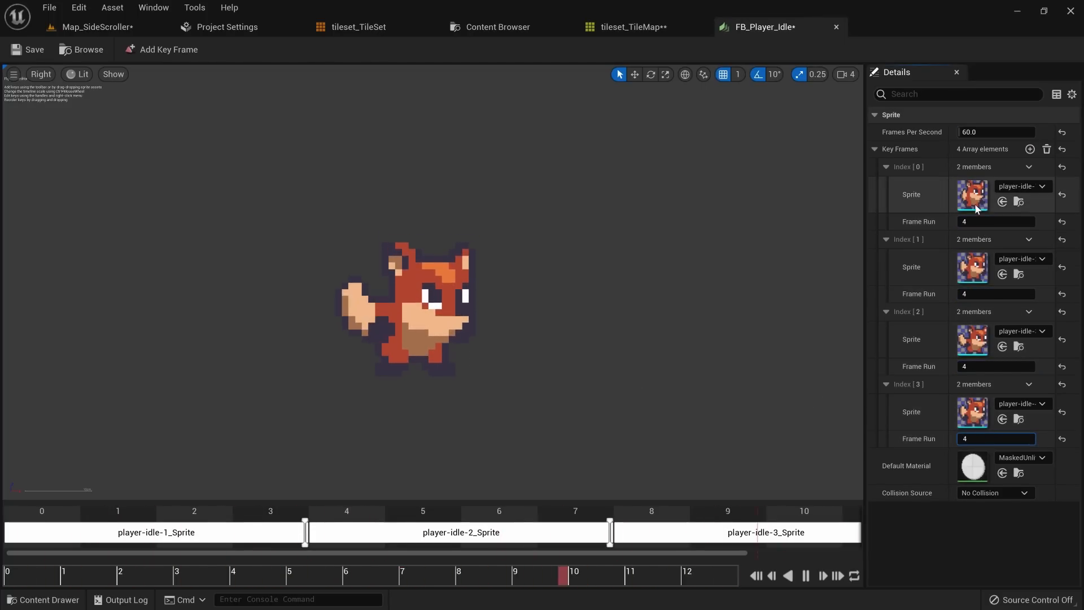
Step: Set the frame run of all four key frames in the idle flipbook to 6
left_click(981, 221)
type("6")
left_click(992, 293)
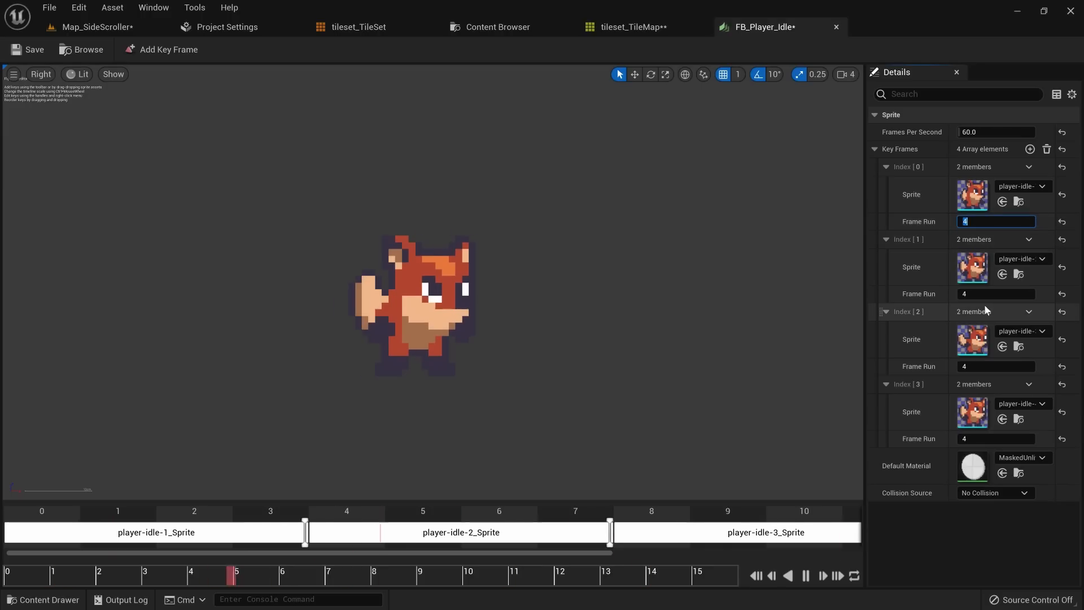
type("6")
left_click(992, 366)
type("6")
left_click(986, 441)
type("6")
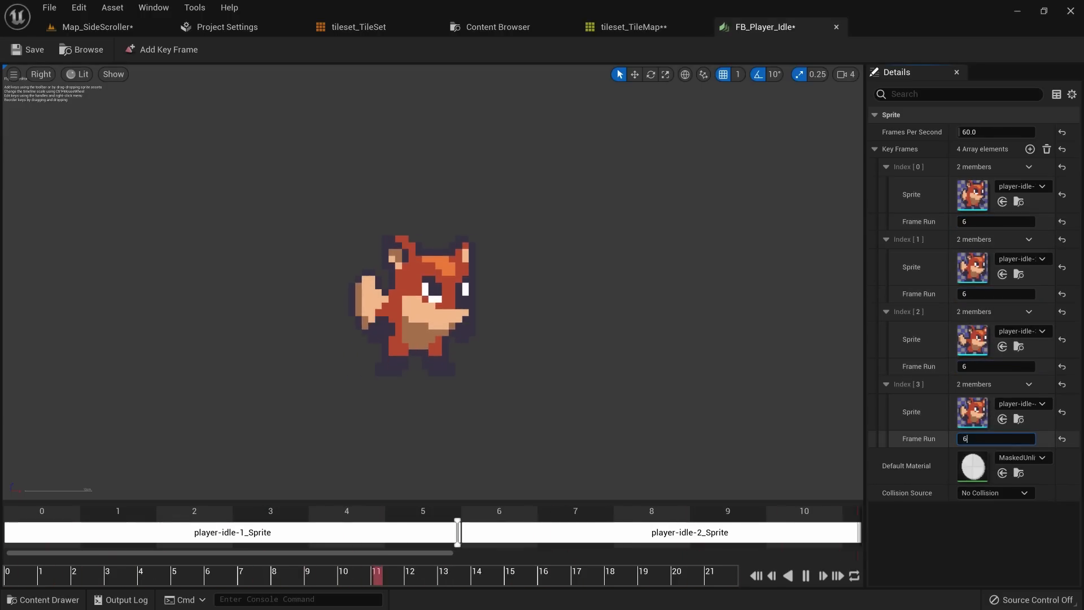
left_click(971, 537)
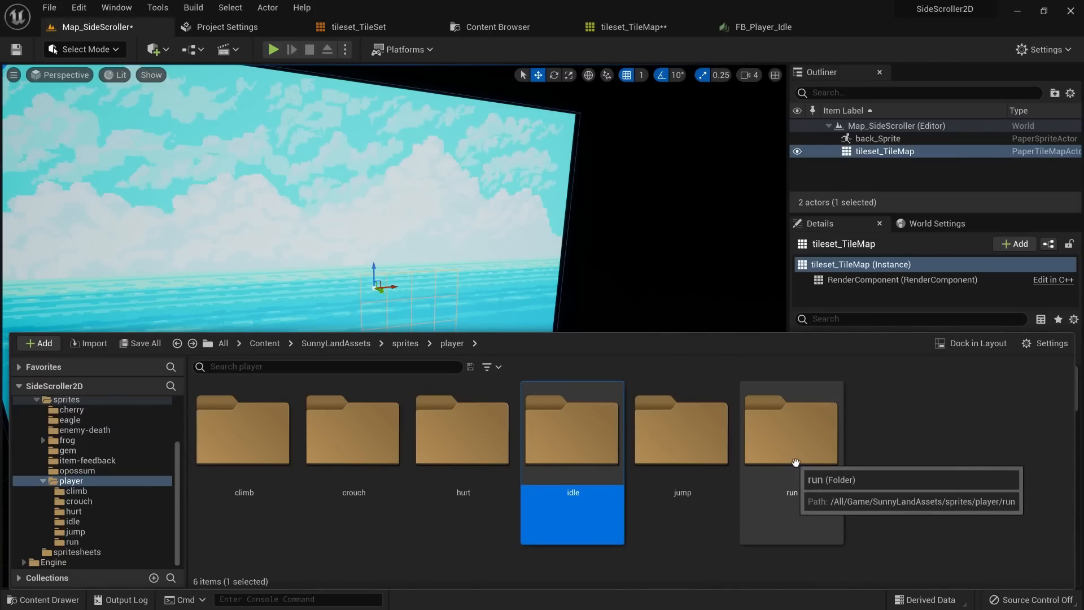
Step: Open the player's run folder and create sprites from the textures player-run-1 through player-run-6
left_click(796, 462)
double_click(795, 463)
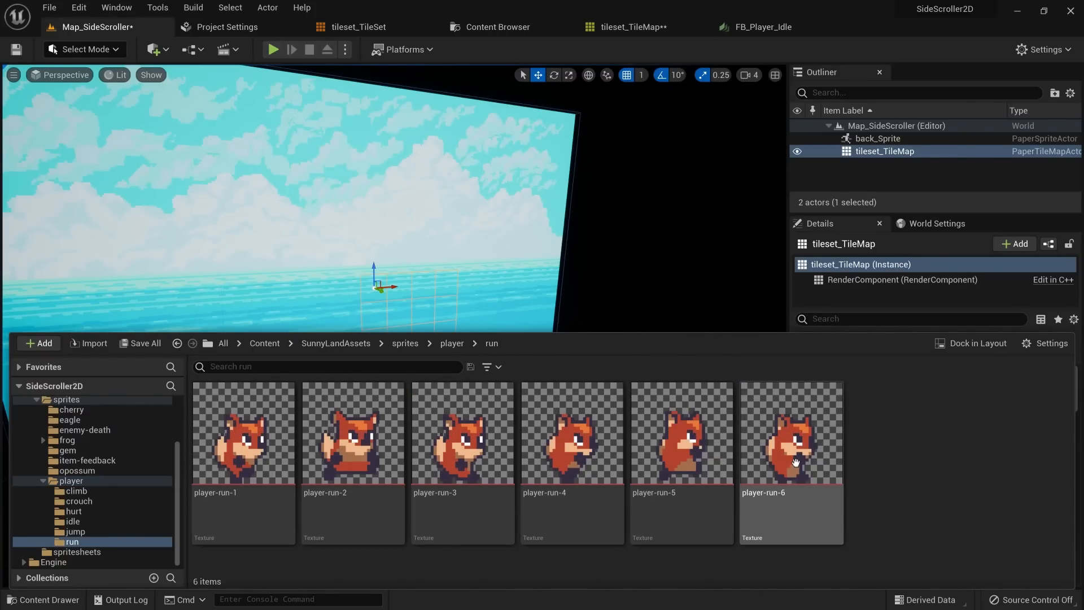
key("ctrl+a")
right_click(216, 432)
mouse_move(216, 432)
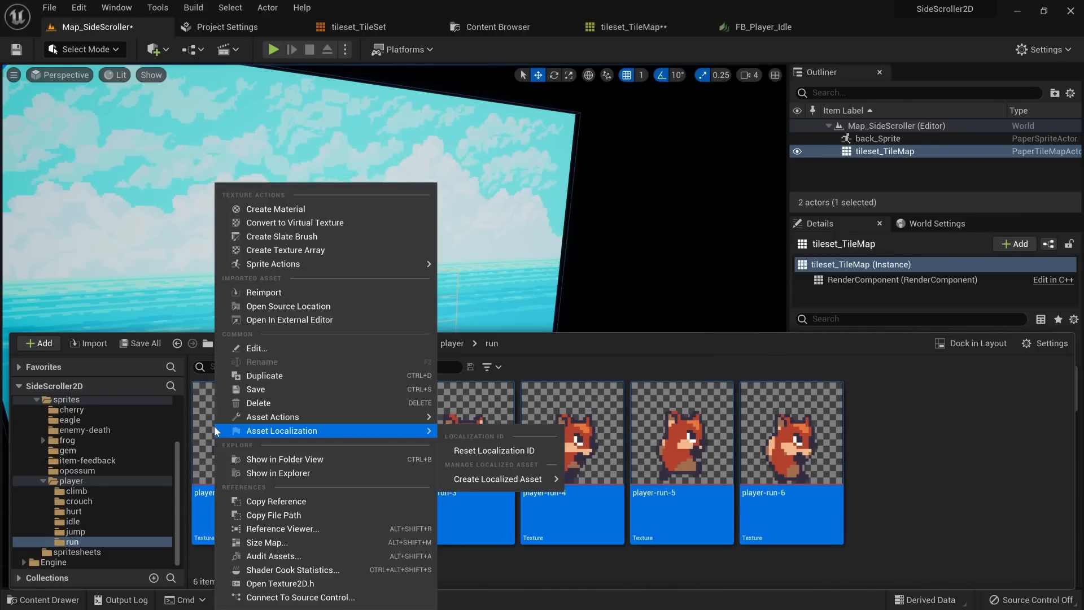
left_click(474, 266)
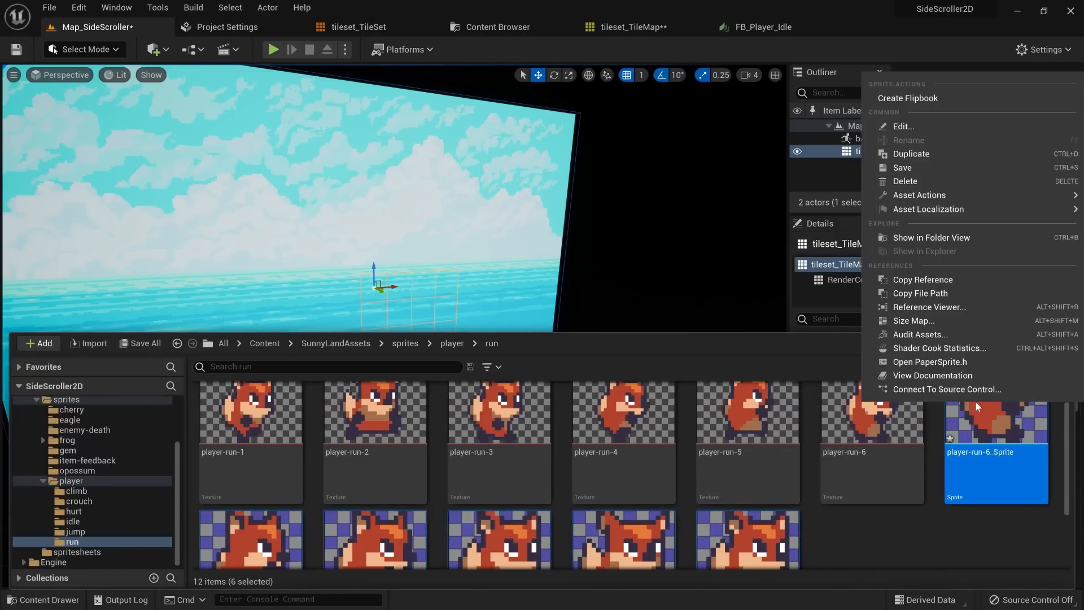
Step: Create a flipbook named FB_Player_Run from the six run sprites and set its frames per second to 60
left_click(898, 96)
type("FB_Player_")
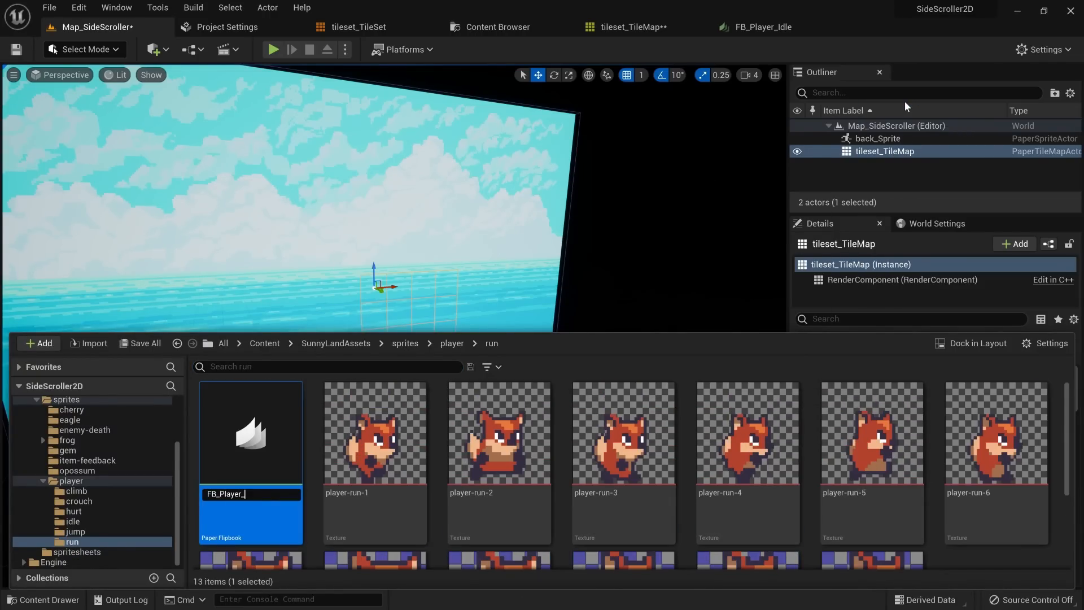
type("Run")
key("Return")
type("60")
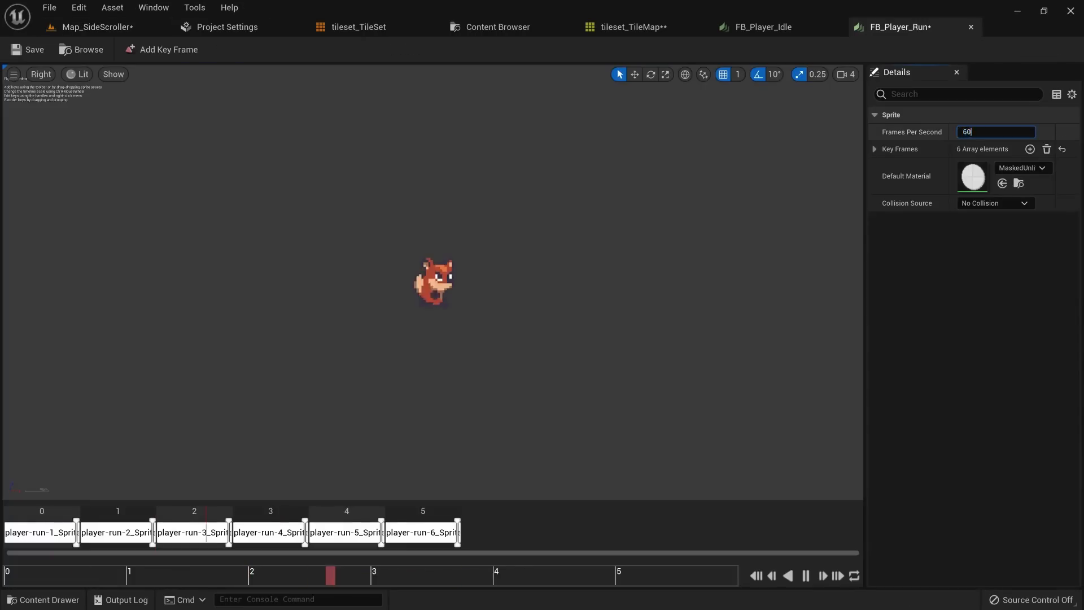
left_click(874, 148)
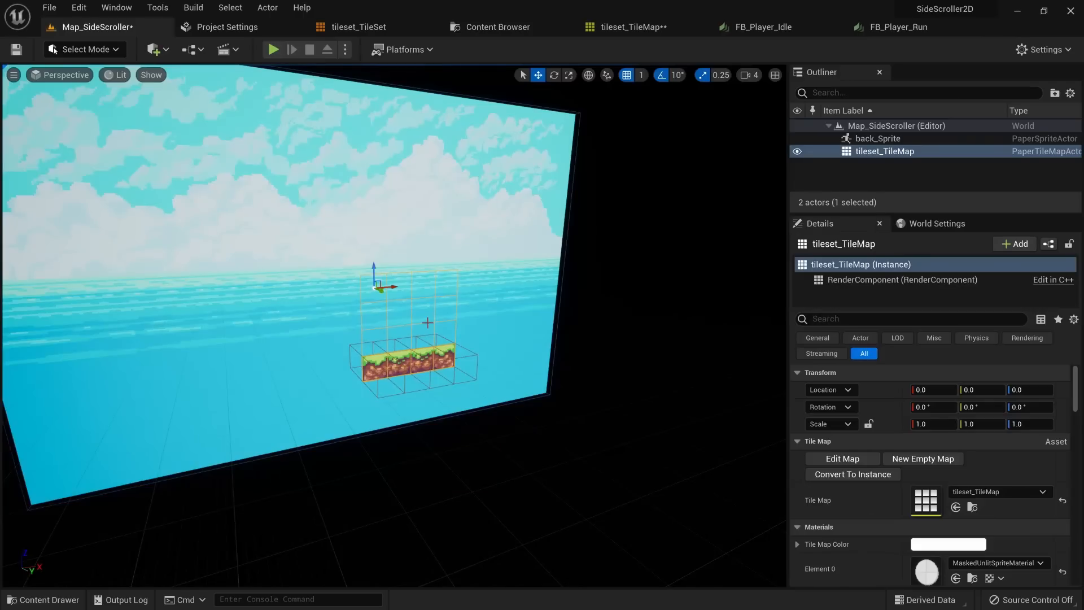
Step: In the player's jump folder, create a sprite from player-jump-2 and a flipbook named FB_Player_Fall from that sprite
key("ctrl+space")
double_click(670, 455)
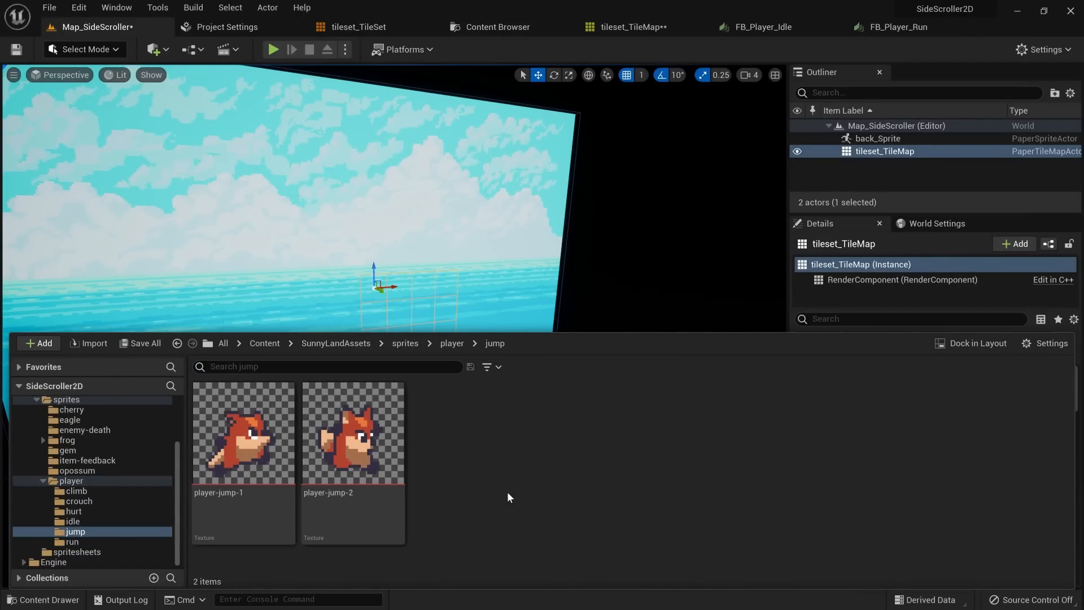
left_click(376, 480)
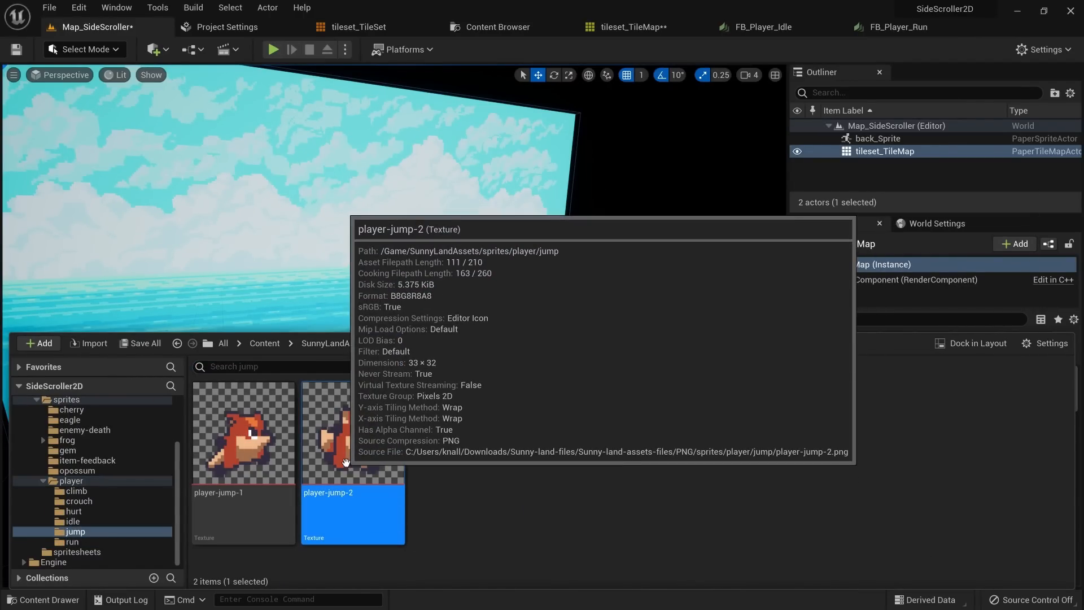
right_click(347, 462)
mouse_move(443, 252)
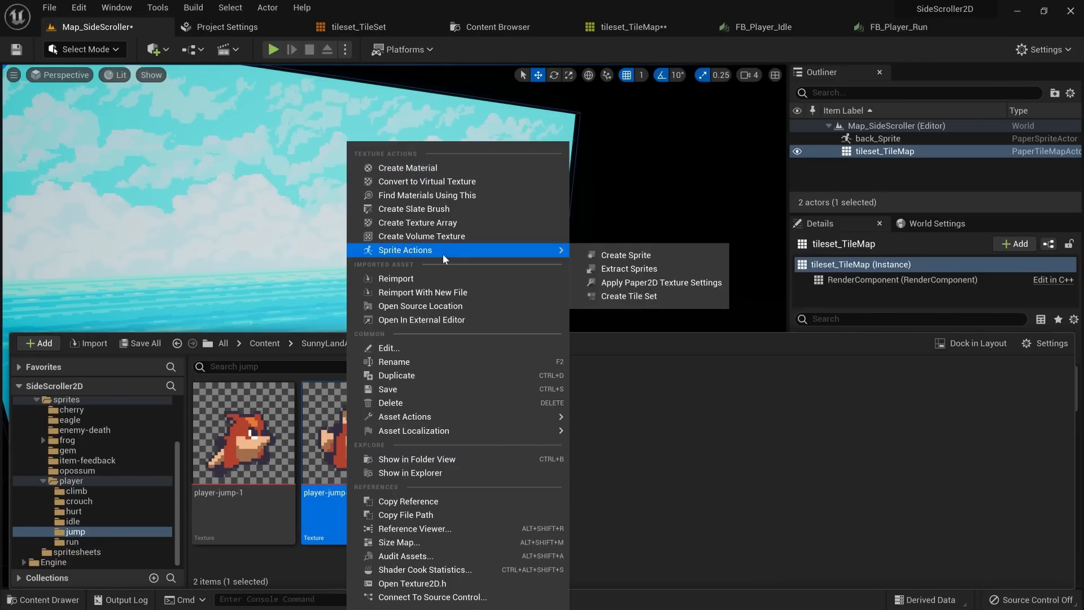
left_click(622, 261)
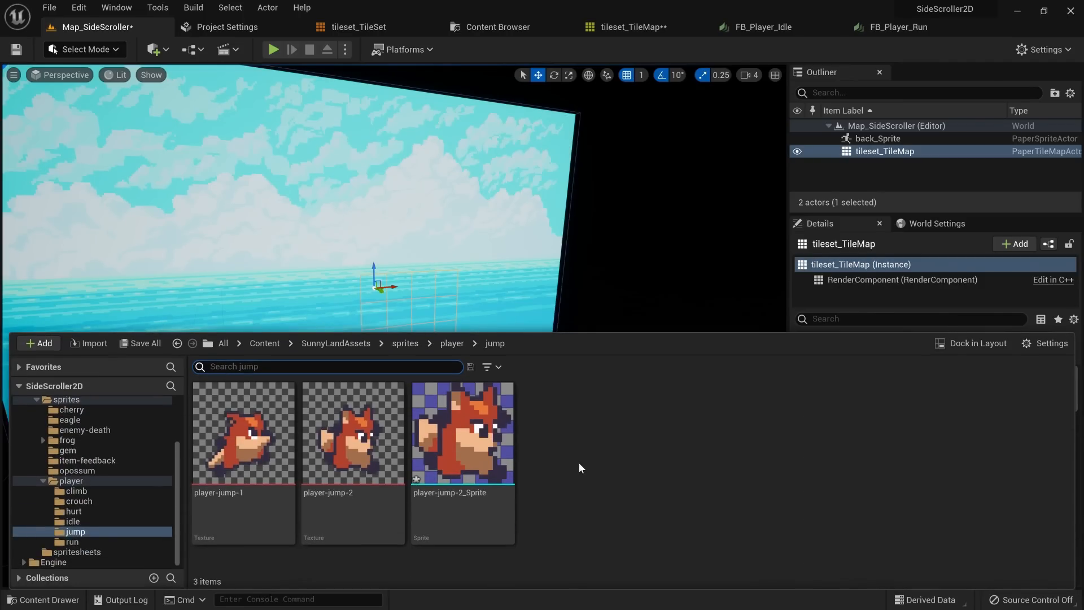
right_click(472, 436)
left_click(508, 136)
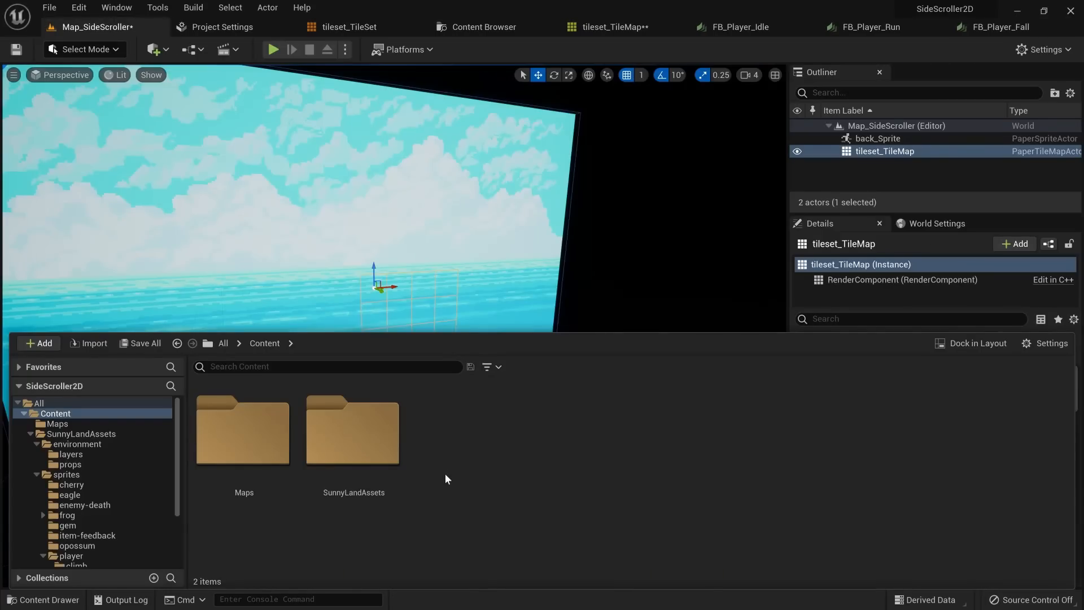
Step: Create a new folder named Blueprints in the project's Content folder
right_click(447, 479)
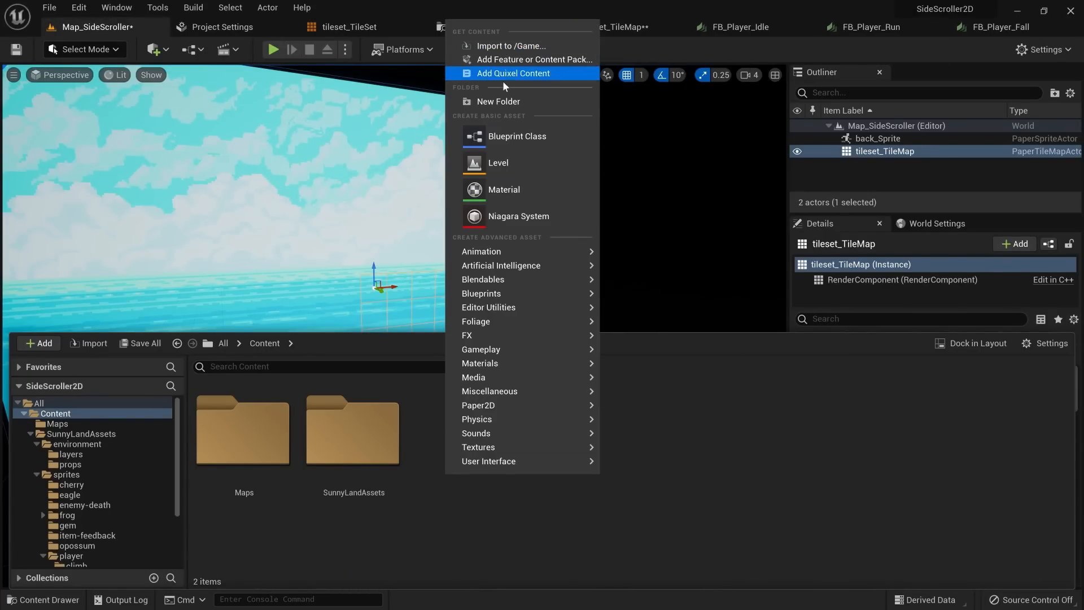
left_click(504, 101)
type("Bluepr")
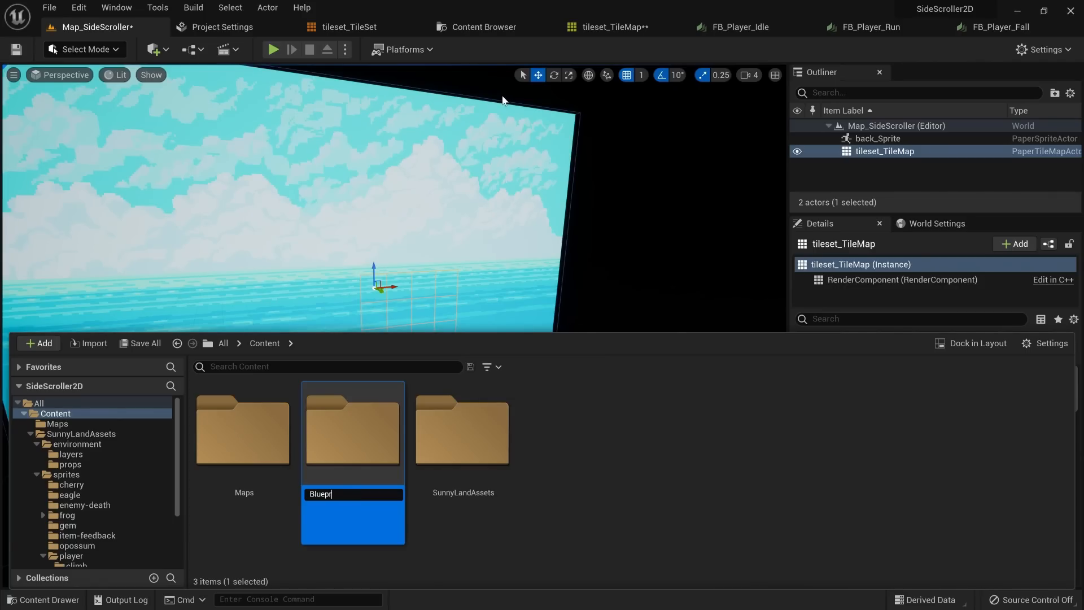
type("ints")
key("Return")
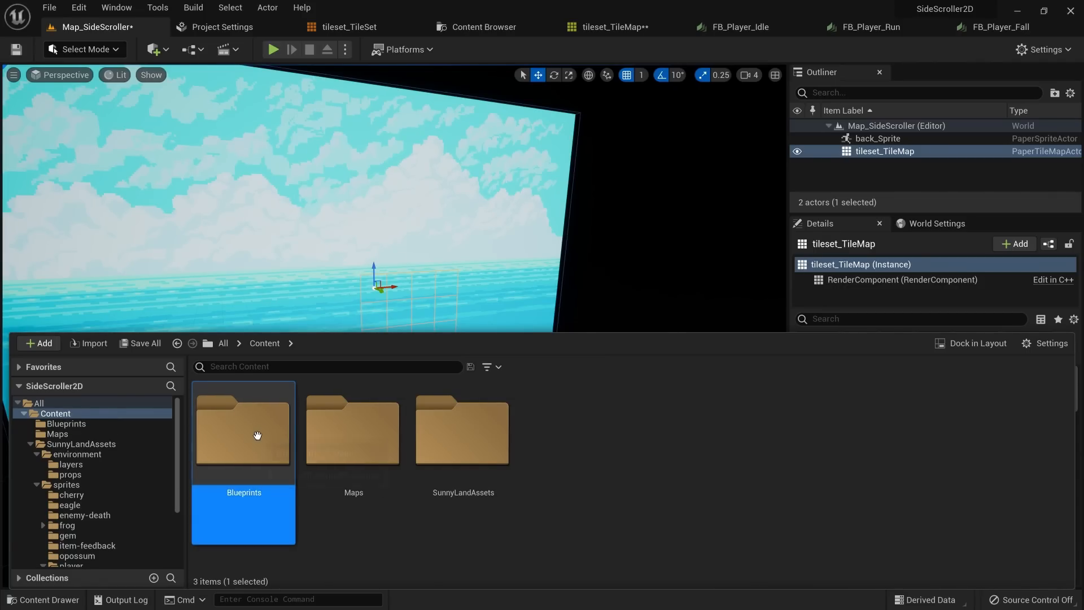
Step: Create a blueprint class in the Blueprints folder with PaperCharacter as its parent and name it BP_SpriteCharacter
double_click(258, 435)
right_click(284, 443)
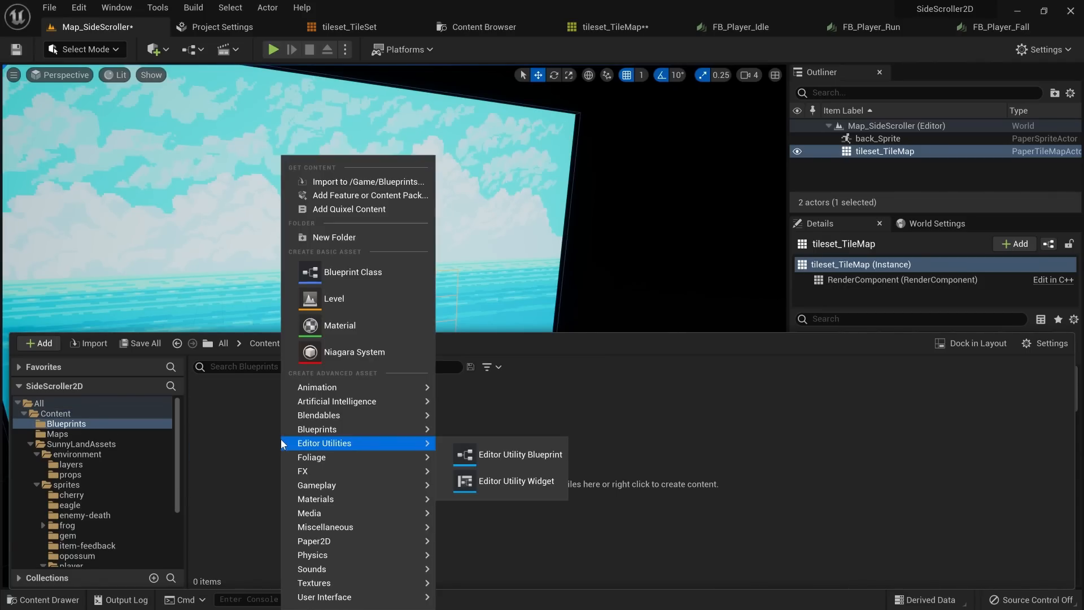
left_click(347, 274)
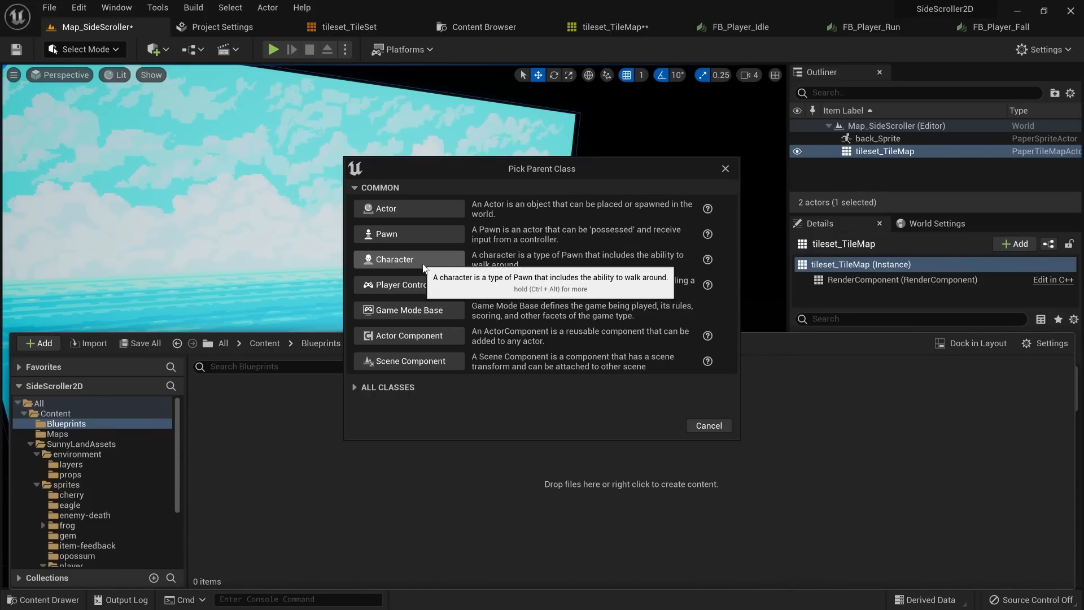
left_click(372, 388)
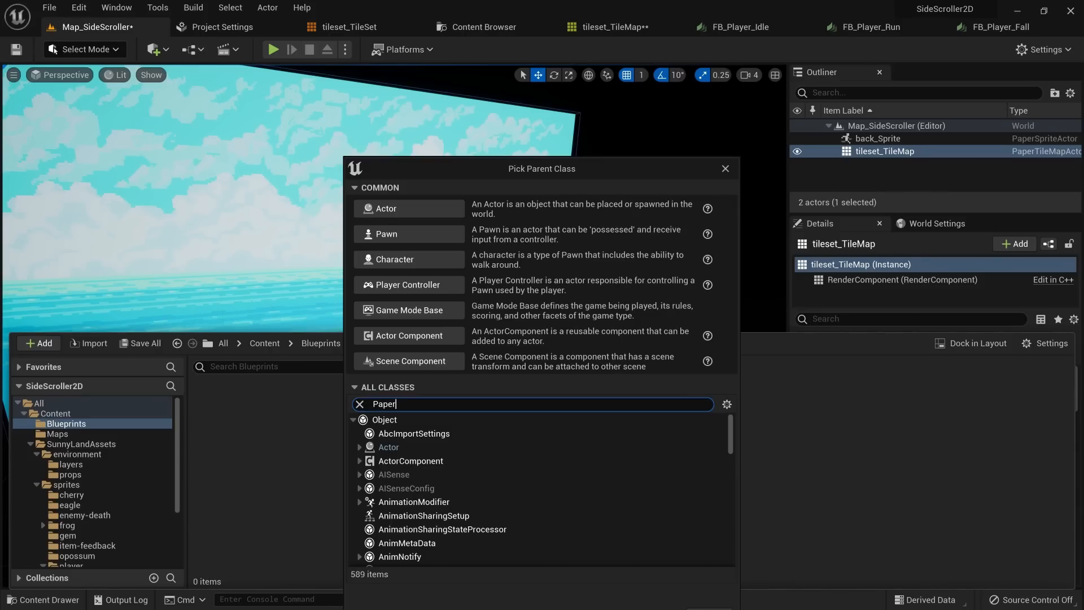
type("h")
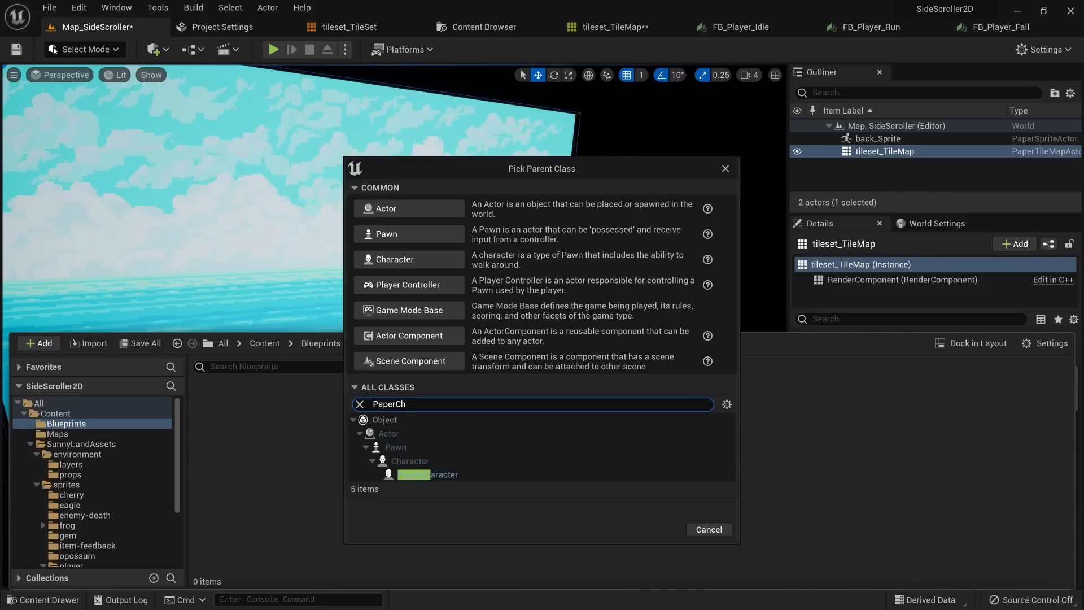
left_click(499, 475)
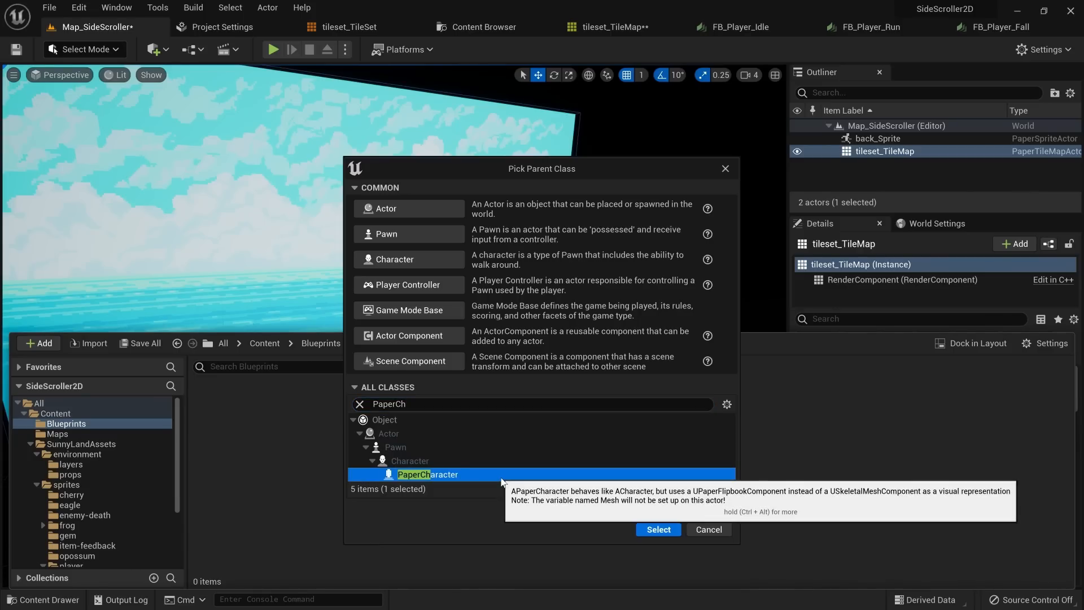
left_click(657, 529)
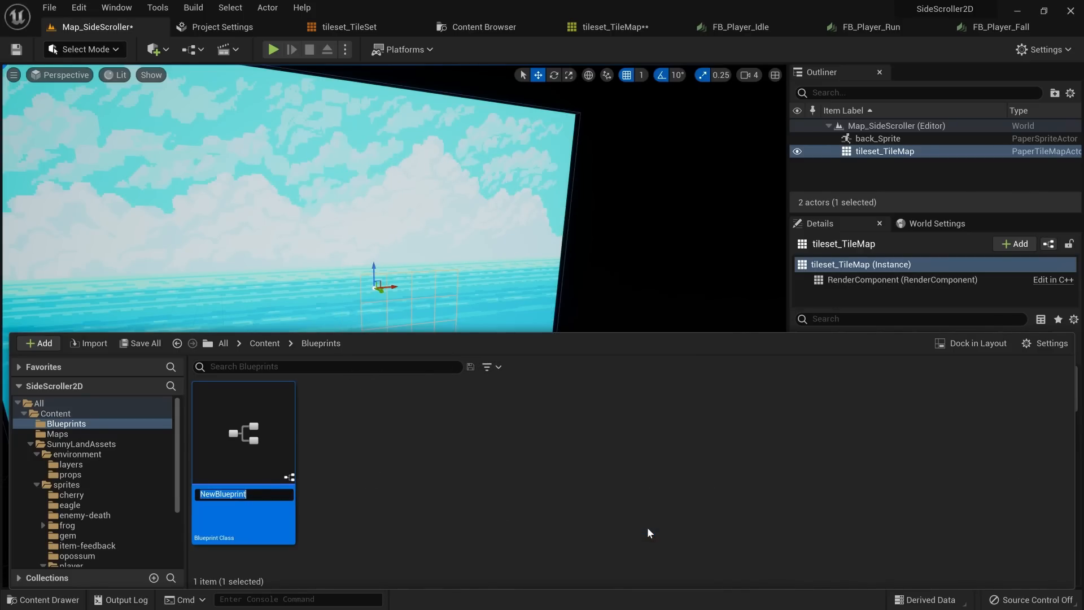
key("ctrl+v")
key("Return")
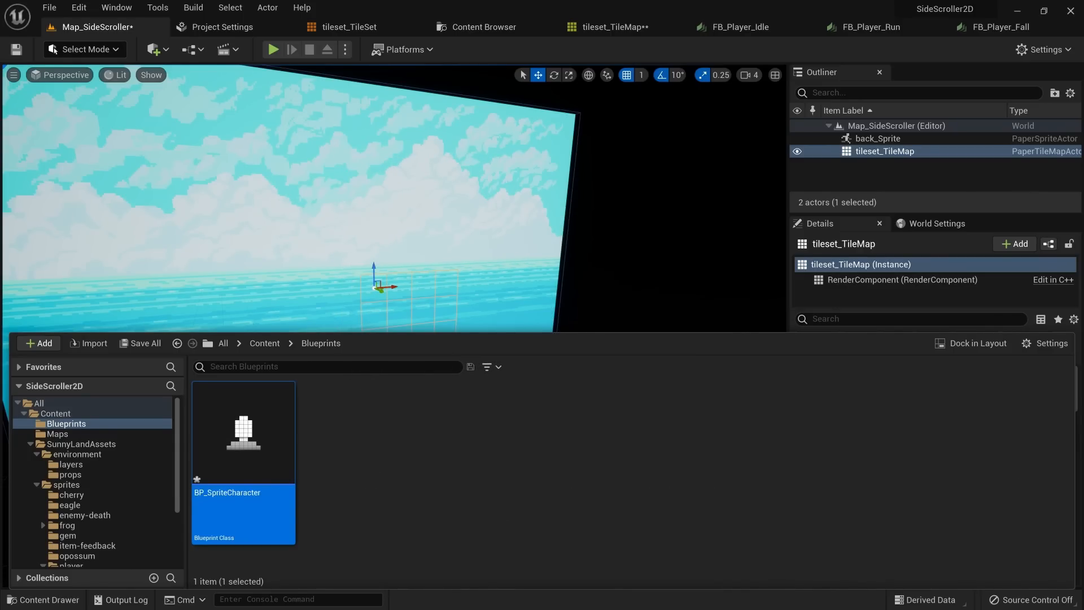
Step: Open the BP_SpriteCharacter blueprint and assign FB_Player_Idle as the source flipbook of its Sprite component
left_click(421, 501)
double_click(266, 445)
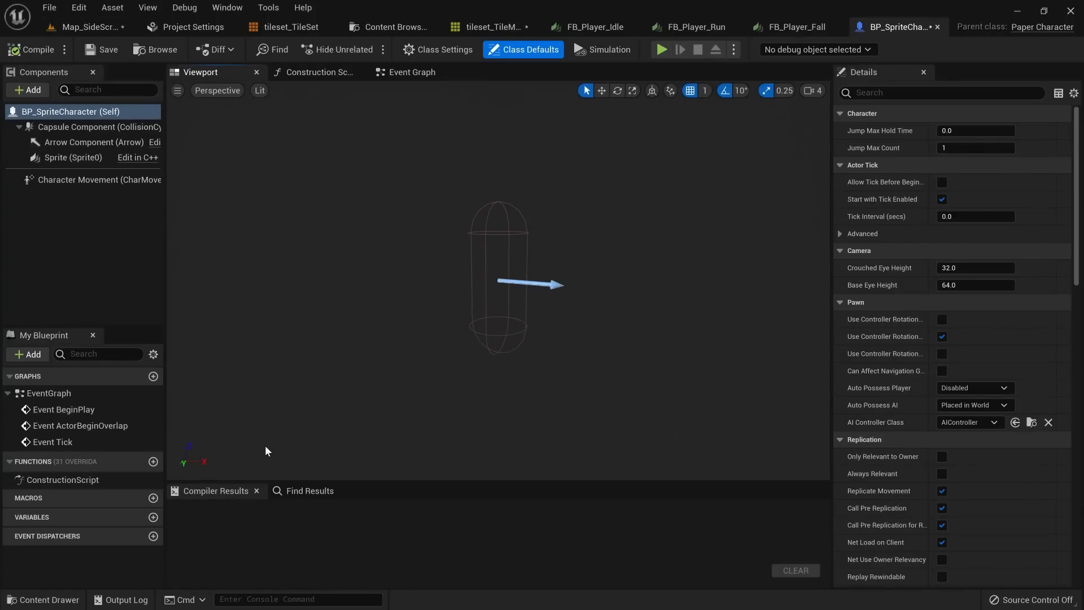
left_click(65, 158)
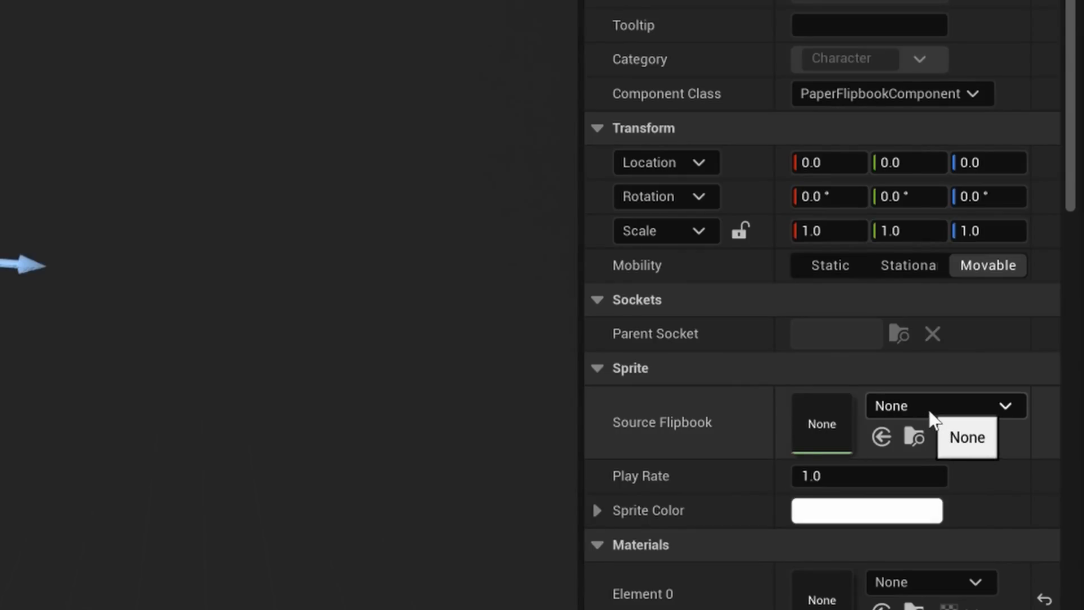
left_click(1007, 361)
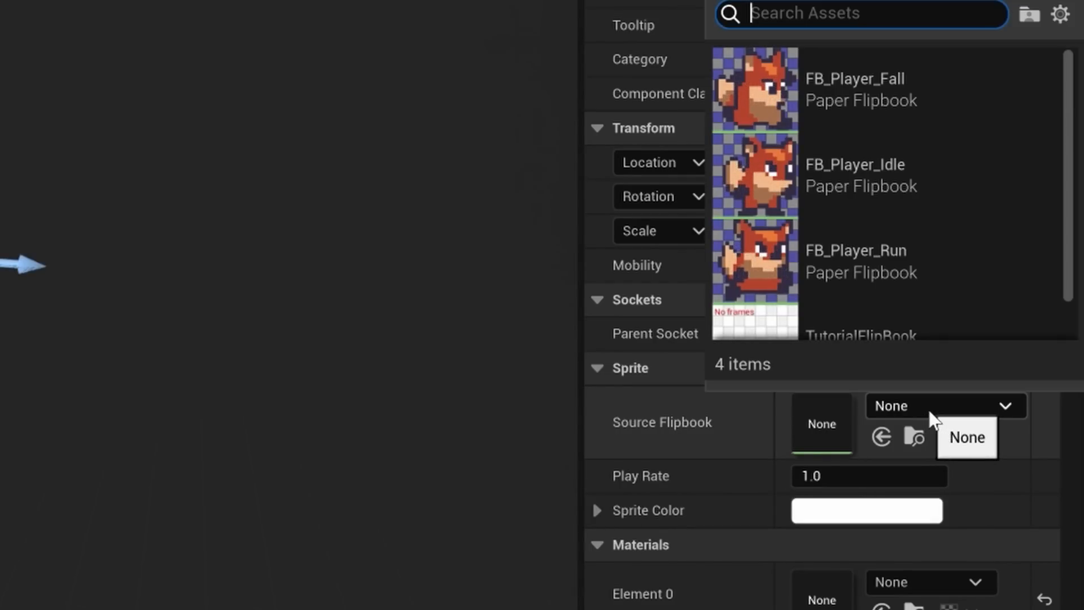
type("player idle")
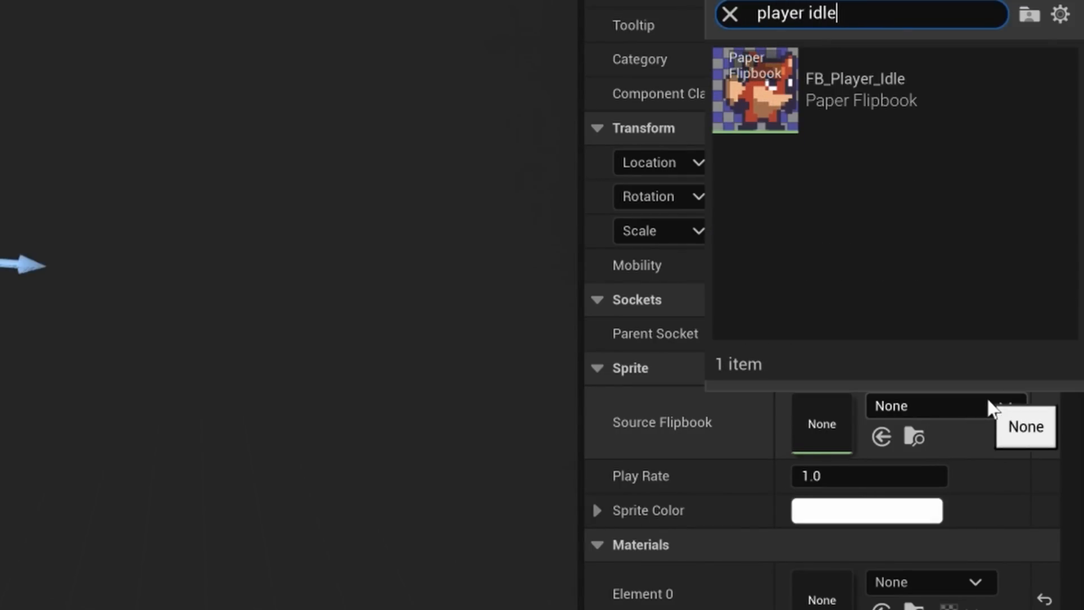
left_click(894, 107)
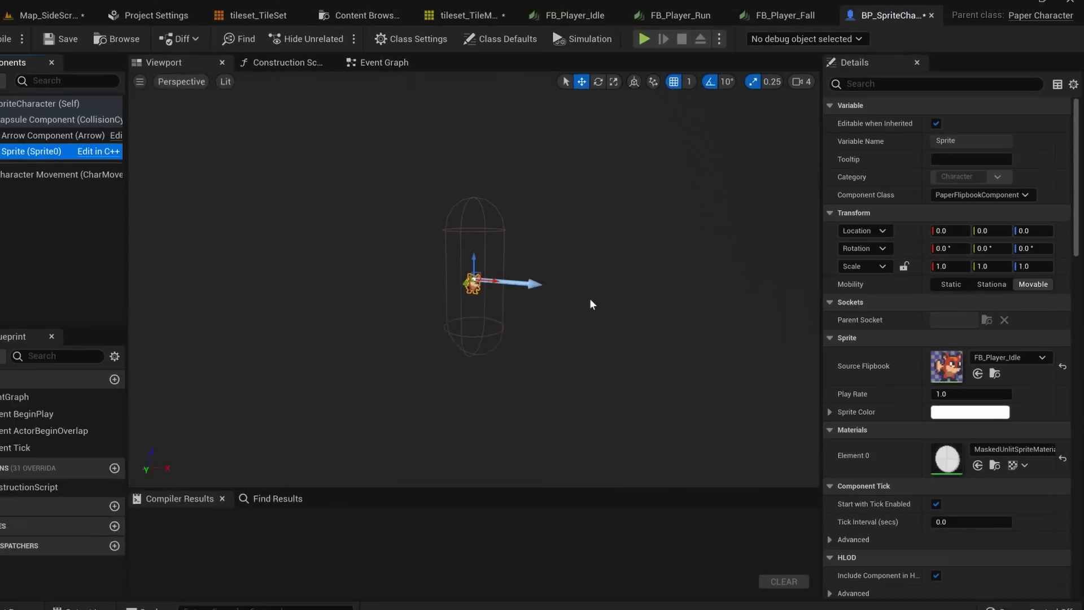
right_click_drag(522, 282, 542, 315)
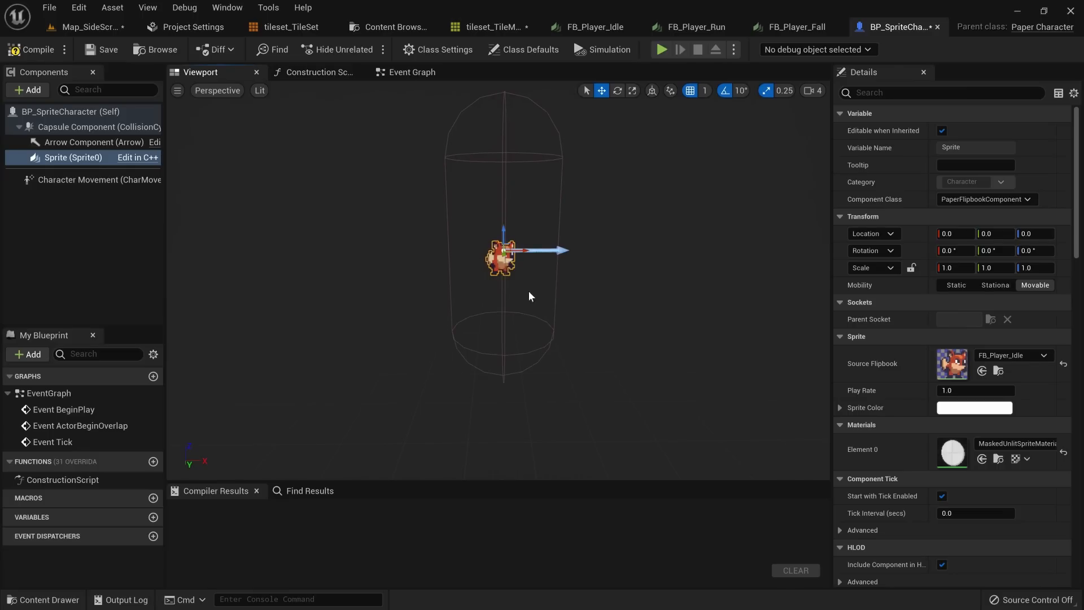
Step: Shrink the Capsule Component around the sprite, trying half height 15 with radius 5 and settling on half height 13 with radius 8
left_click(85, 126)
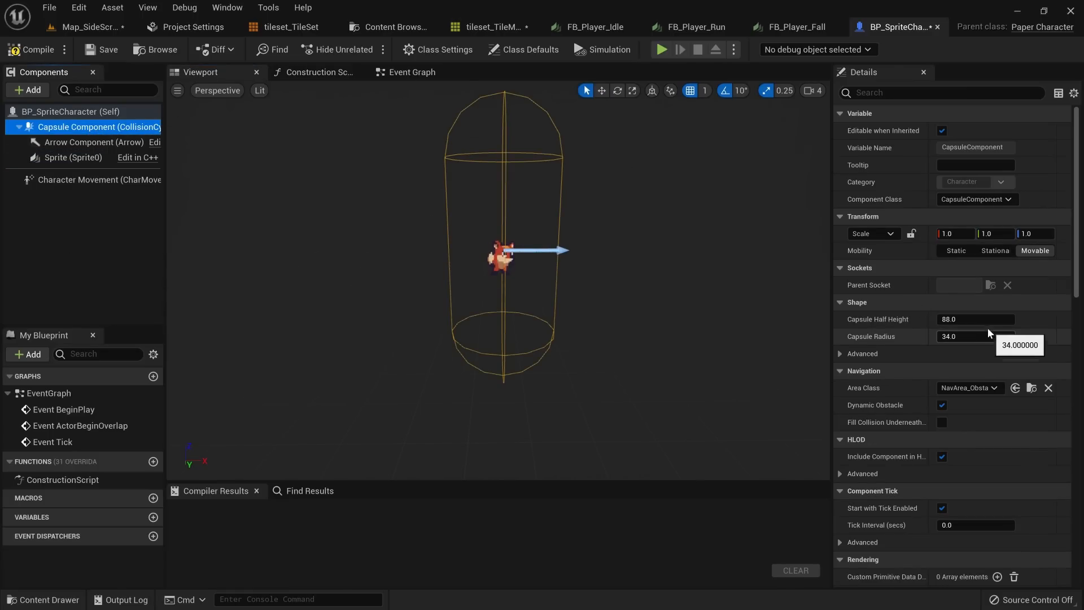
left_click(971, 319)
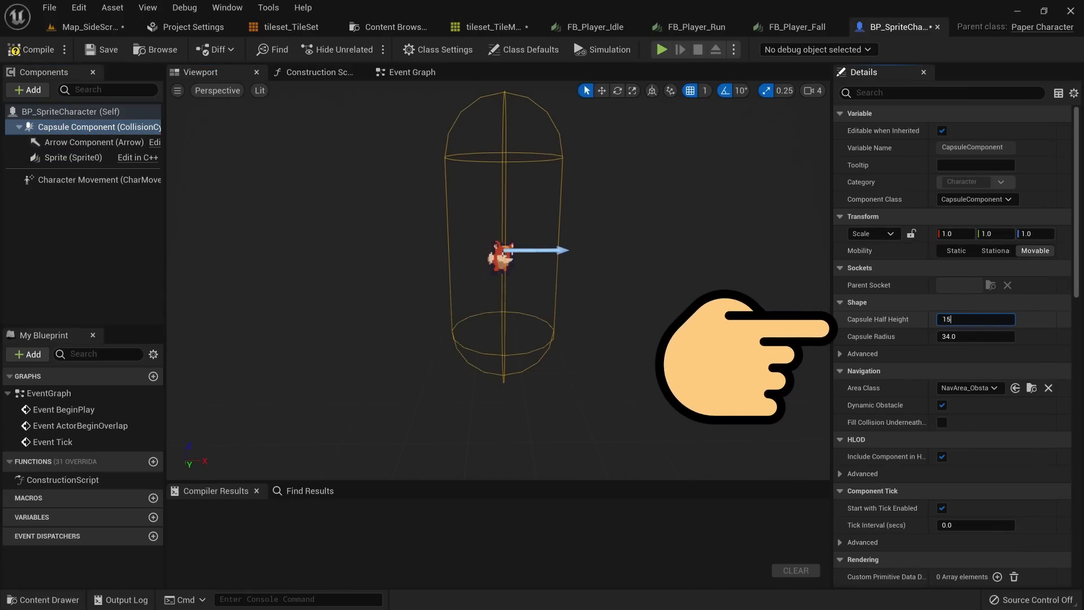
type("15")
key("Tab")
type("5")
key("Return")
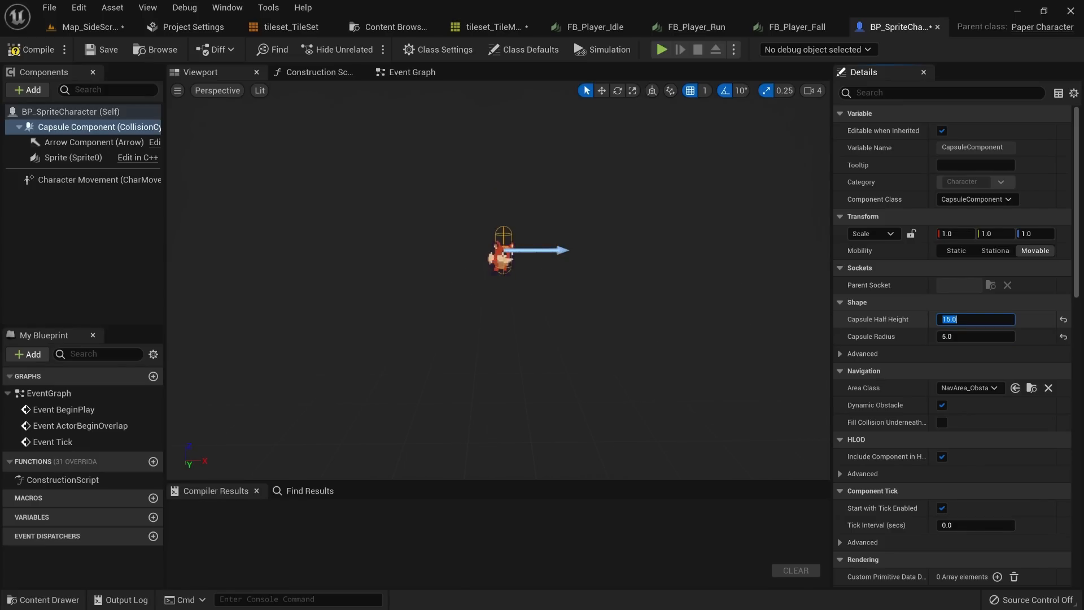
left_click(959, 320)
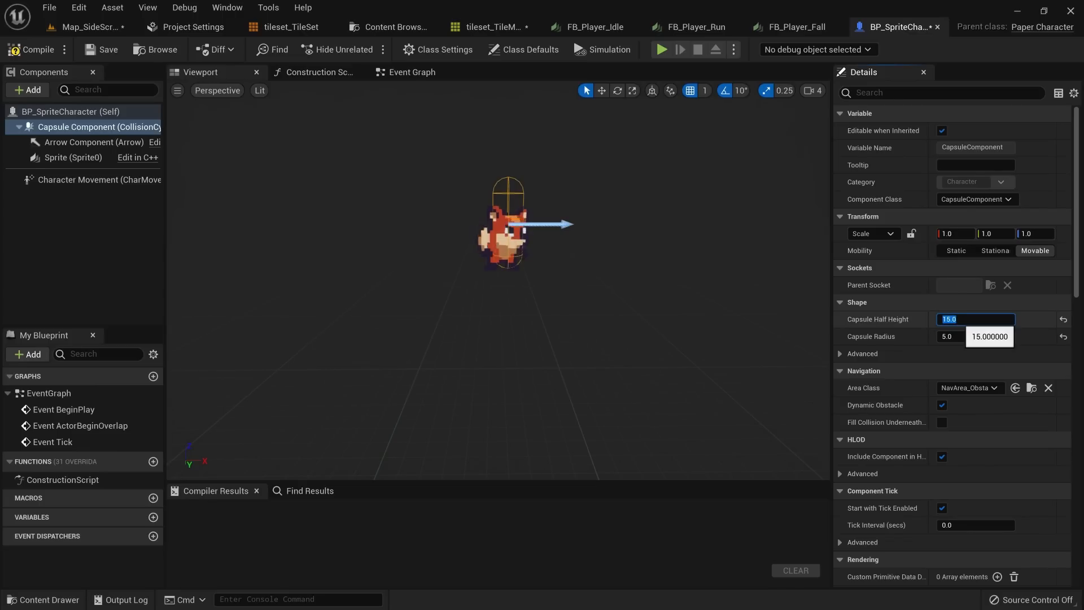
key("Tab")
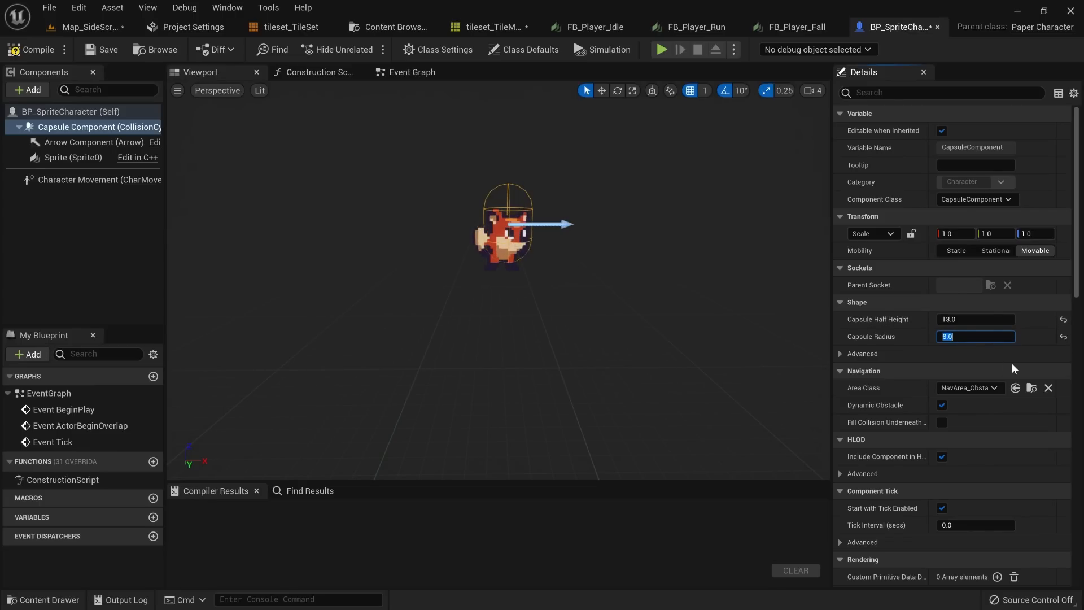
Step: Set the Sprite component's X location to 2 and try a Z location of 3 to align it with the capsule
left_click(73, 157)
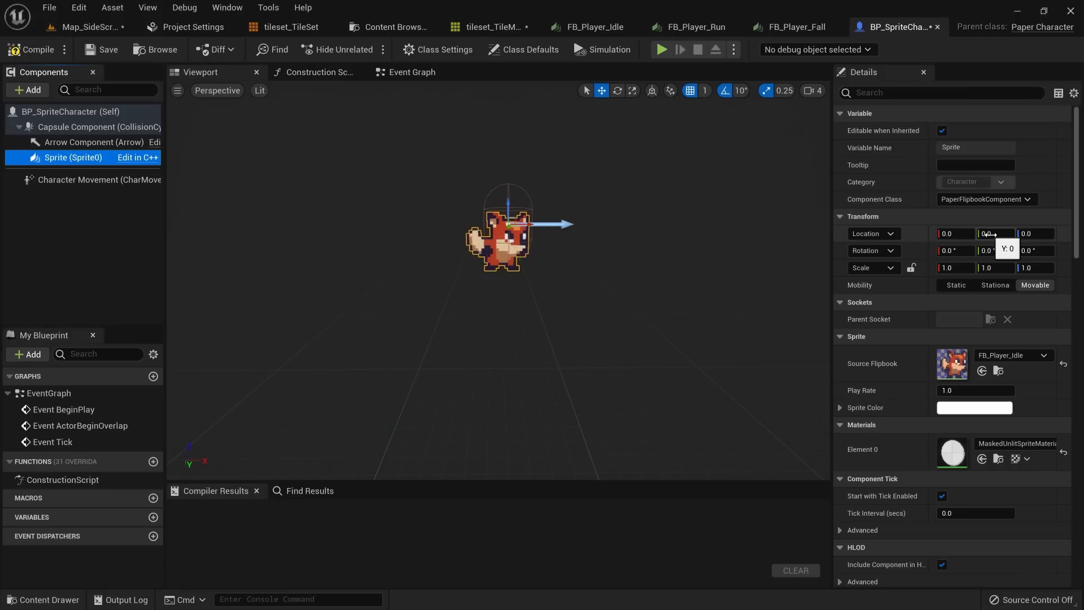
left_click(988, 234)
key("ctrl+z")
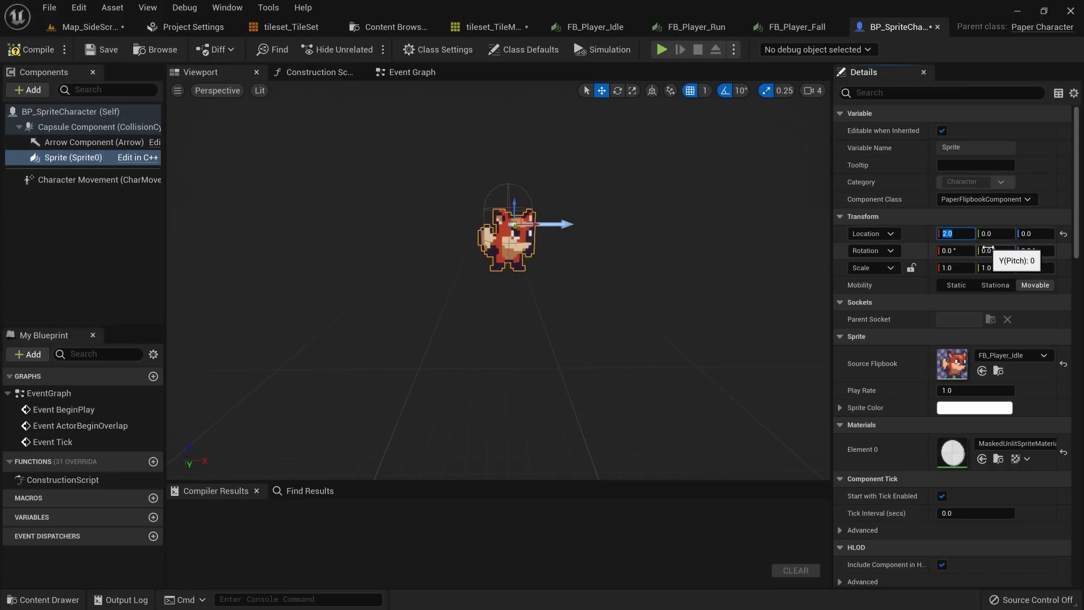
left_click(1036, 233)
type("3")
key("Return")
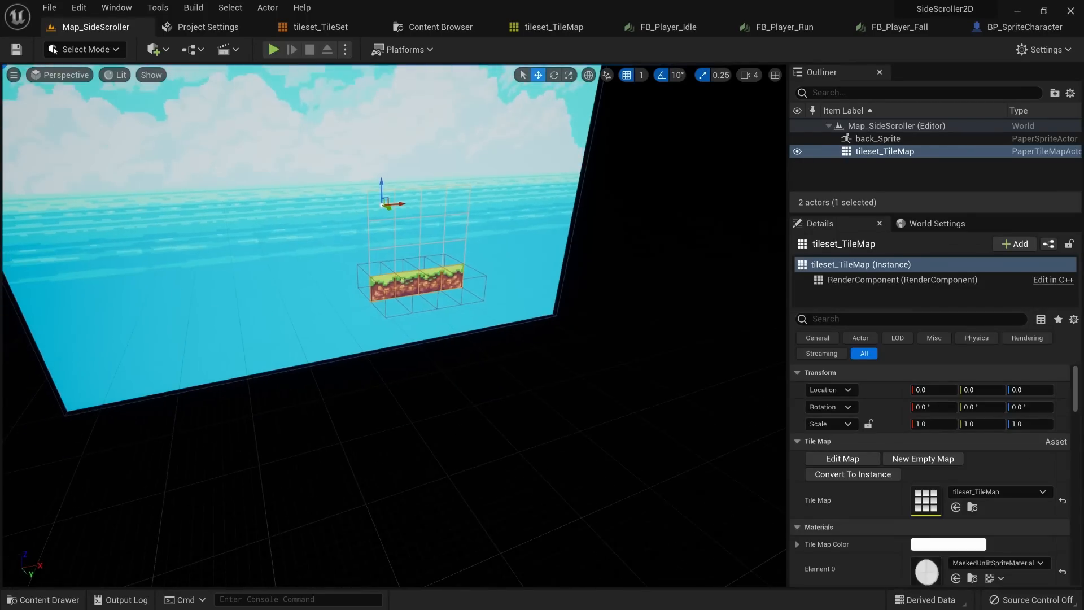
Step: Place BP_SpriteCharacter from the Blueprints folder into the Map_SideScroller level near the tile map
scroll(396, 197, "down", 3)
key("ctrl+space")
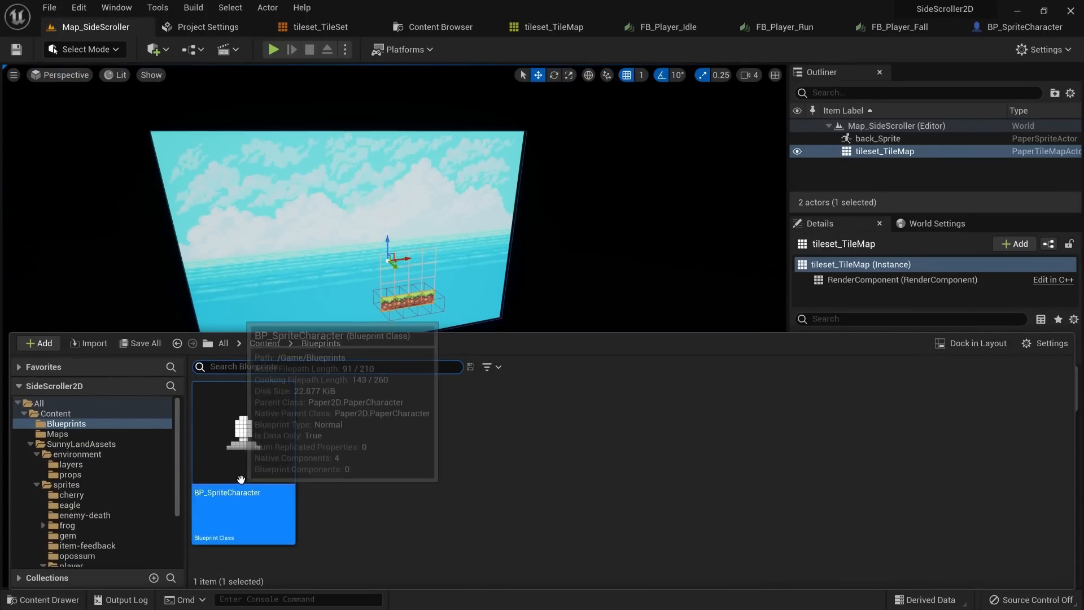
left_click_drag(241, 479, 403, 278)
key("w")
right_click_drag(404, 278, 522, 287)
key("a")
key("s")
key("w")
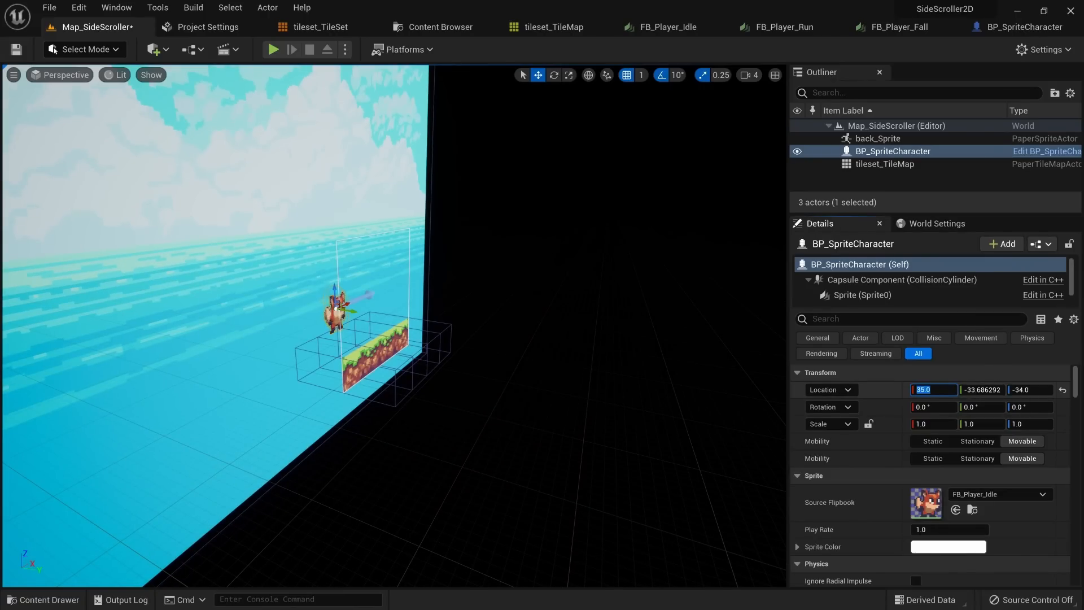
Step: Set the placed BP_SpriteCharacter's location to 0, 0, 0 and play the level to test it
type("0")
key("Tab")
type("0")
key("Tab")
type("0")
key("Return")
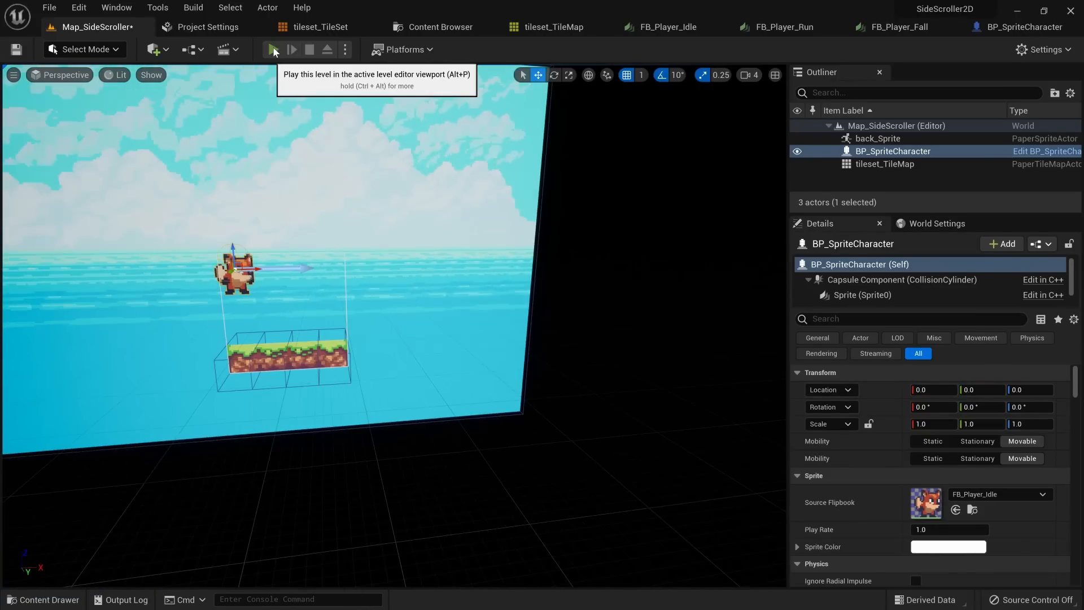
left_click(273, 49)
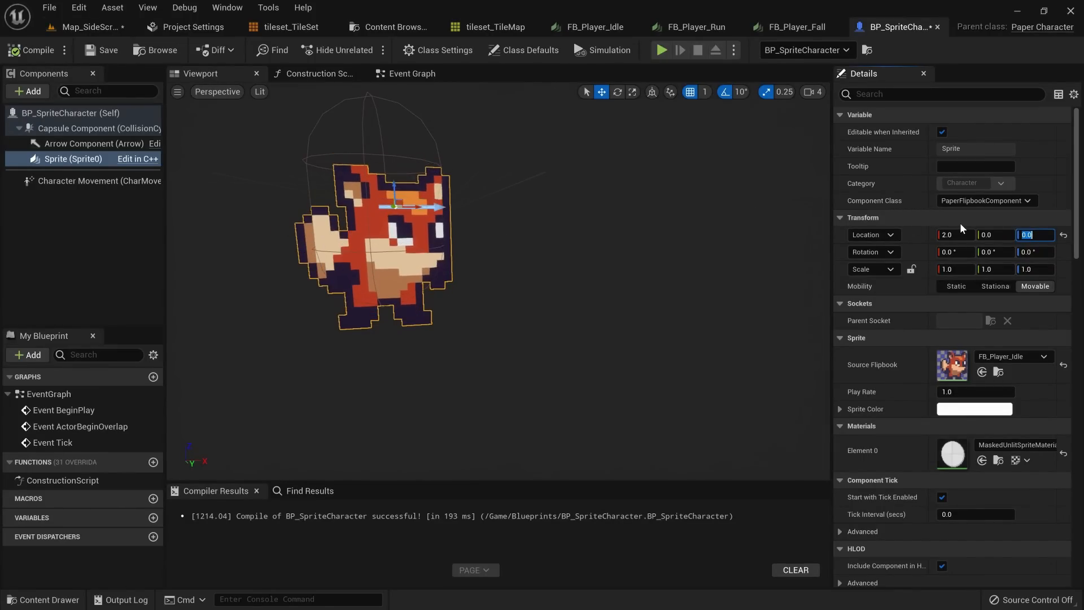
Step: Set the Sprite component's Z location to 1 in BP_SpriteCharacter and play-test the Map_SideScroller level
type("1")
key("Return")
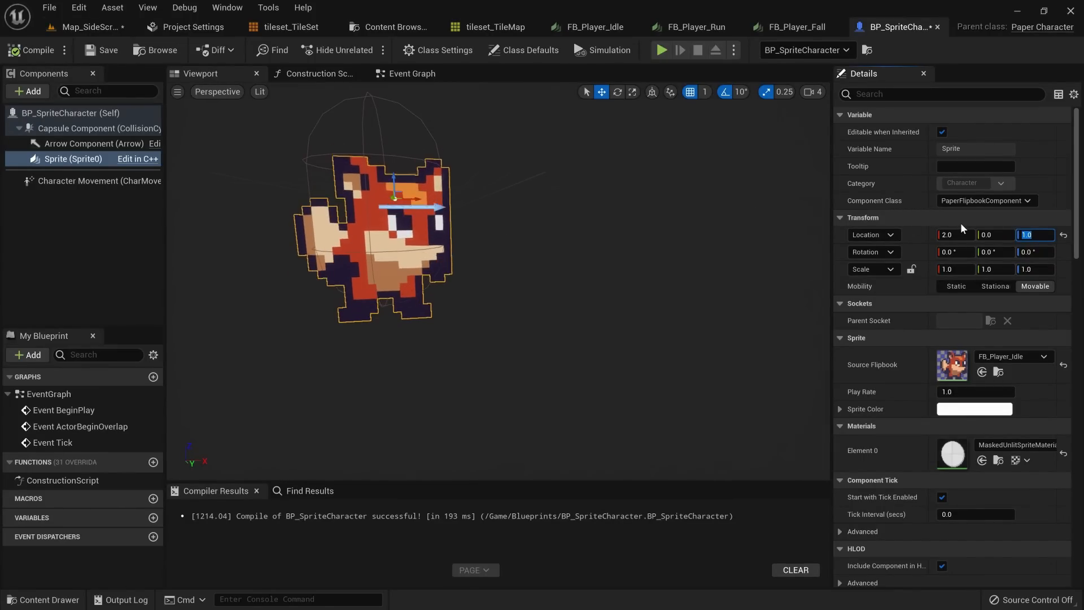
left_click(83, 26)
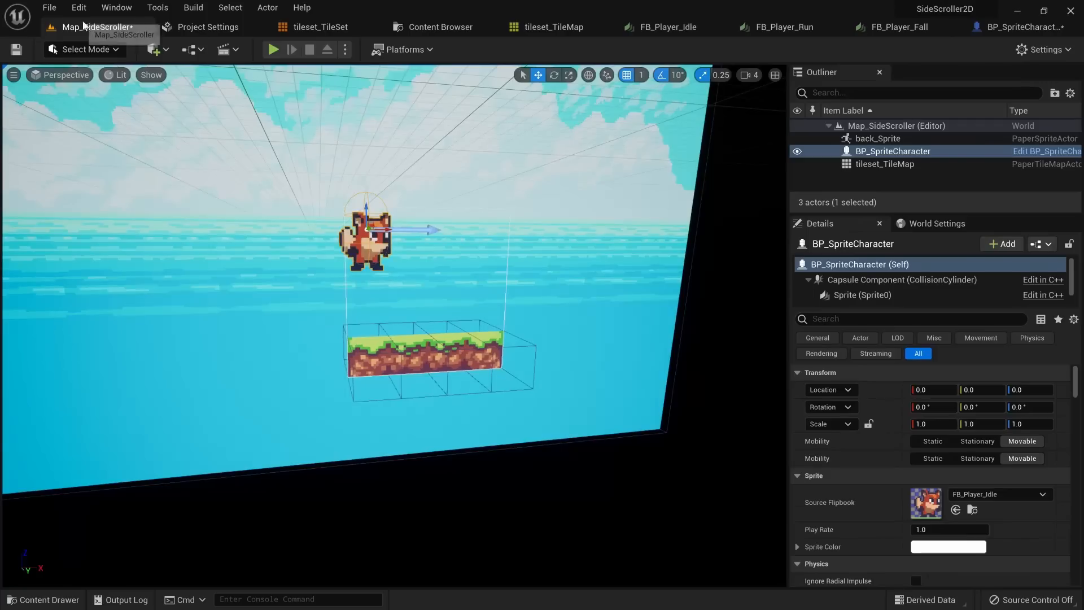
left_click(275, 50)
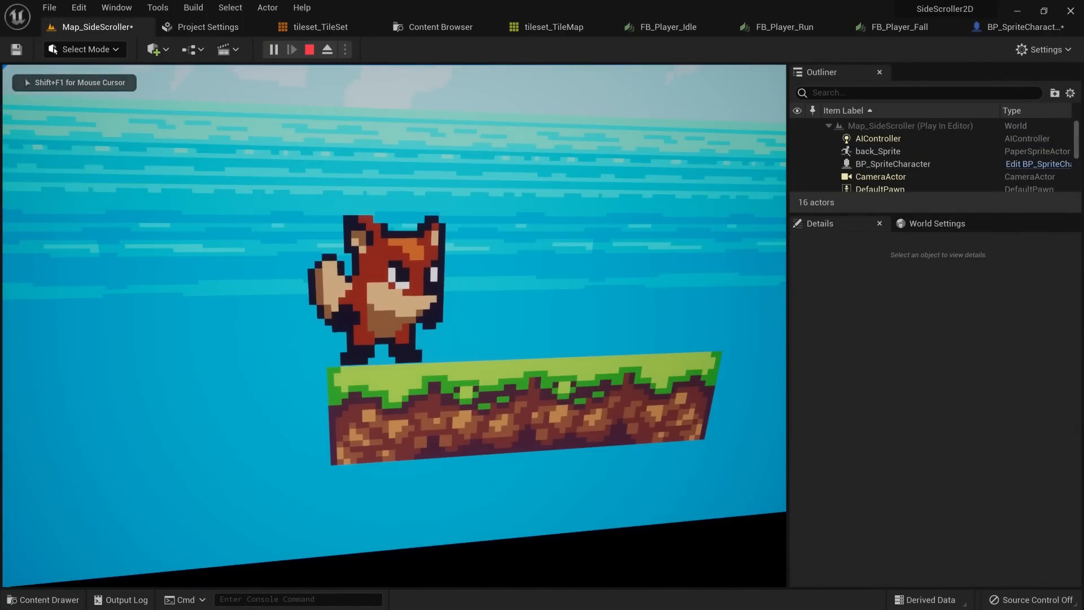
key("Escape")
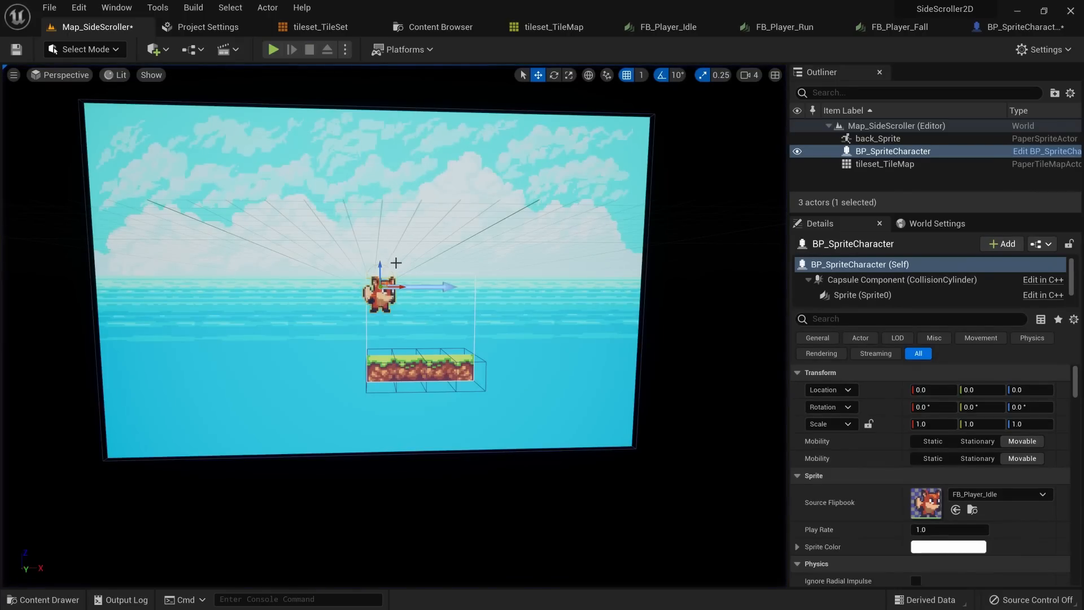
Step: Raise the placed character above the platform to about Z 79 and further to about Z 101, play-testing its fall from each height
left_click_drag(378, 264, 377, 129)
left_click(272, 50)
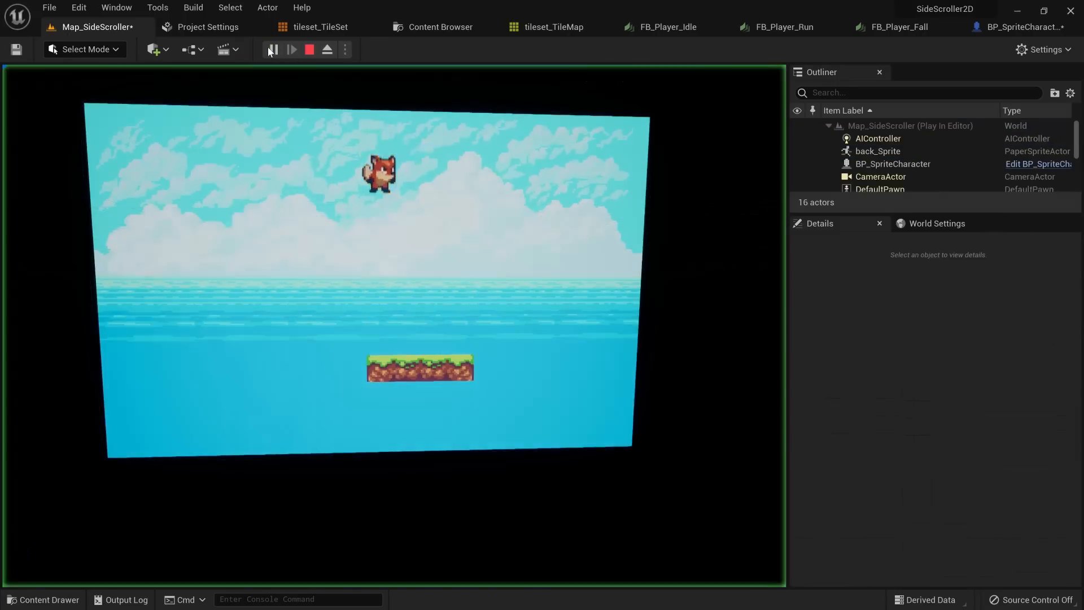
key("Escape")
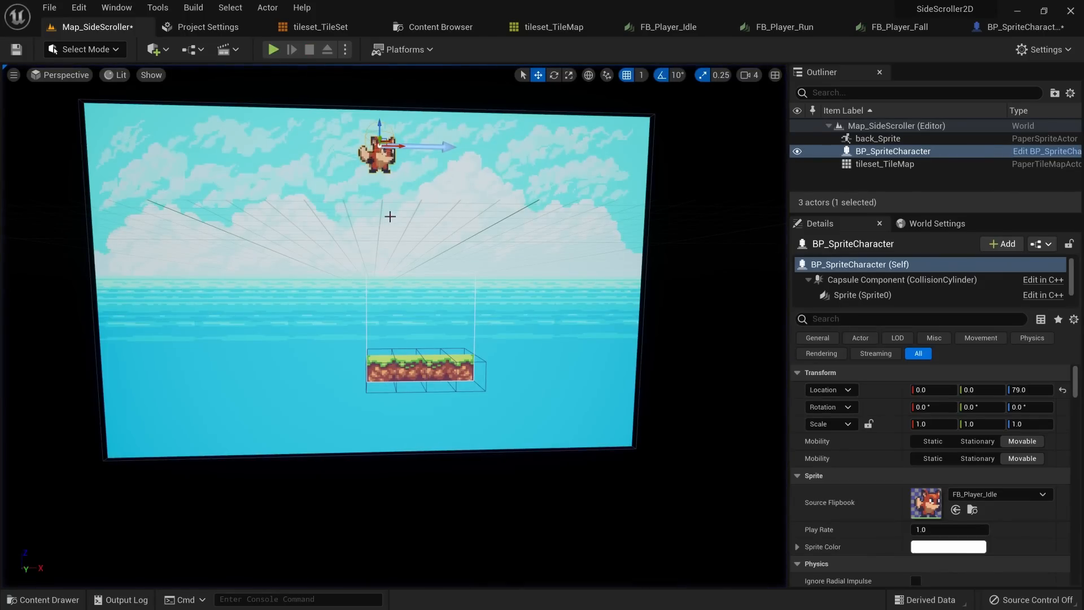
left_click_drag(379, 143, 379, 105)
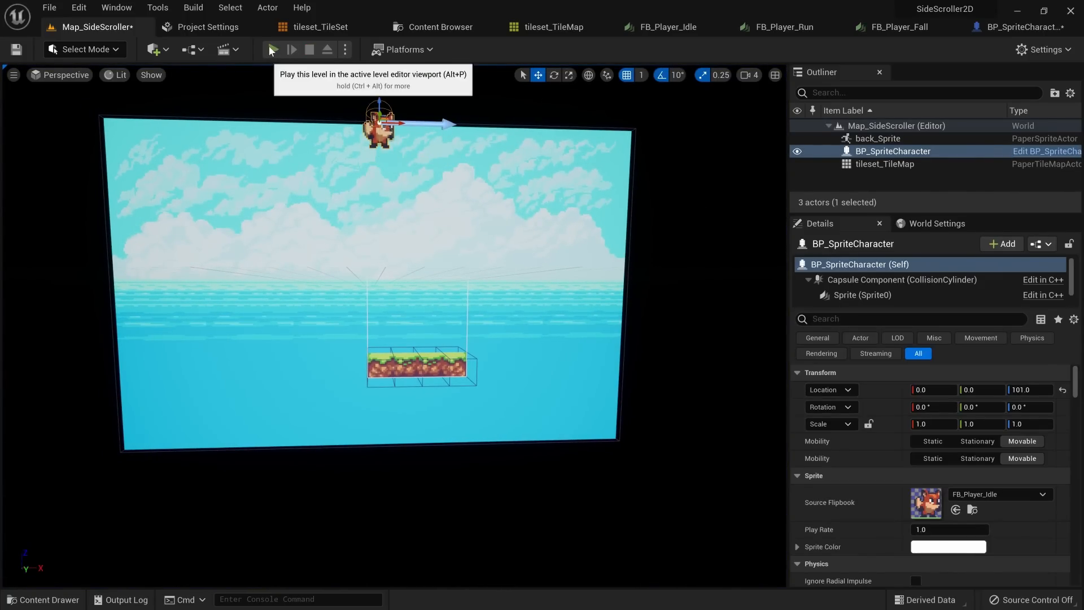
left_click(273, 50)
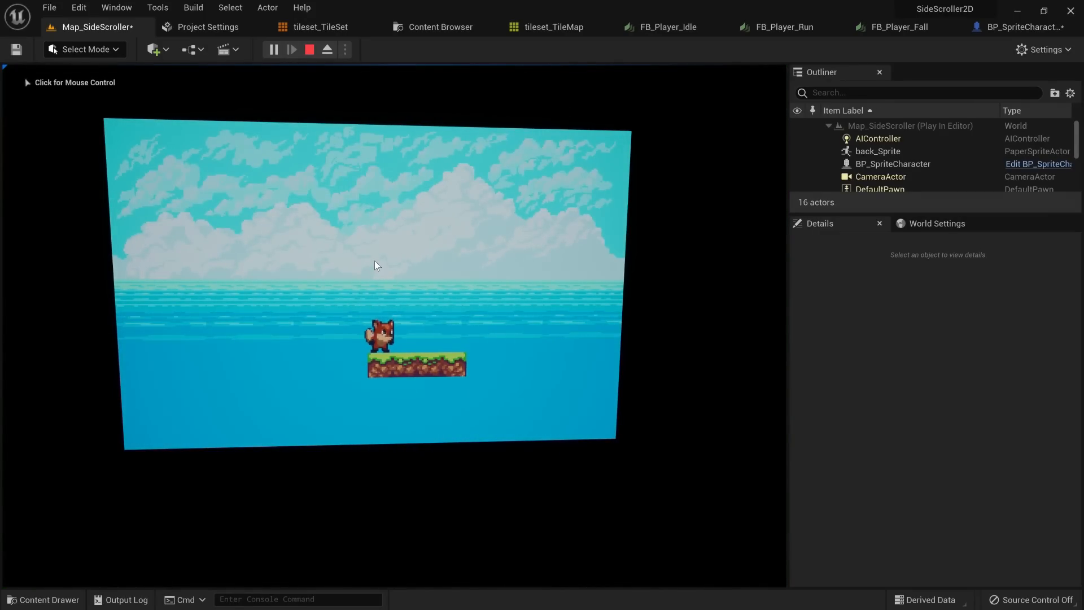
key("Escape")
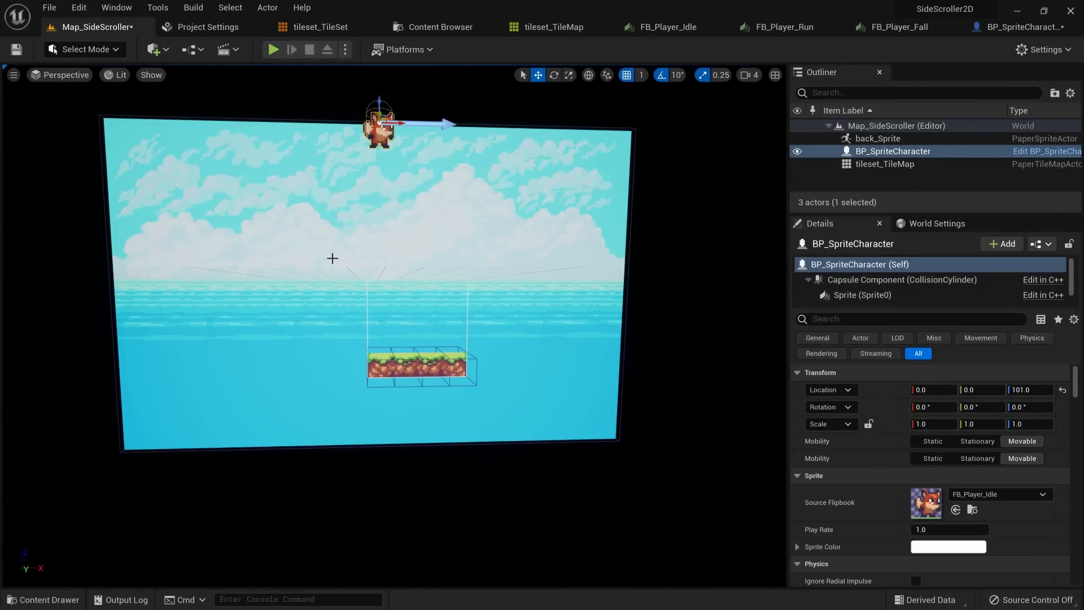
Step: Disable Auto Exposure in the project's rendering settings and play the level to check its brightness
left_click(112, 9)
mouse_move(89, 9)
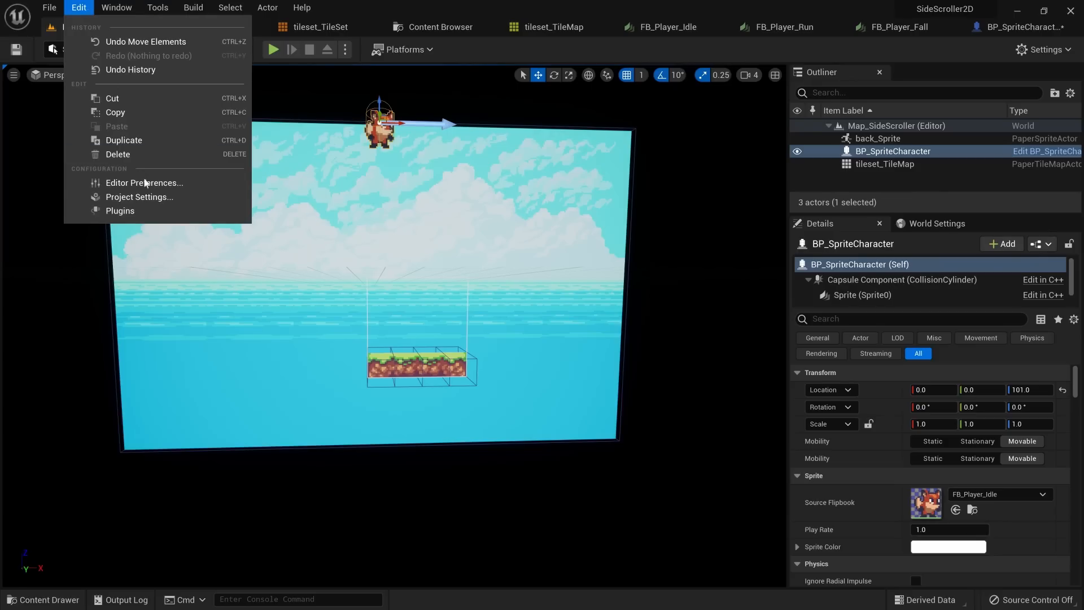
left_click(138, 197)
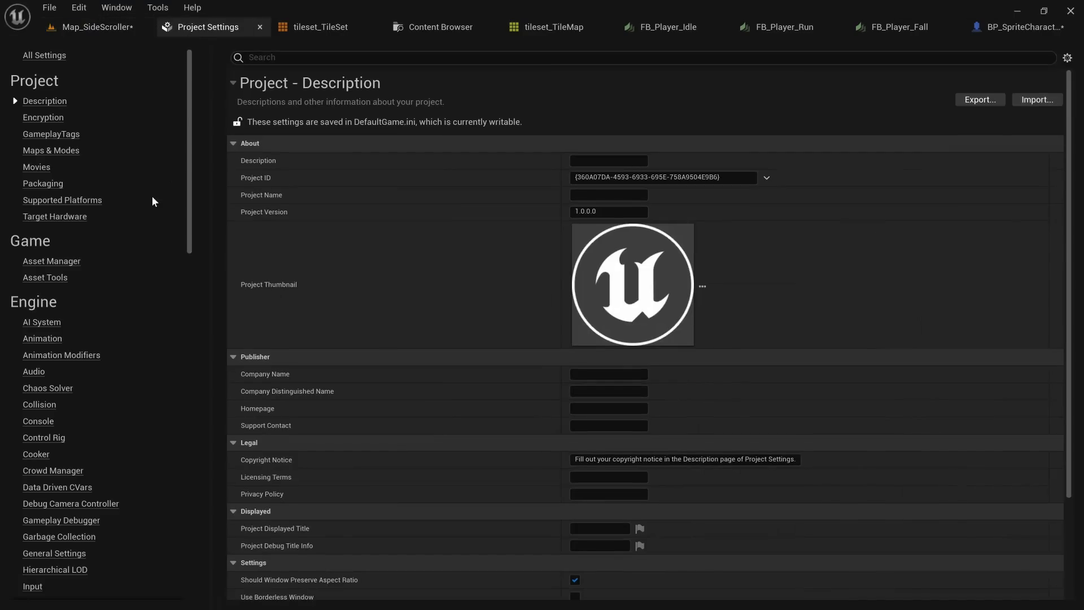
left_click(260, 56)
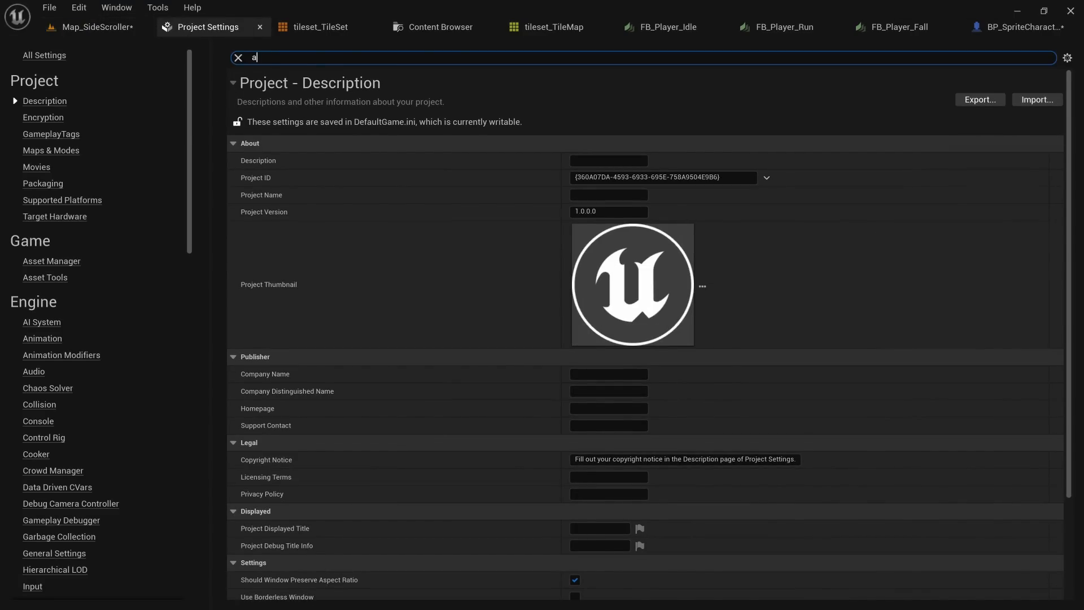
type("auto exposure")
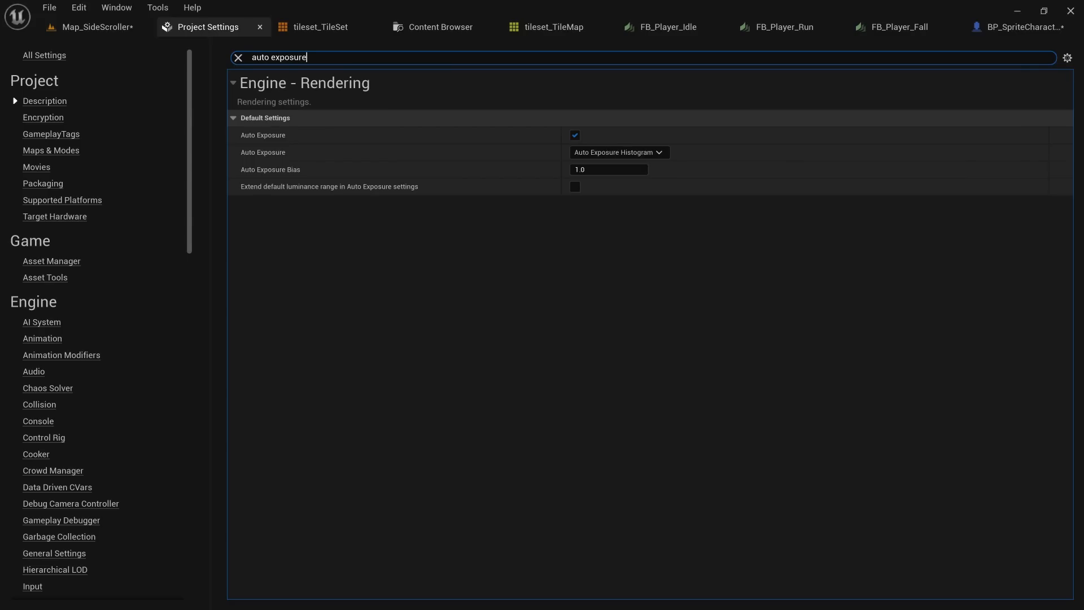
left_click(575, 135)
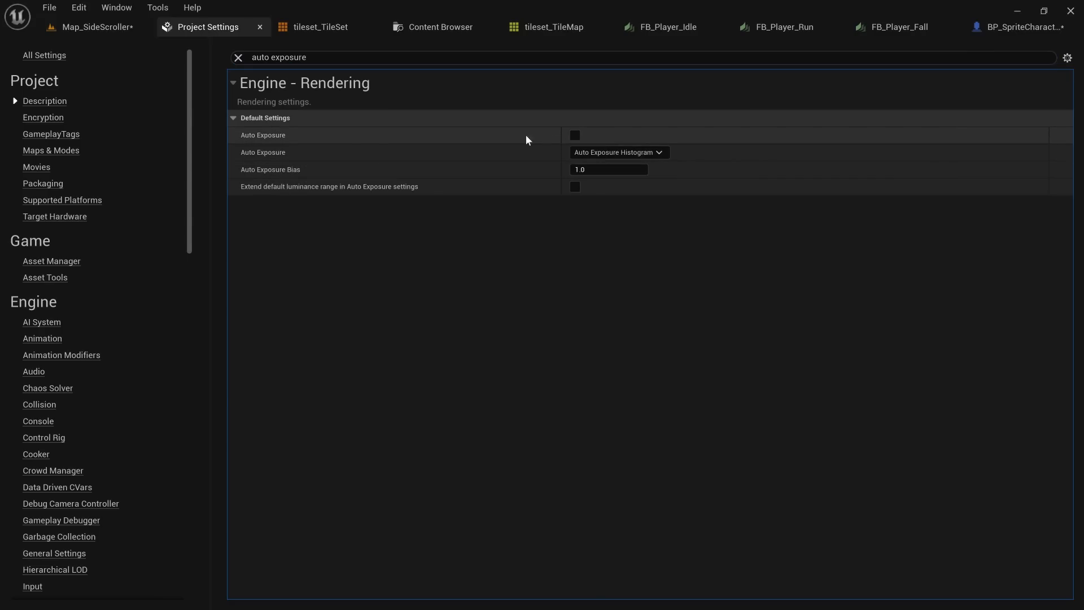
left_click(96, 26)
left_click(274, 50)
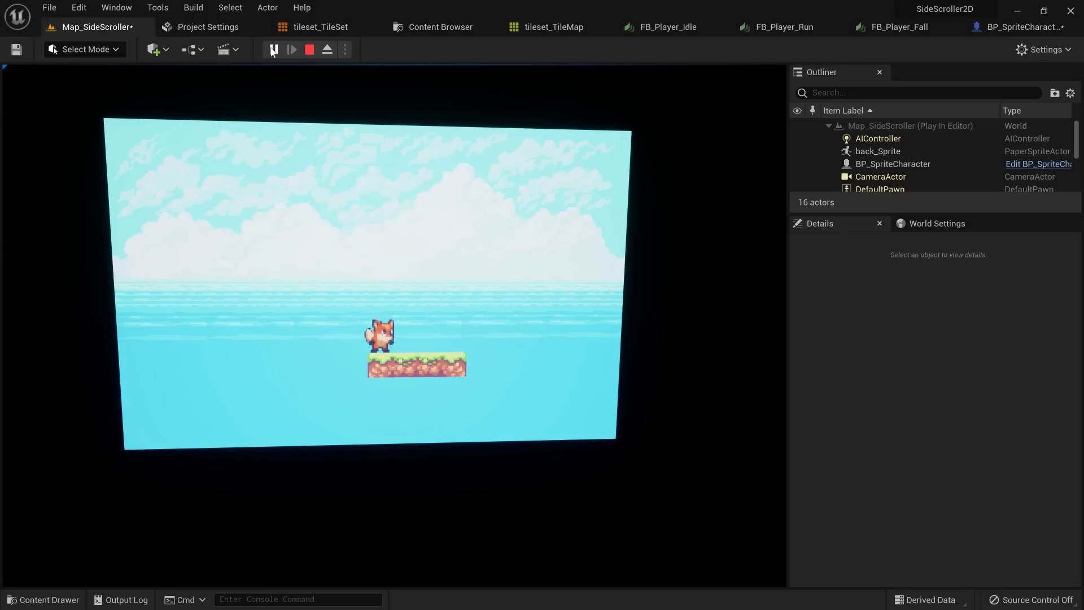
Step: Set the project's default Anti-Aliasing Method to Fast Approximate Anti-Aliasing (FXAA)
left_click(208, 27)
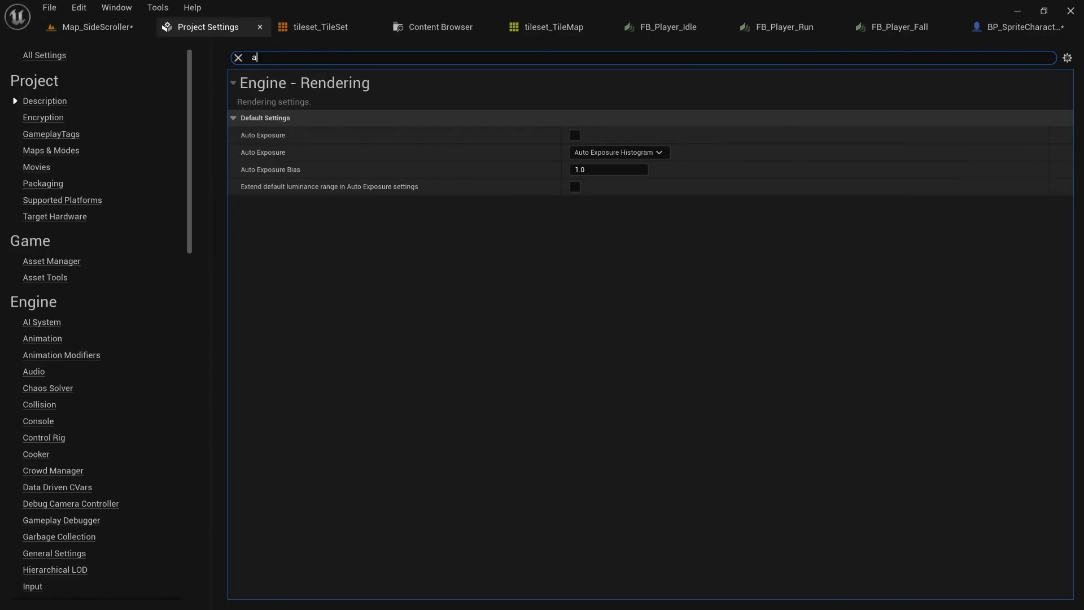
type("nti alia")
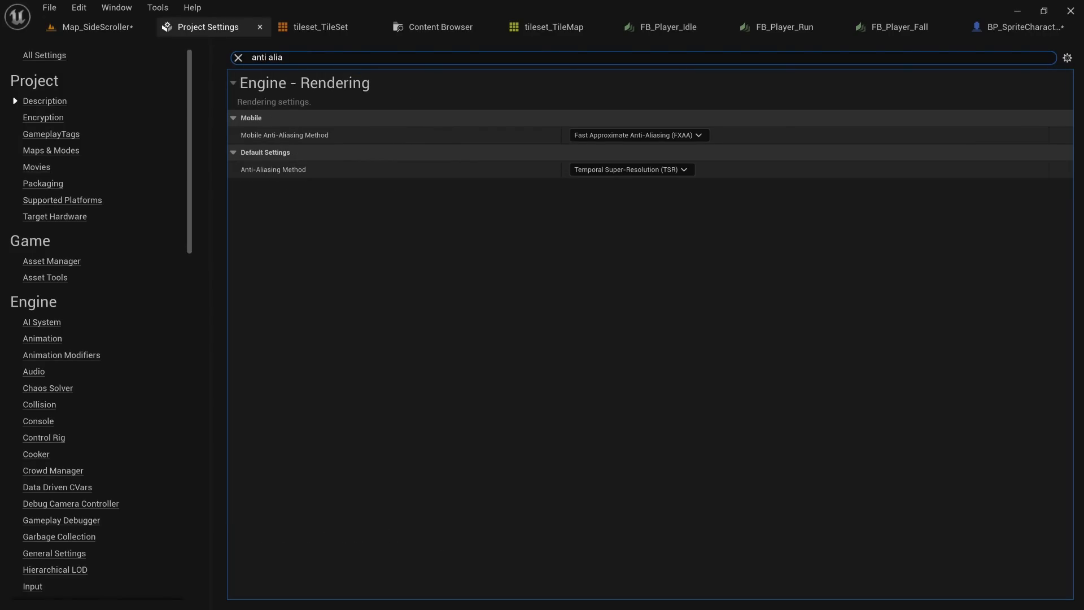
left_click(619, 169)
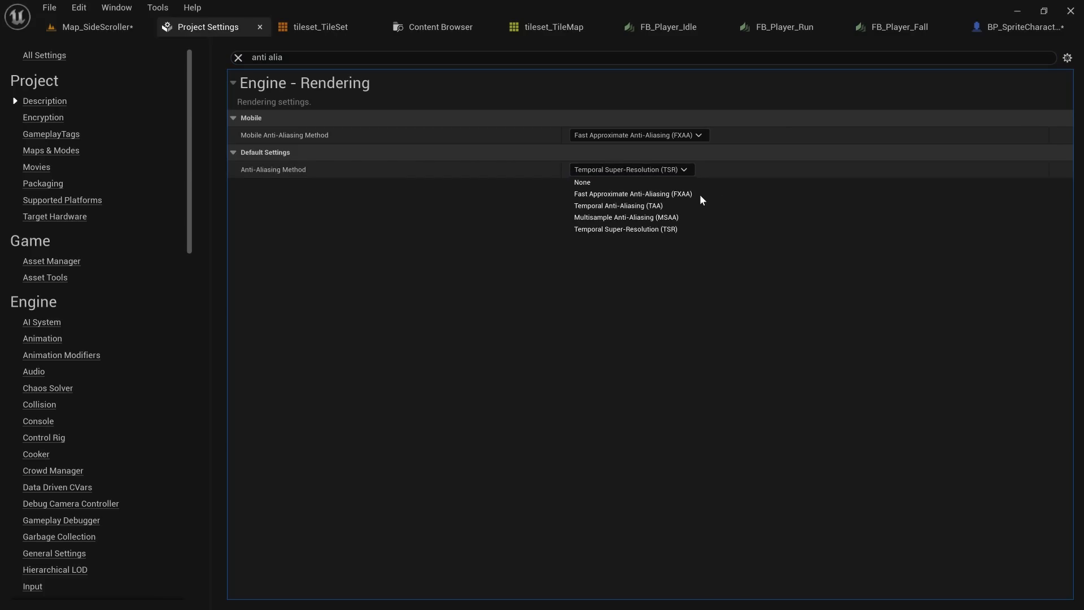
left_click(649, 194)
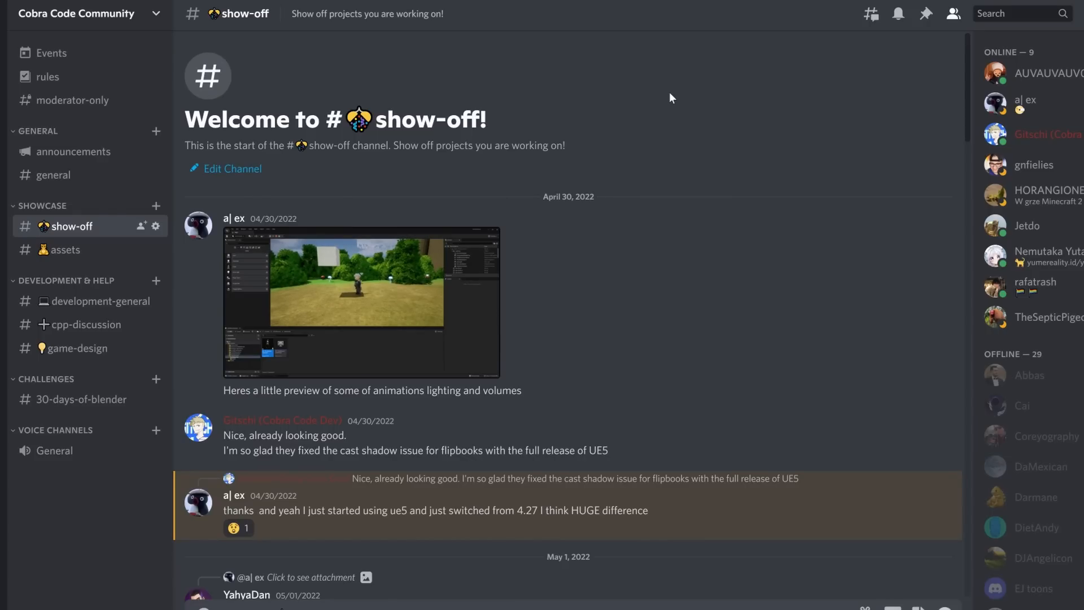
scroll(862, 390, "down", 5)
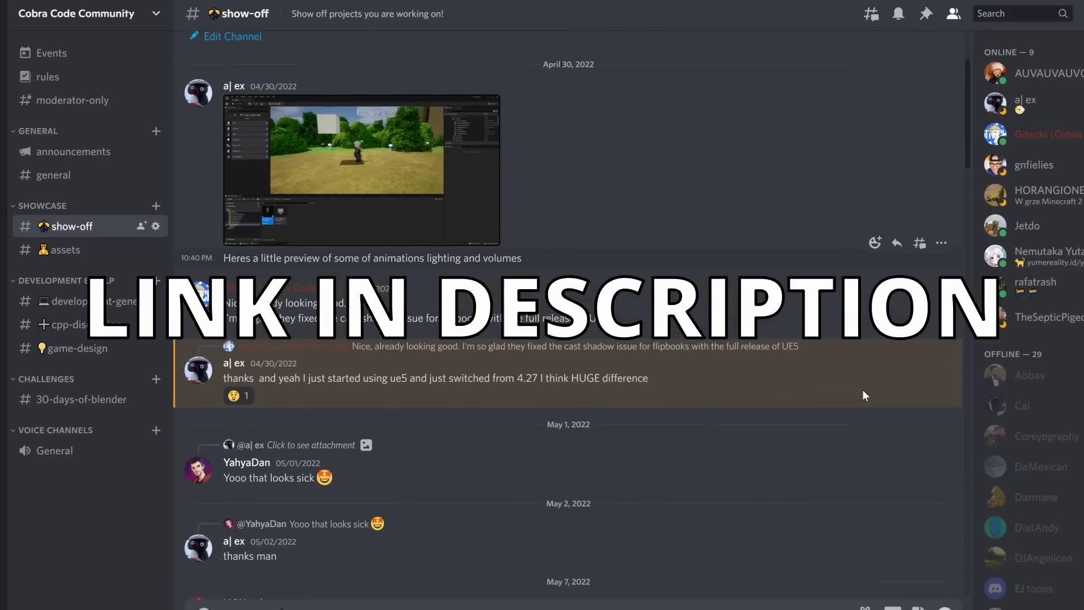
scroll(863, 388, "down", 5)
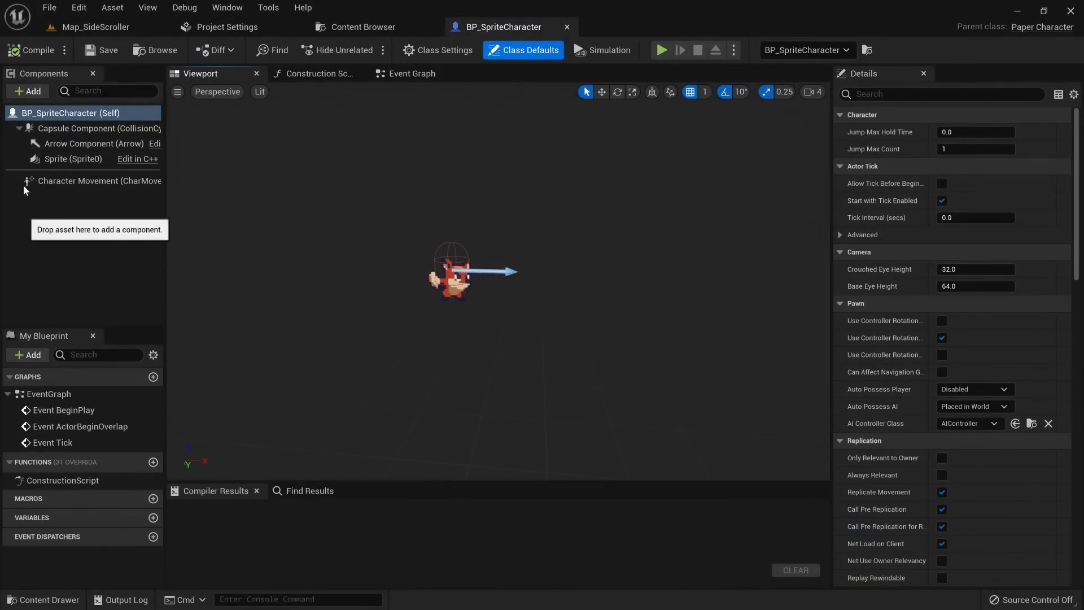
Step: Add a Spring Arm component to BP_SpriteCharacter, keeping its default name
left_click(23, 88)
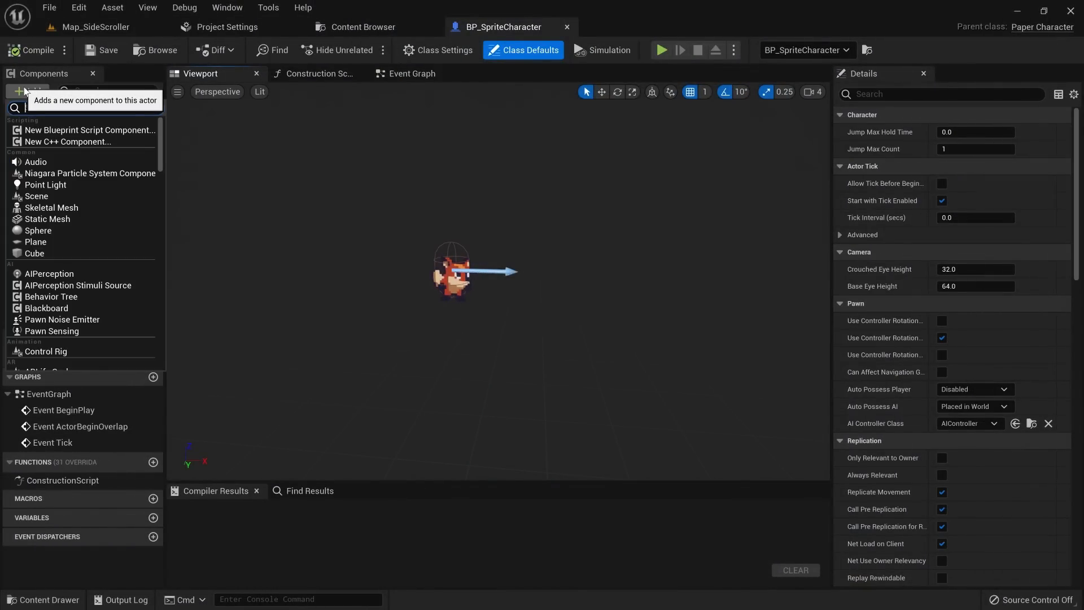
type("arm")
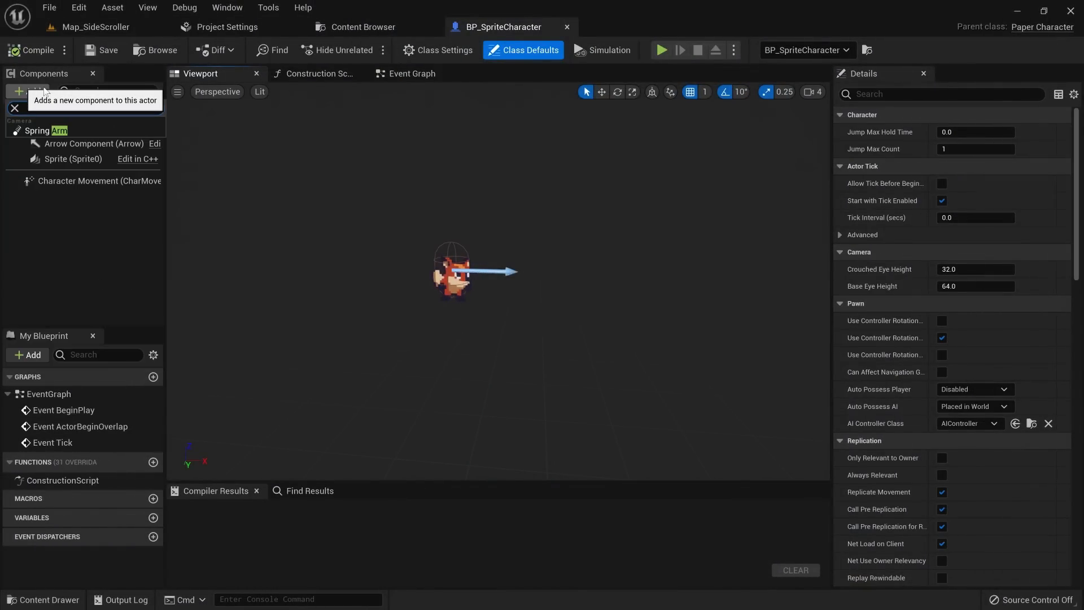
left_click(71, 131)
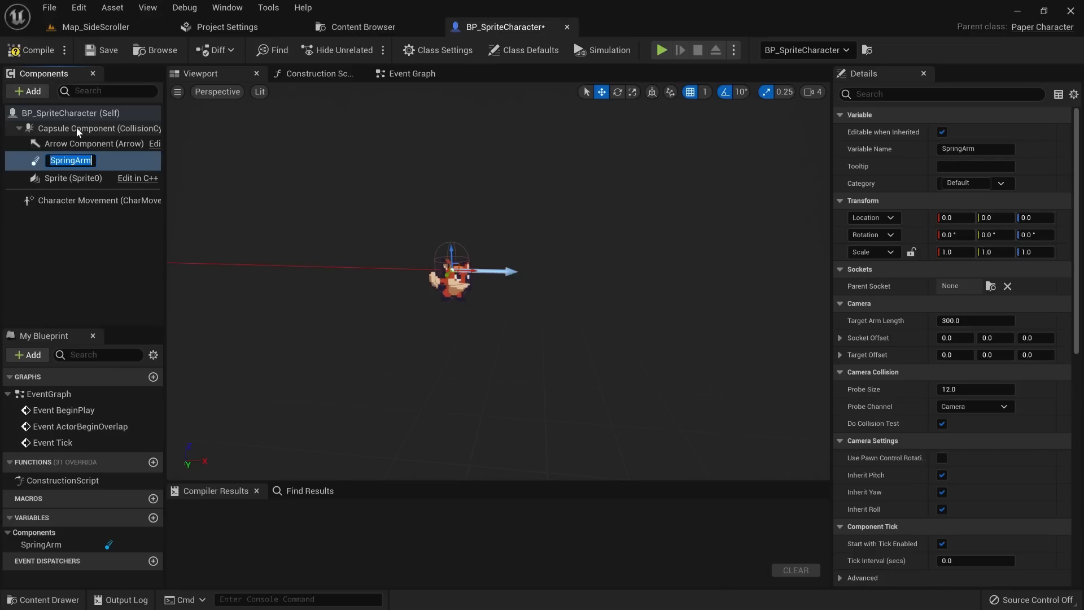
left_click(89, 257)
Step: Add a Camera component as a child of the SpringArm, keeping its default name
left_click(62, 160)
left_click(28, 91)
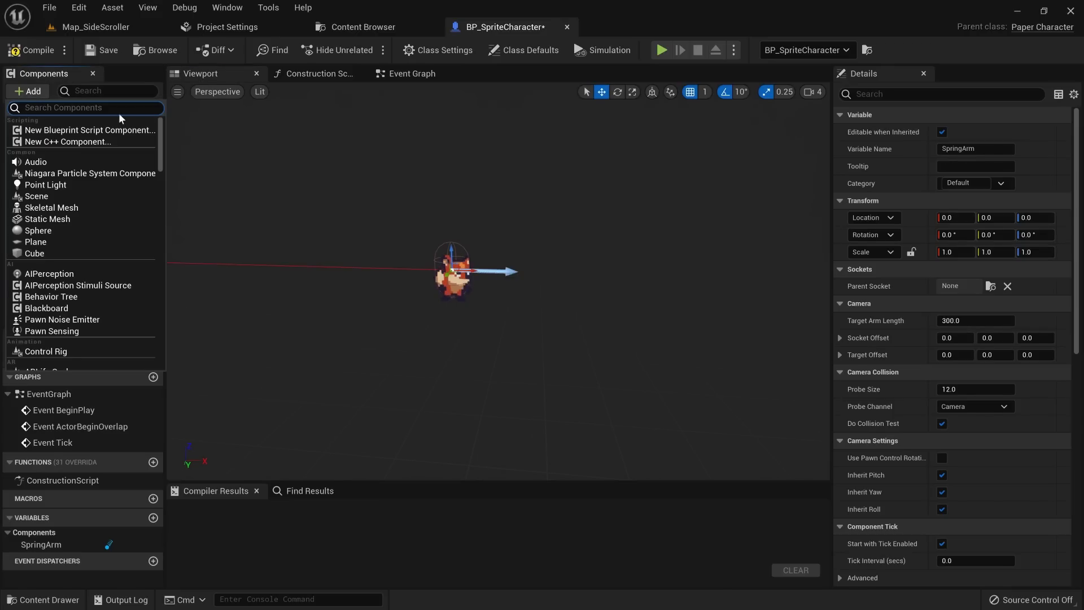
type("came")
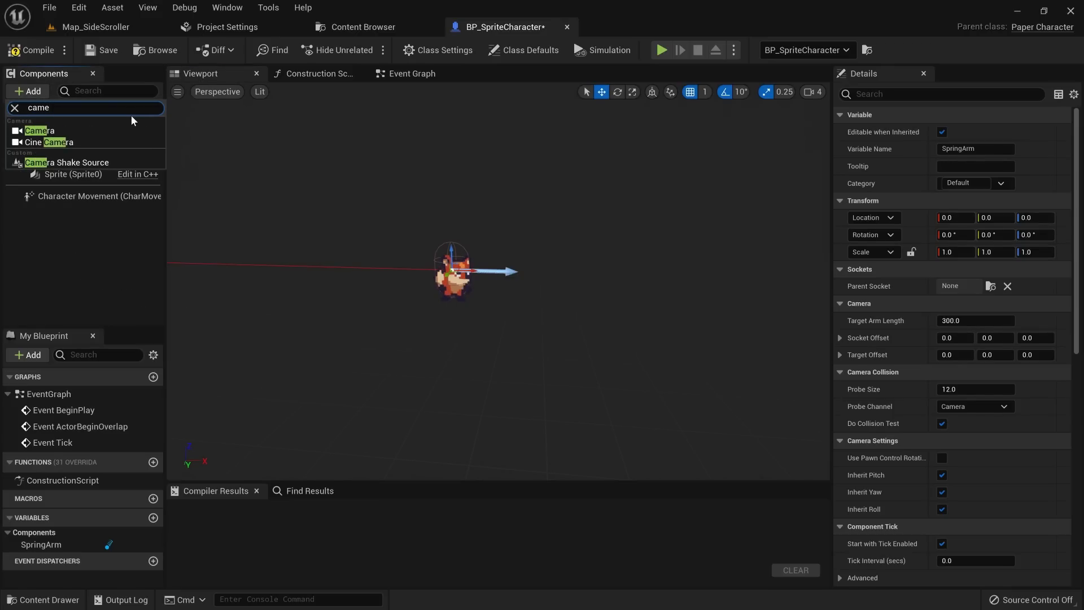
left_click(39, 130)
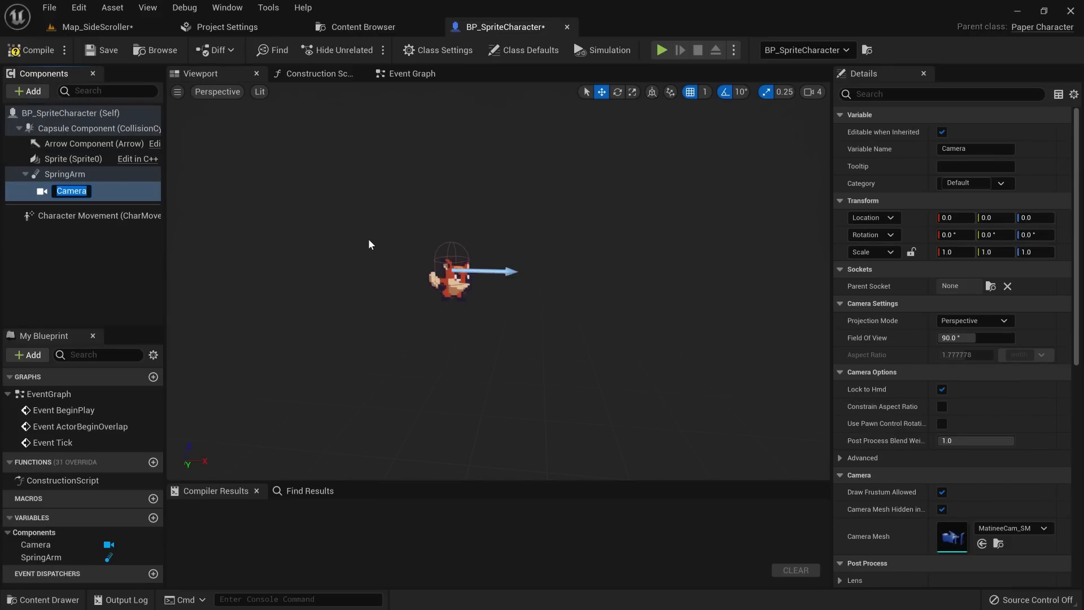
left_click(98, 273)
Step: Rotate the SpringArm -90° about Z so its camera views the character from the side
right_click_drag(362, 265, 365, 265)
key("s")
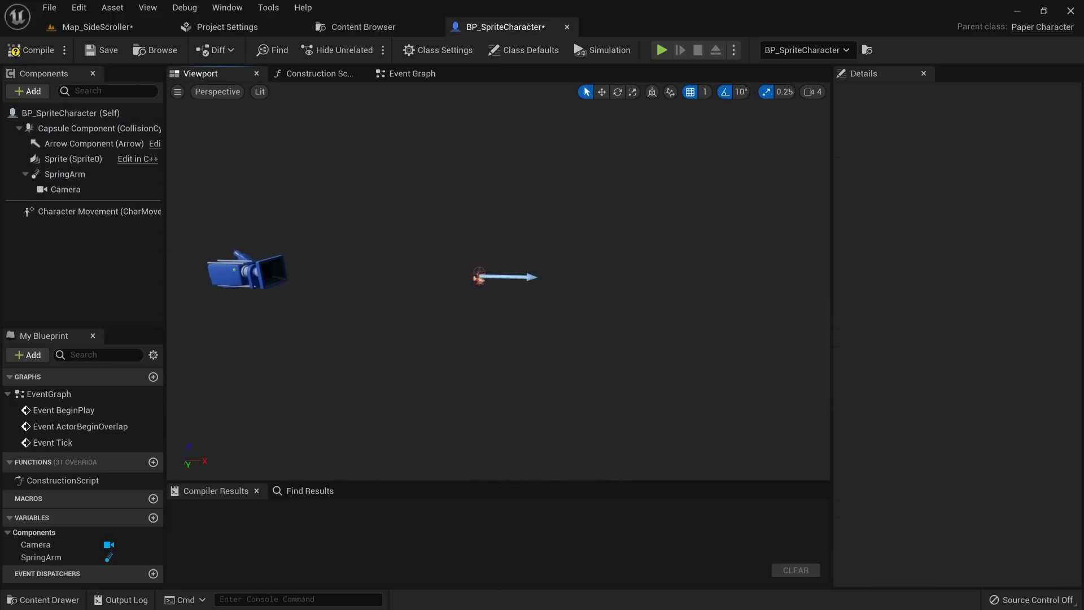
left_click(248, 272)
right_click_drag(247, 272, 251, 273)
key("s")
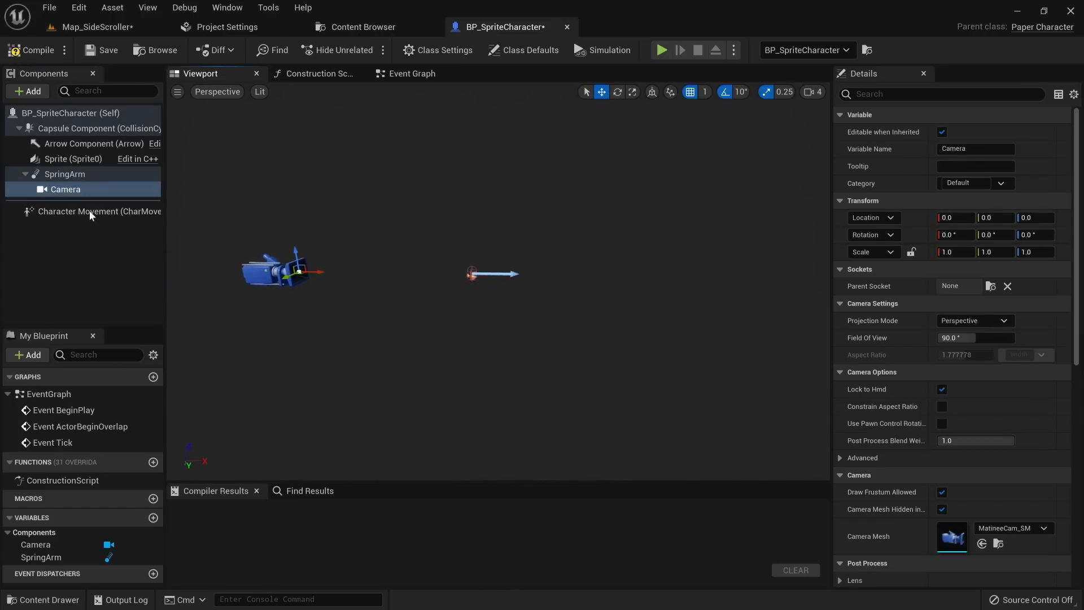
left_click(65, 174)
right_click_drag(532, 297, 531, 295)
left_click_drag(477, 259, 500, 297)
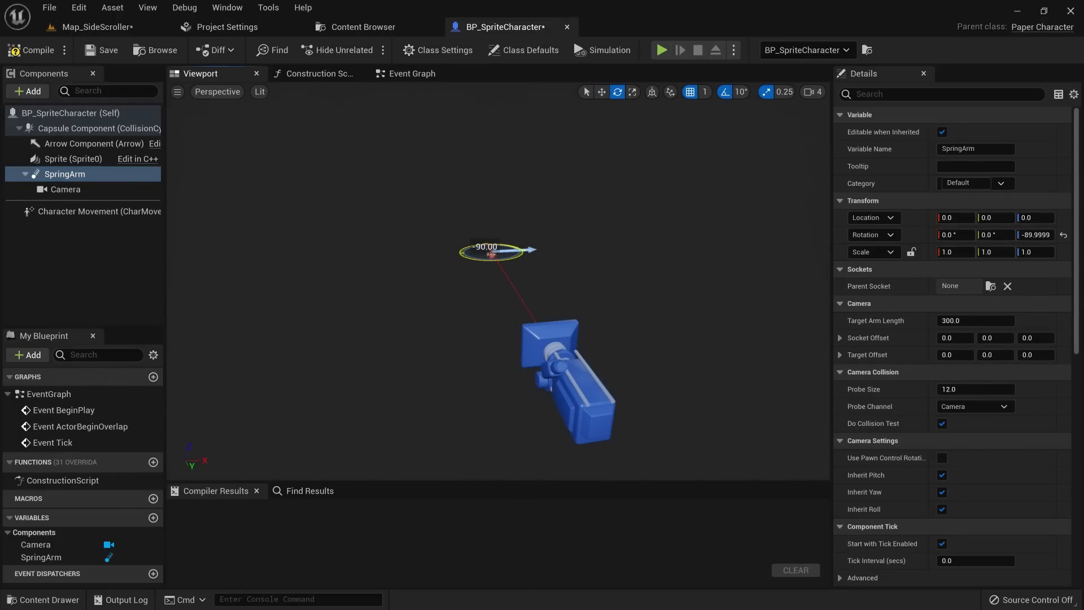
right_click_drag(456, 277, 559, 275)
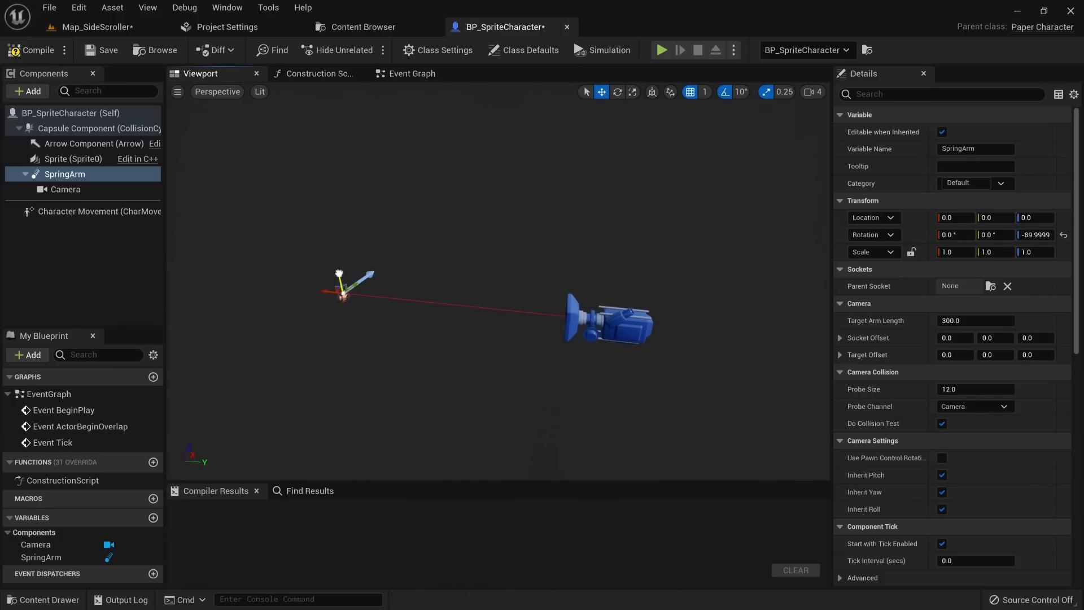
Step: Raise the SpringArm to Z 29 and set its Target Arm Length to 200, checking the camera preview in Map_SideScroller
left_click_drag(339, 274, 341, 263)
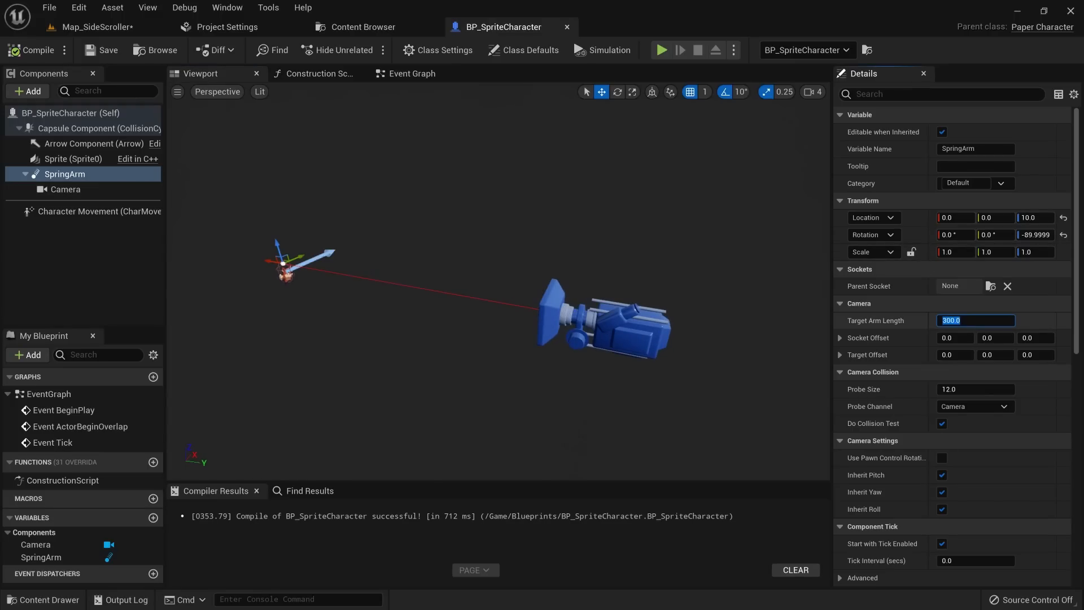
key("Return")
left_click(96, 27)
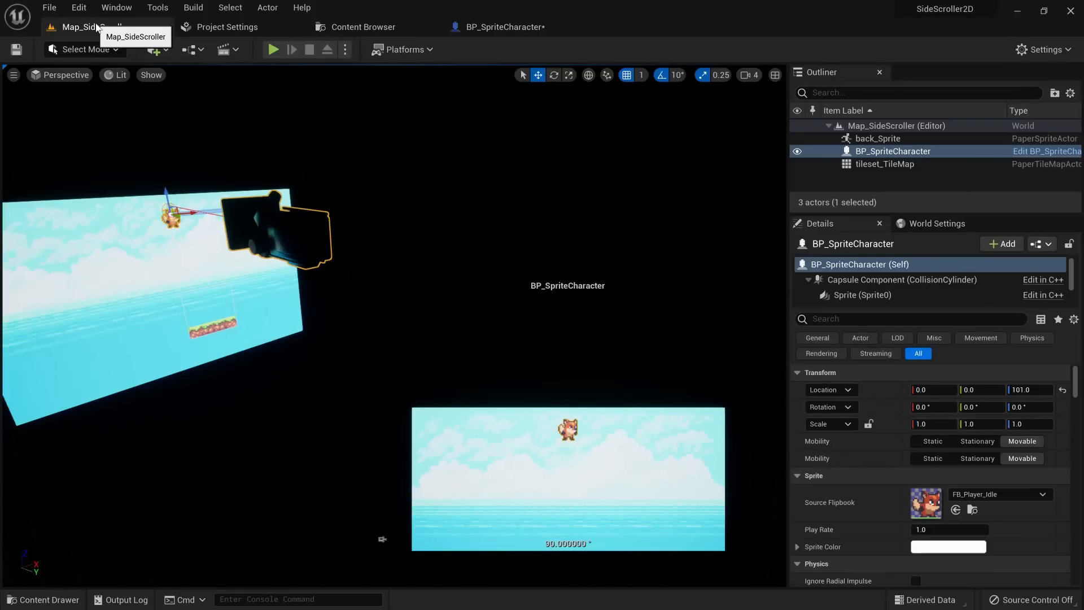
left_click(518, 34)
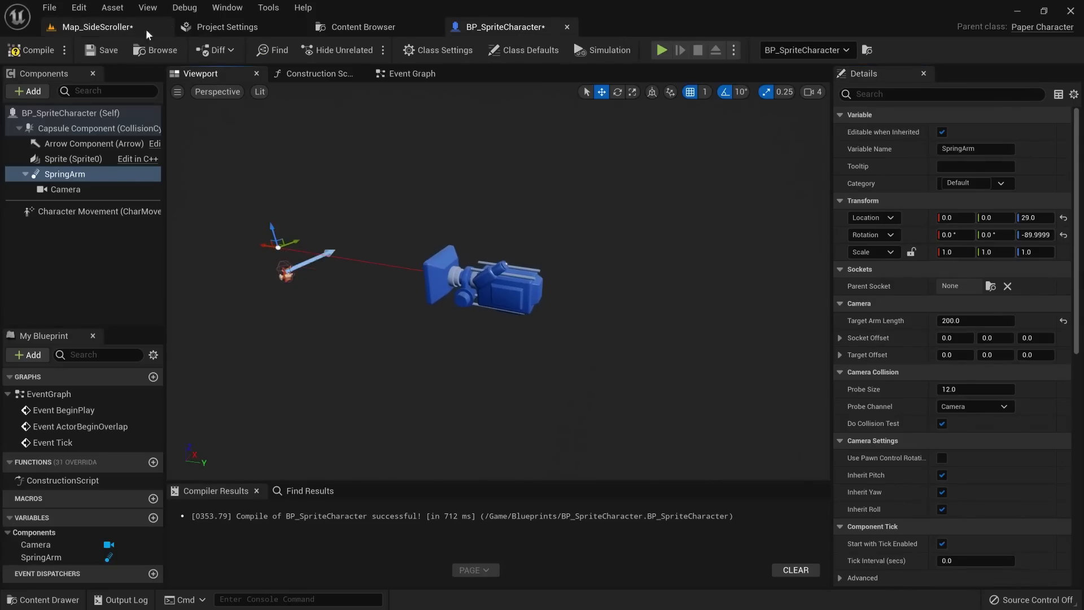
Step: Play-test Map_SideScroller and inspect the running BP_SpriteCharacter's camera preview
left_click(146, 33)
right_click_drag(266, 226, 243, 240)
left_click(273, 50)
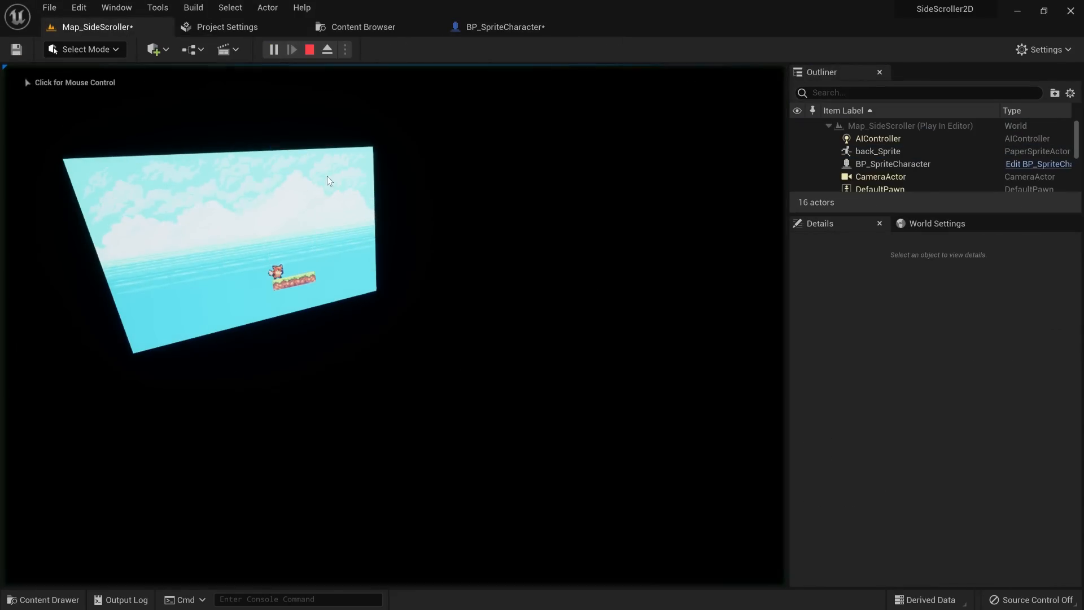
left_click(327, 175)
key("w")
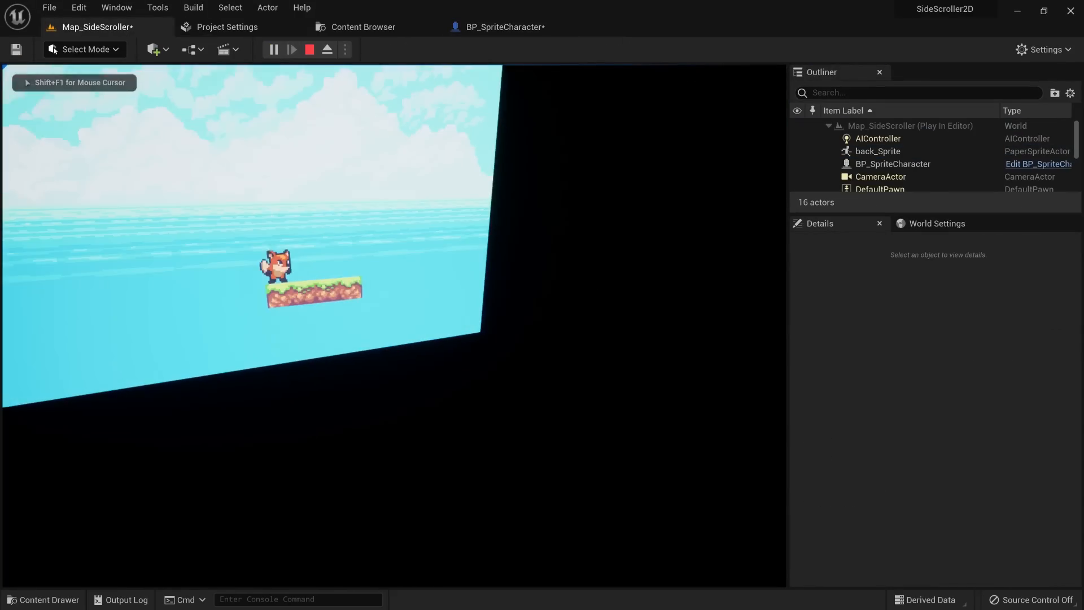
key("shift+F1")
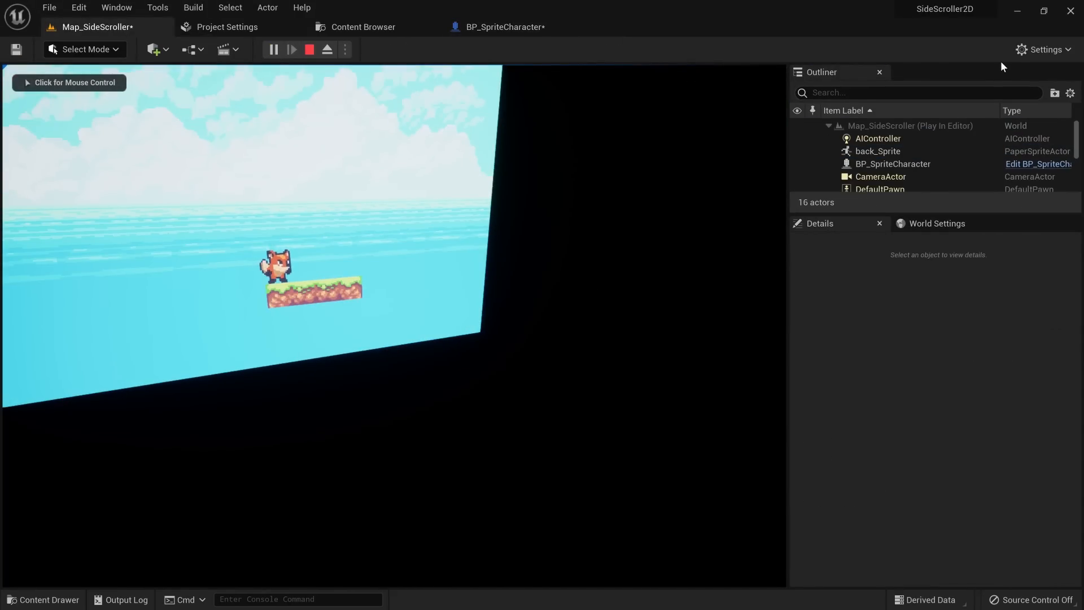
left_click(908, 164)
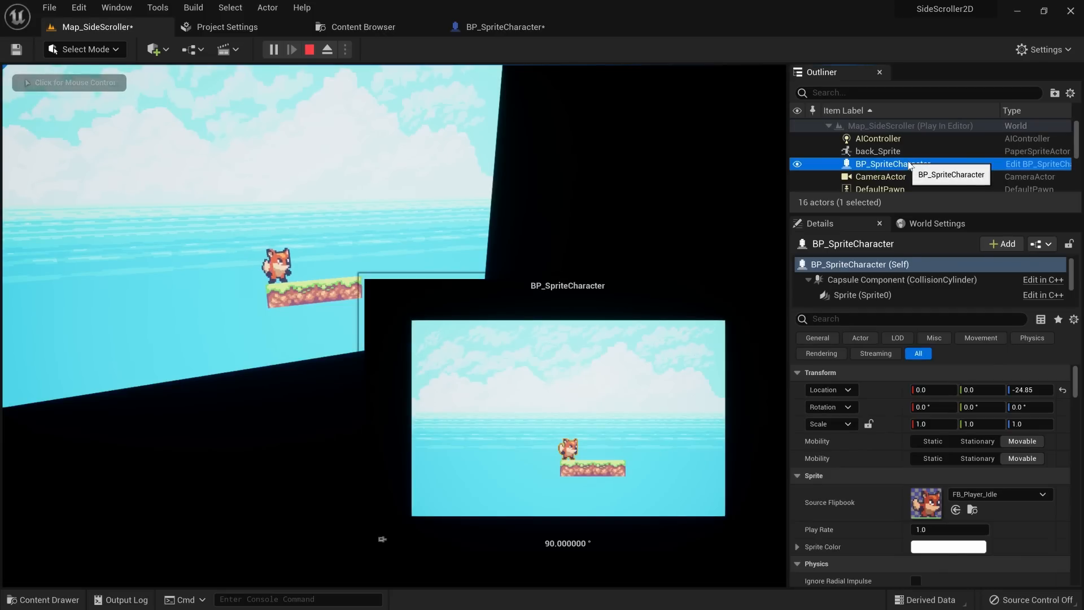
left_click(689, 159)
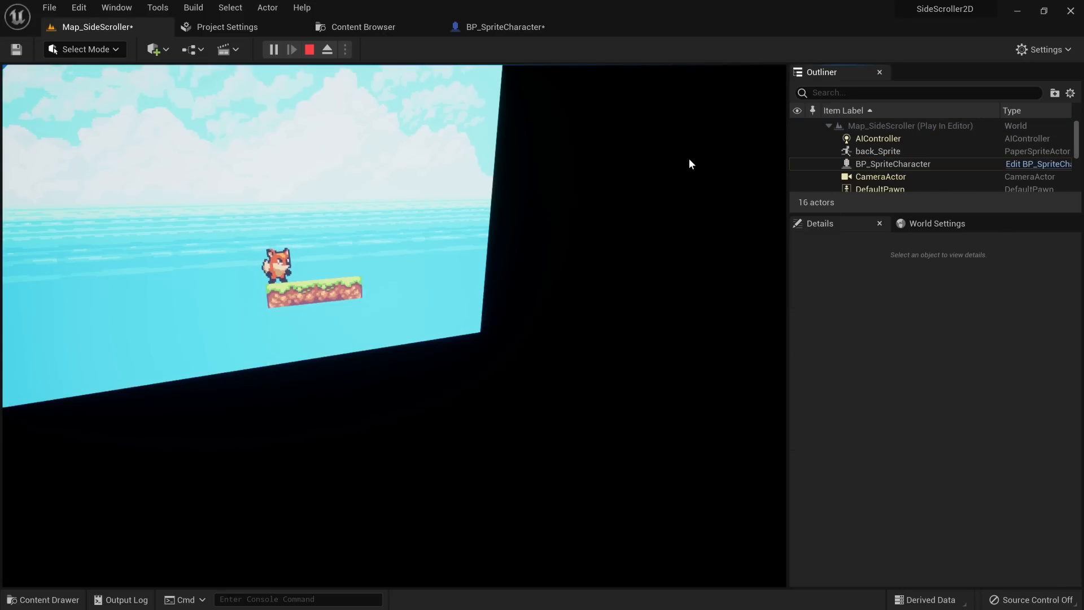
left_click(309, 49)
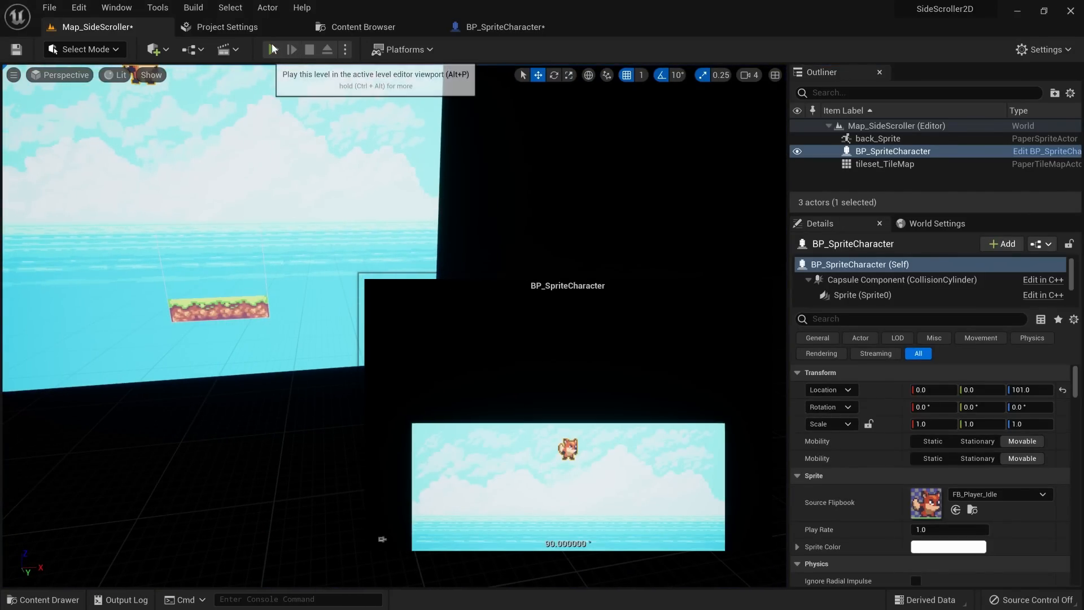
left_click(273, 49)
key("Escape")
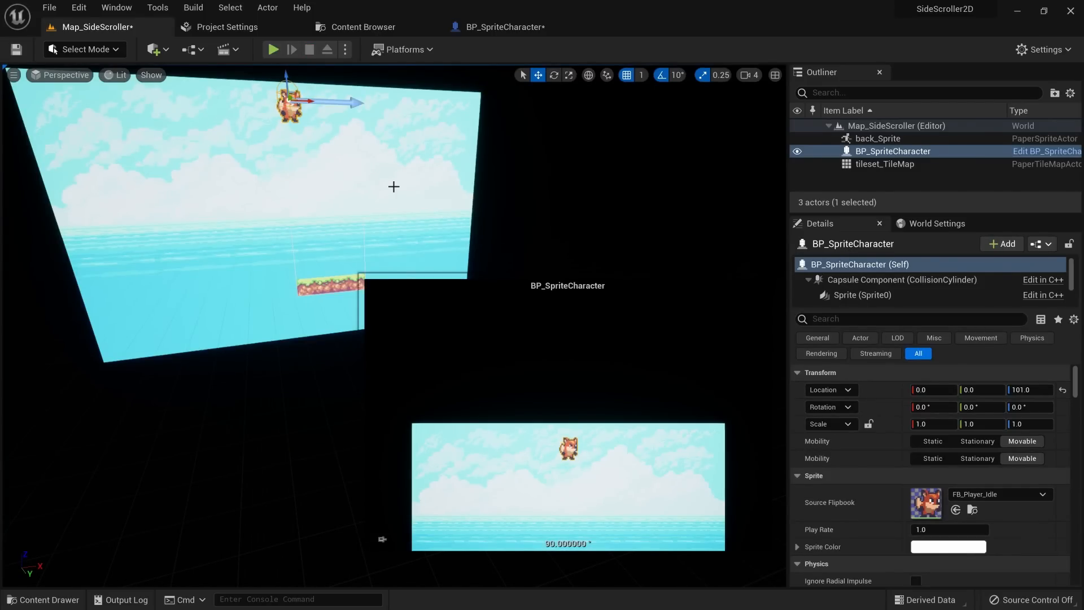
Step: Delete the placed BP_SpriteCharacter from the level and add a Player Start actor
key("Delete")
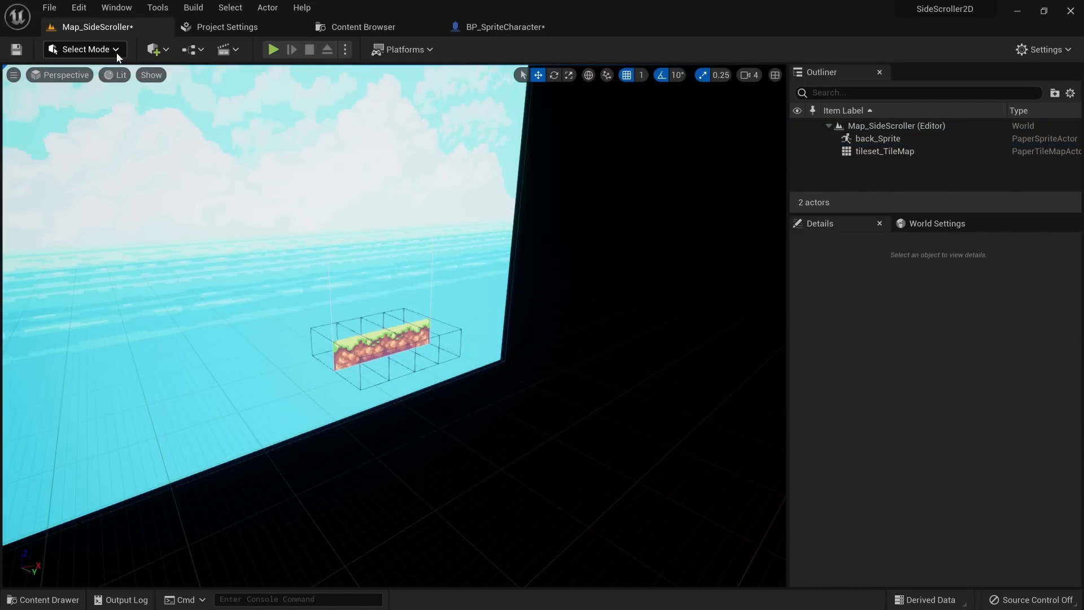
left_click(165, 49)
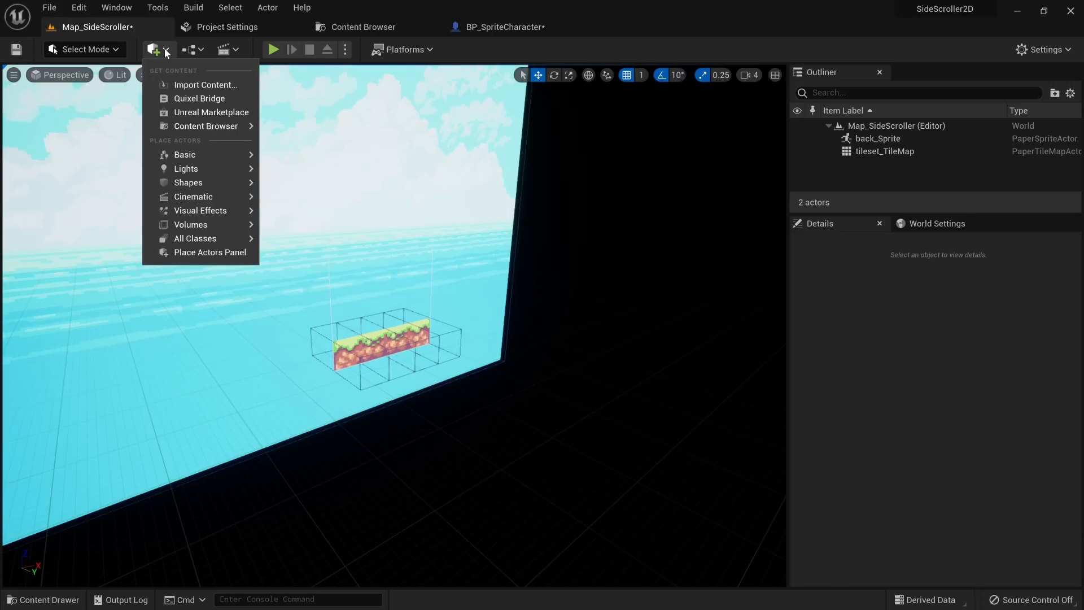
mouse_move(208, 154)
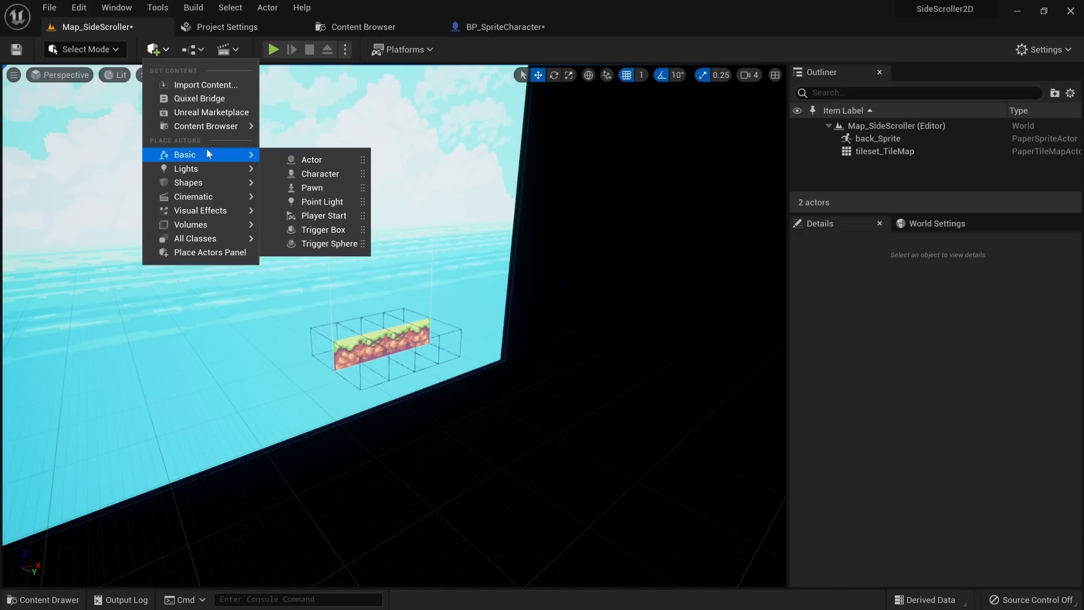
left_click(323, 216)
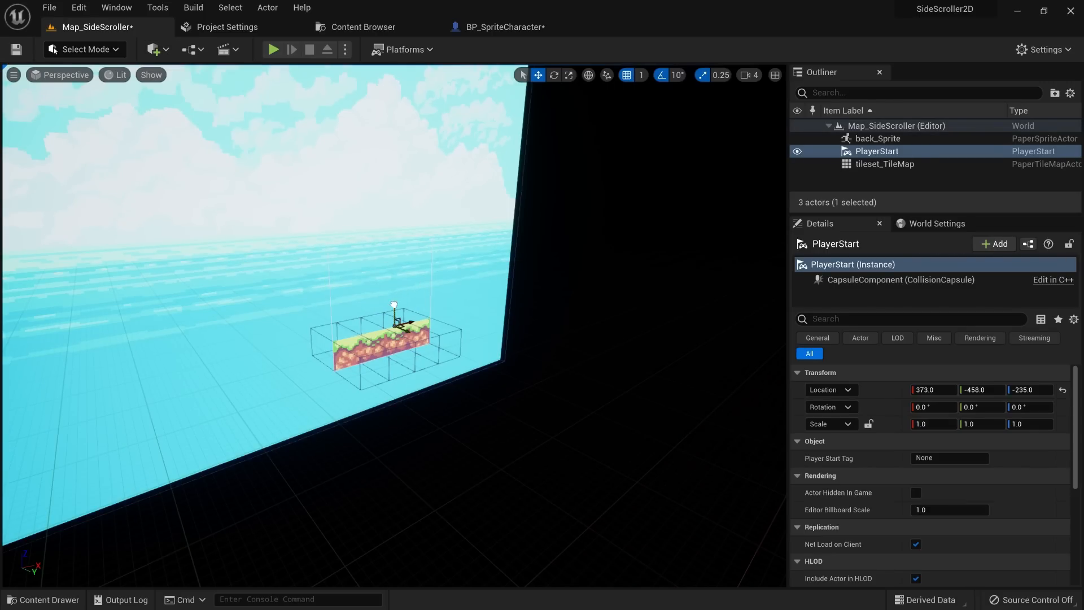
Step: Position the Player Start above the platform at X 0, Y 0 and about Z 79
key("f")
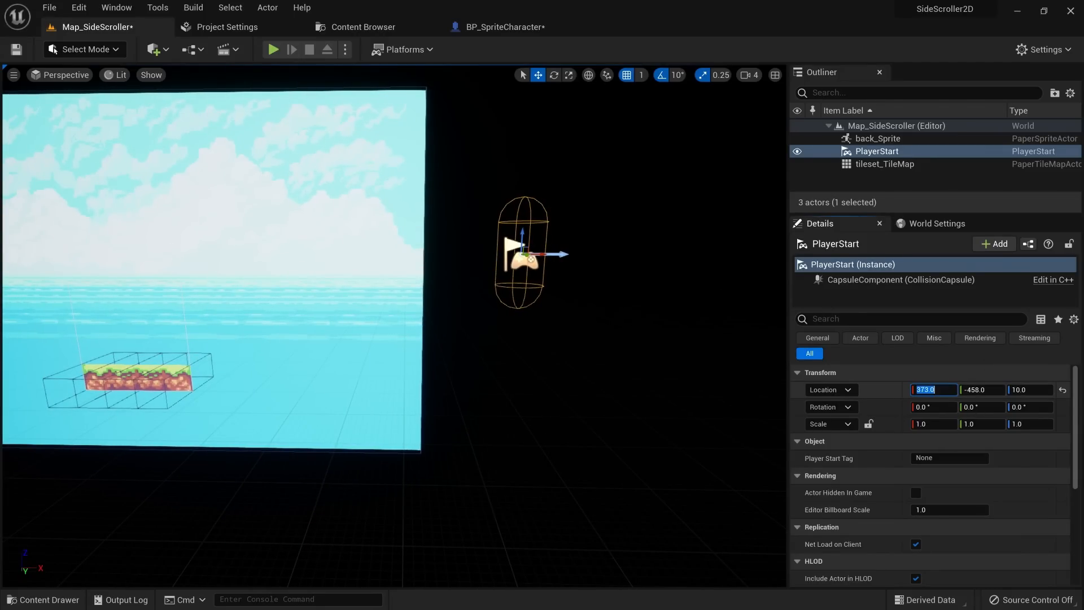
type("0")
key("Tab")
type("0")
key("Tab")
type("0")
key("Return")
left_click_drag(432, 276, 431, 141)
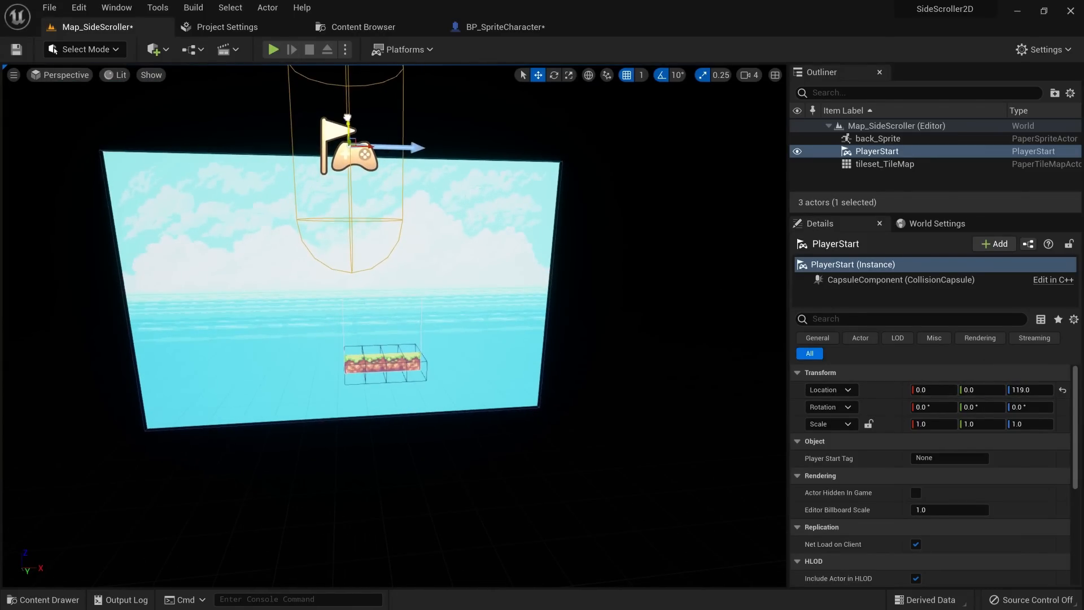
left_click_drag(347, 117, 348, 181)
Step: Scale the Player Start down to 0.2 on all three axes
left_click(938, 424)
type("0.1")
key("Tab")
type("0.1")
key("Tab")
type("0.1")
key("Return")
right_click_drag(438, 235, 486, 247)
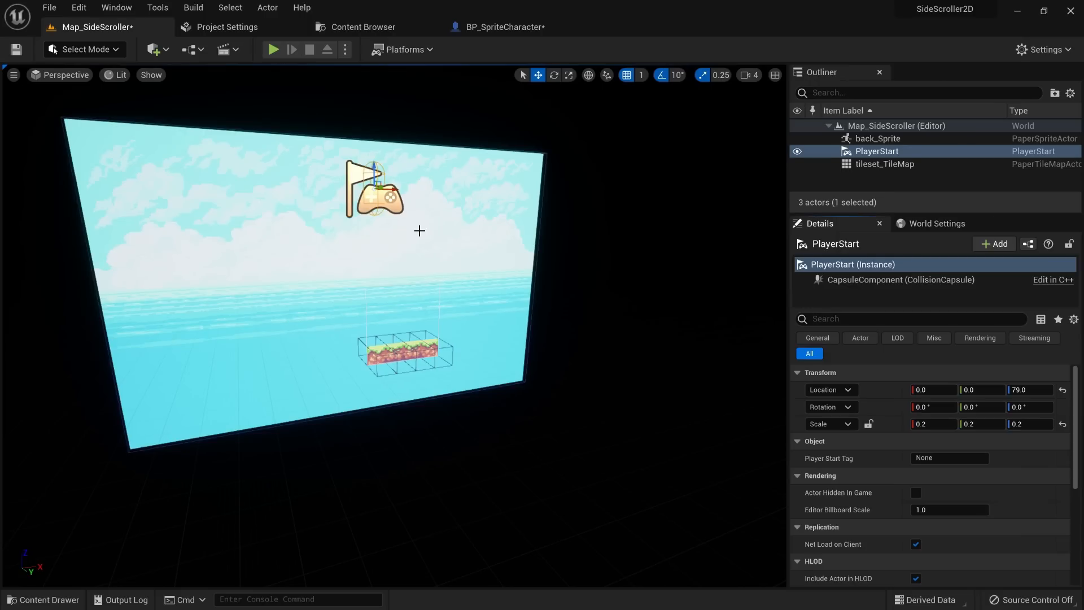
Step: Create a Game Mode Base blueprint named GM_SideScroller in the Blueprints folder
key("ctrl+space")
left_click(412, 445)
right_click(363, 480)
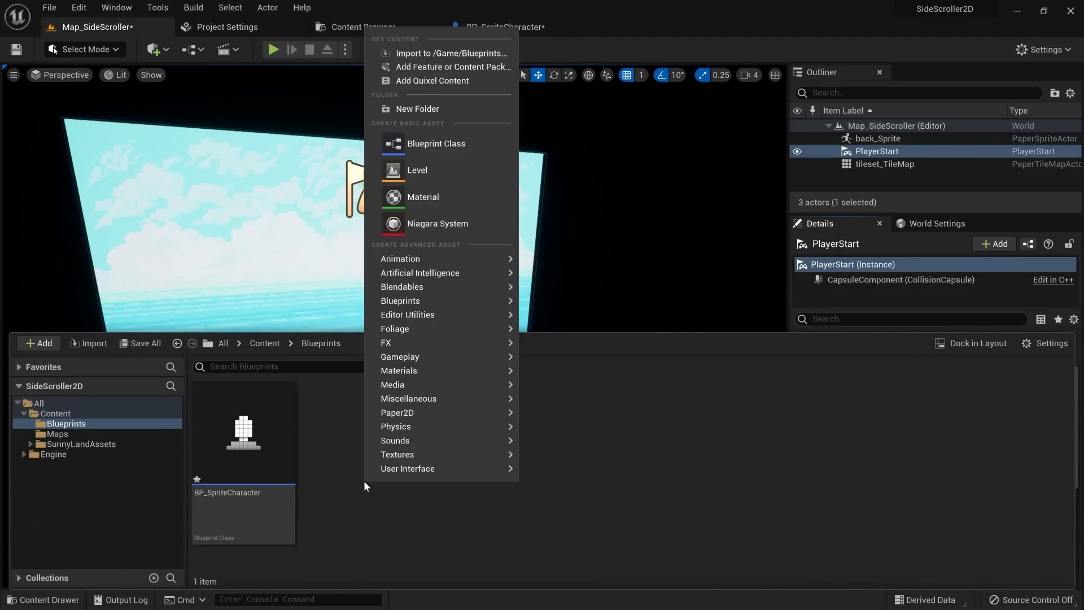
left_click(437, 146)
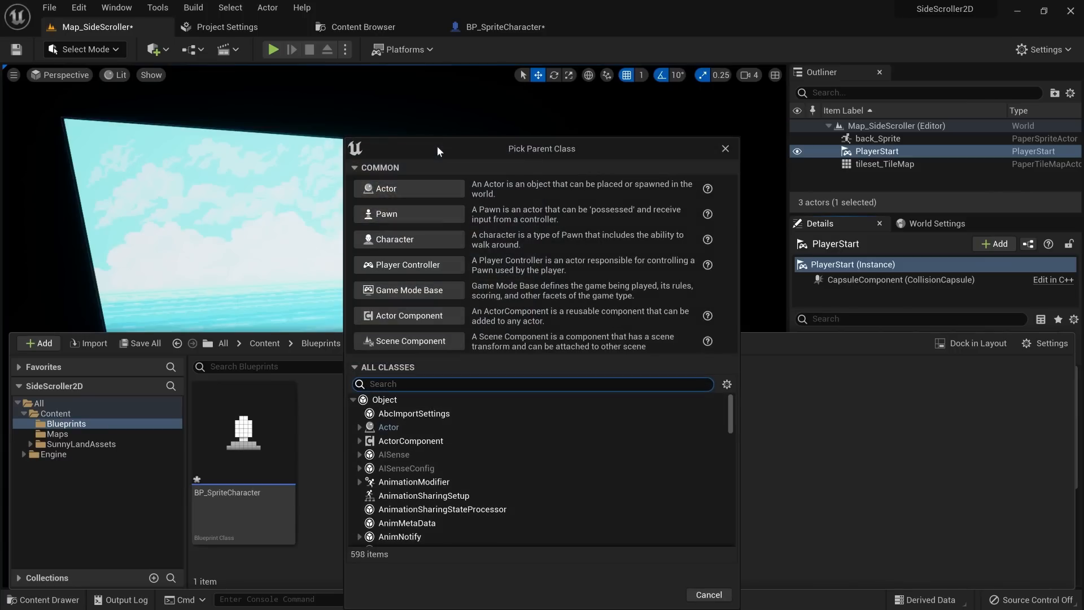
left_click(406, 291)
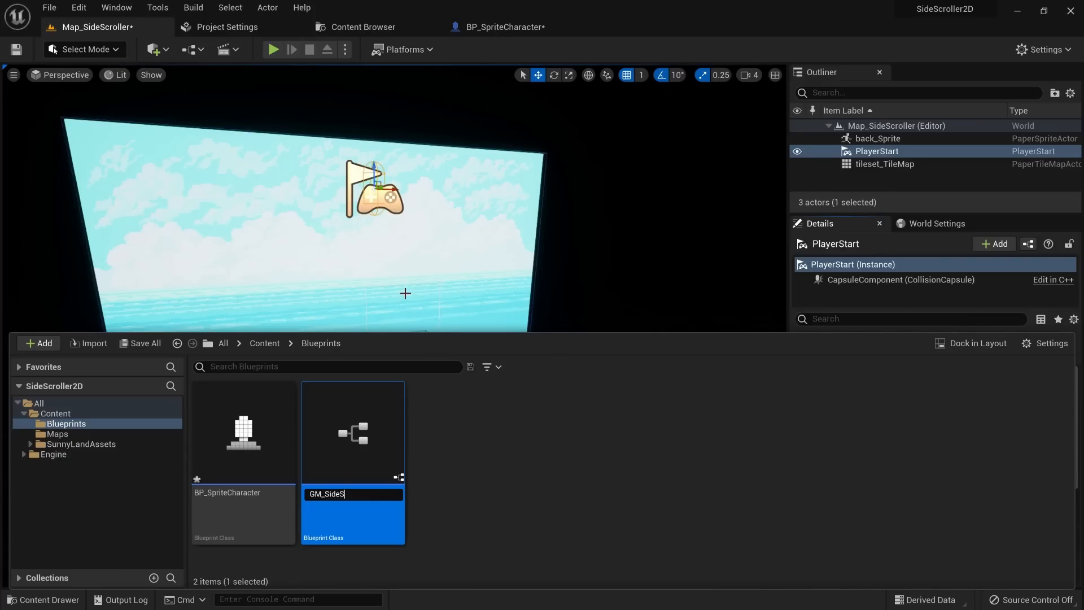
key("Return")
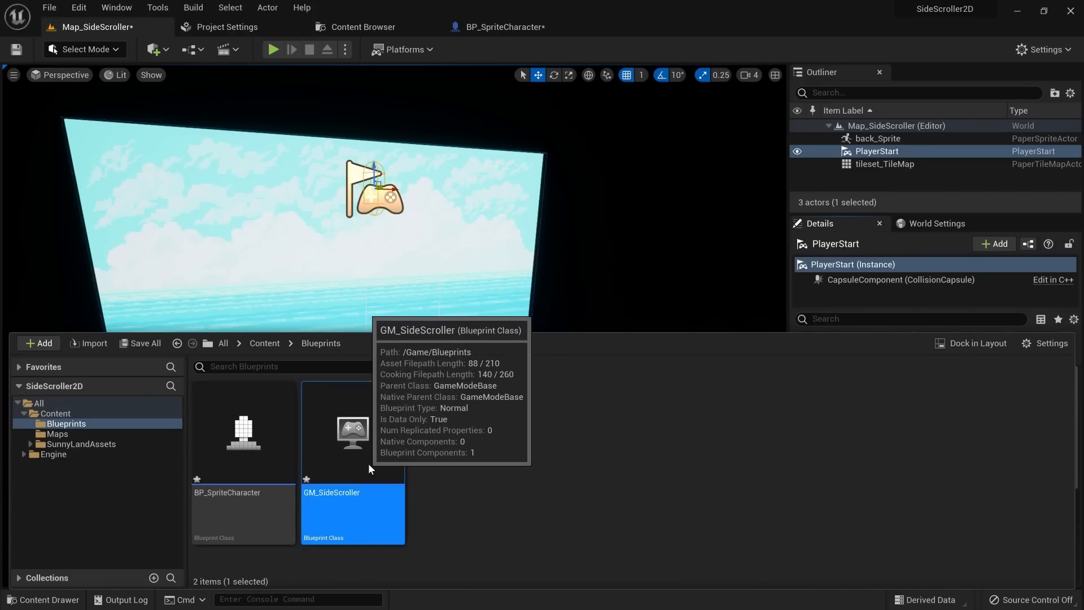
Step: Open GM_SideScroller and set its Default Pawn Class to BP_SpriteCharacter
left_click(43, 600)
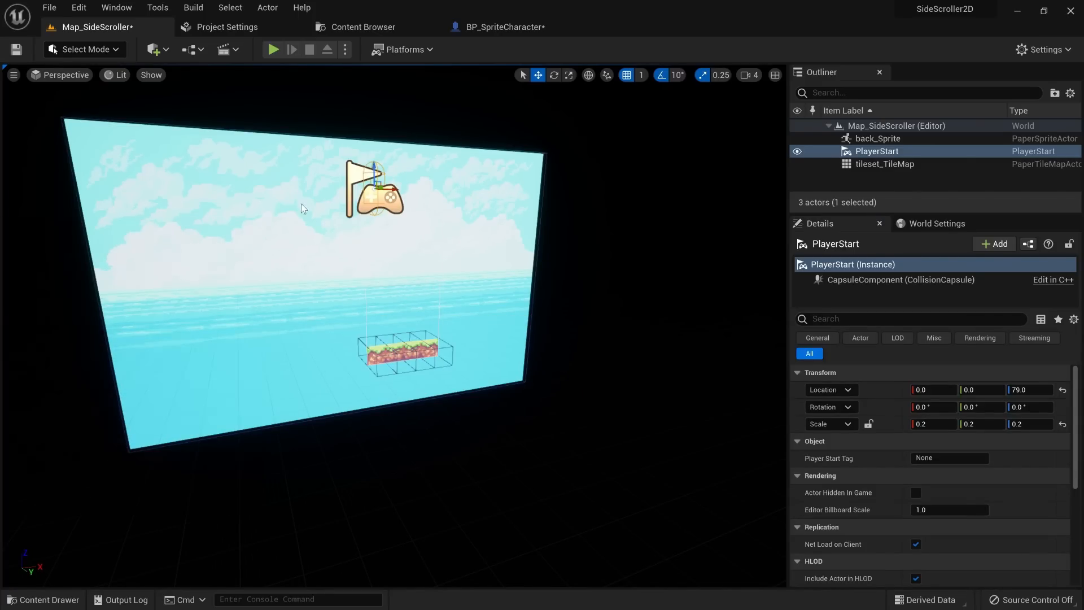
left_click_drag(301, 205, 416, 21)
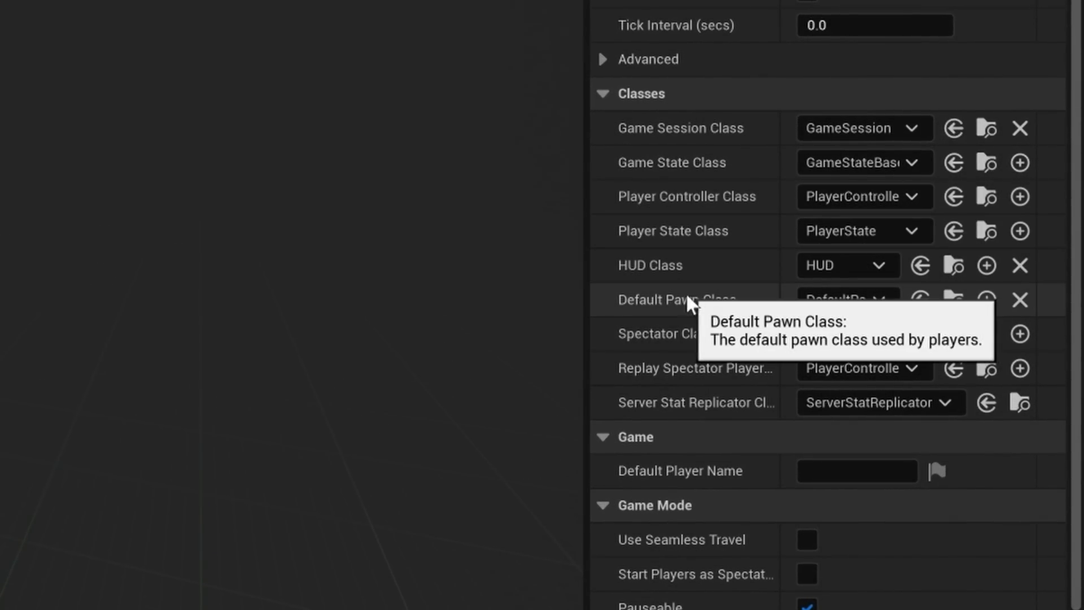
left_click(842, 302)
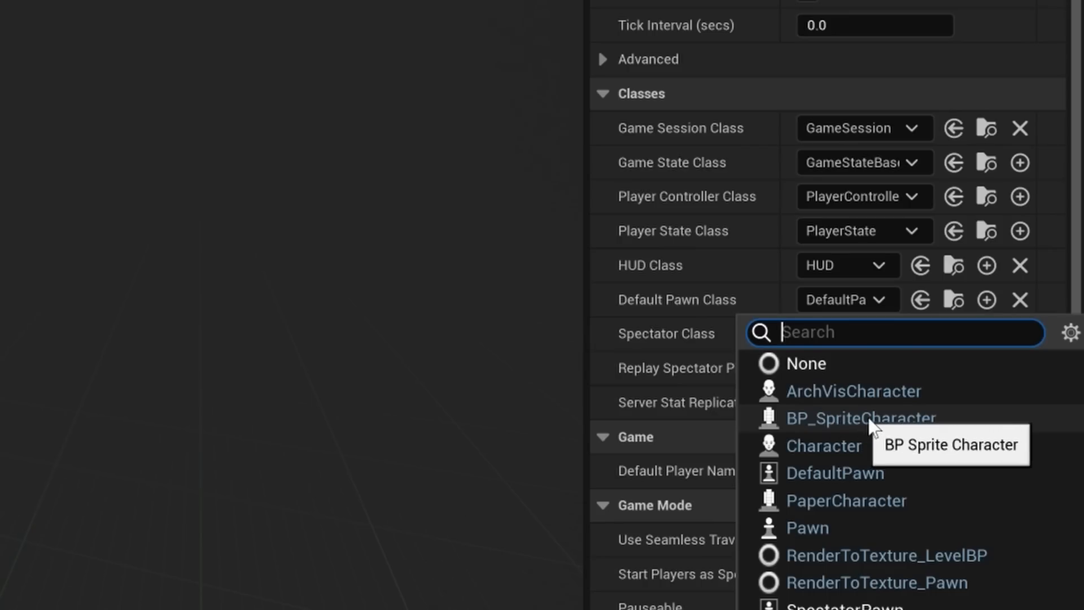
left_click(913, 421)
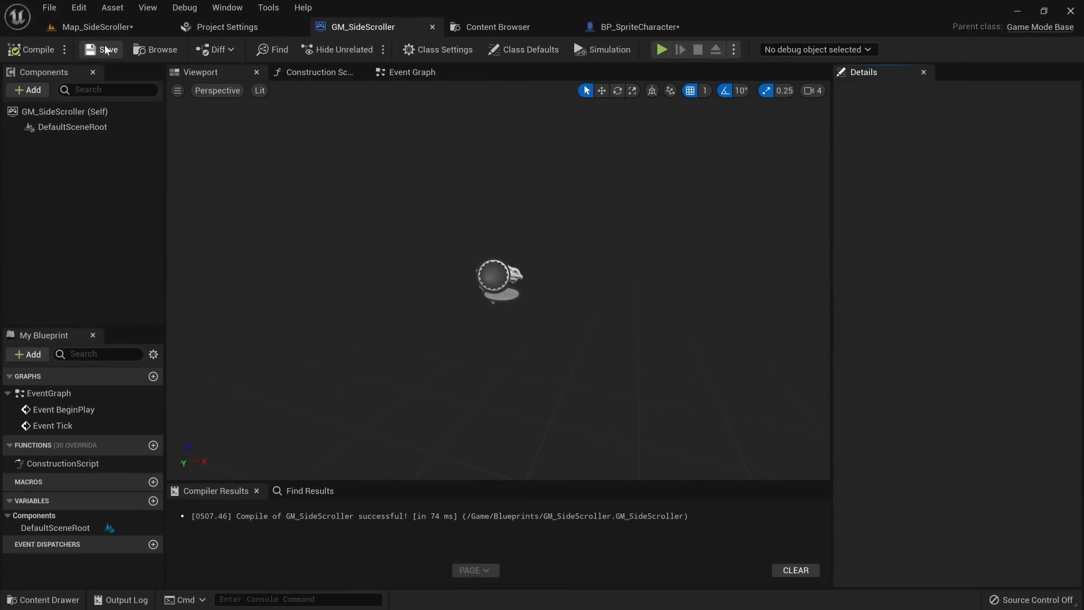
Step: Set the project's Default GameMode to GM_SideScroller in the Maps & Modes project settings
left_click(94, 27)
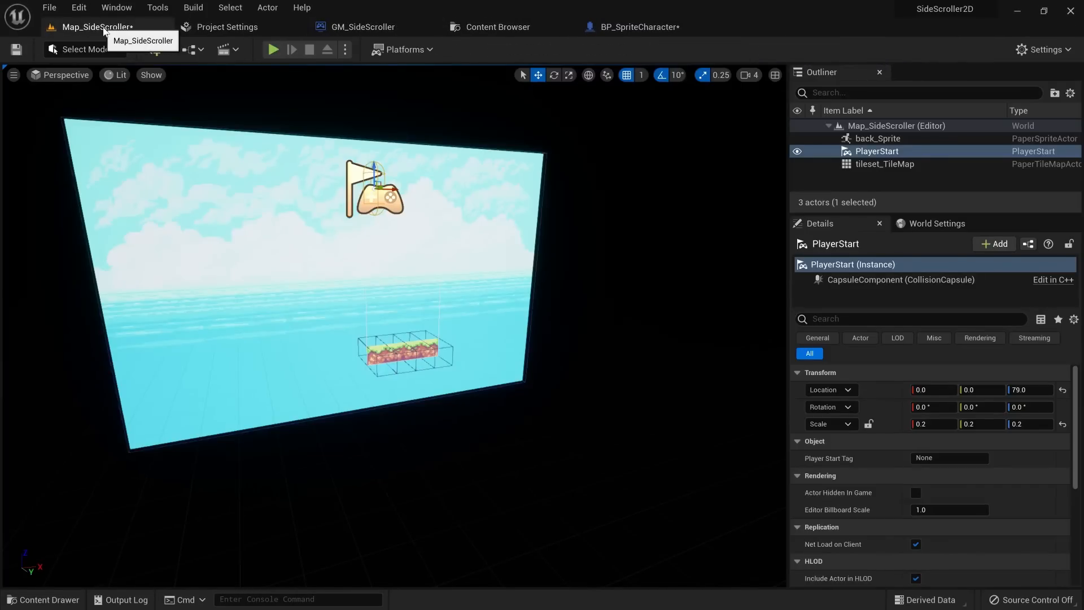
left_click(80, 8)
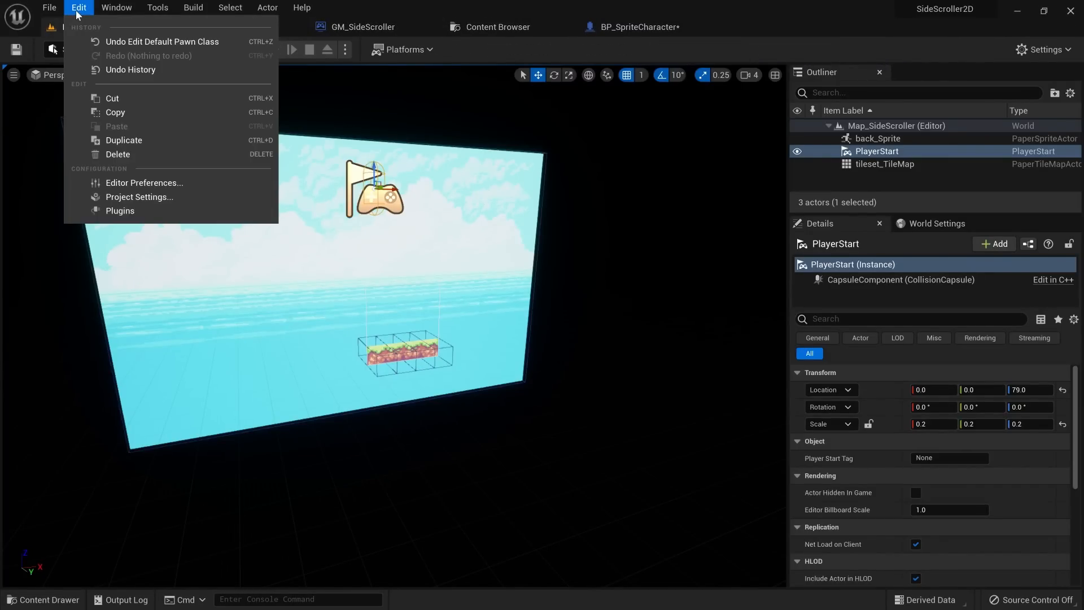
left_click(151, 197)
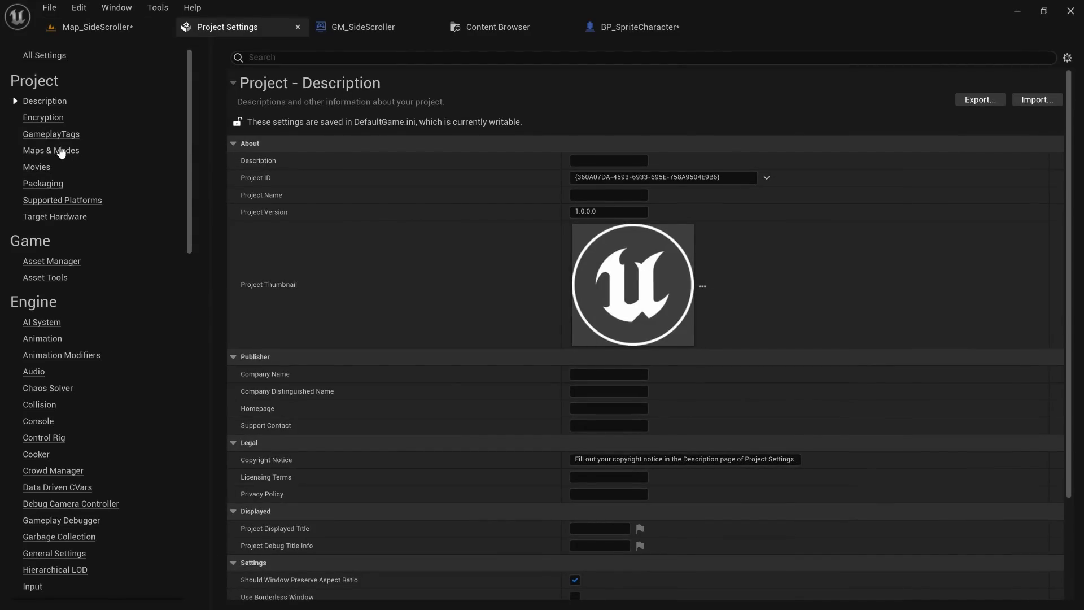
left_click(35, 152)
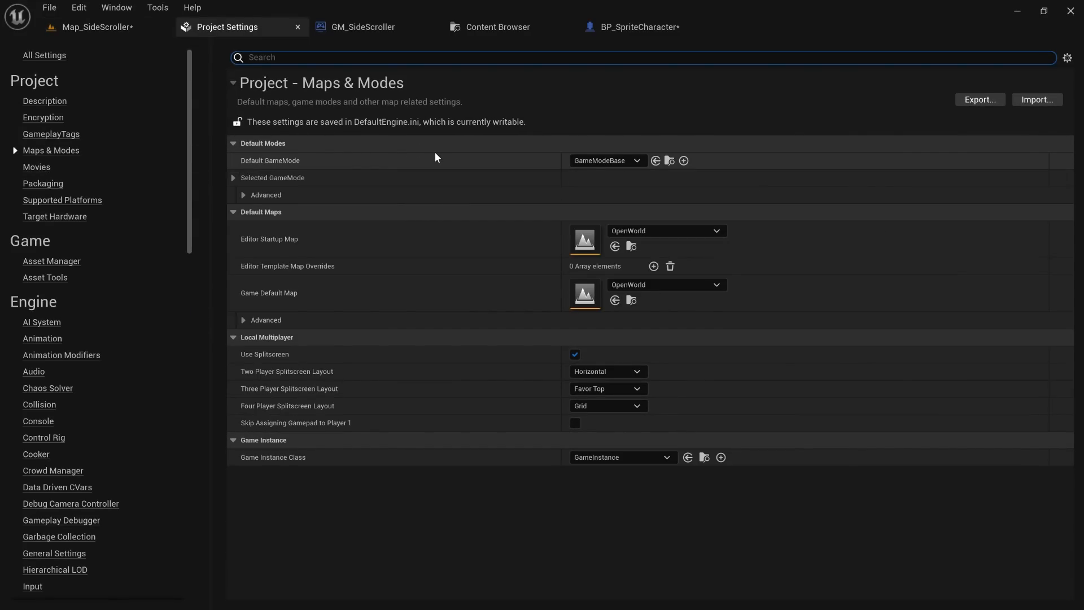
left_click(596, 163)
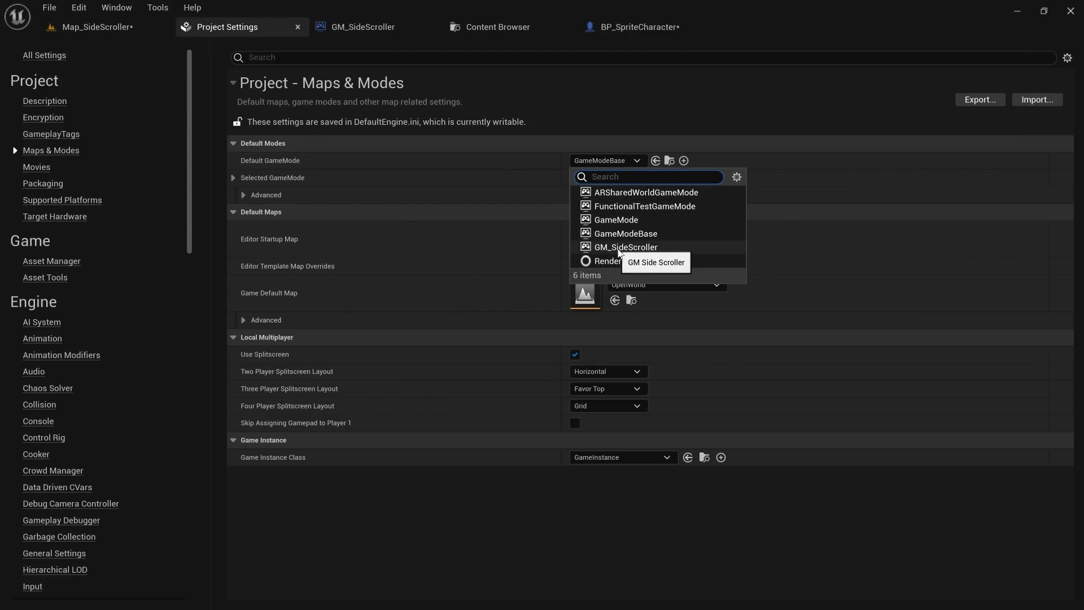
left_click(652, 248)
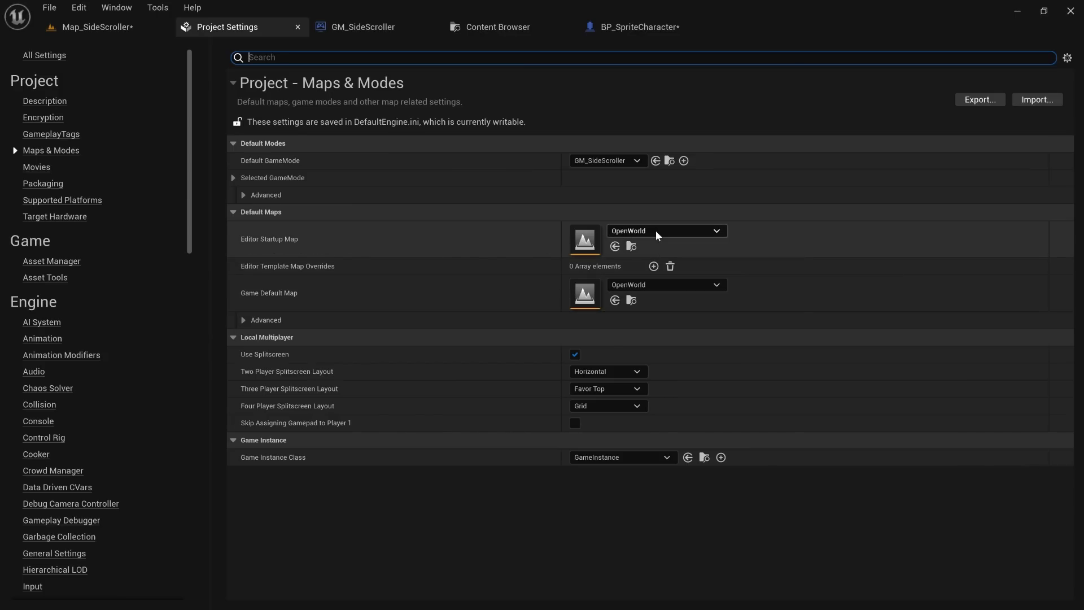
Step: Set both the Editor Startup Map and the Game Default Map to Map_SideScroller
left_click(656, 230)
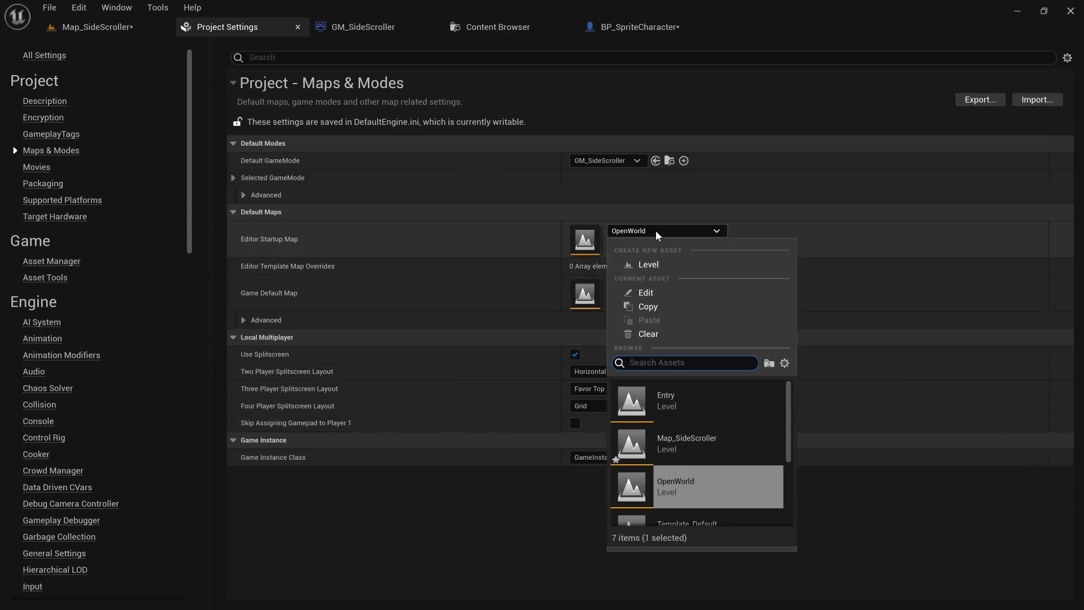
left_click(717, 446)
left_click(661, 285)
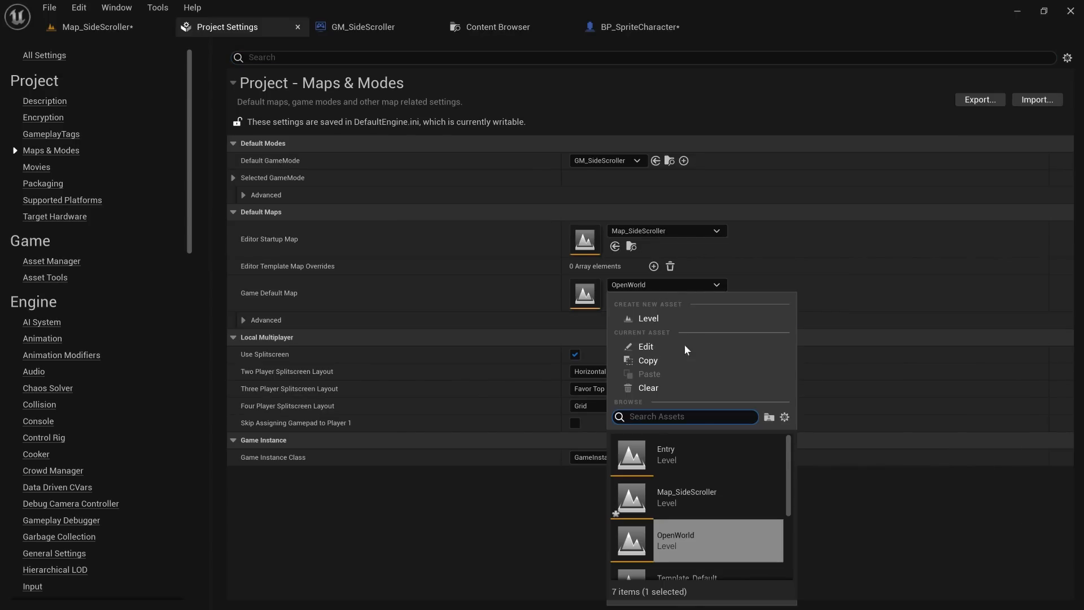
left_click(714, 492)
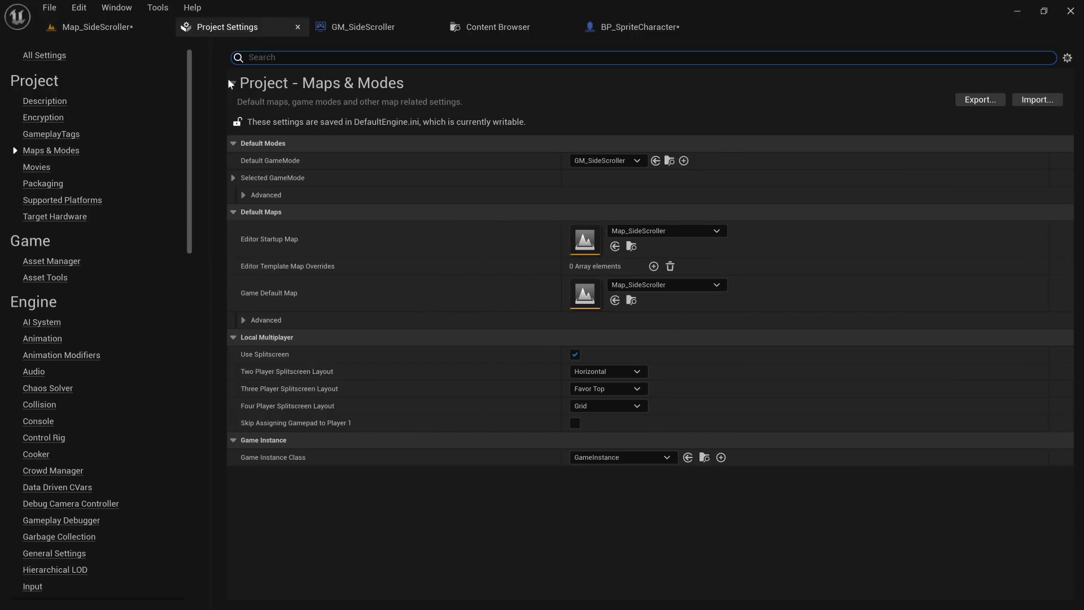
Step: Play-test Map_SideScroller in the level editor to check the player character's spawning, and end the play session
left_click(95, 28)
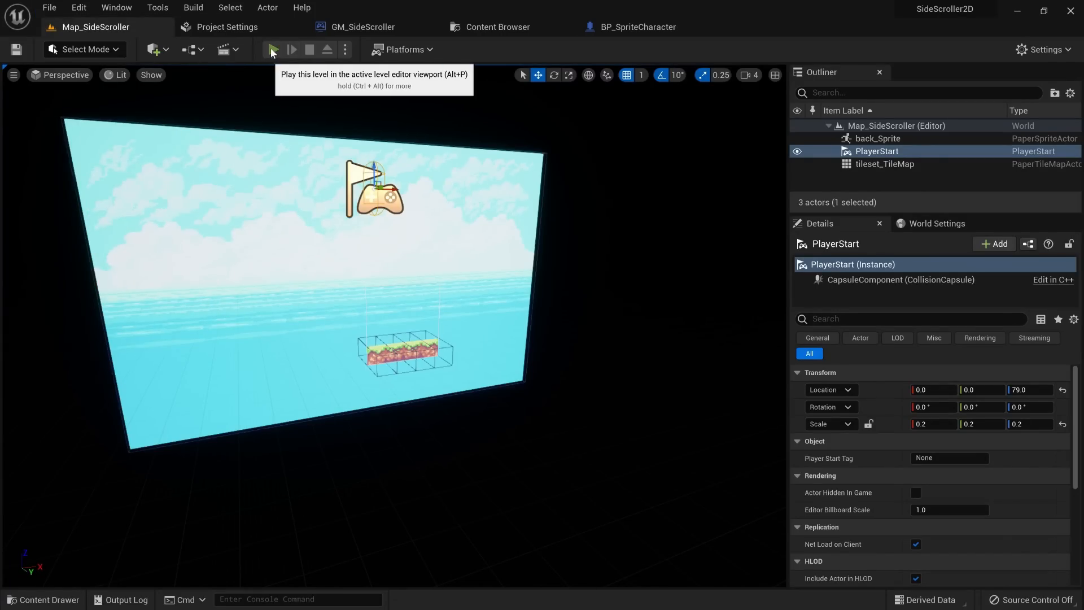
left_click(272, 50)
left_click(293, 218)
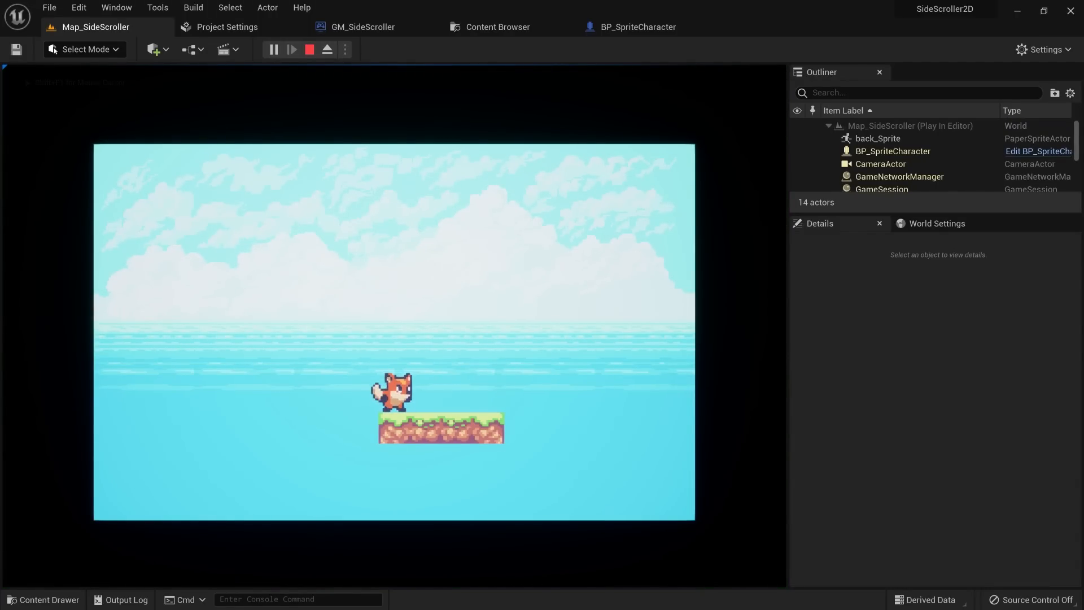
key("Escape")
Step: Return to BP_SpriteCharacter and select the Camera component attached to its SpringArm
left_click(638, 26)
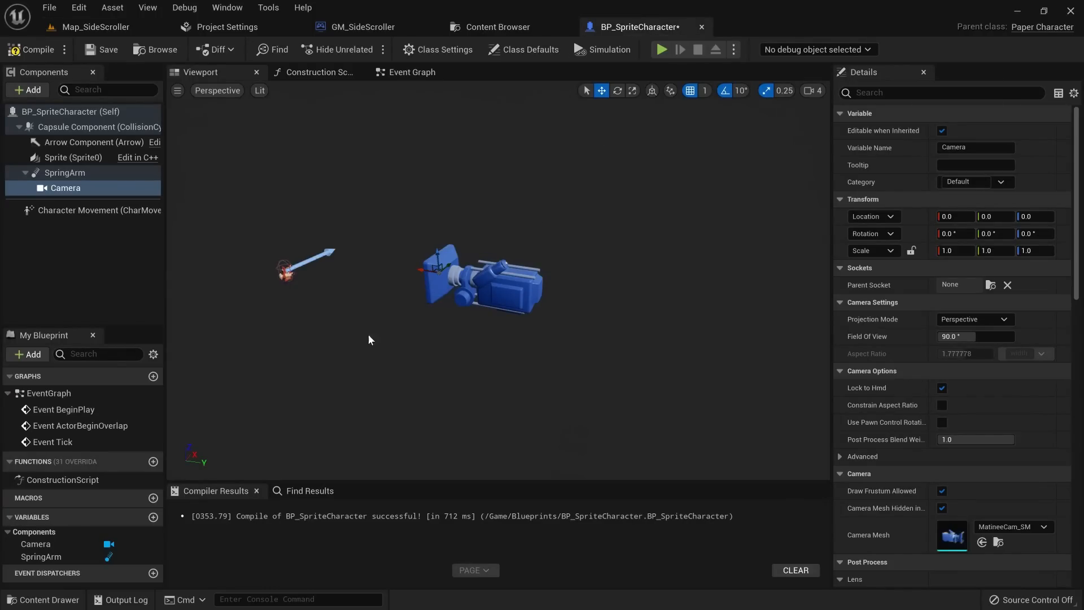
left_click(131, 172)
left_click(131, 188)
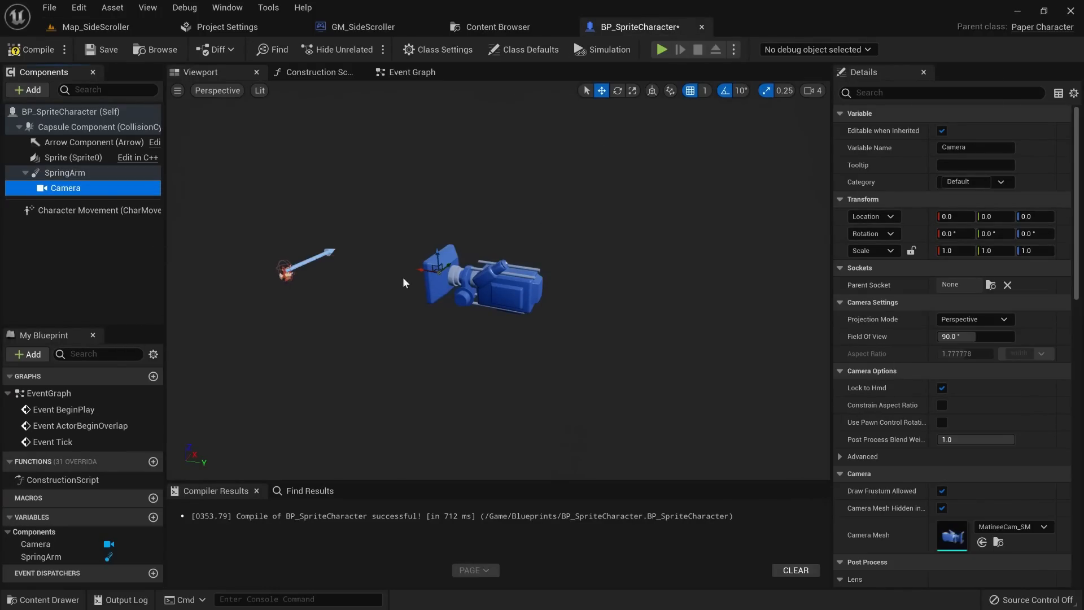
Step: Enable the camera's Max Brightness exposure override and set it to 2.0
left_click(858, 93)
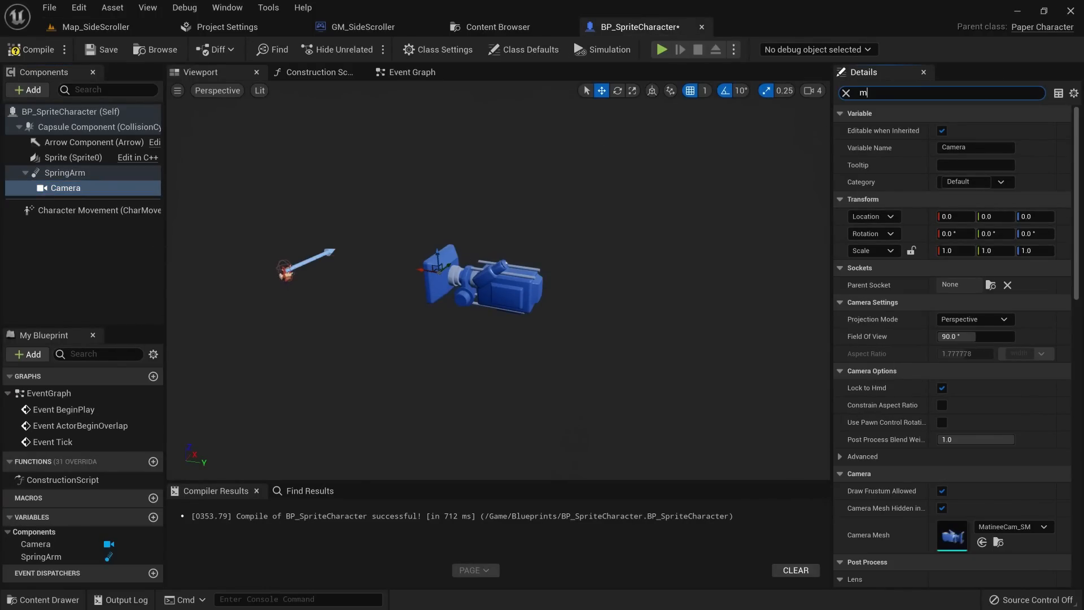
type("max bri")
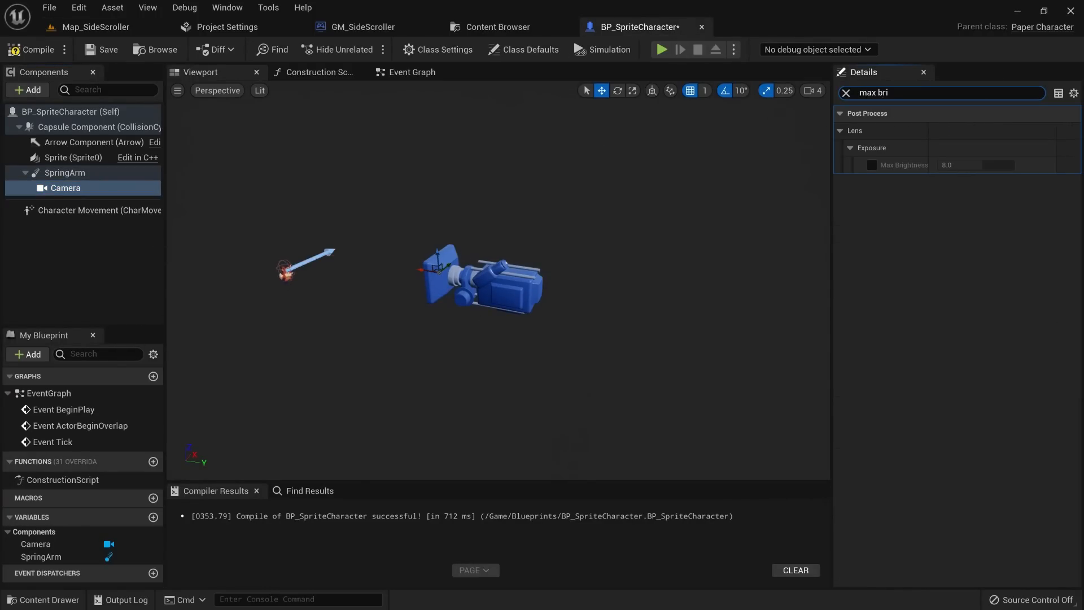
left_click(871, 165)
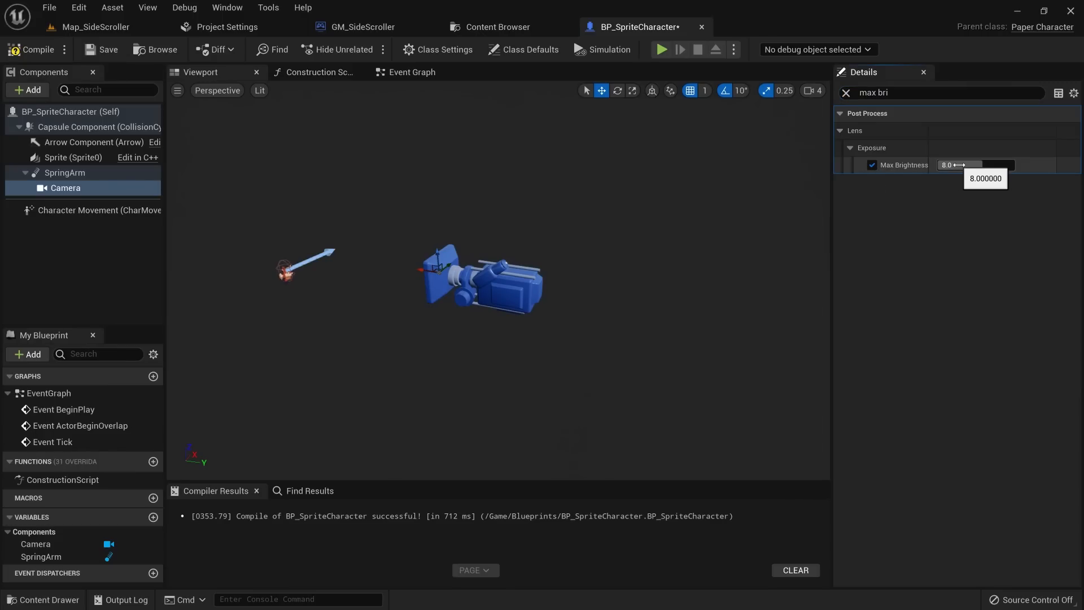
left_click(971, 165)
type("2")
key("Return")
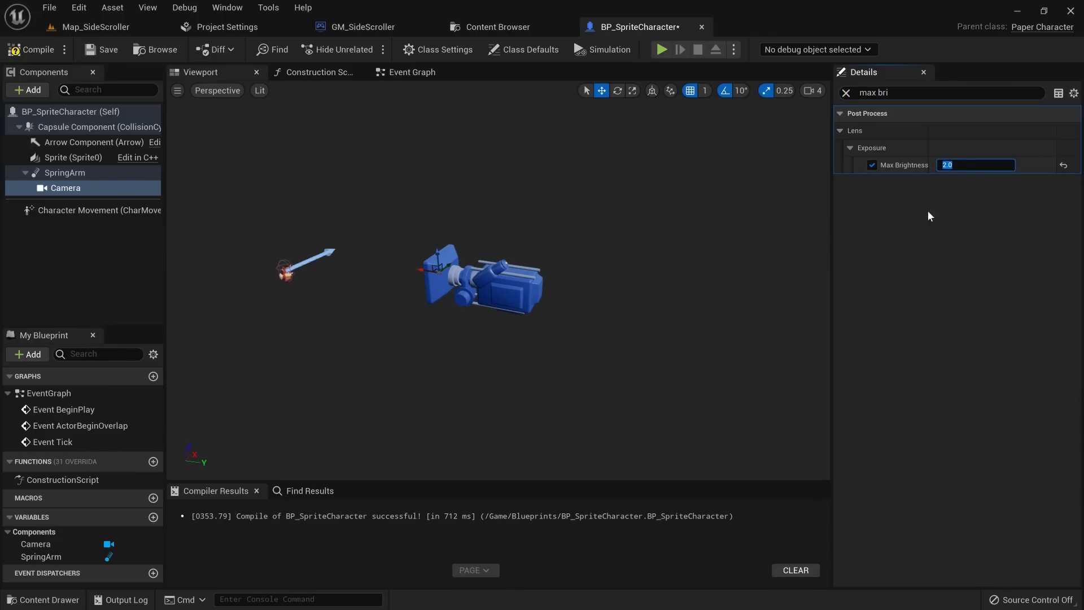
Step: Play-test the Map_SideScroller level to check the camera exposure, and stop the session
left_click(100, 28)
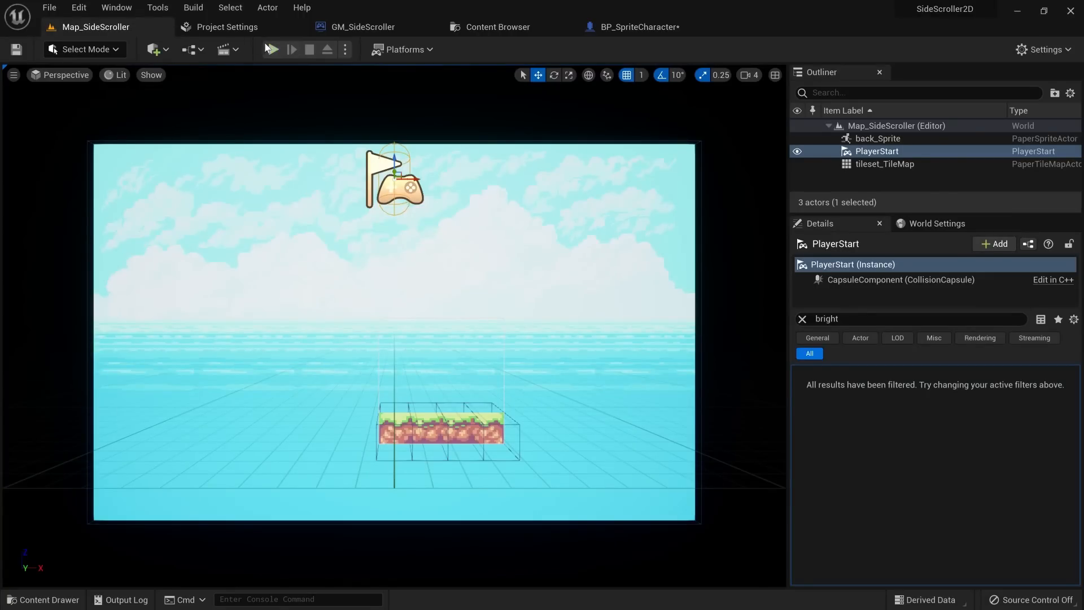
left_click(274, 49)
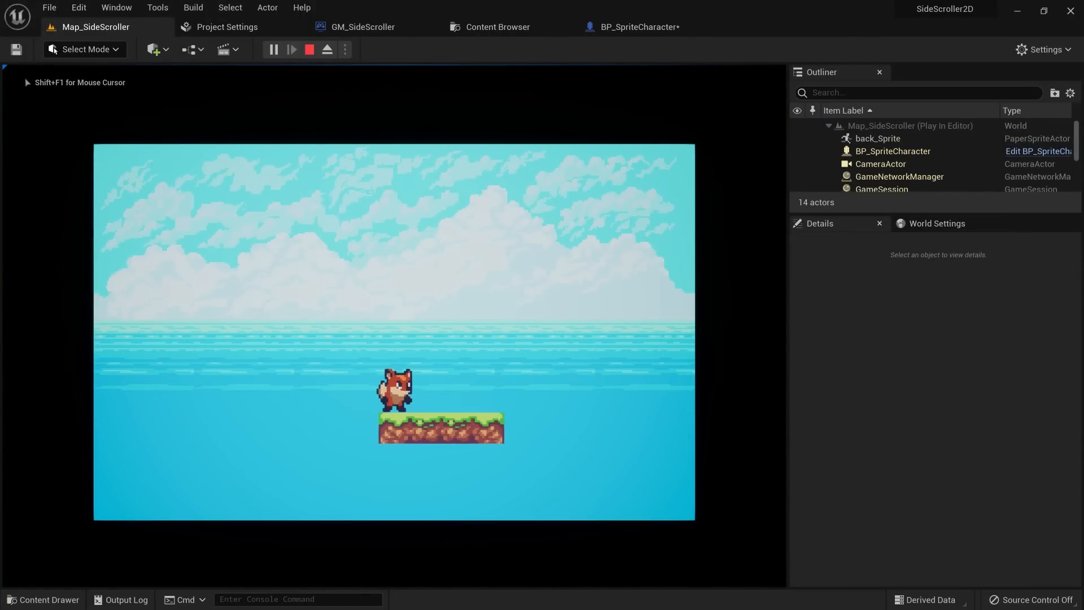
key("Escape")
Step: Add an axis mapping named MoveRight in the project's engine input settings
left_click(77, 9)
left_click(135, 196)
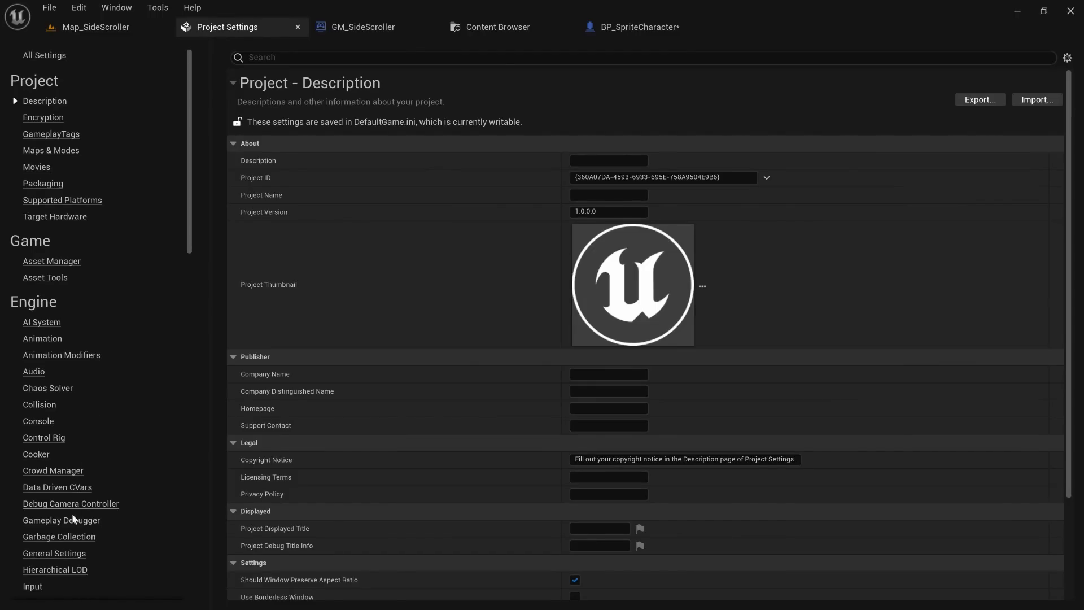
left_click(33, 587)
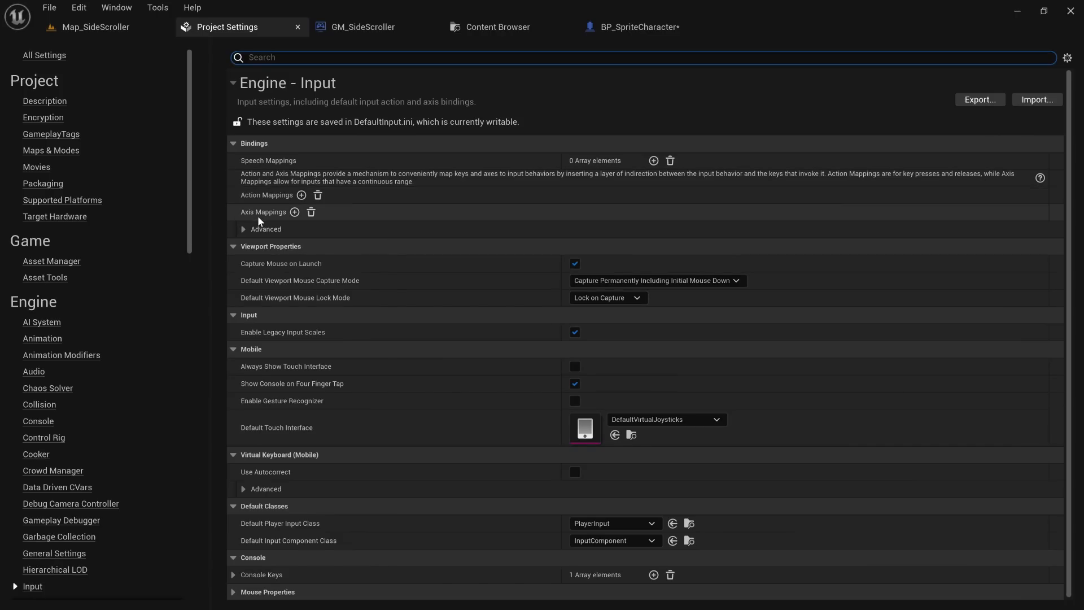
left_click(295, 212)
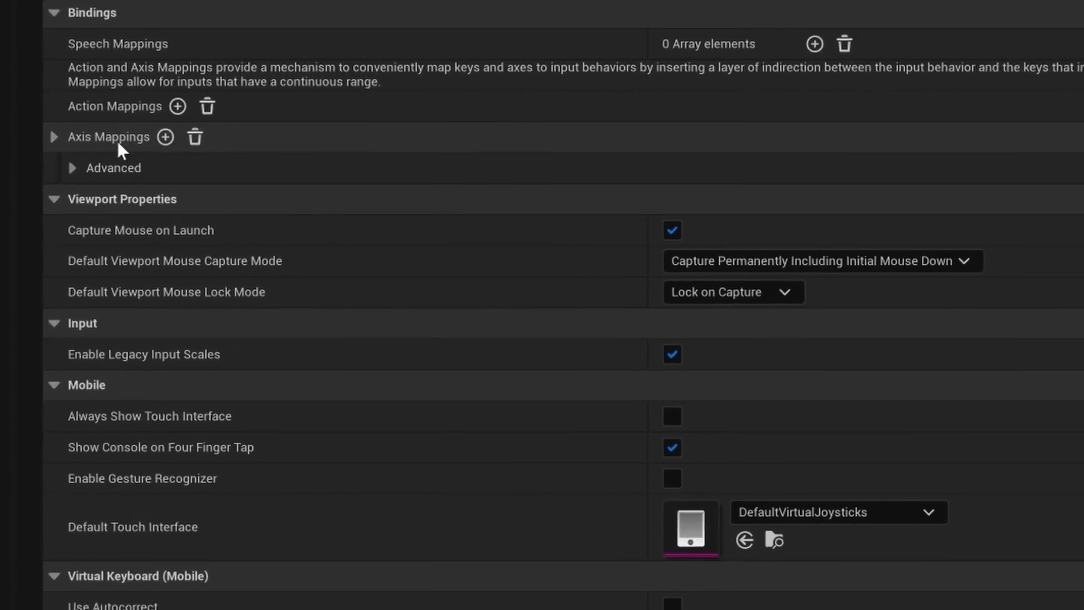
left_click(54, 137)
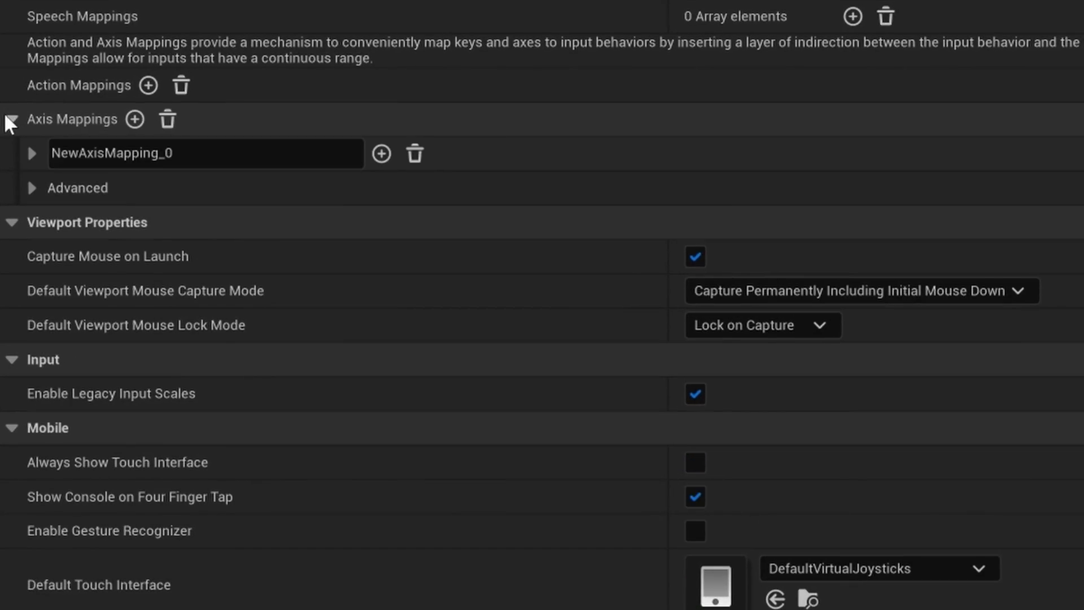
left_click(32, 153)
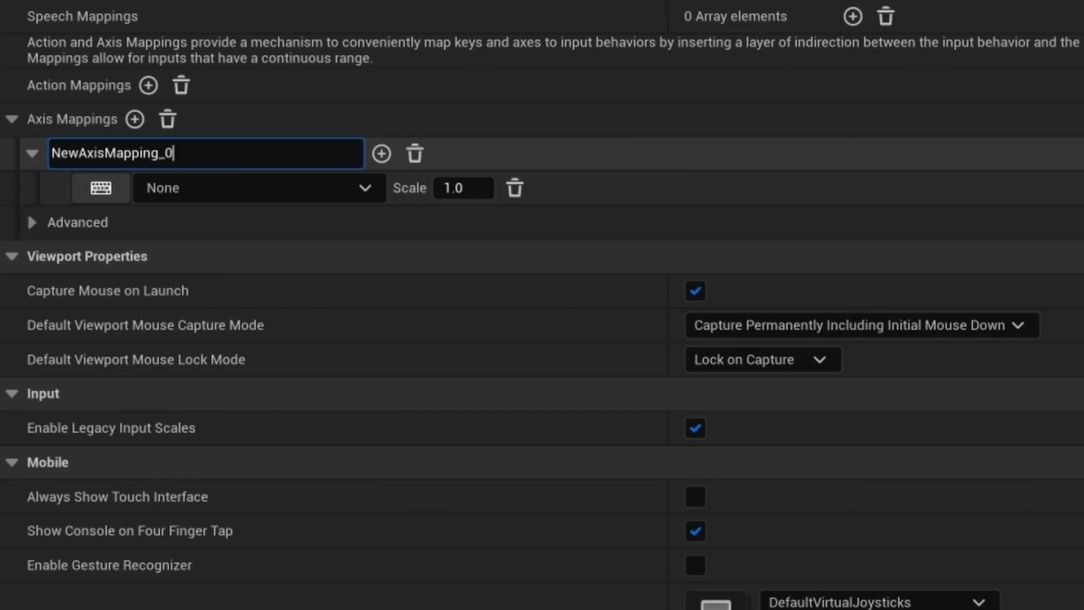
key("ctrl+a")
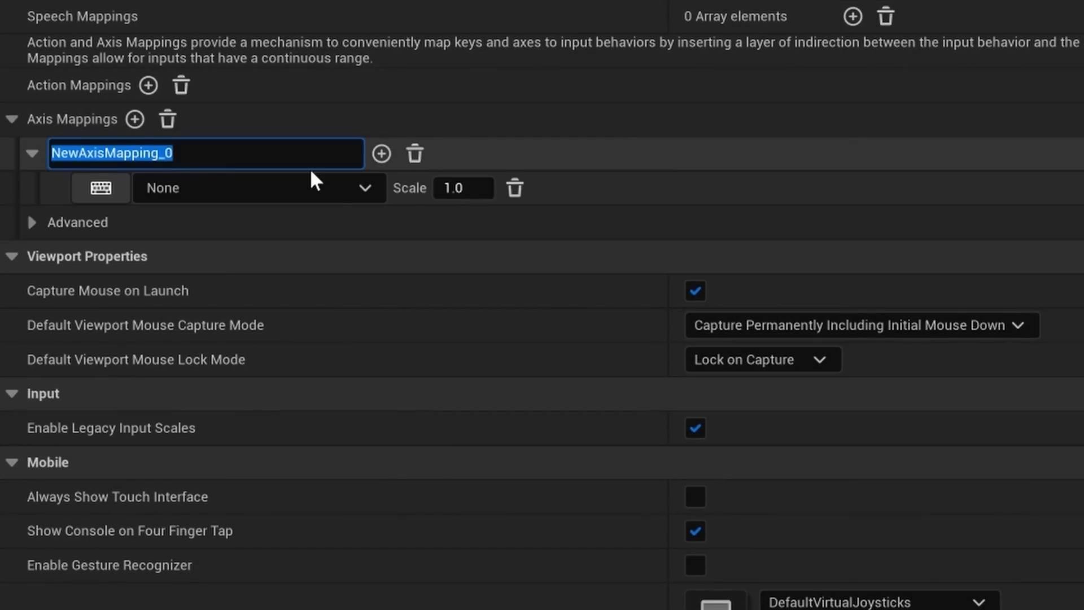
type("MoveRight")
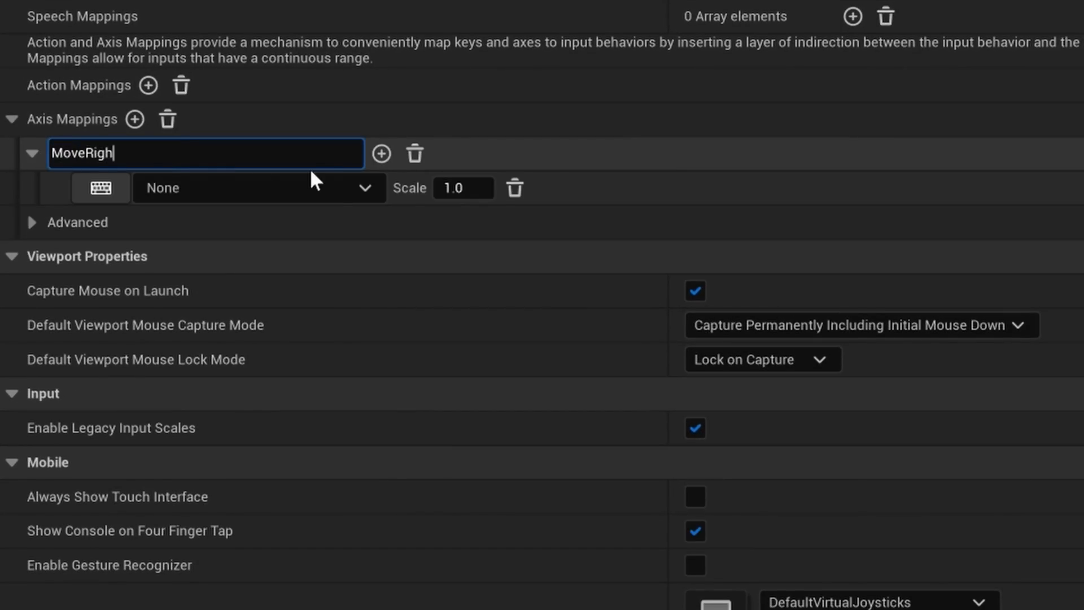
key("Return")
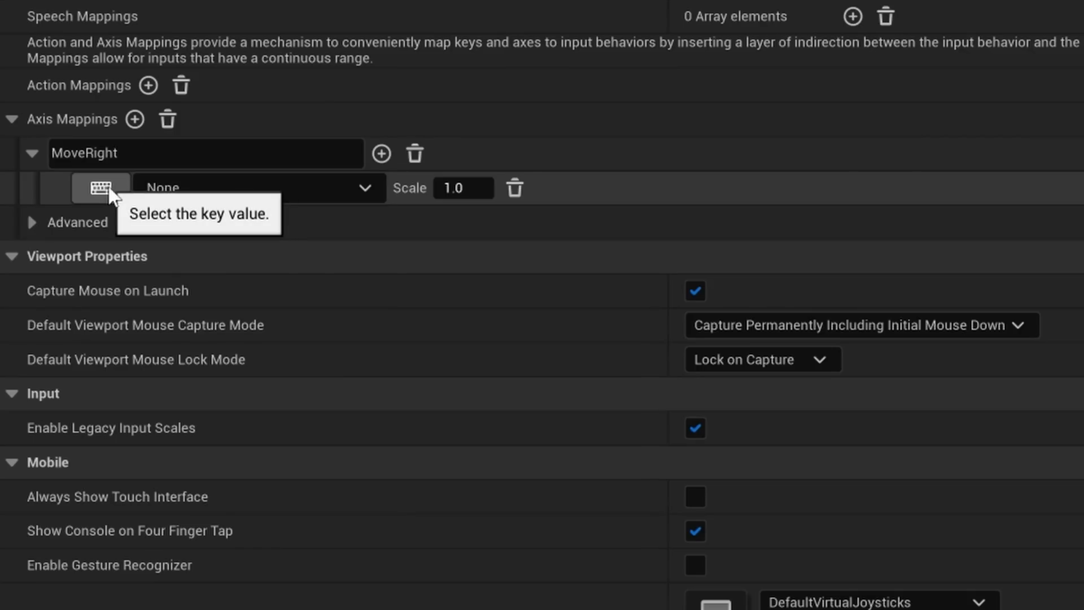
Step: Bind the D key and the Right arrow key to the MoveRight axis mapping
left_click(110, 195)
key("d")
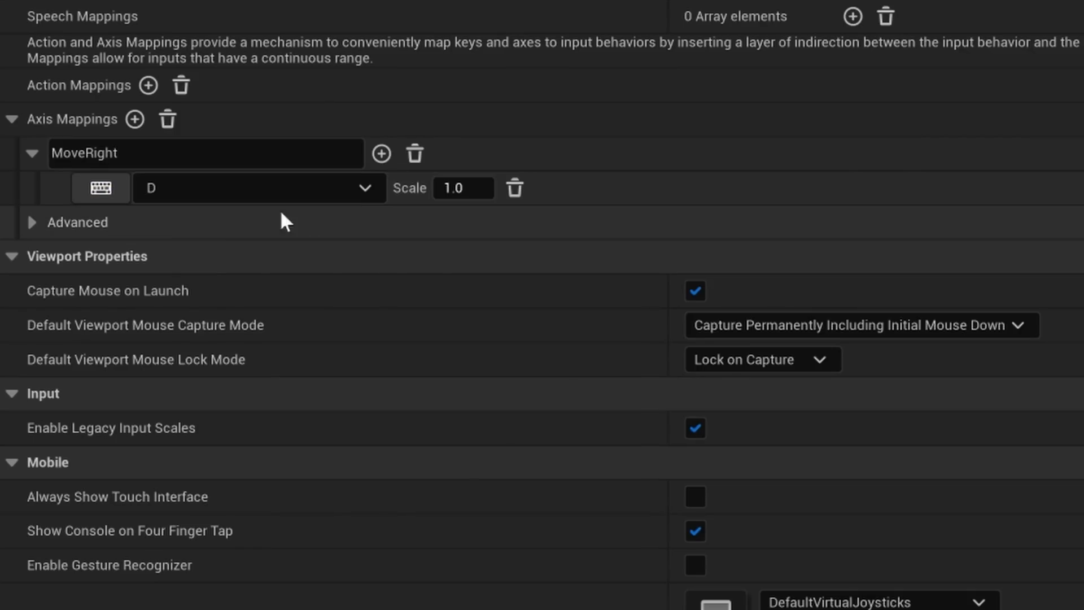
left_click(382, 153)
key("Right")
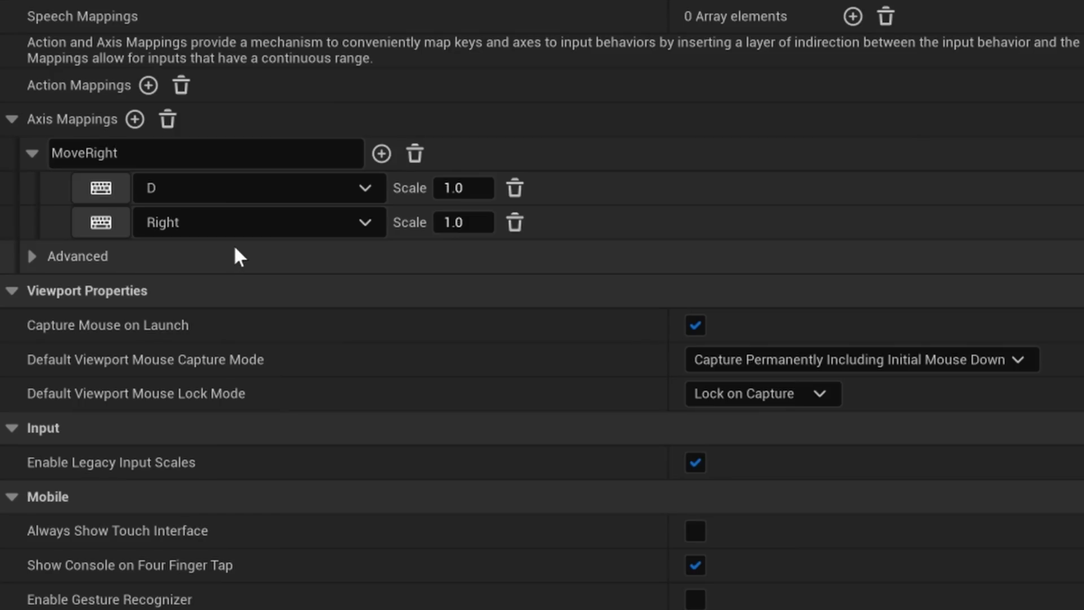
Step: Add the A key to the MoveRight axis mapping with a scale of -1.0
left_click(382, 153)
left_click(109, 260)
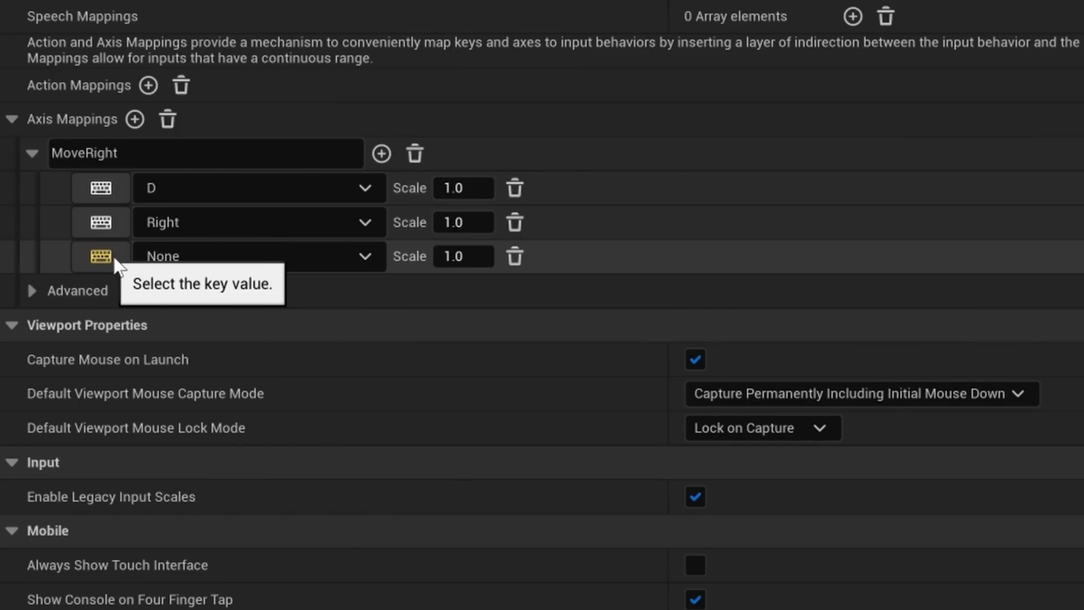
key("a")
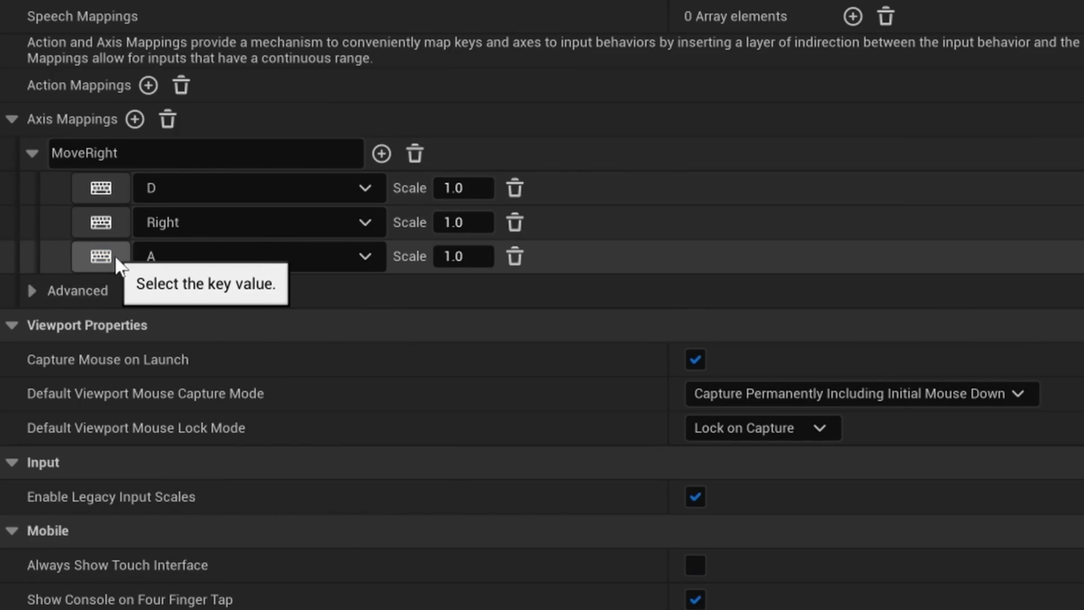
left_click(452, 256)
left_click(454, 256)
key("Left")
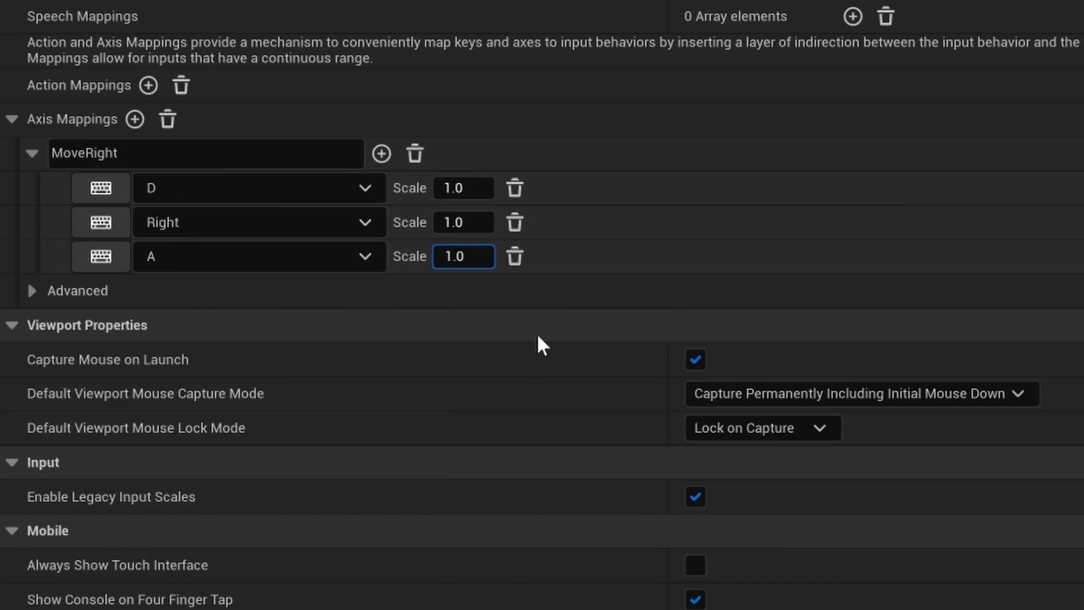
type("-")
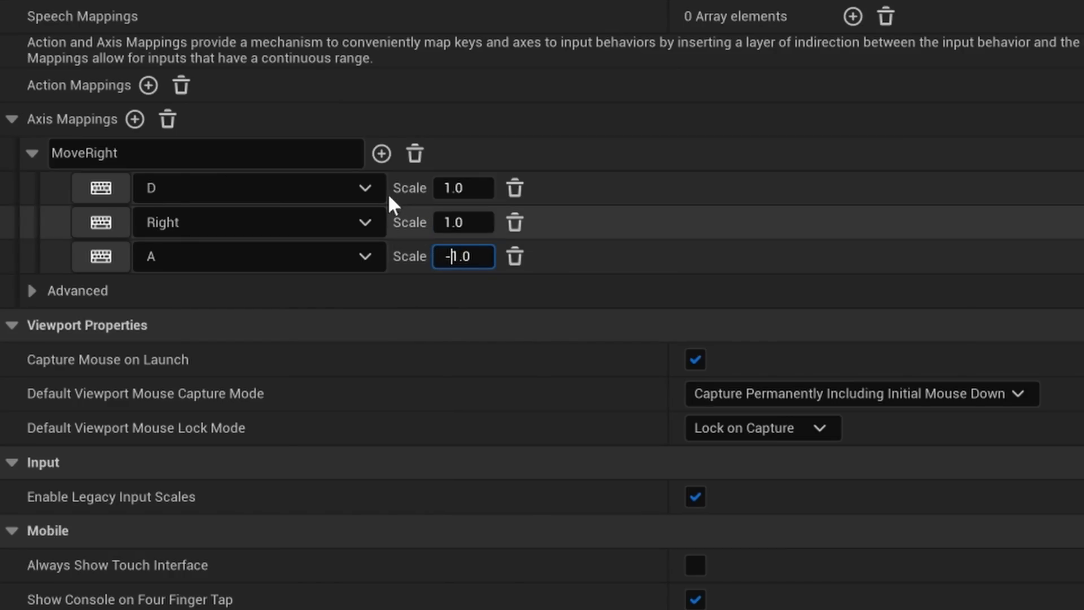
Step: Add the Left arrow key to the MoveRight axis mapping with a scale of -1.0
left_click(382, 154)
left_click(215, 300)
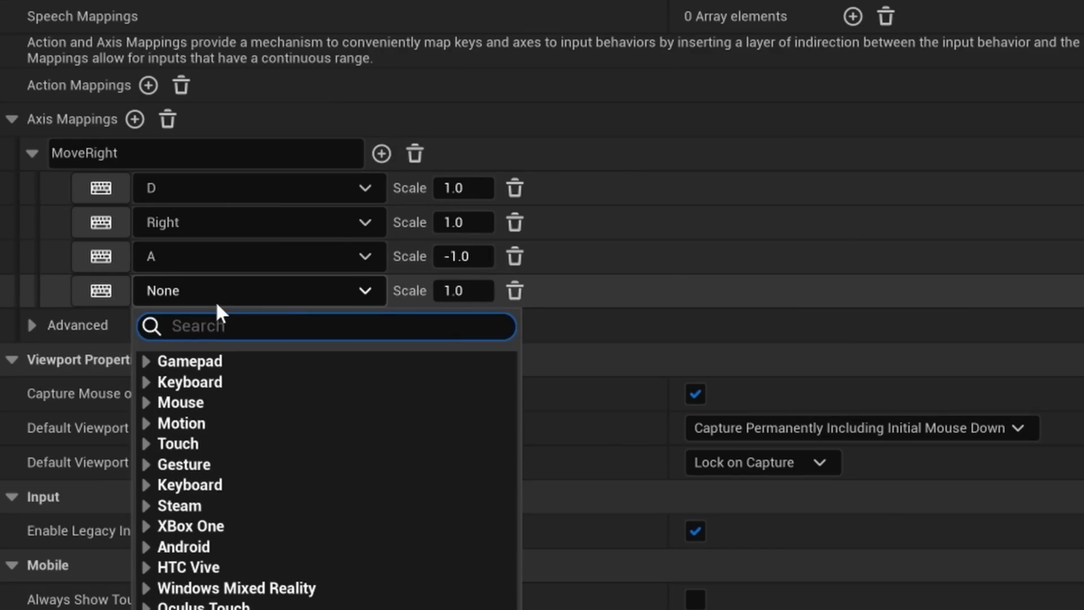
key("Escape")
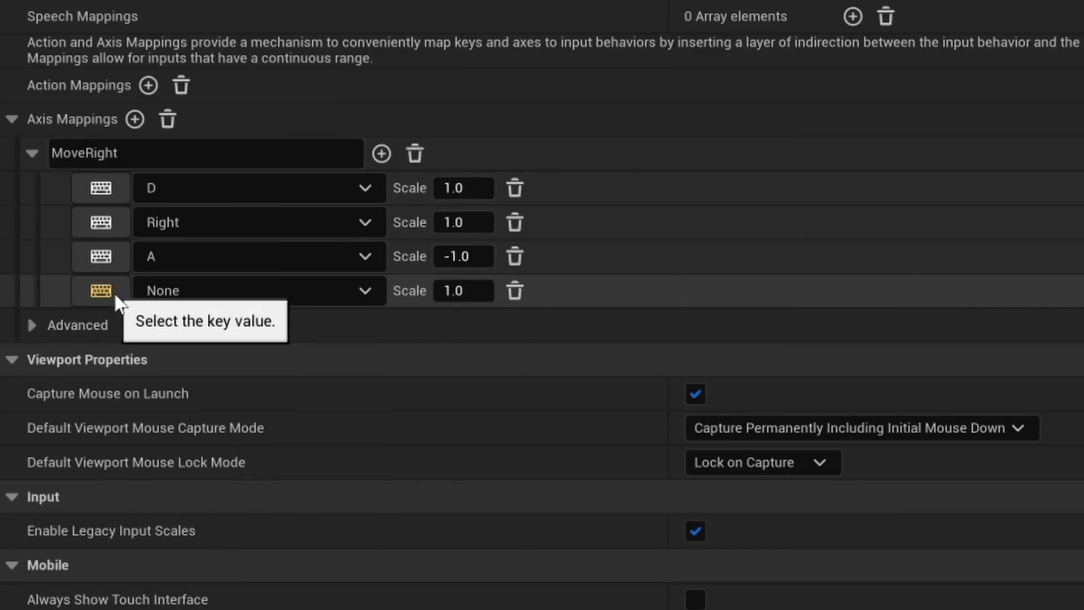
left_click(116, 296)
key("Left")
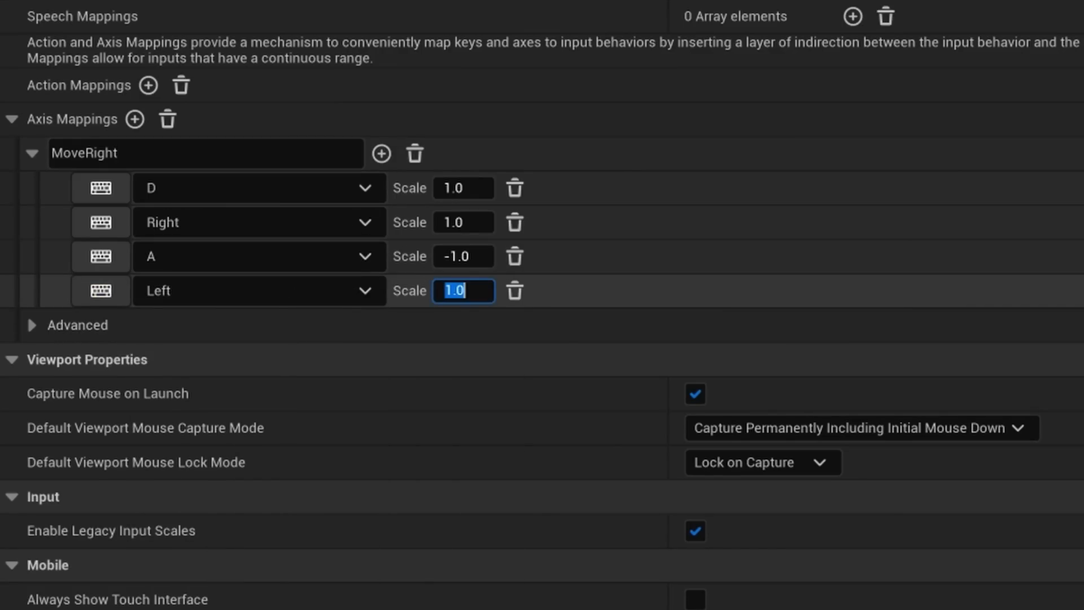
left_click(447, 291)
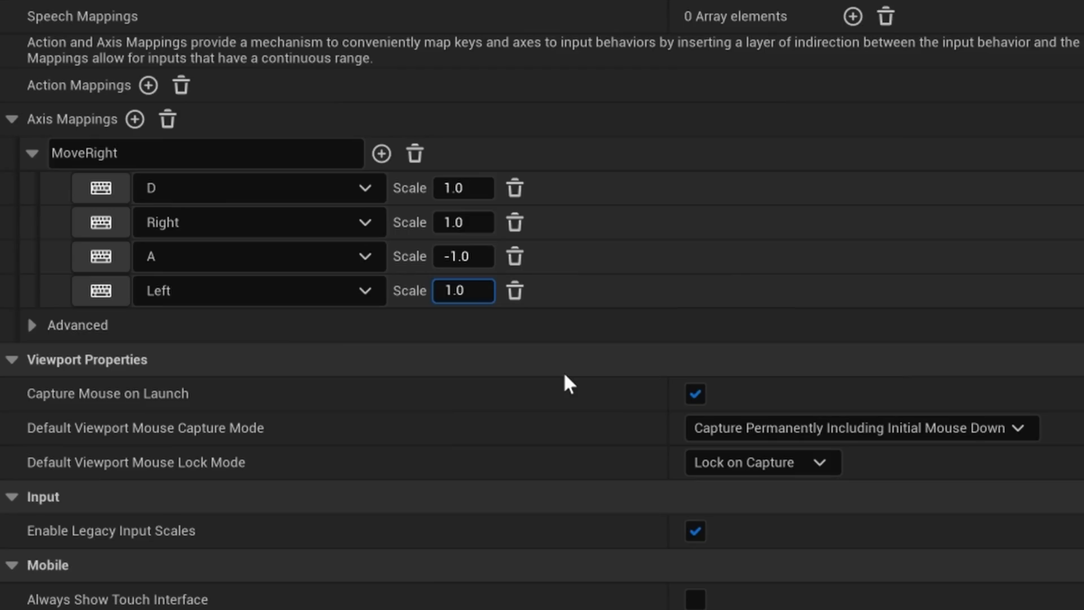
type("-")
key("Return")
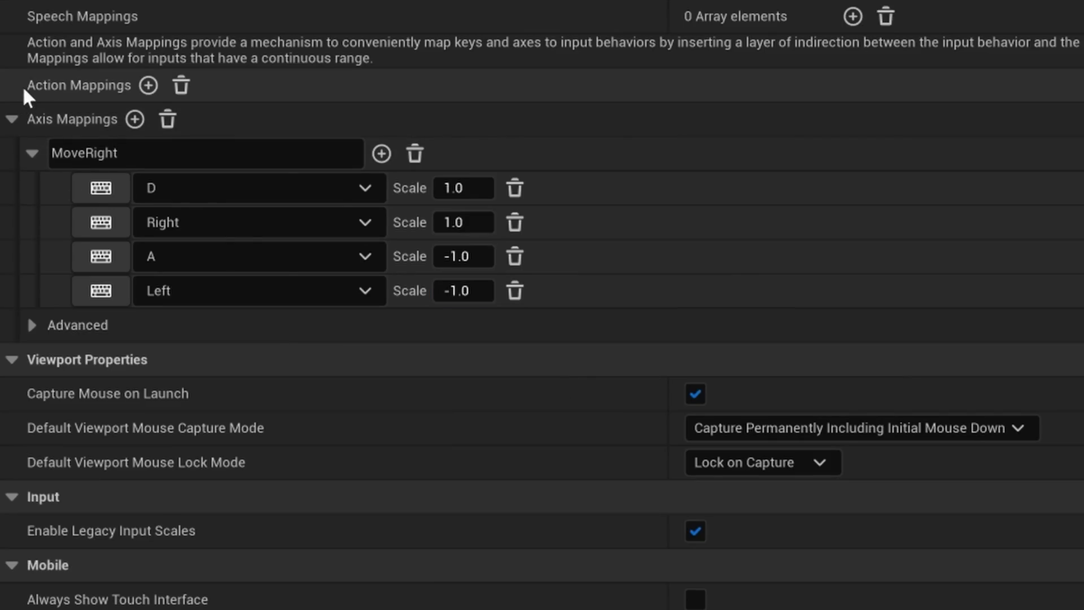
Step: Add an action mapping named Jump and bind it to the Space Bar
left_click(149, 86)
left_click(10, 86)
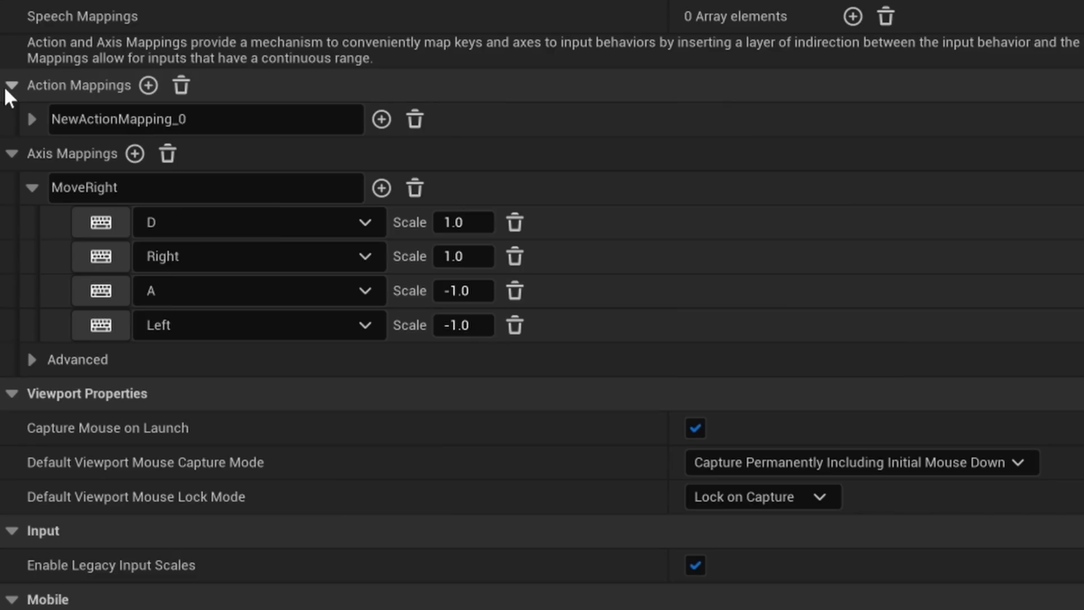
left_click(123, 116)
type("Jump")
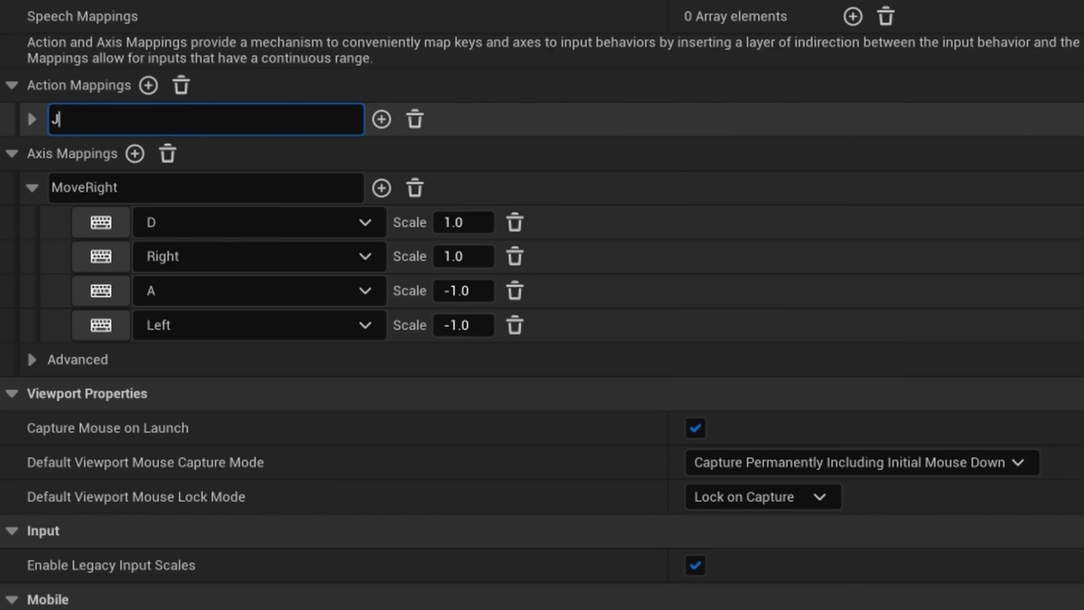
left_click(32, 119)
left_click(101, 153)
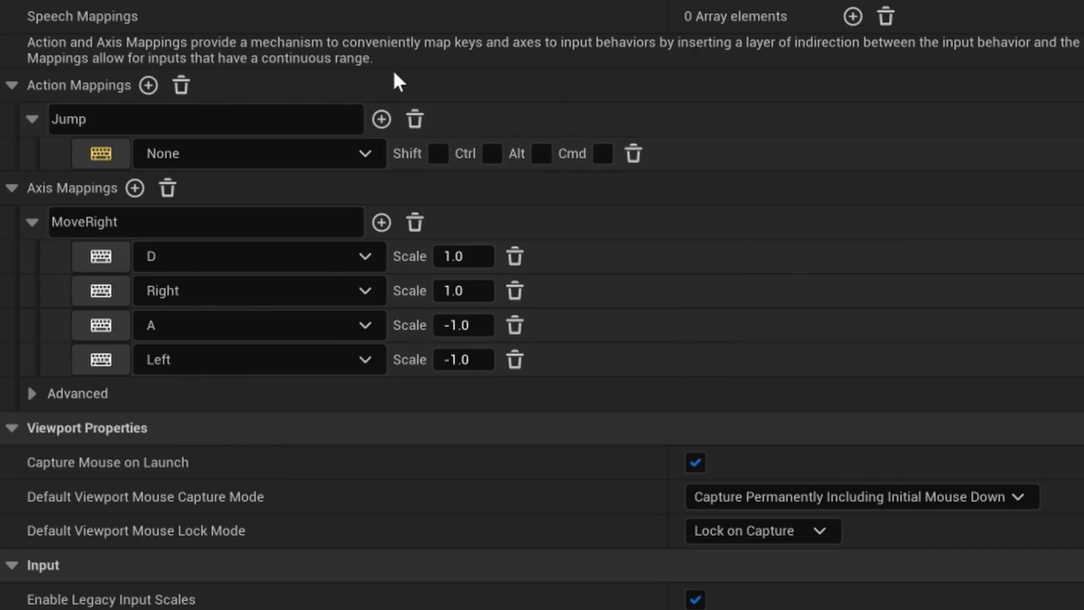
key("space")
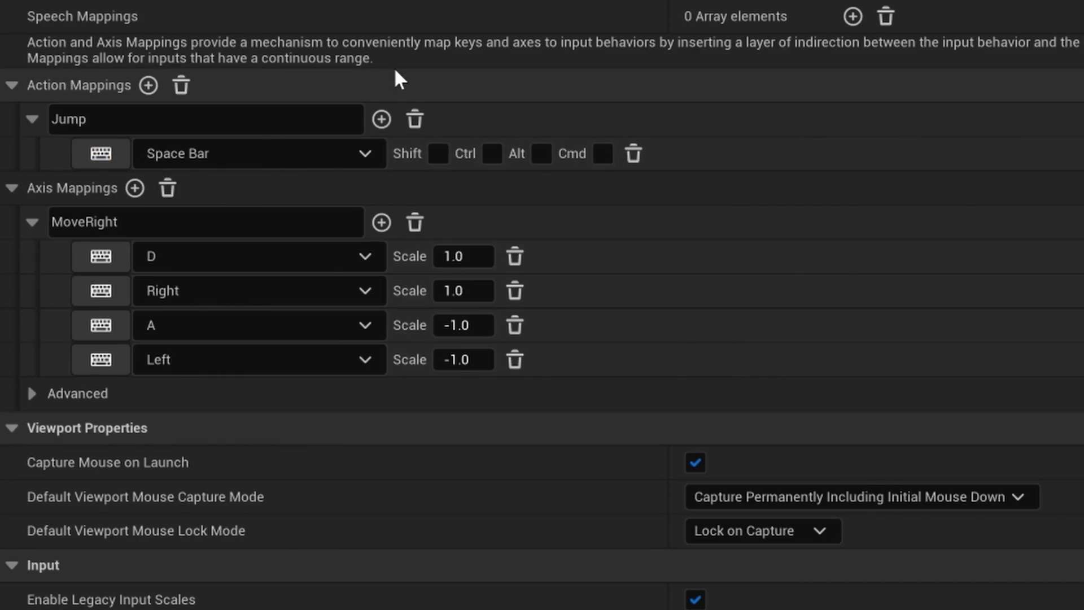
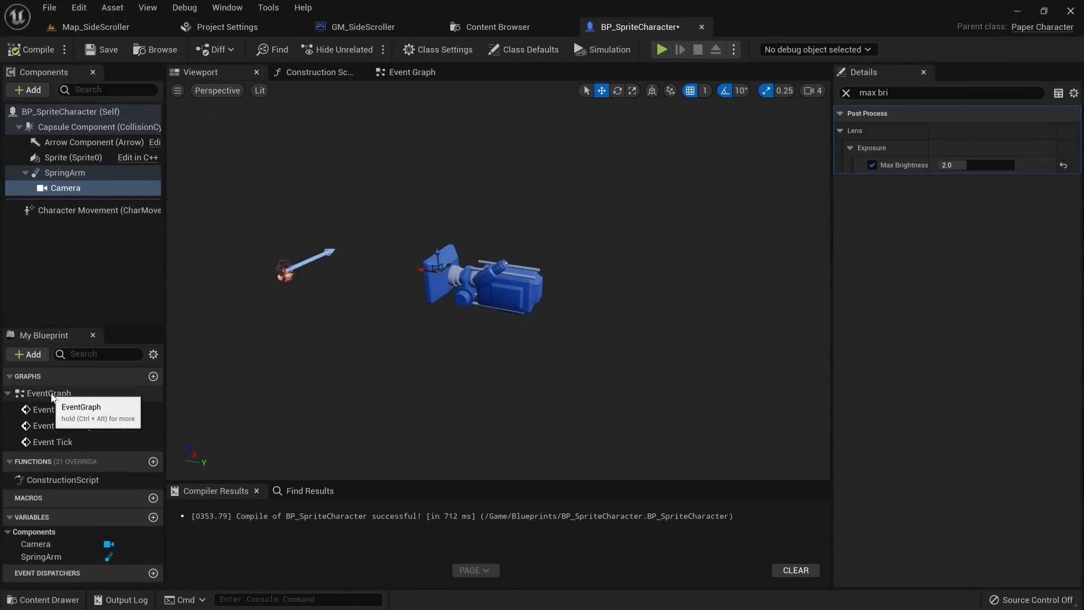
Step: Add the MoveRight axis event to BP_SpriteCharacter's event graph and place it below the Event Tick node
double_click(49, 393)
right_click(253, 255)
type("input ")
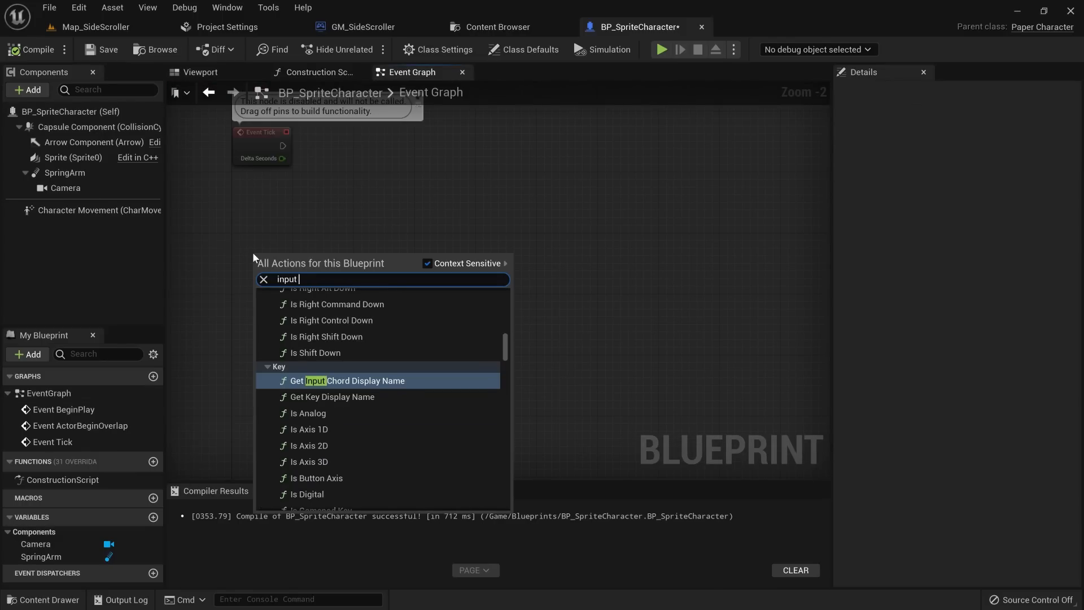
type("event moveR")
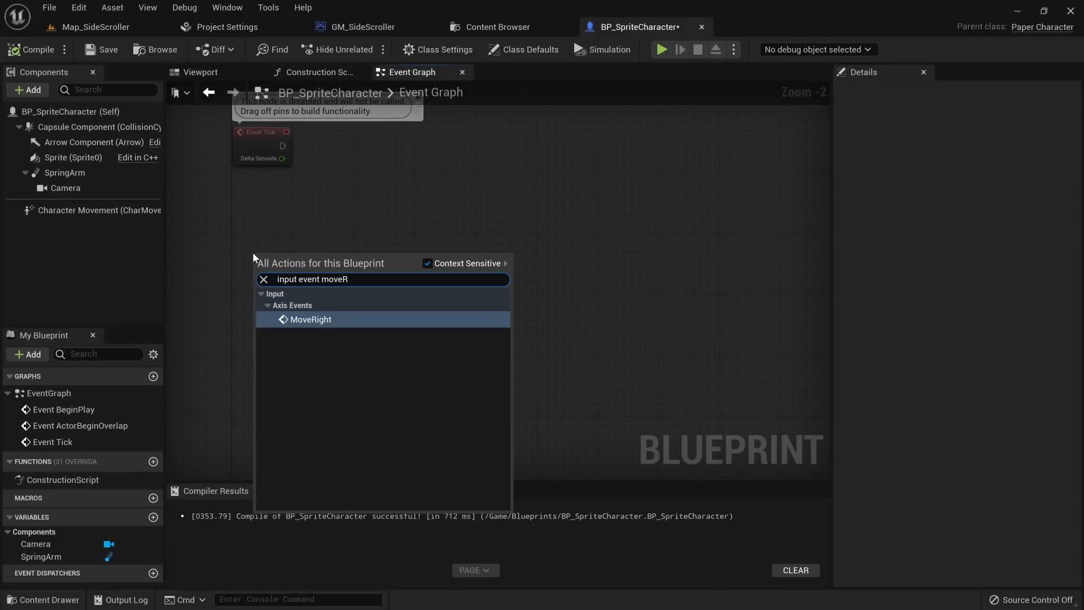
key("Return")
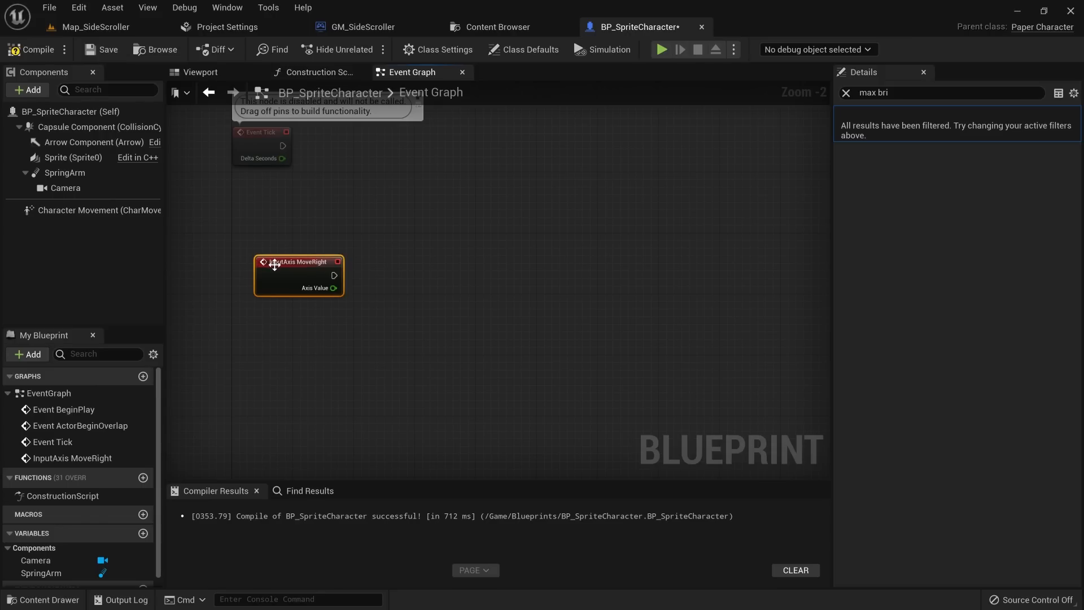
left_click_drag(274, 264, 252, 222)
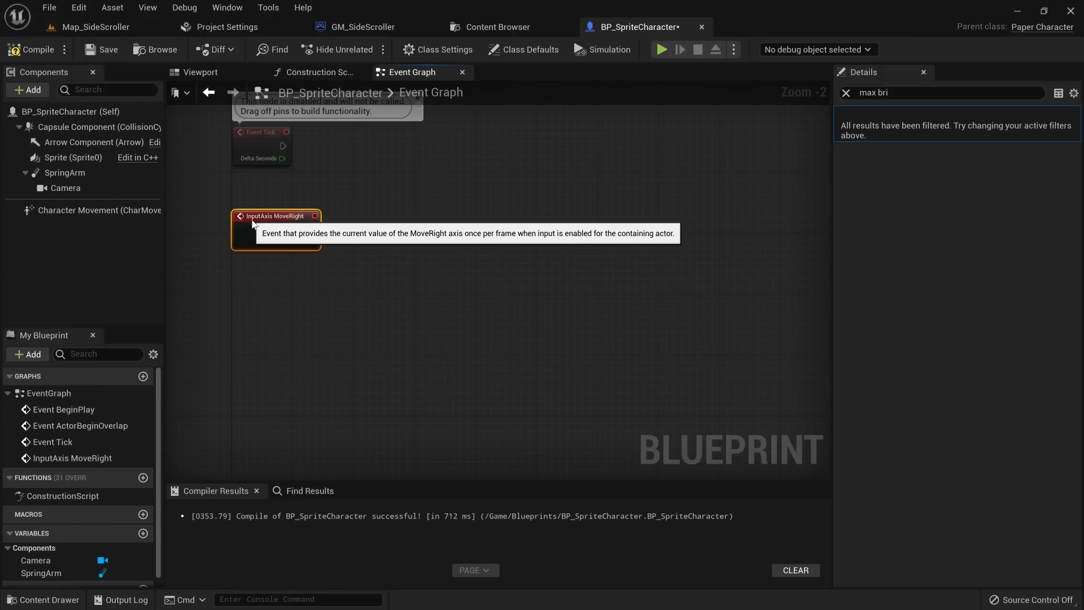
left_click(371, 239)
scroll(372, 239, "up", 2)
right_click_drag(372, 239, 466, 249)
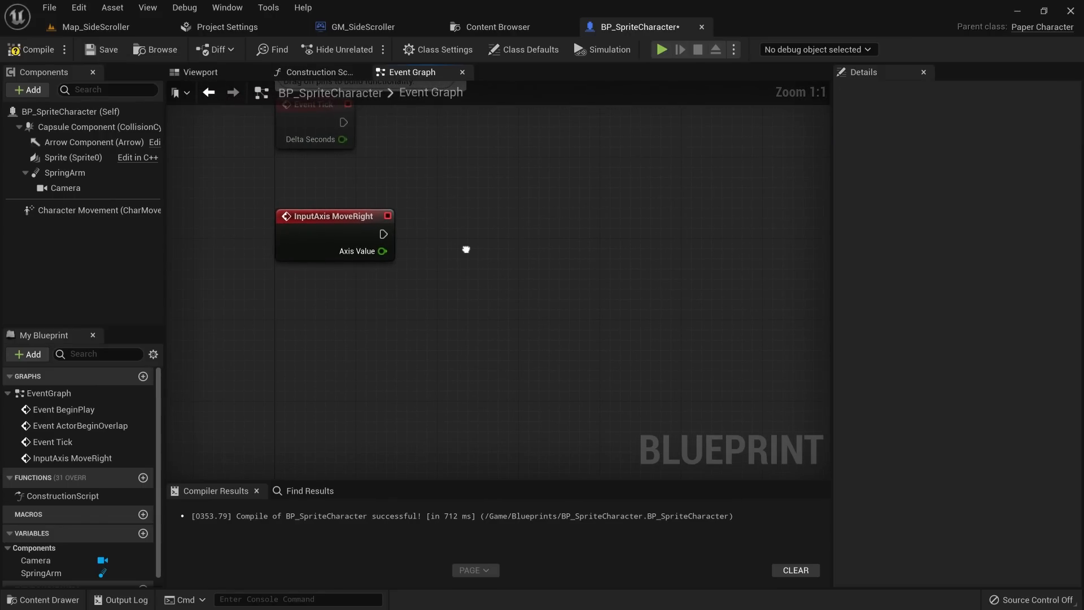
Step: Add an Add Movement Input node to the event graph and execute it from the InputAxis MoveRight event
right_click(465, 249)
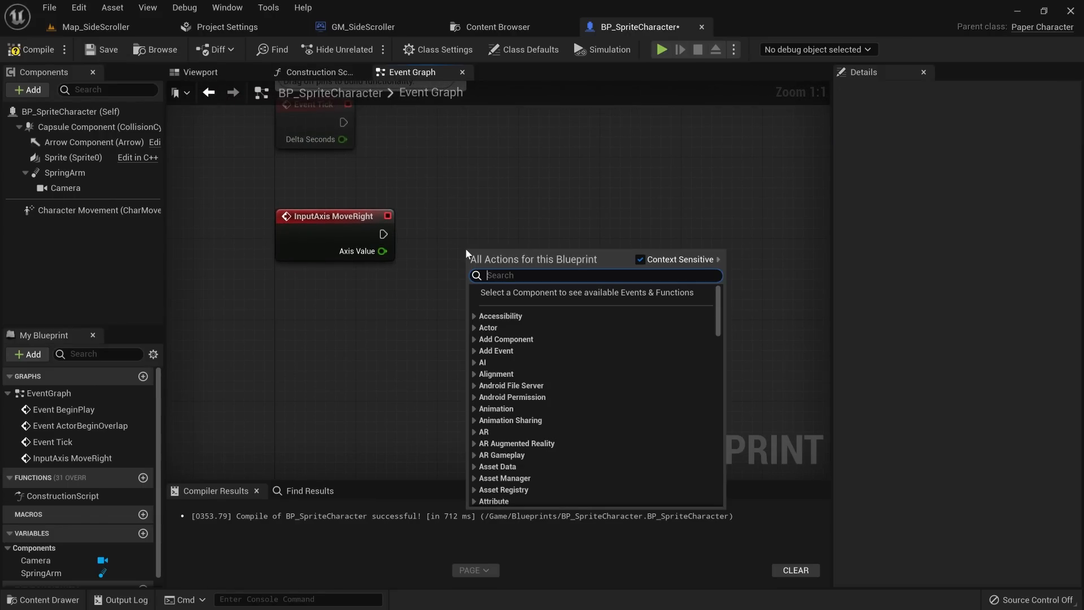
type("add movement input")
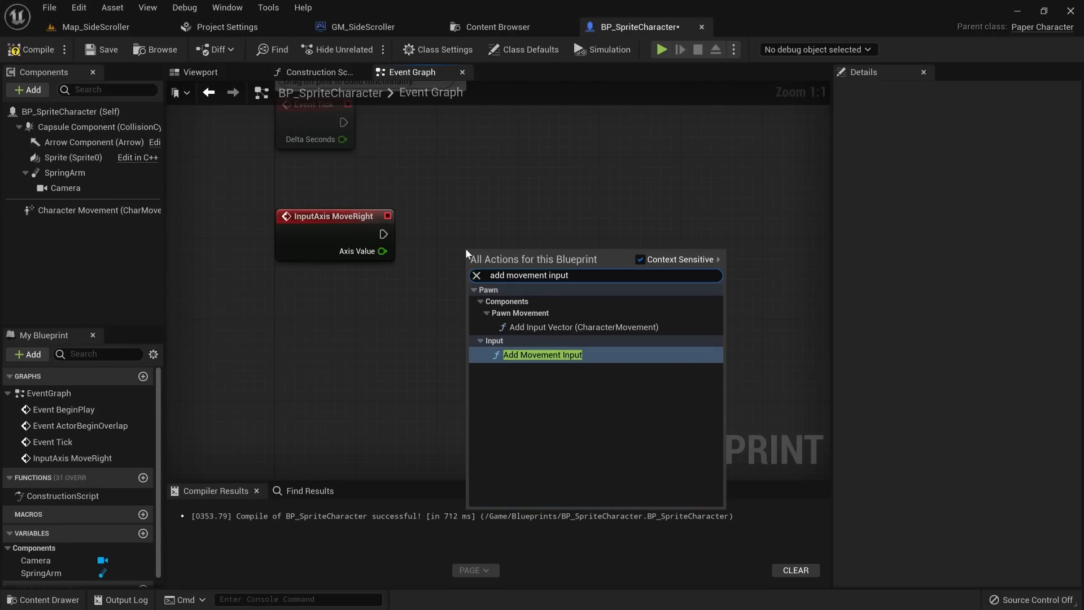
key("Return")
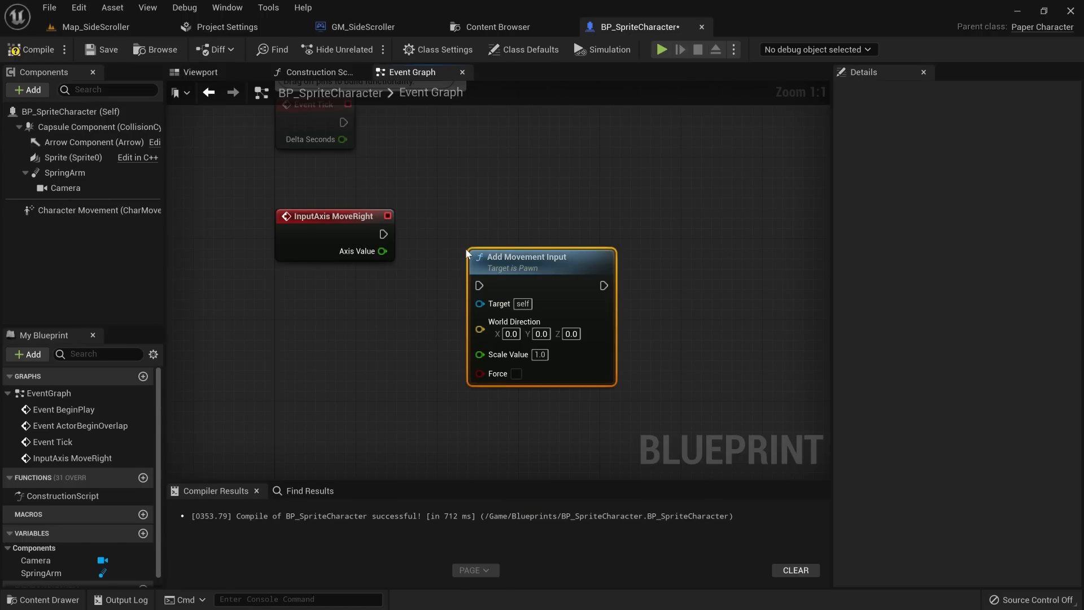
left_click_drag(520, 262, 594, 223)
left_click_drag(383, 234, 563, 207)
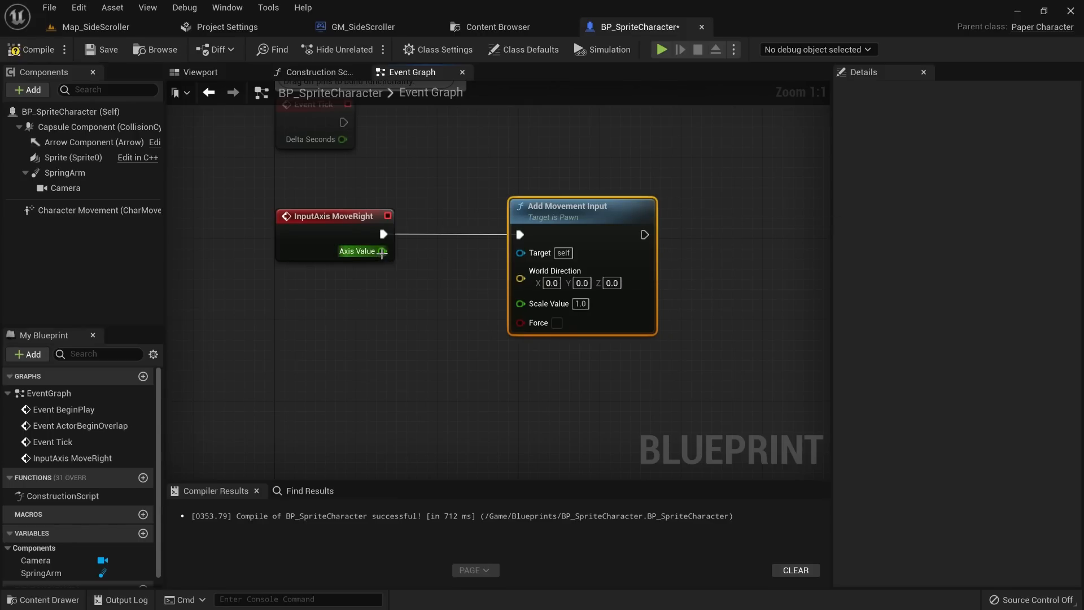
Step: Feed MoveRight's Axis Value into the movement node's Scale Value, set World Direction X to 1.0, and move the node closer to the event
left_click_drag(382, 251, 531, 306)
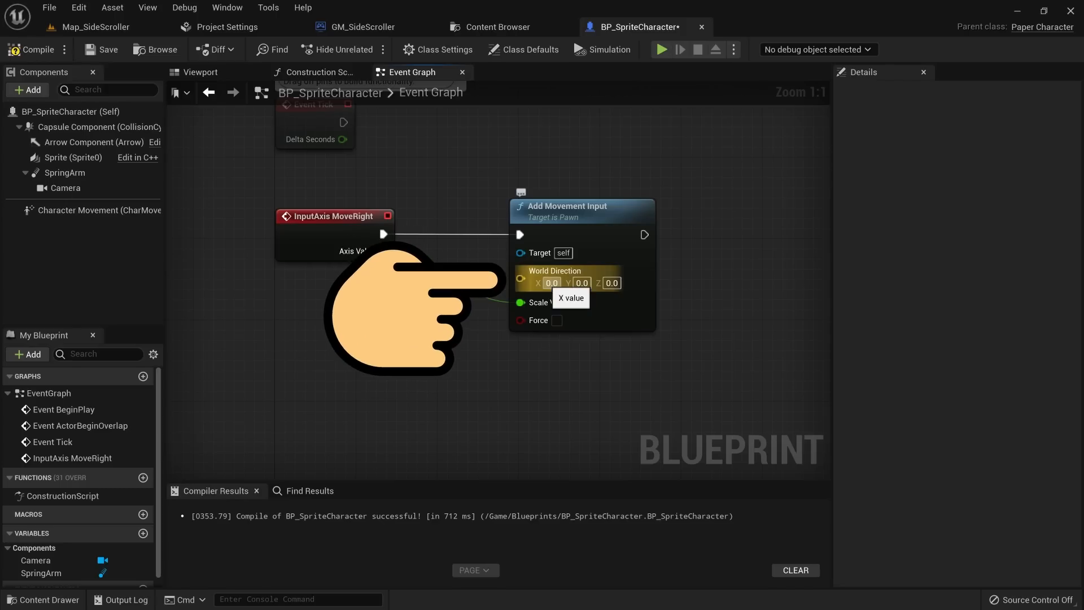
type("1.0")
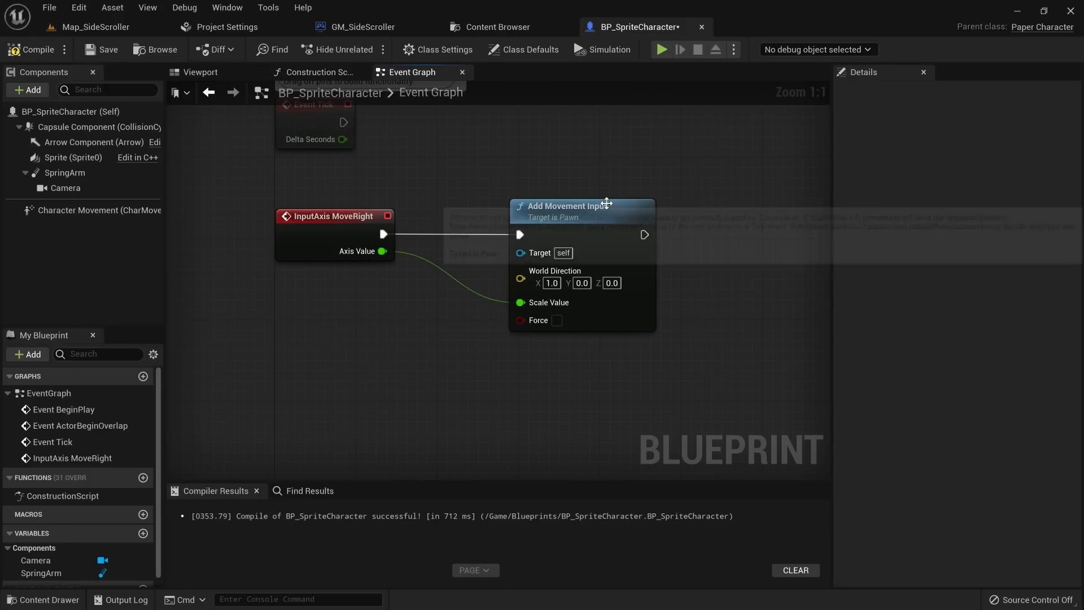
left_click_drag(605, 205, 564, 206)
Step: Play-test the side-scroller map, walking the character back and forth in both directions, then stop the session
key("alt+p")
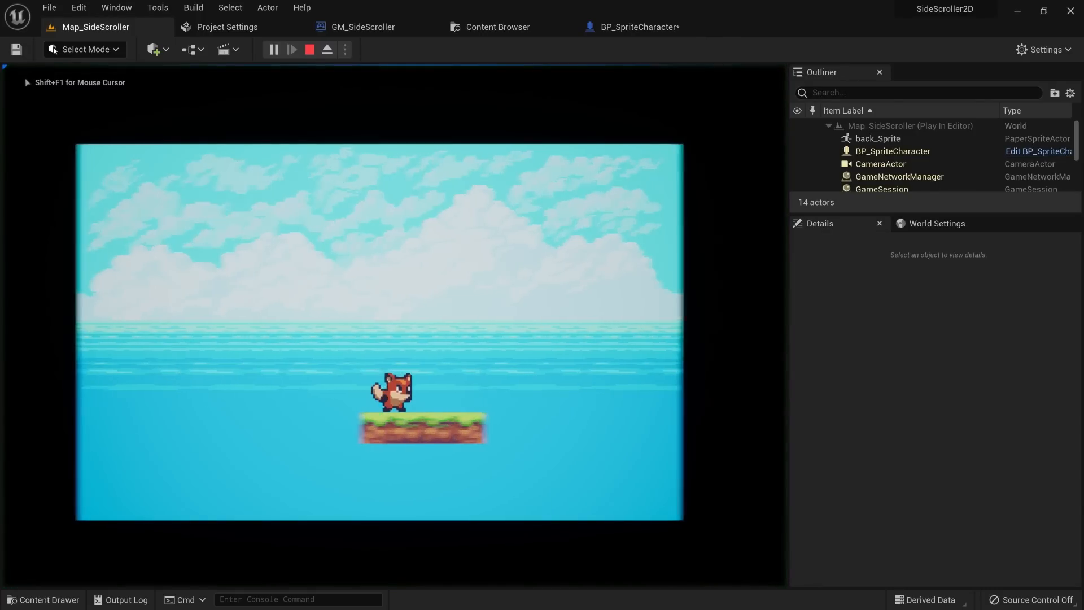
key("a")
key("d")
key("a")
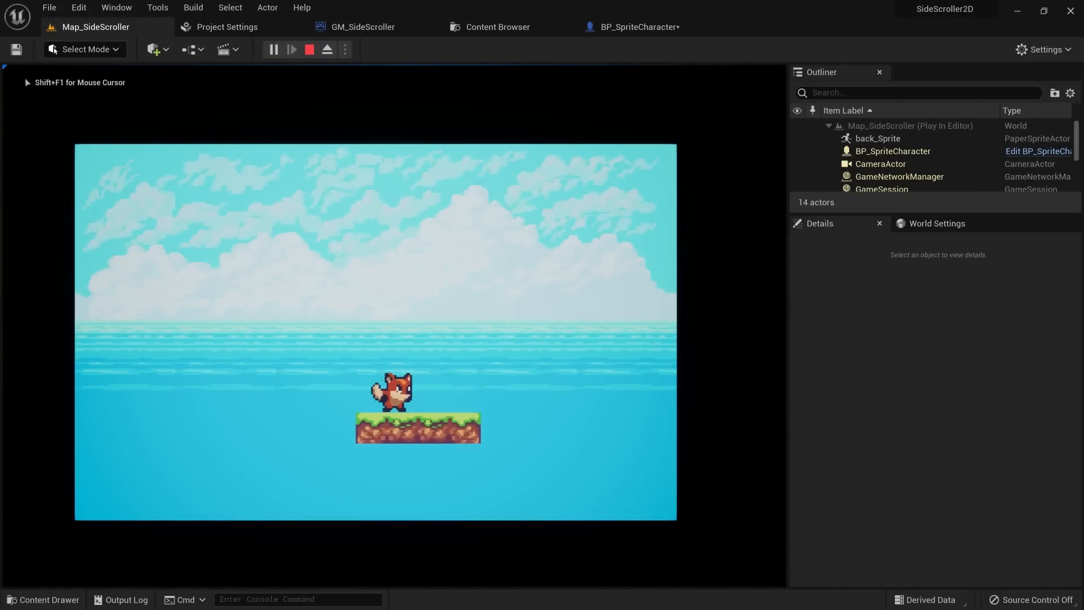
key("d")
key("a")
key("d")
key("a")
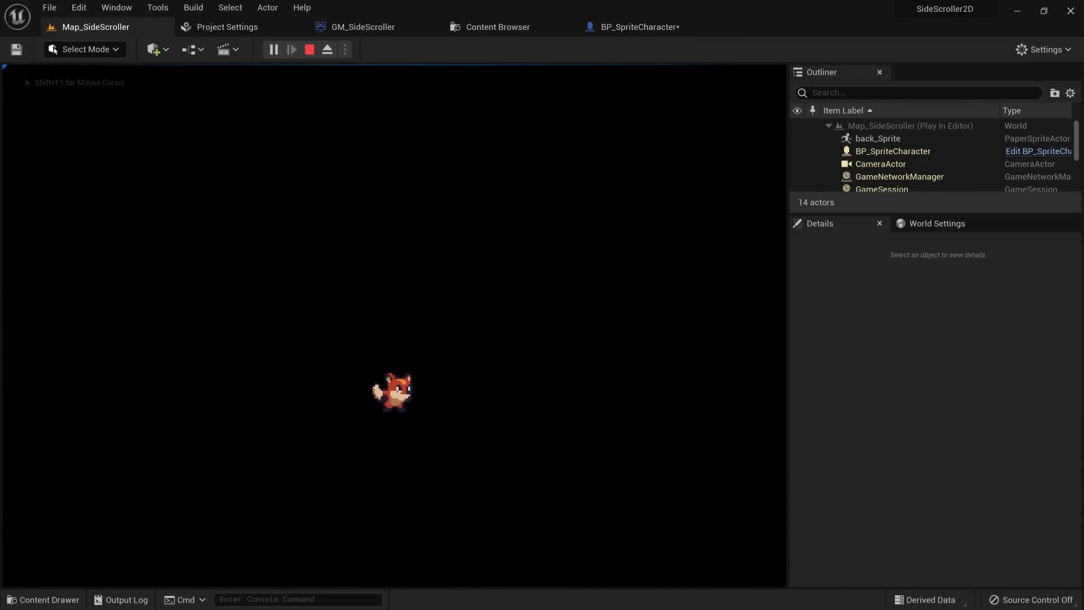
key("Escape")
Step: Add a custom event named UpdateAnimation in BP_SpriteCharacter's event graph, below the movement nodes
left_click(626, 27)
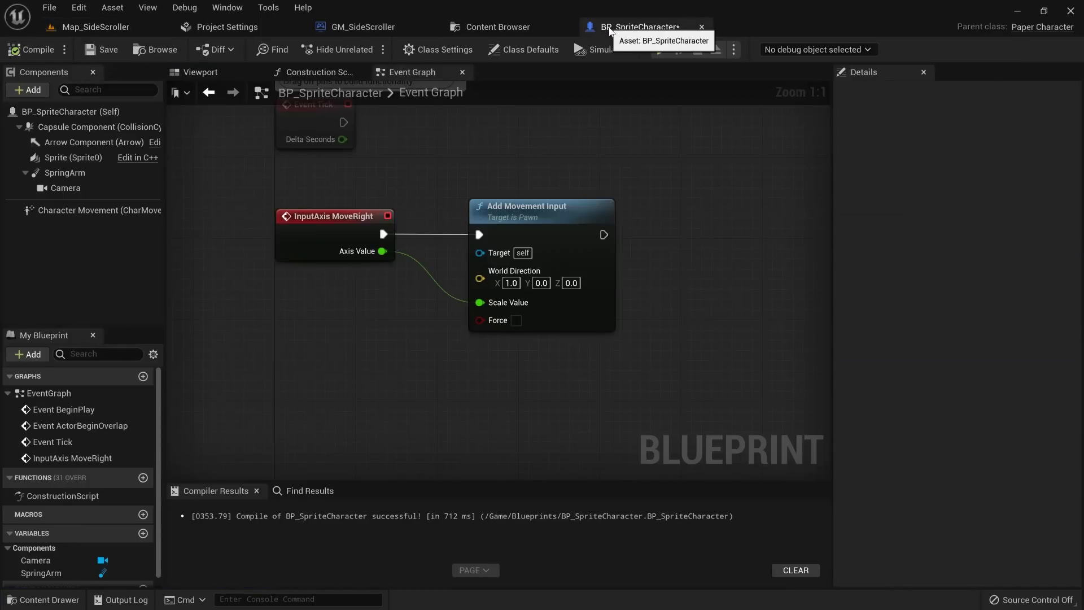
scroll(390, 334, "down", 3)
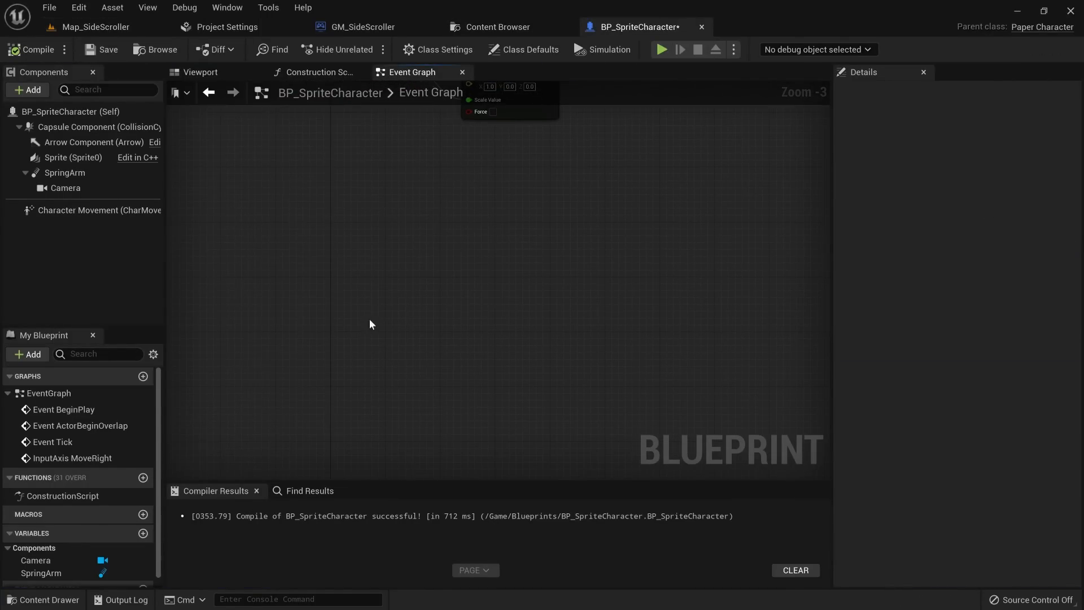
right_click(354, 348)
type("custom")
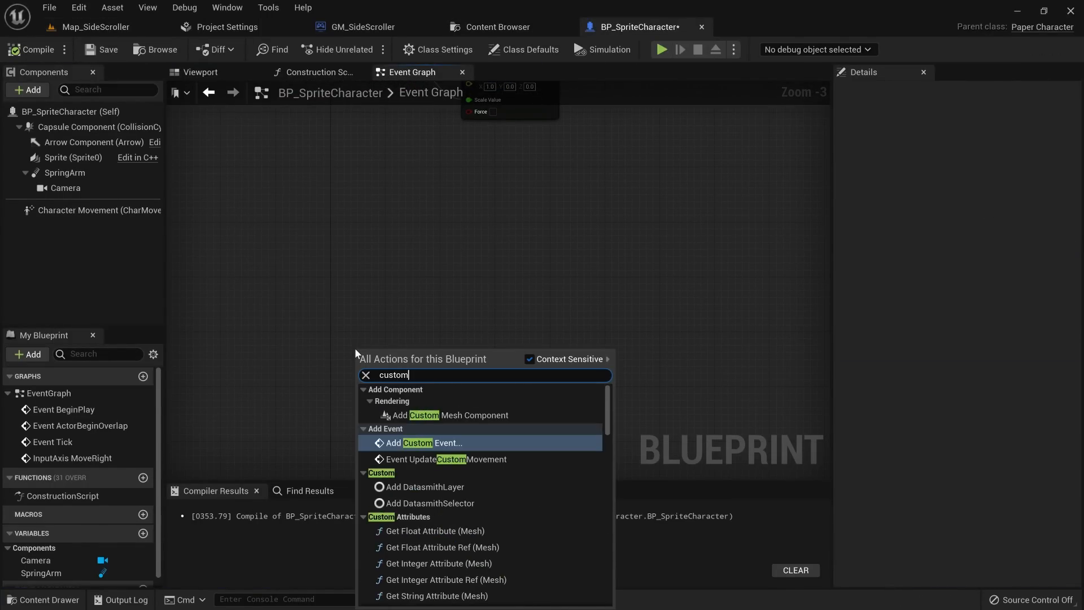
type(" even")
key("Return")
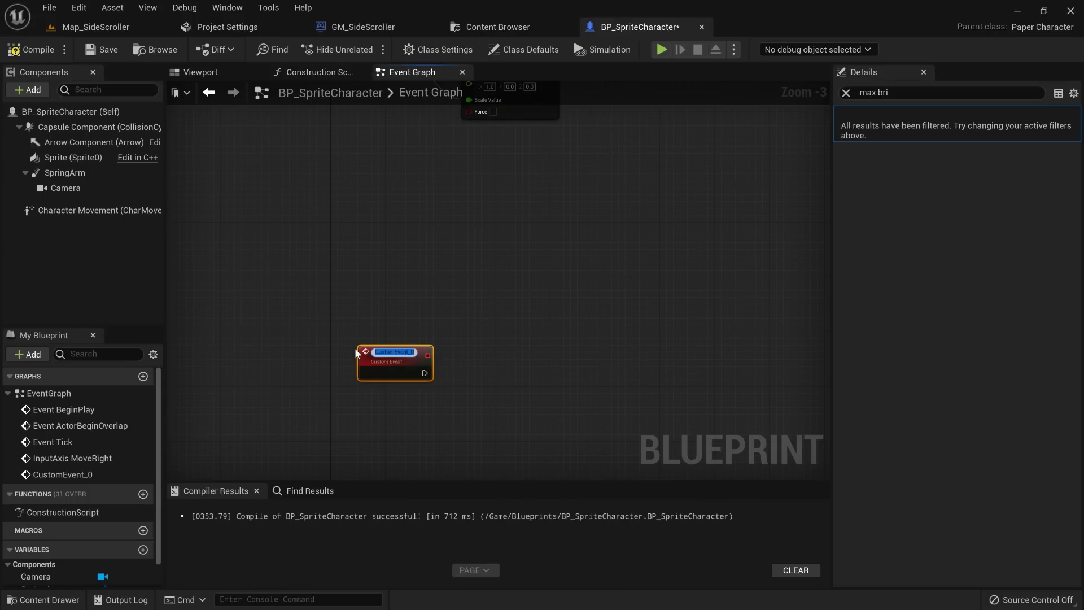
type("UpdateAnimation")
key("Return")
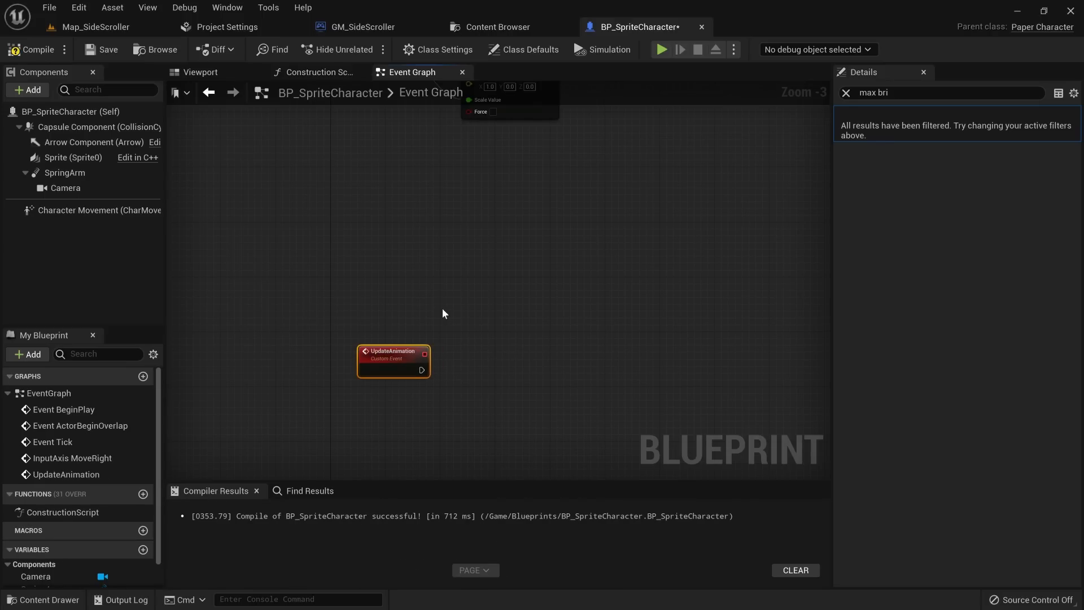
left_click(457, 344)
right_click_drag(466, 366, 424, 342)
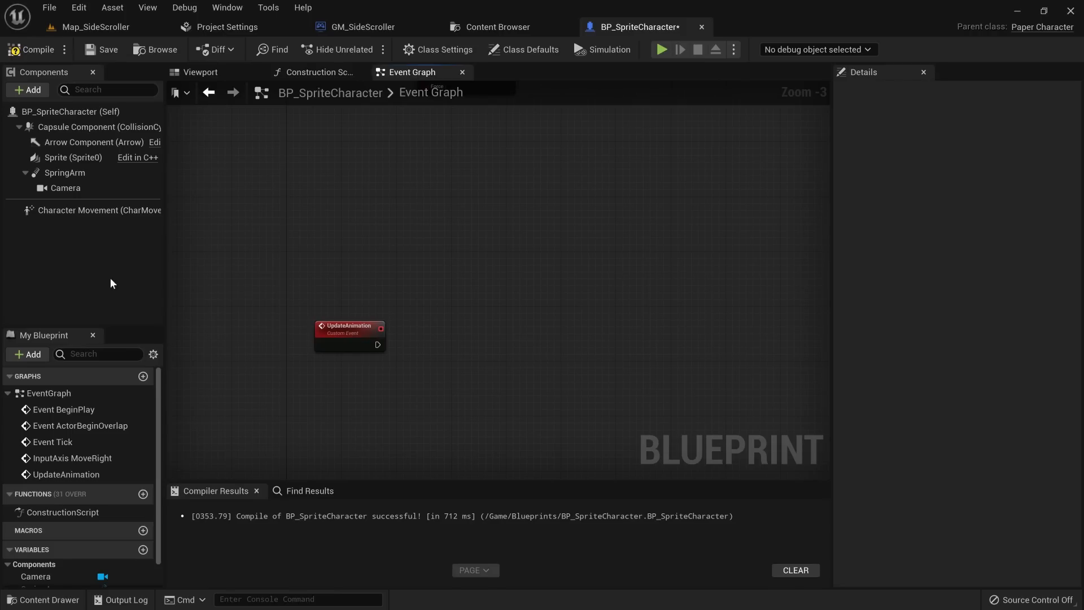
Step: Place a Character Movement reference below the UpdateAnimation event and get its Velocity
left_click_drag(92, 211, 412, 374)
type("velocity")
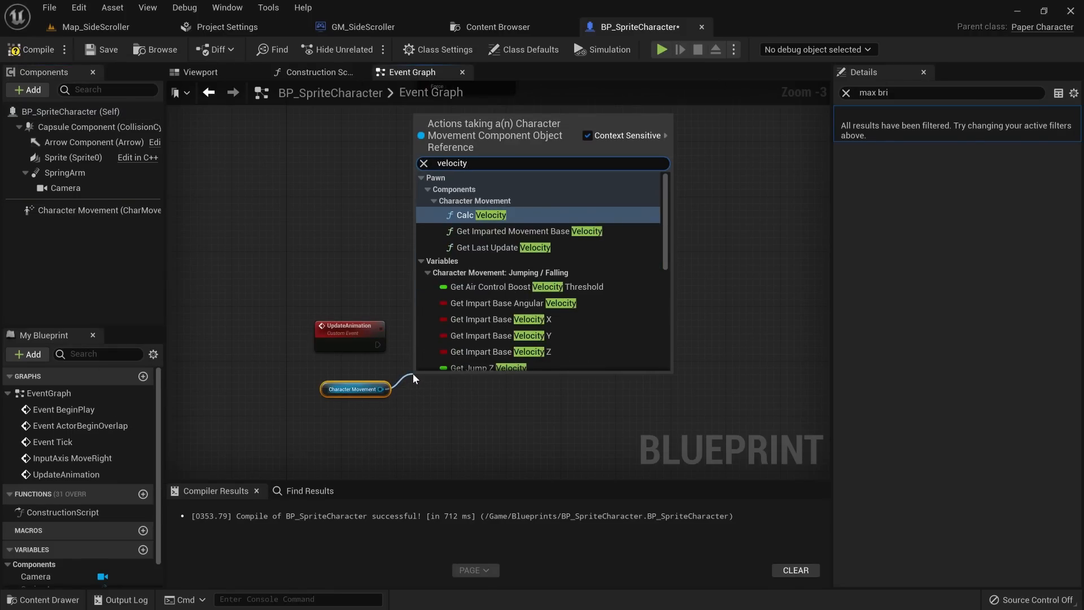
scroll(547, 308, "down", 5)
scroll(547, 308, "down", 3)
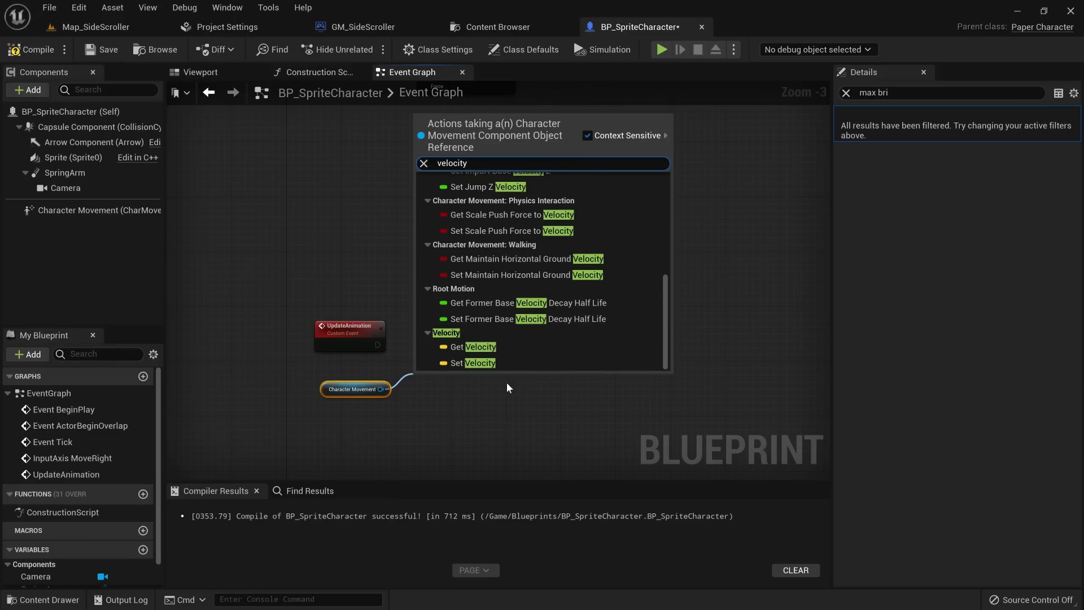
left_click(473, 348)
Step: Take the Vector Length of the velocity and pass it into a Greater (>) comparison node placed beside it
left_click_drag(463, 389, 480, 370)
type("length")
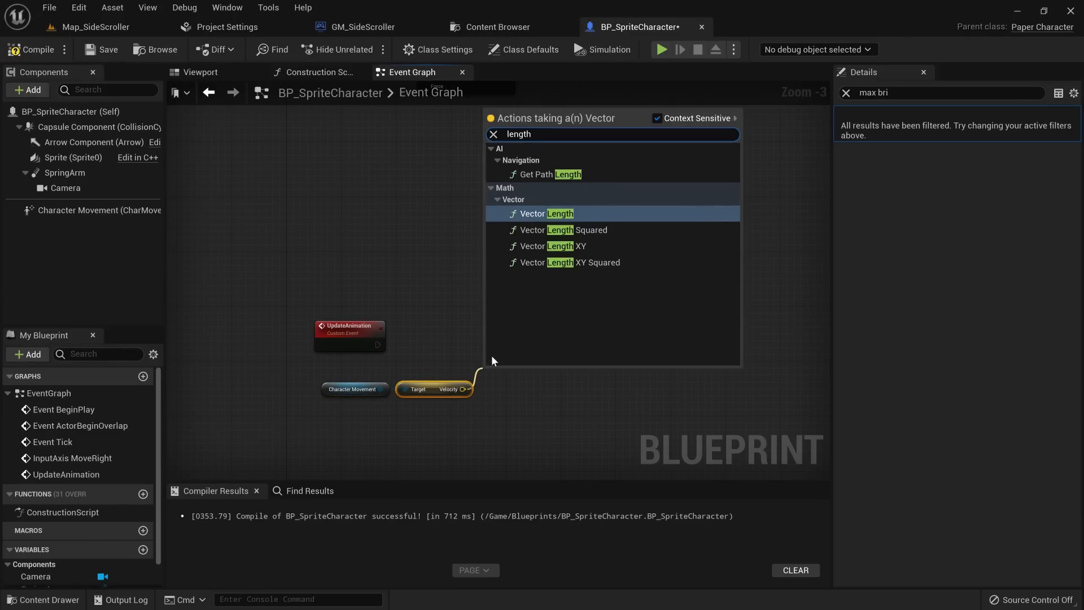
key("Return")
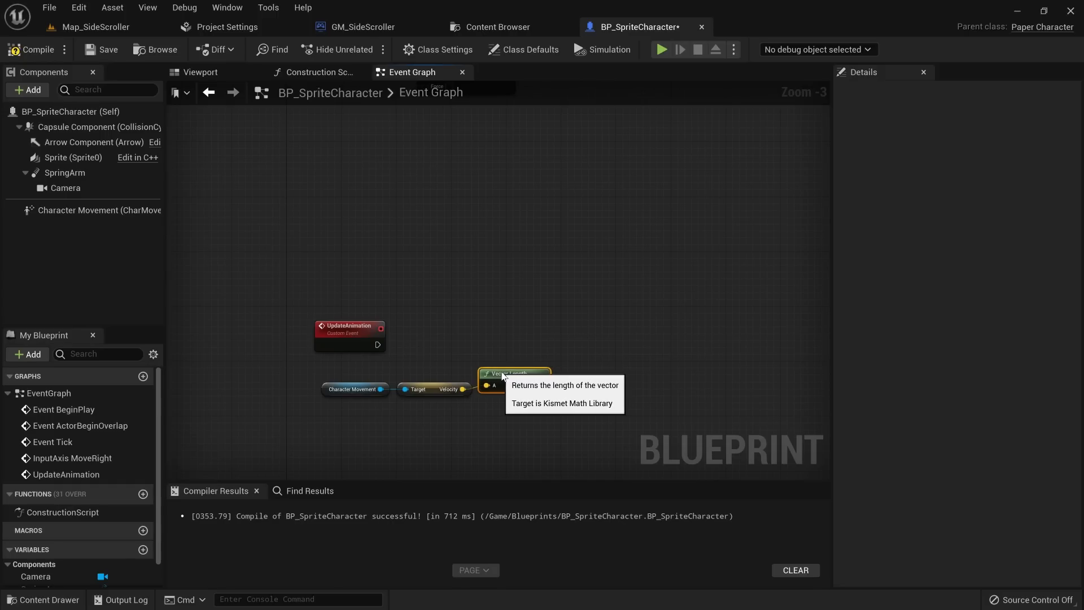
left_click_drag(541, 385, 594, 389)
type(">")
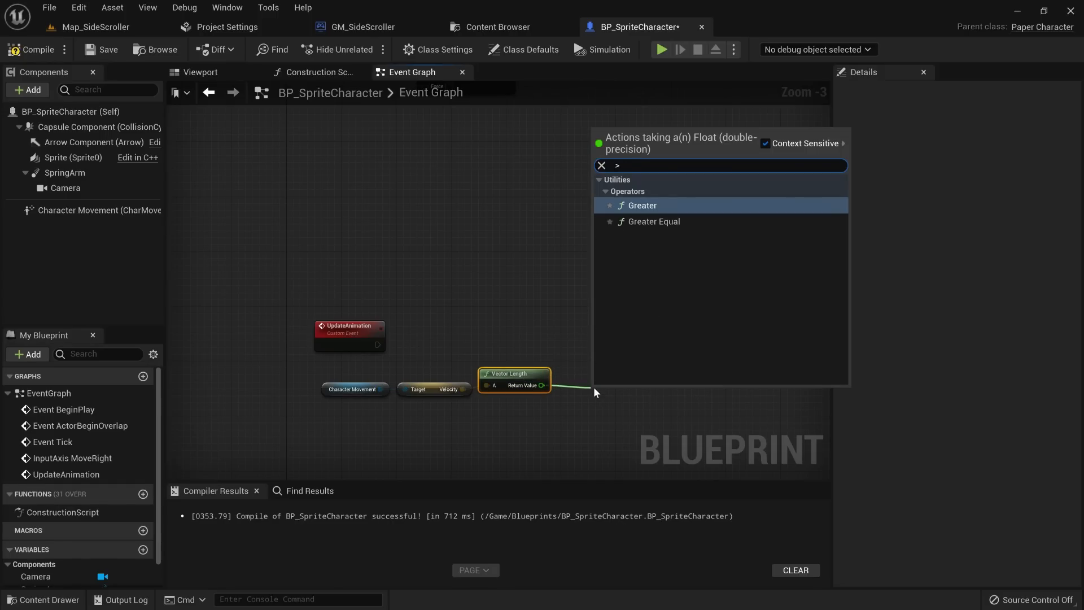
key("Return")
left_click_drag(613, 388, 586, 379)
Step: Add a Select node indexed by the result of the Greater comparison
right_click_drag(606, 359, 517, 306)
left_click_drag(528, 343, 567, 310)
type("select")
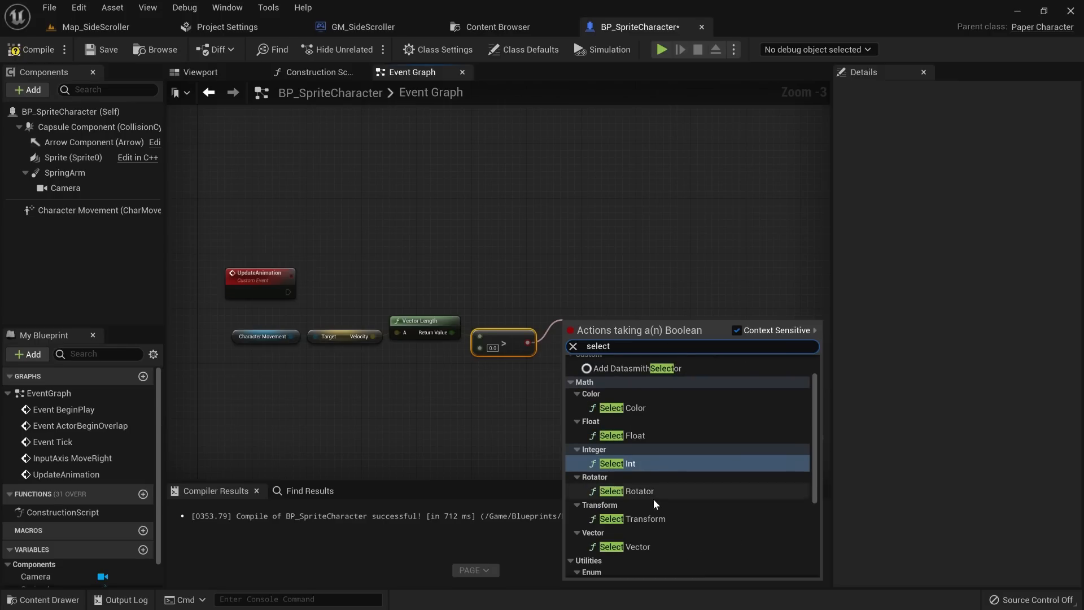
scroll(653, 499, "down", 3)
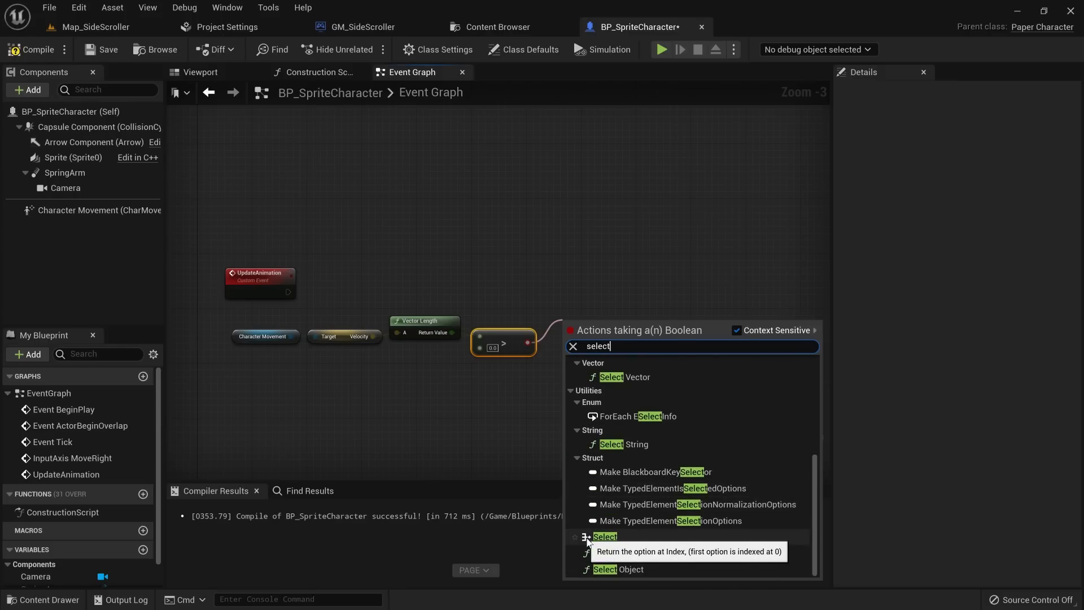
left_click(621, 538)
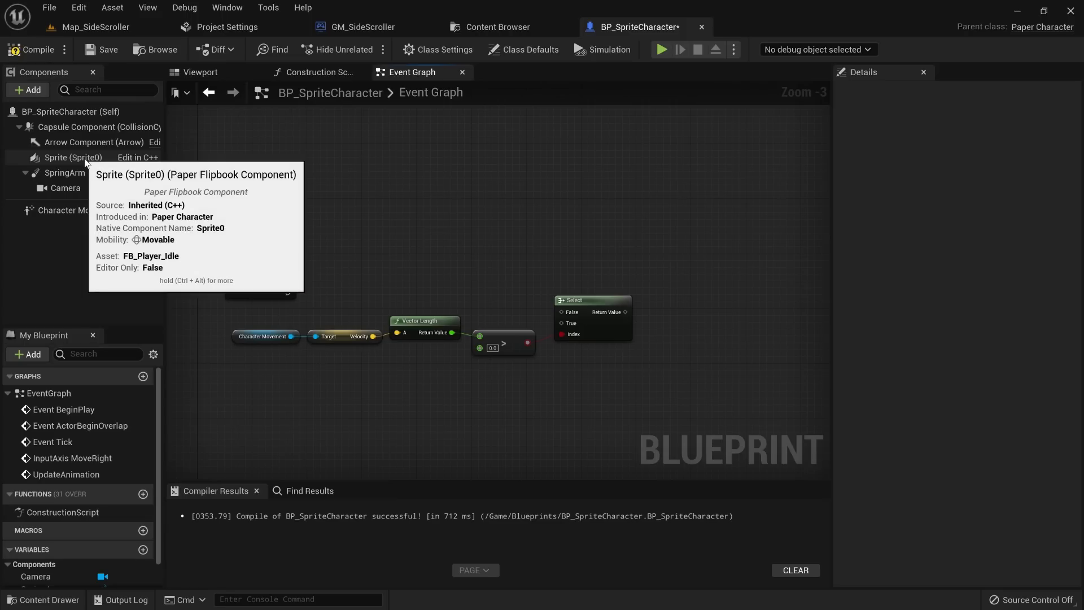
Step: Add a Set Flipbook node targeting the Sprite component, wired to the UpdateAnimation event and the Select node's Return Value
left_click_drag(86, 162, 625, 258)
type("set flip")
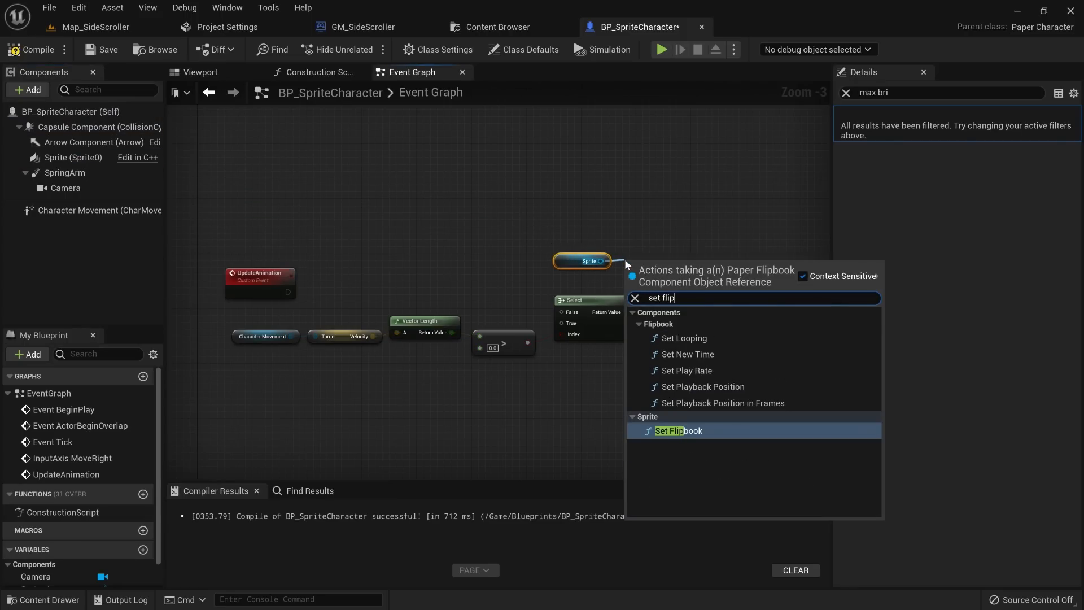
type("book")
key("Return")
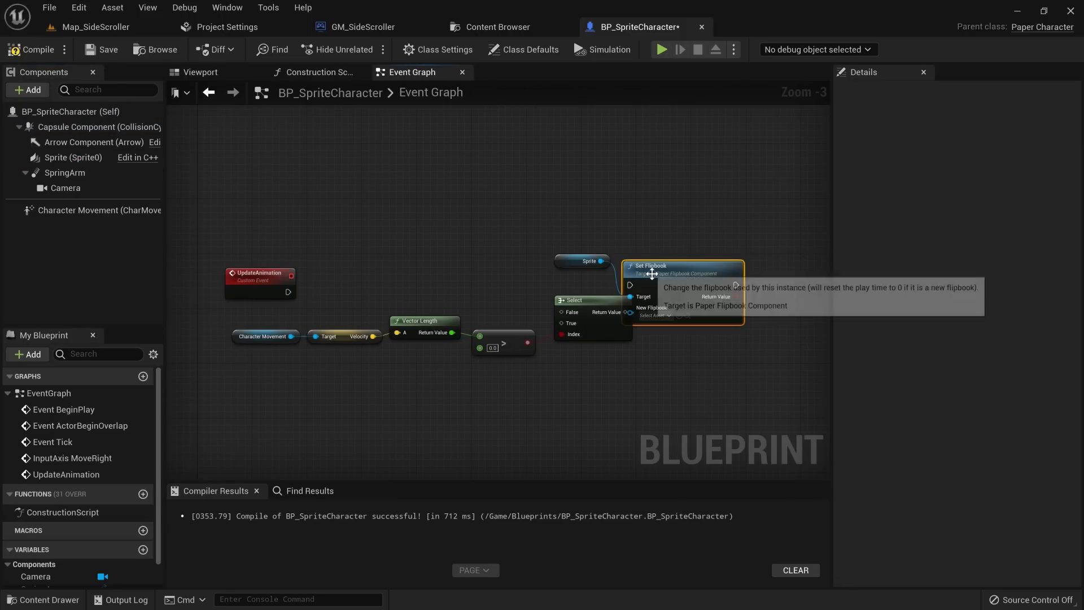
left_click_drag(653, 274, 700, 260)
left_click_drag(628, 312, 287, 292)
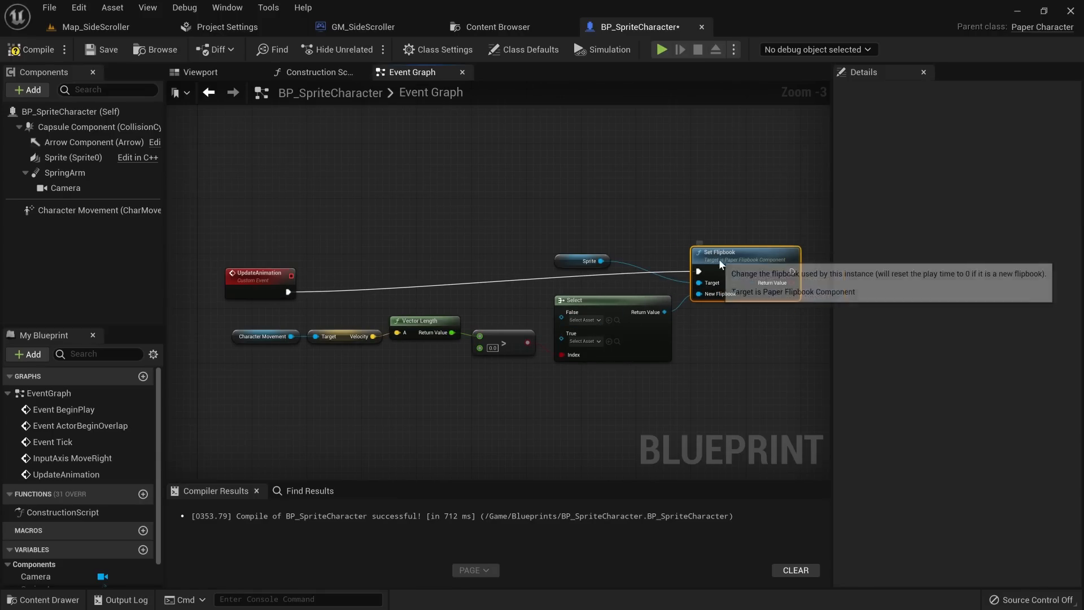
Step: Straighten the UpdateAnimation to Set Flipbook connection, lower the velocity and Select nodes beneath it, and move the Sprite node beside Set Flipbook
left_click(246, 273, "shift")
key("q")
left_click(683, 384)
left_click_drag(229, 402, 649, 371)
left_click_drag(575, 267, 637, 308)
left_click(690, 357)
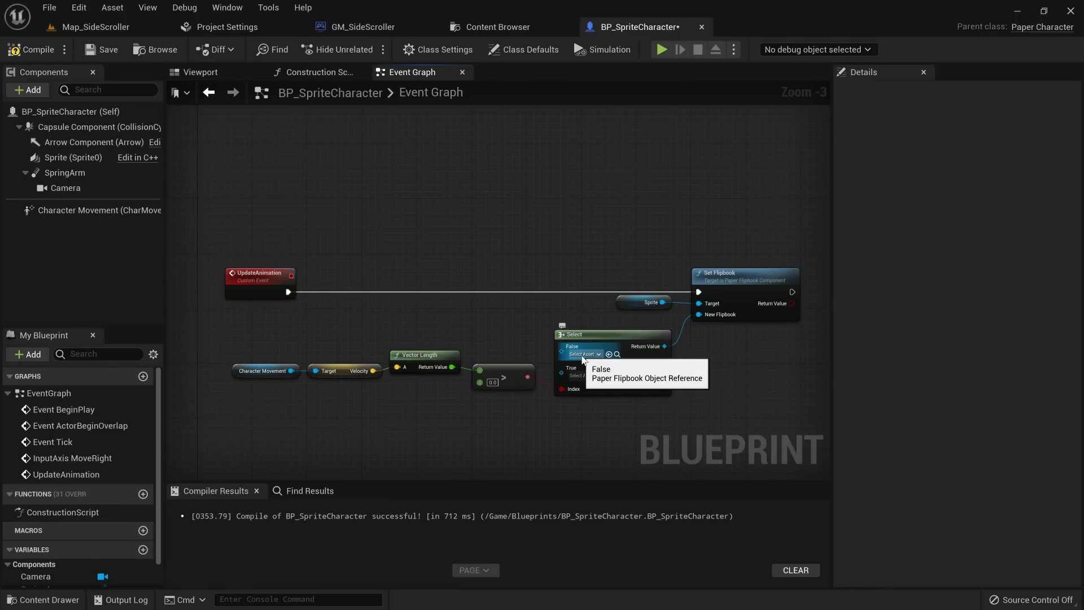
Step: Assign FB_Player_Idle to the Select node's False option and FB_Player_Run to its True option
left_click(584, 354)
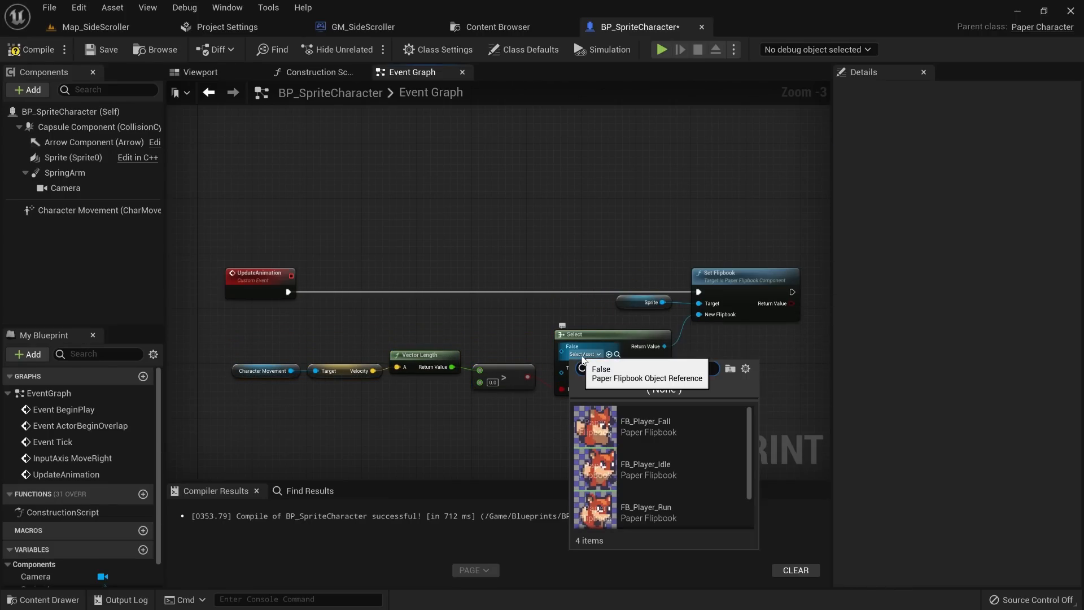
left_click(686, 476)
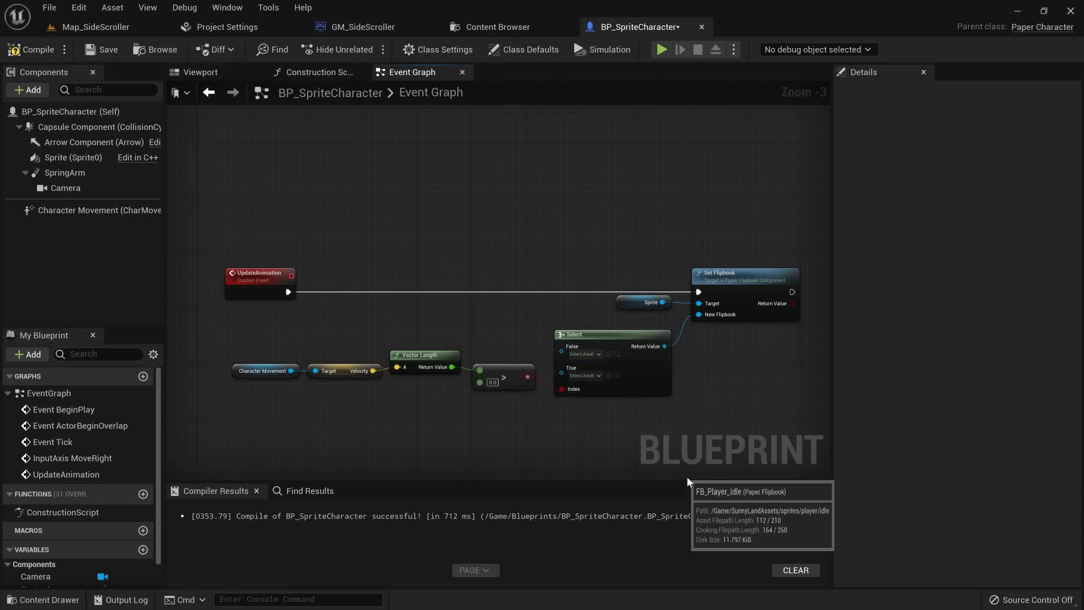
left_click(584, 376)
left_click(665, 527)
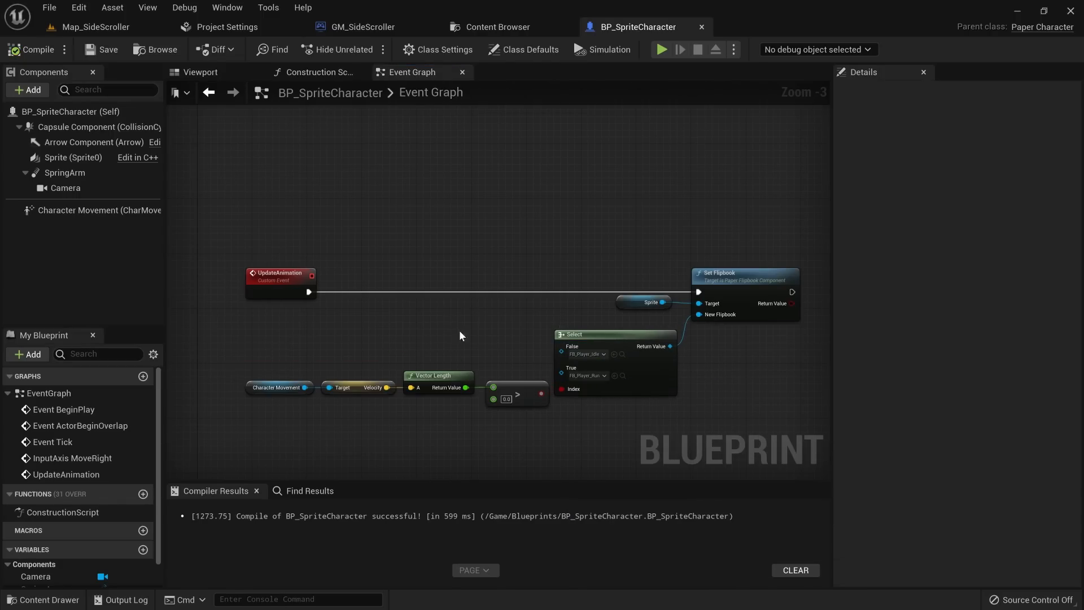
Step: Delete the unused Event ActorBeginOverlap and Event BeginPlay nodes from the event graph
scroll(459, 329, "down", 1)
scroll(415, 320, "up", 1)
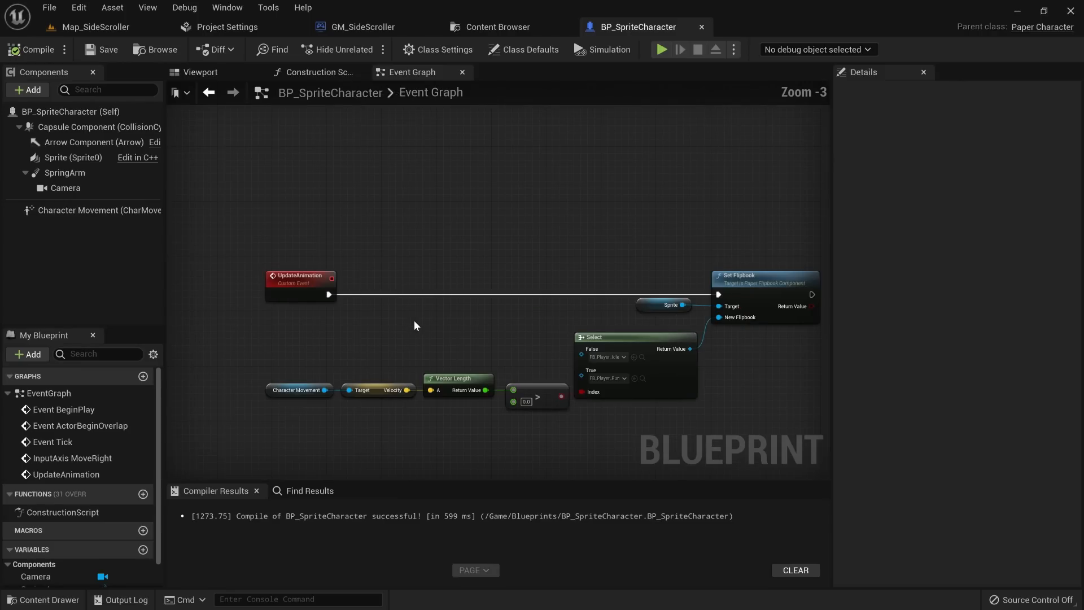
scroll(354, 233, "down", 2)
right_click_drag(388, 192, 345, 310)
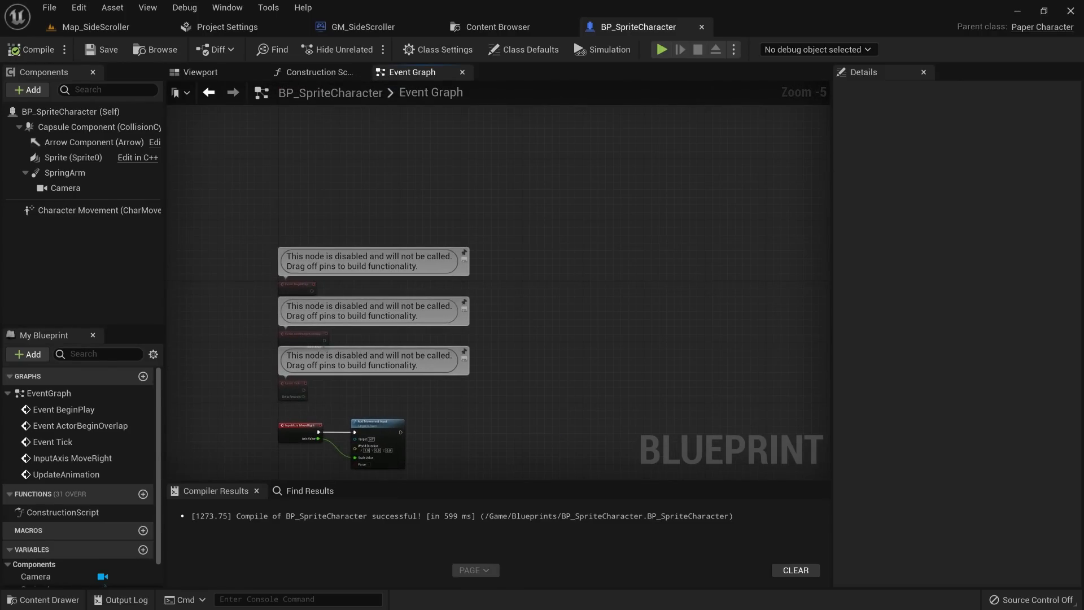
scroll(345, 310, "up", 3)
right_click_drag(362, 379, 506, 270)
key("Delete")
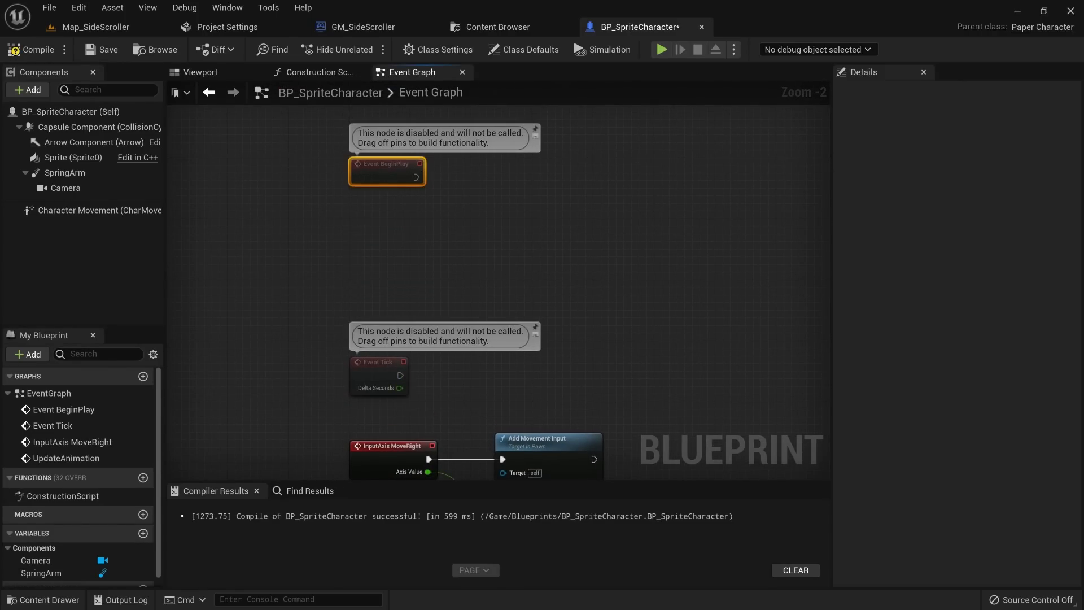
key("Delete")
Step: Move the Event Tick node up and connect an Update Animation call to its execution output
left_click_drag(375, 368, 383, 215)
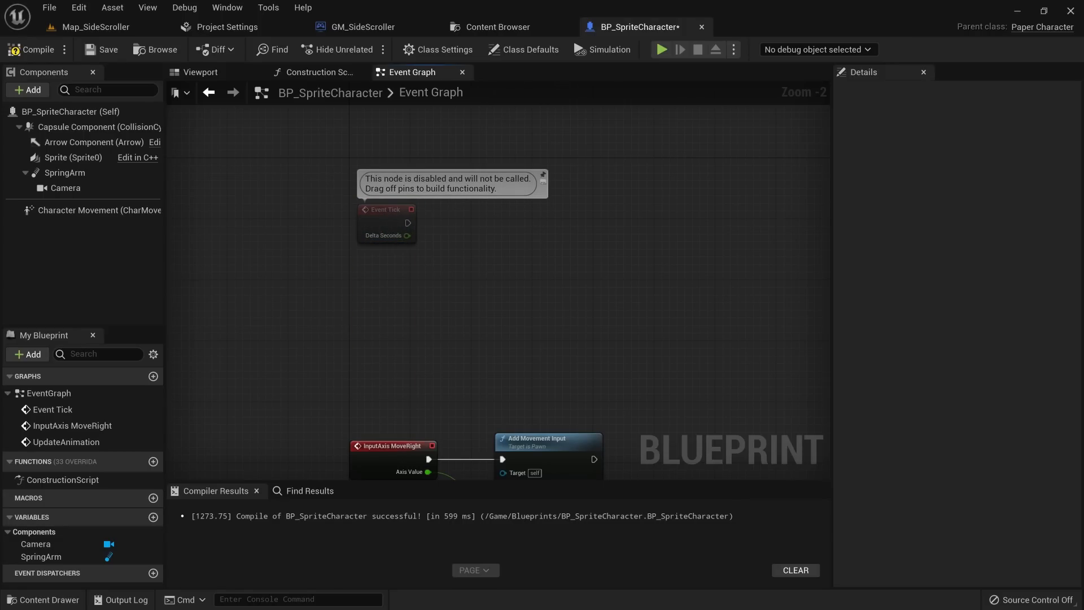
right_click_drag(397, 221, 351, 177)
left_click_drag(360, 180, 404, 178)
type("update")
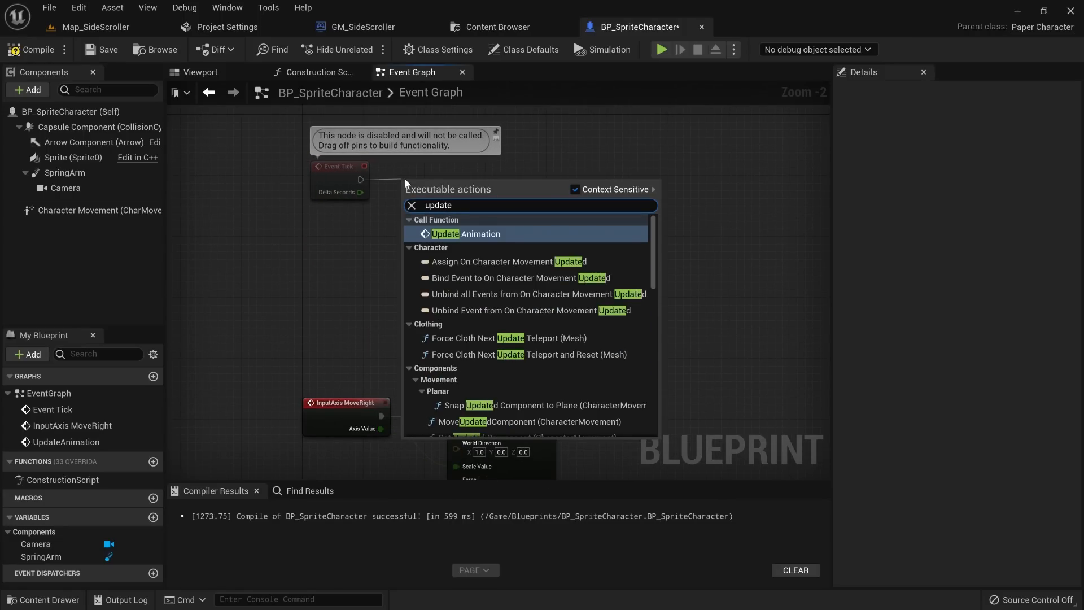
key("Return")
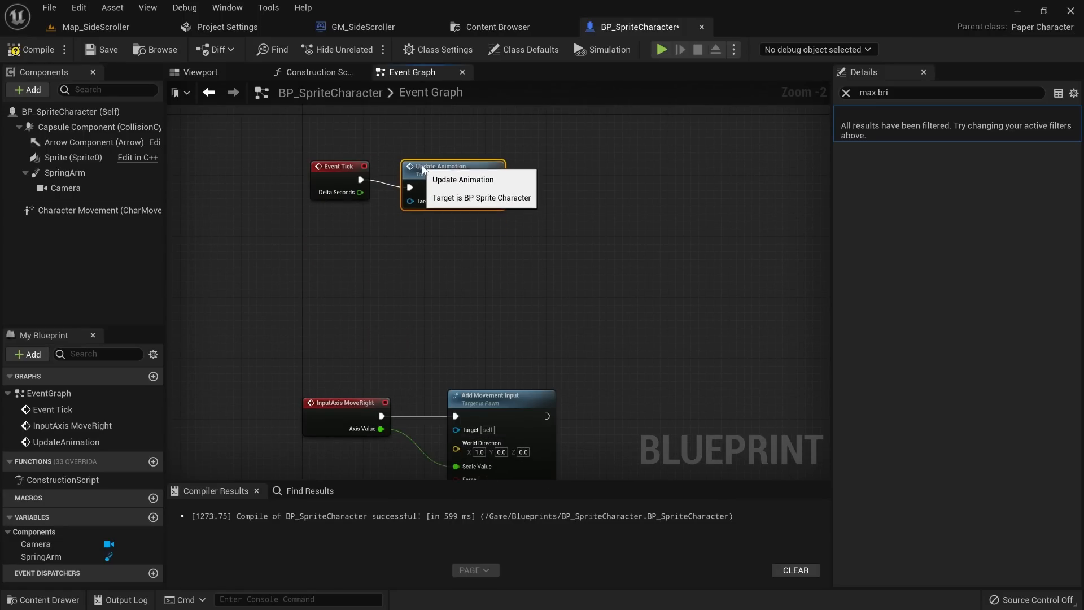
Step: Play-test the level twice to check the character's idle and run animations, stopping after each run
key("alt+p")
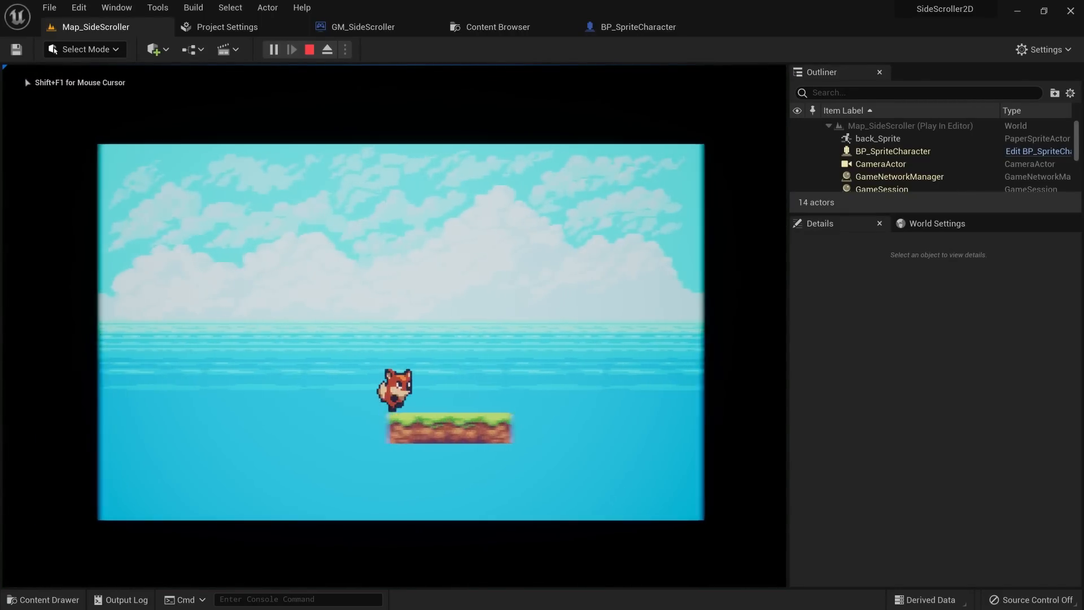
key("Escape")
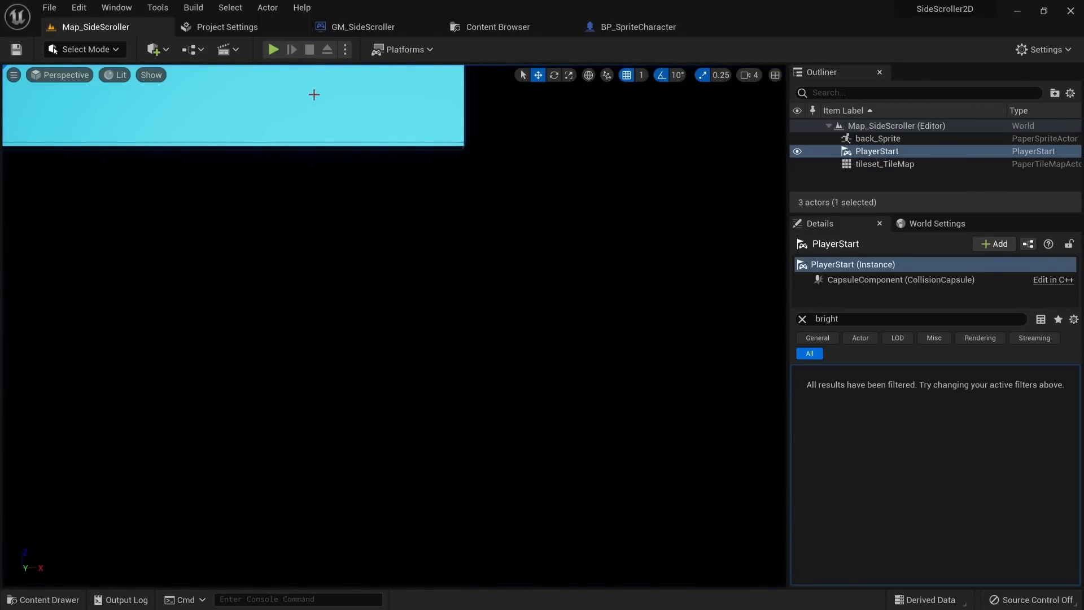
left_click(273, 49)
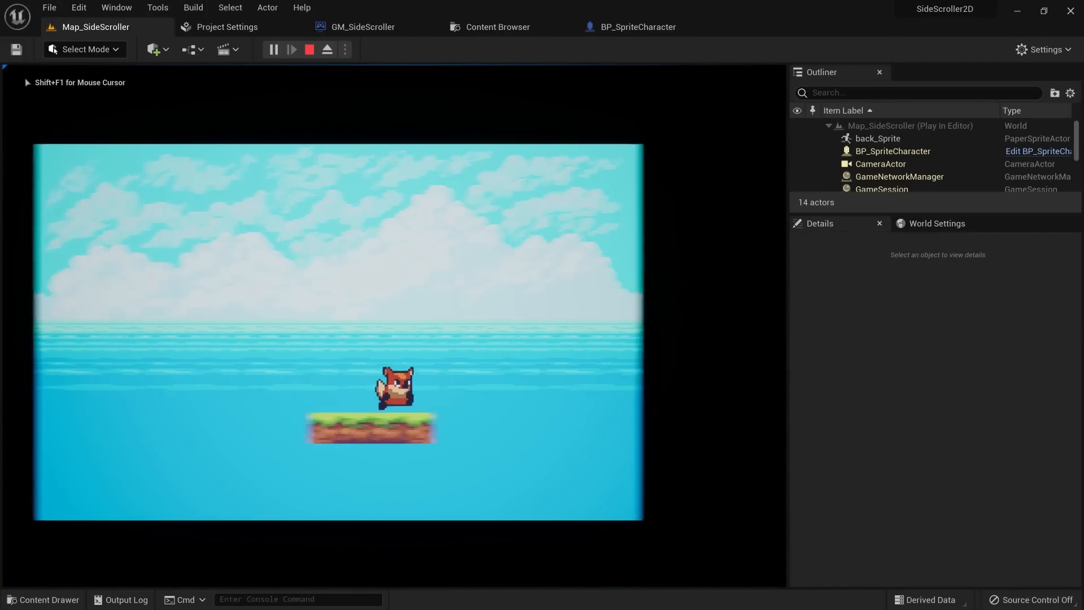
key("Escape")
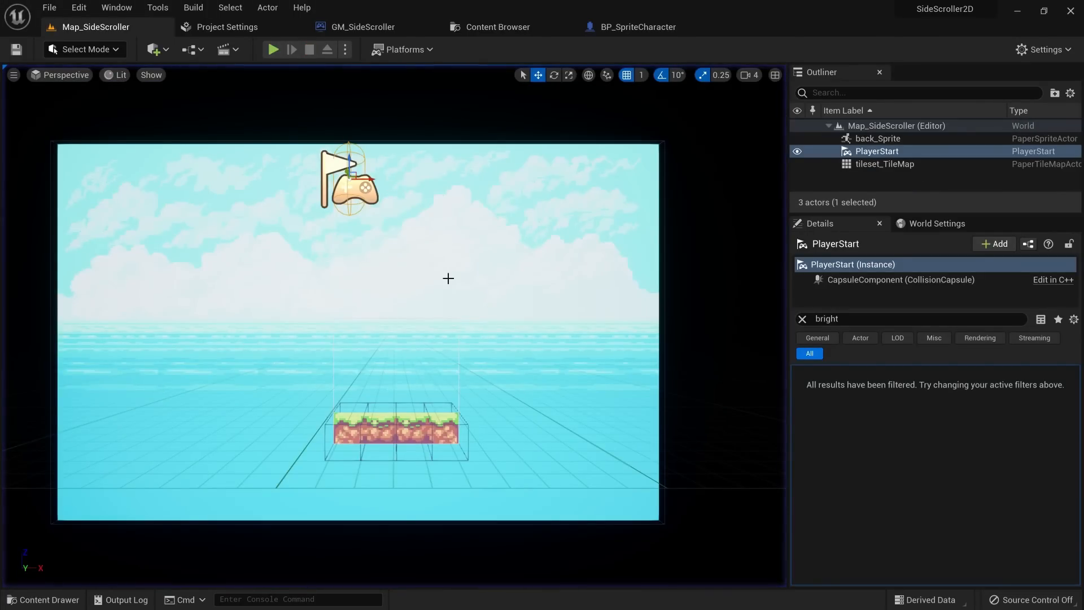
Step: Open the tileset_TileMap asset from the SunnyLandAssets environment layers folder
key("ctrl+space")
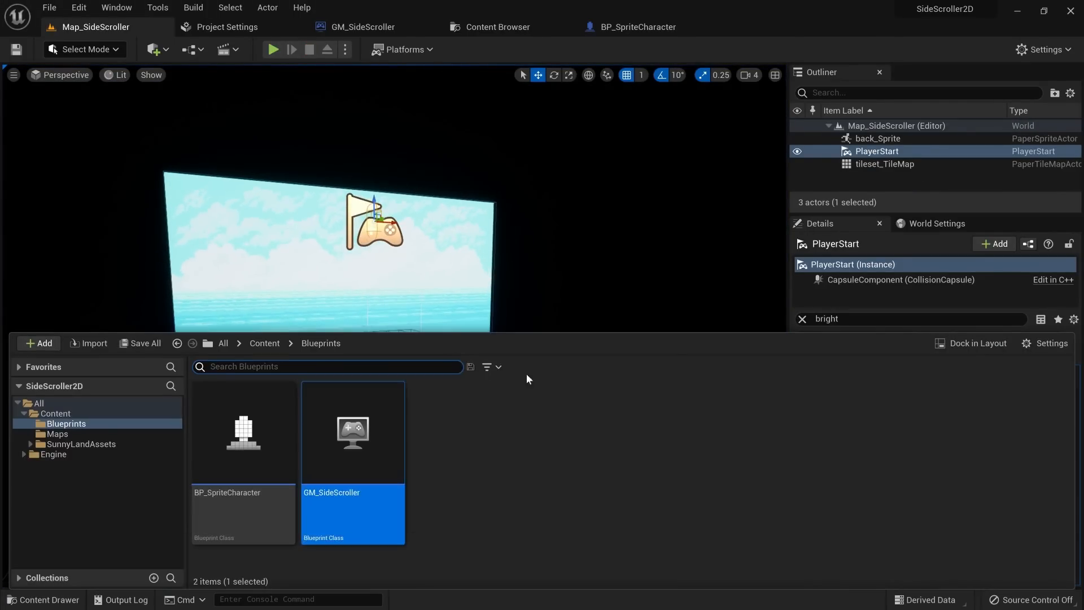
left_click(525, 381)
left_click(90, 444)
double_click(264, 465)
double_click(279, 467)
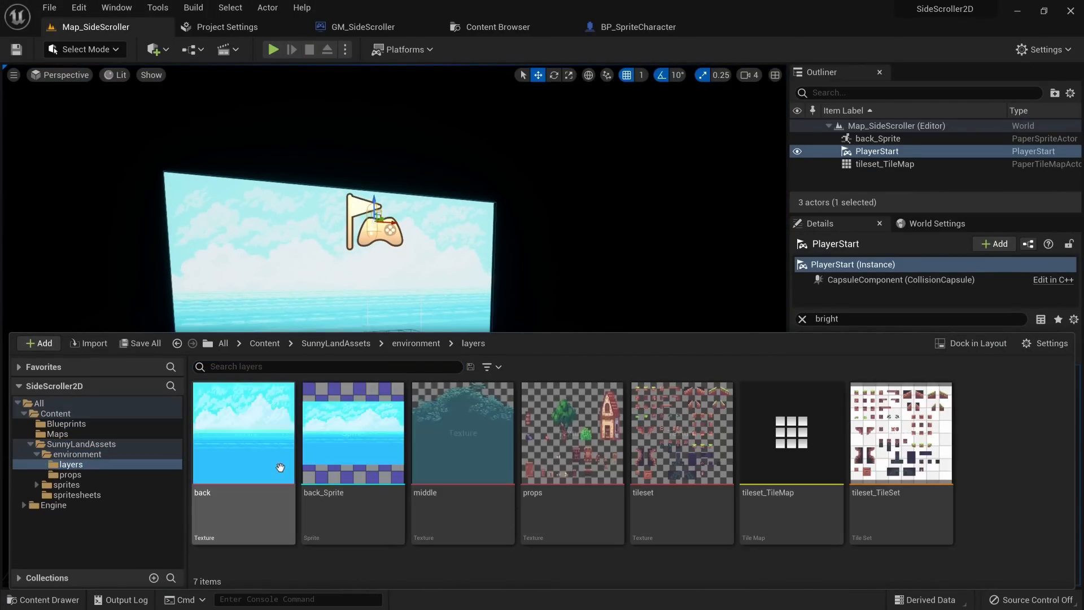
double_click(821, 465)
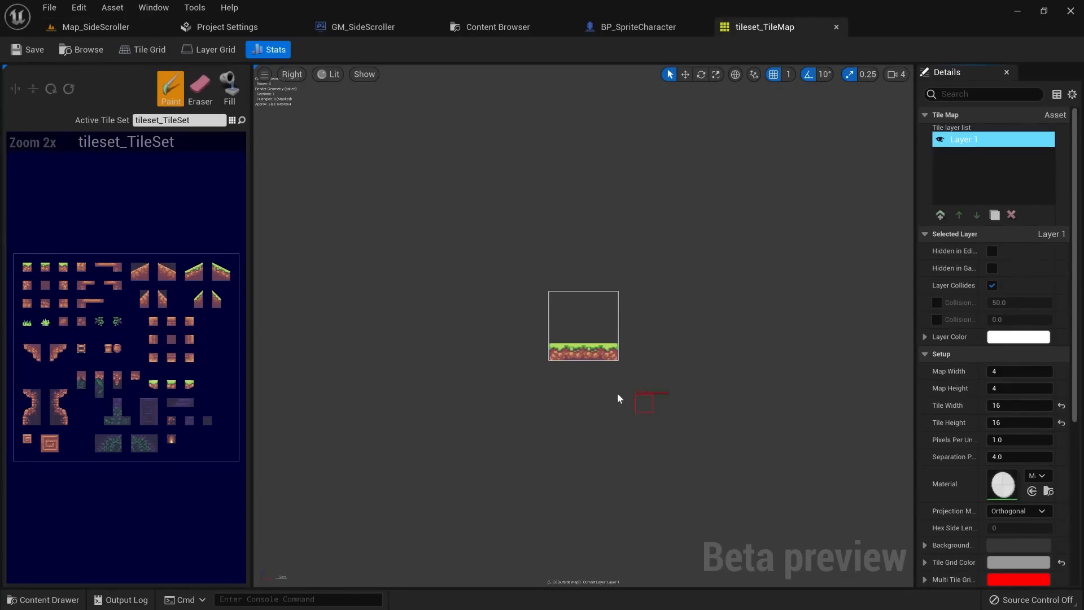
Step: Set the tile map's Map Width to 30 and extend the grass ground by painting along its bottom row
scroll(638, 347, "up", 2)
right_click_drag(639, 346, 583, 346)
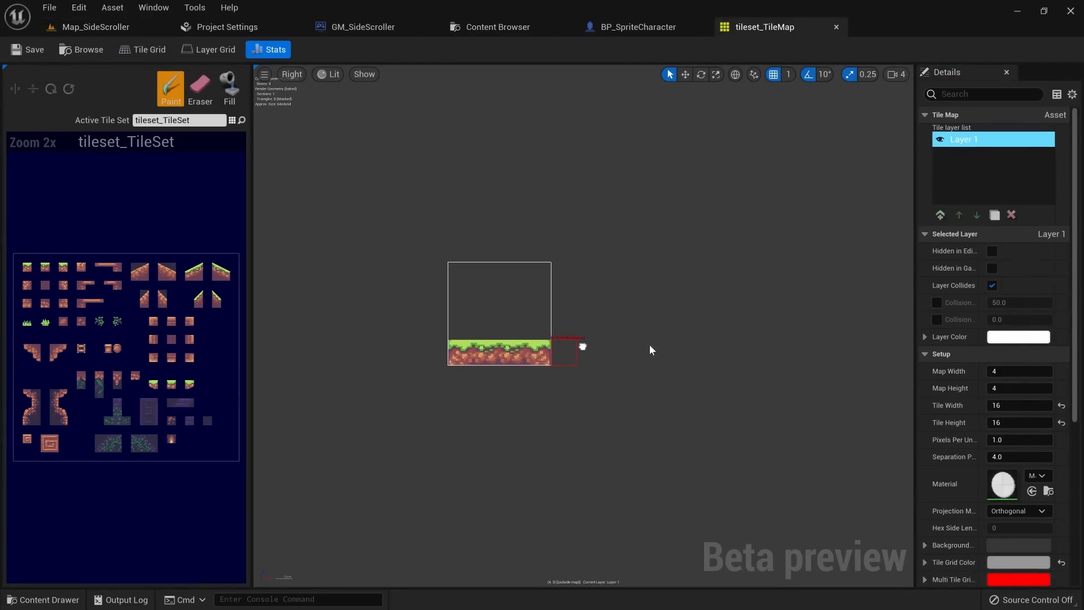
left_click(1029, 371)
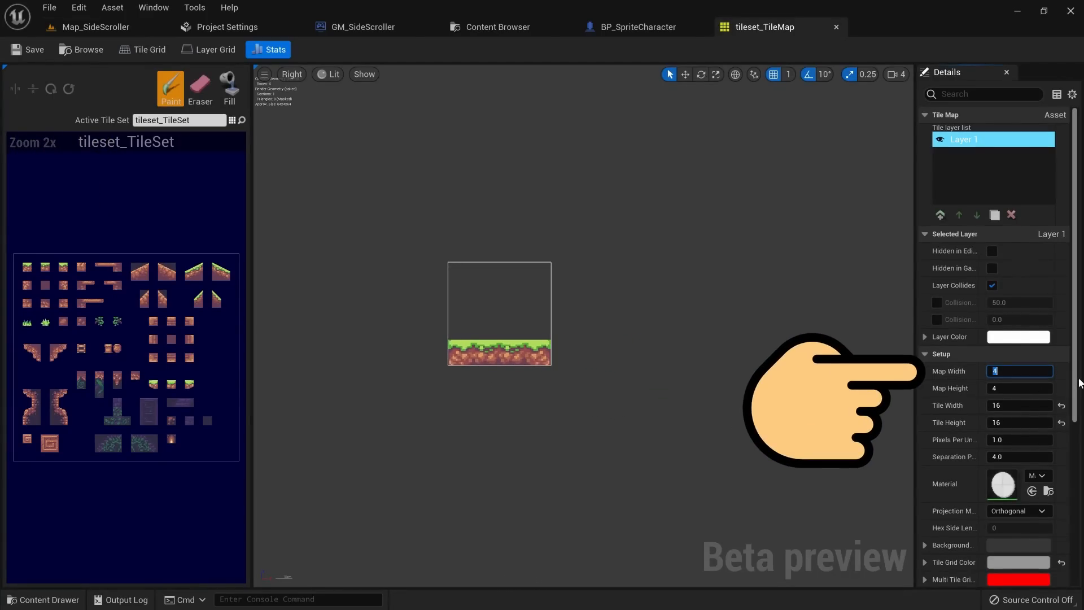
key("Return")
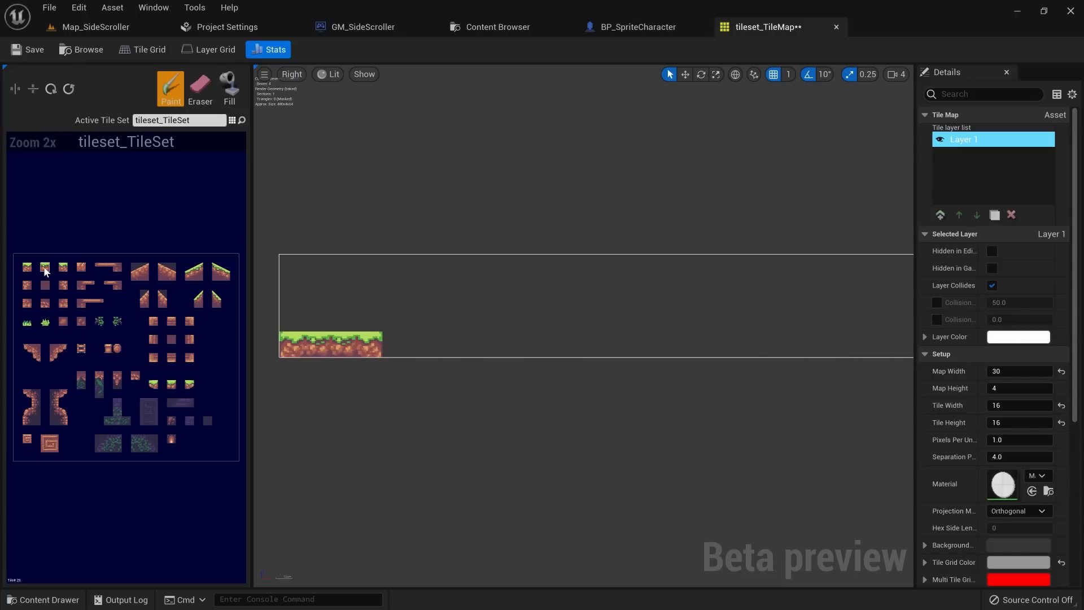
mouse_move(394, 345)
left_mouse_down()
mouse_move(719, 353)
mouse_move(710, 337)
left_mouse_up()
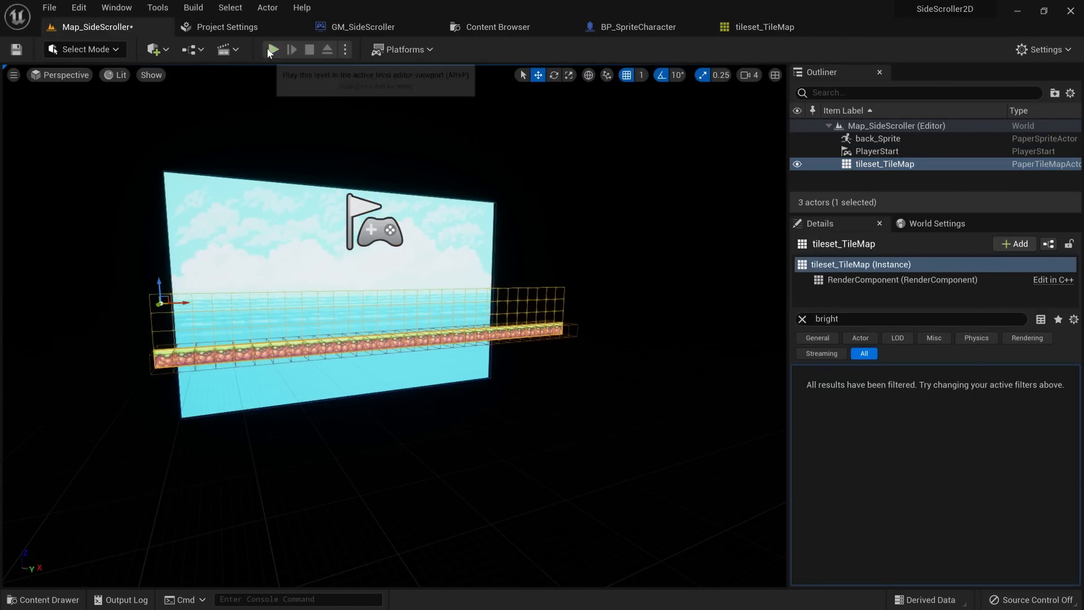
Step: Play-test the character running in both directions along the extended ground and stop the session
left_click(273, 49)
key("a")
key("d")
key("a")
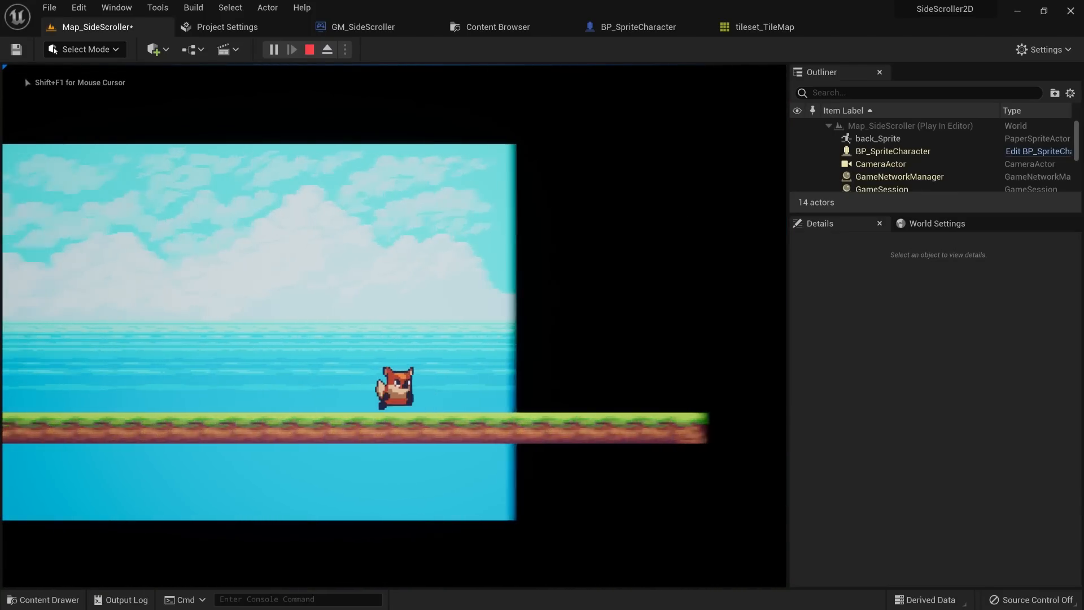
key("d")
key("a")
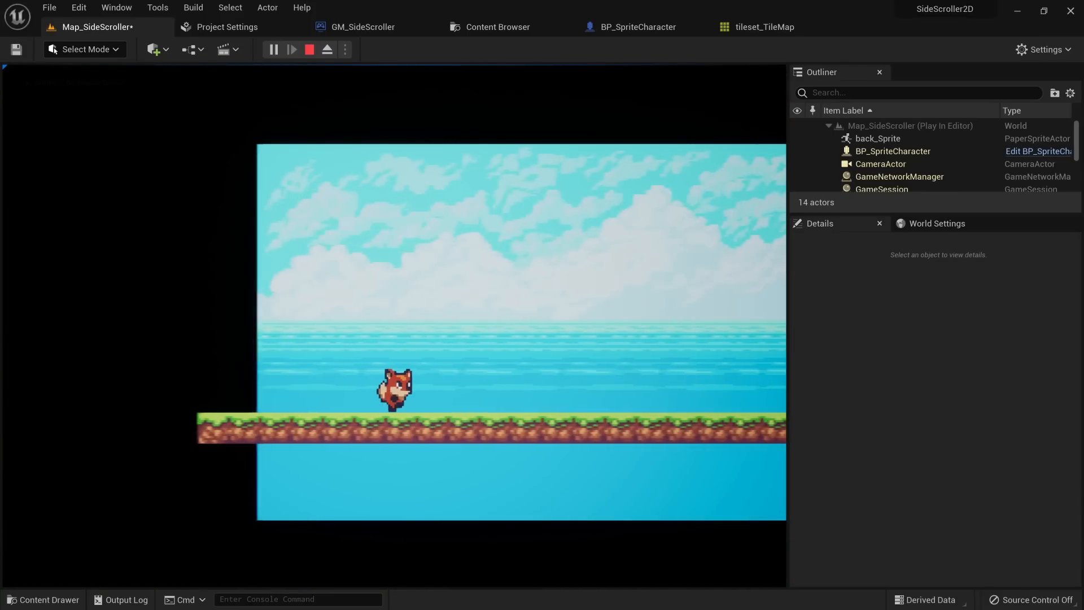
key("d")
key("a")
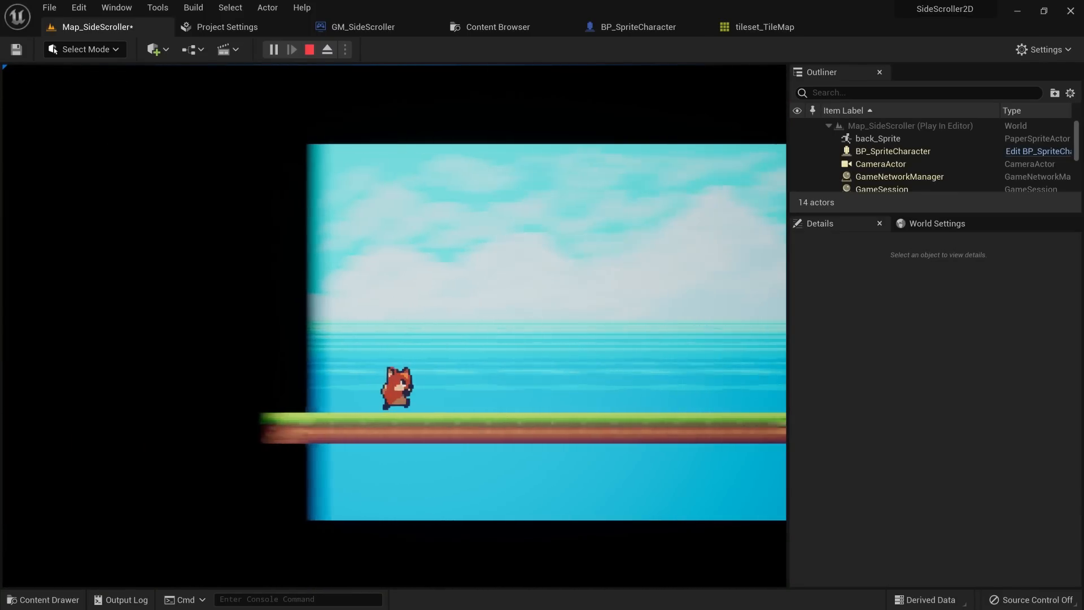
key("d")
key("Escape")
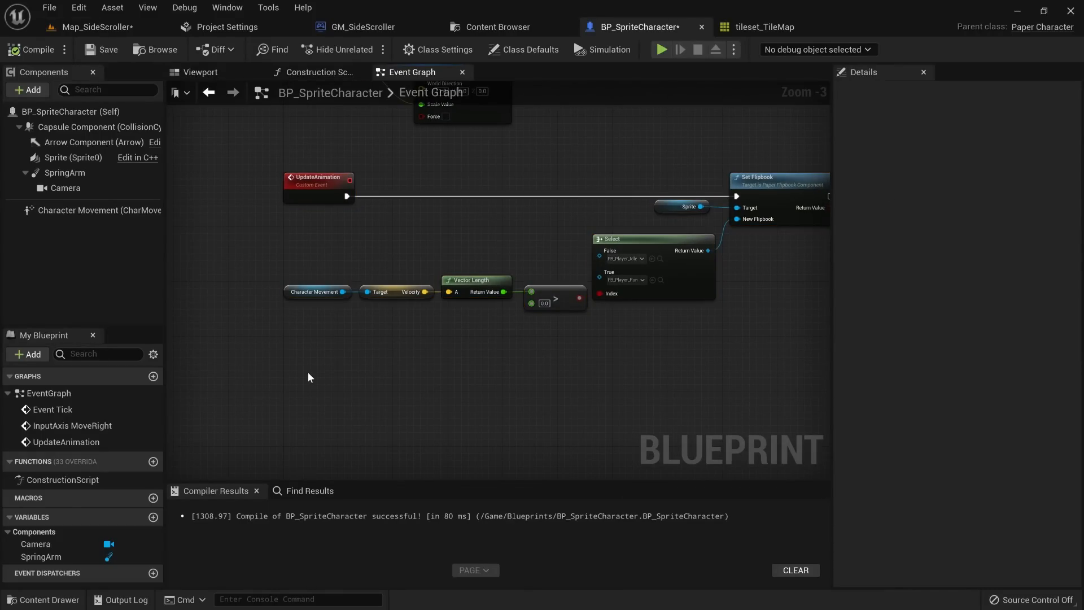
Step: Add a custom event named UpdateControlRotation below the UpdateAnimation logic in BP_SpriteCharacter's event graph
right_click(307, 374)
type("custom ev")
key("Return")
type("UpdateControlRotation")
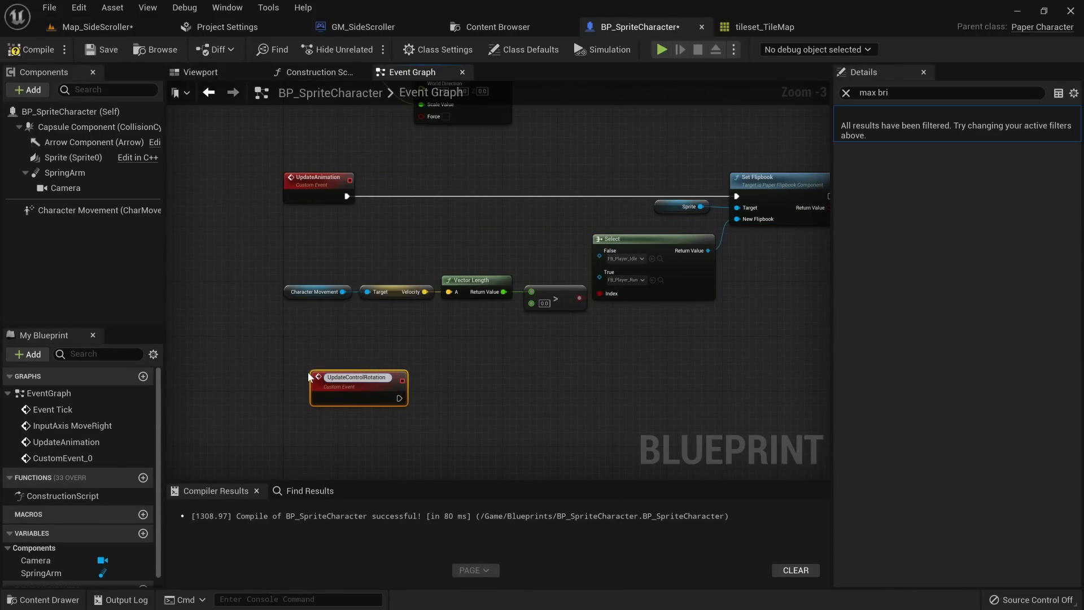
key("Return")
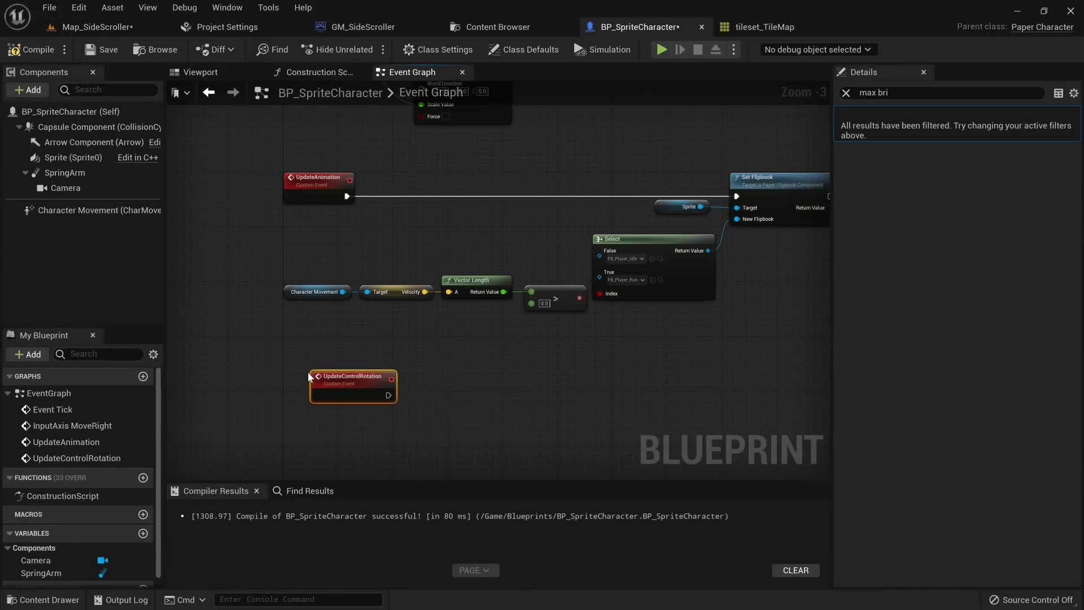
left_click(444, 412)
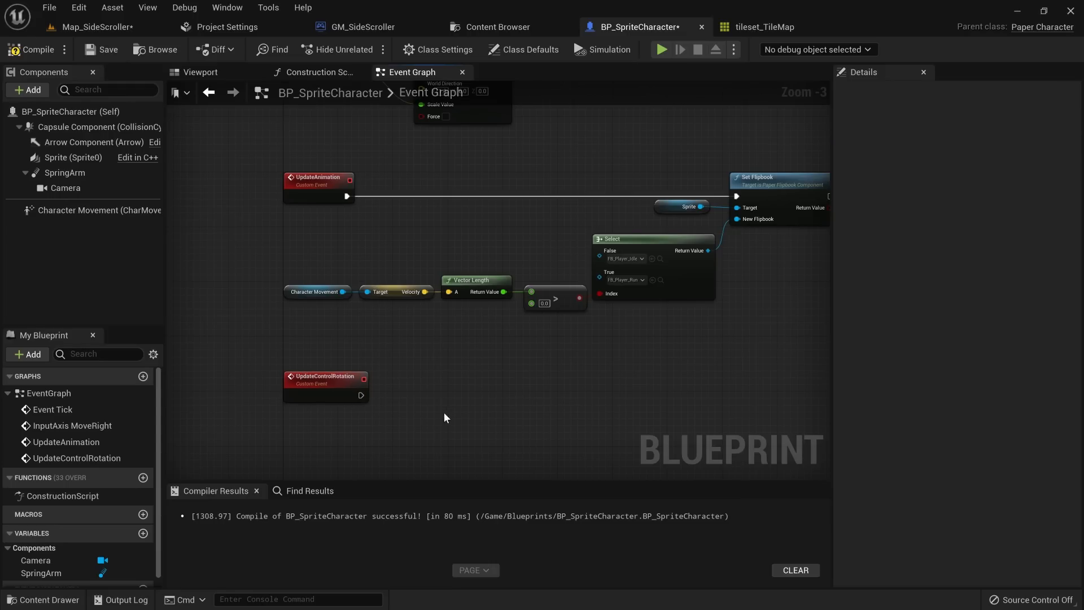
Step: Duplicate the connected Character Movement and Velocity nodes beneath the UpdateControlRotation event
right_click_drag(444, 412, 435, 349)
left_click_drag(297, 263, 384, 217)
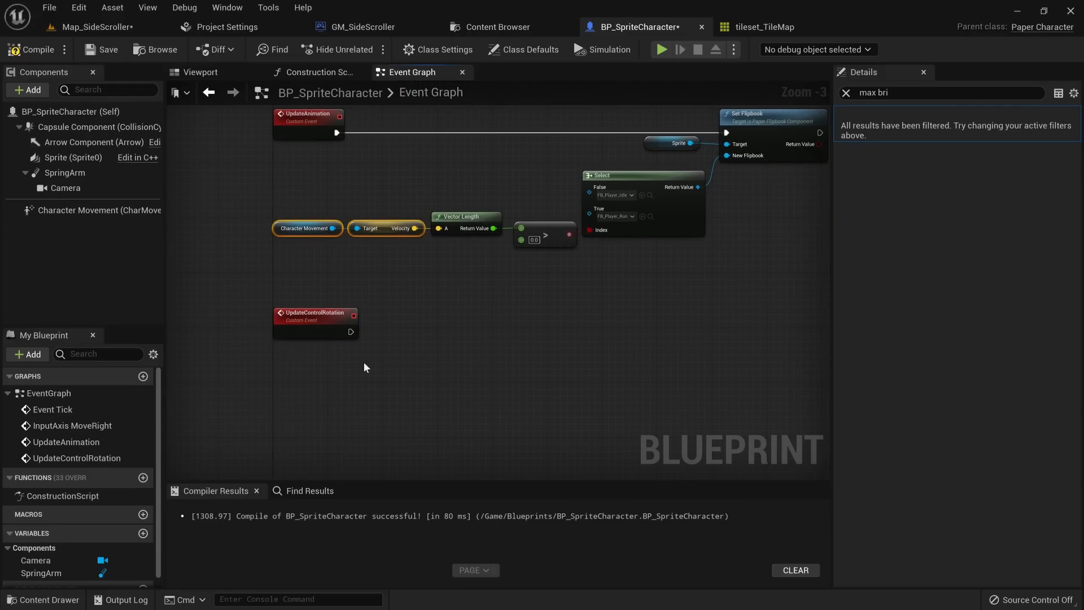
key("ctrl+c")
key("ctrl+v")
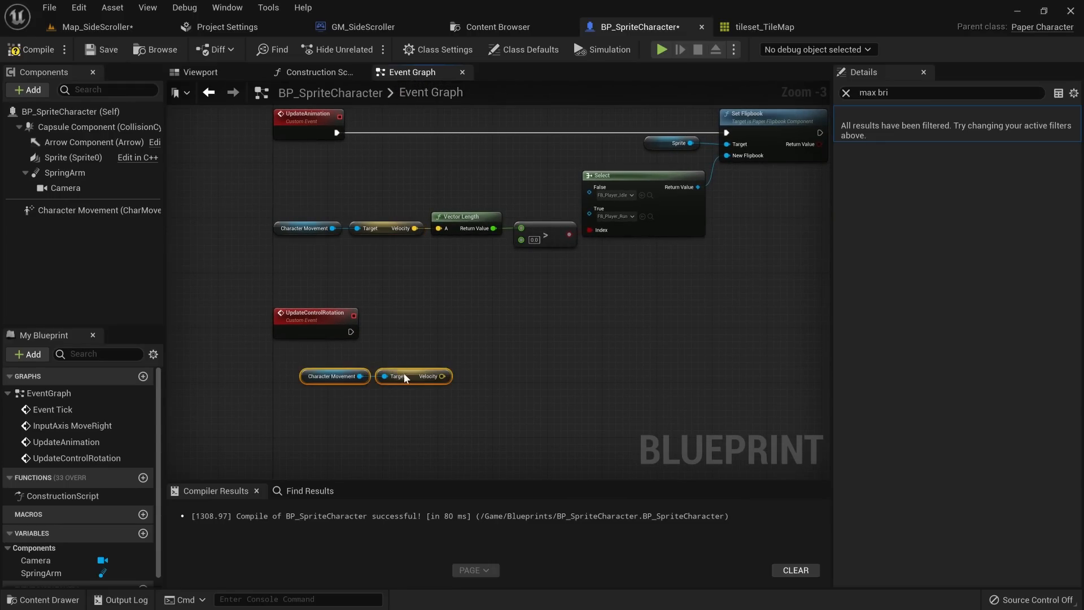
Step: Add a Break Vector node fed by the duplicated Velocity output
left_click_drag(406, 374, 460, 371)
left_click(418, 398)
right_click(445, 376)
left_click(450, 341)
type("brea")
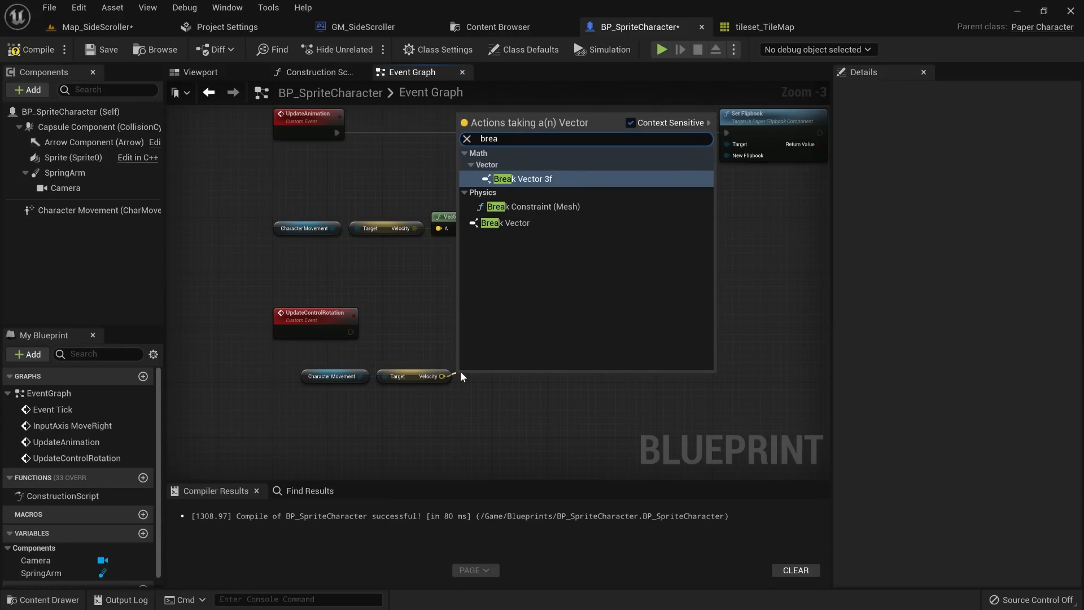
key("Down")
key("Down")
key("Return")
Step: Add a Compare Float node on the Break Vector's X output, execute it from UpdateControlRotation, and straighten that connection
left_click_drag(493, 377, 567, 360)
type("compare")
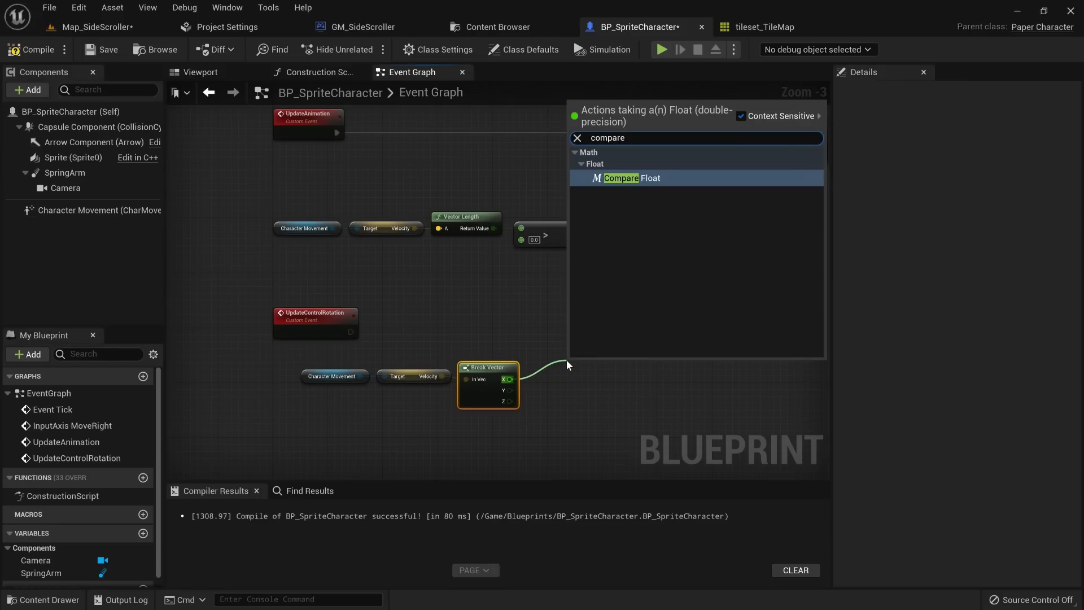
key("Return")
left_click_drag(577, 367, 351, 332)
left_click(332, 317)
left_click(606, 335, "shift")
key("q")
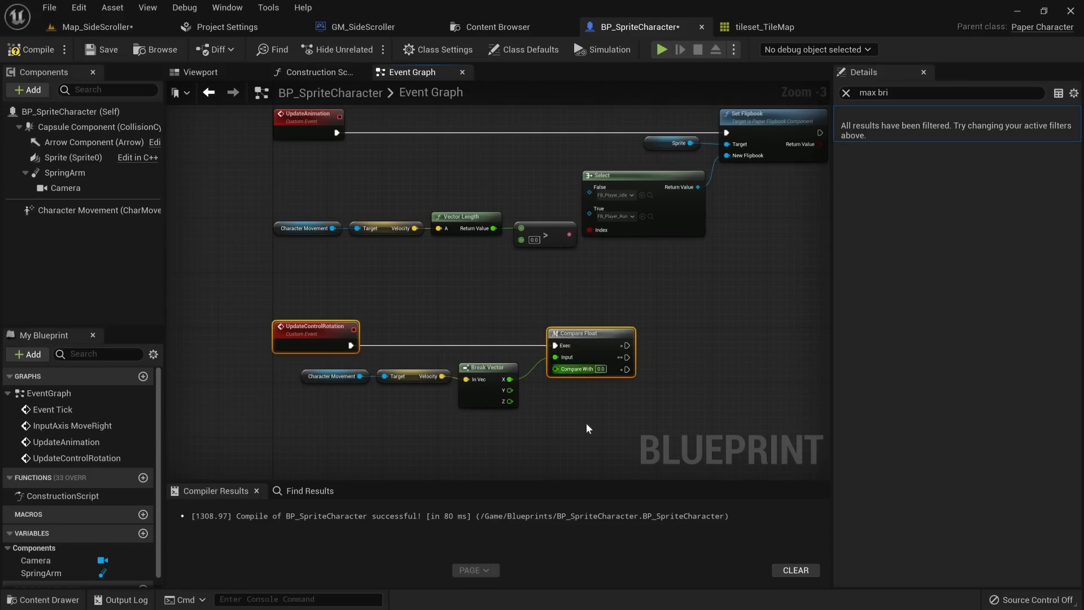
left_click(586, 433)
Step: Add a Get Controller node below the velocity nodes and attach an Is Valid check to its Return Value
right_click(638, 368)
type("get ")
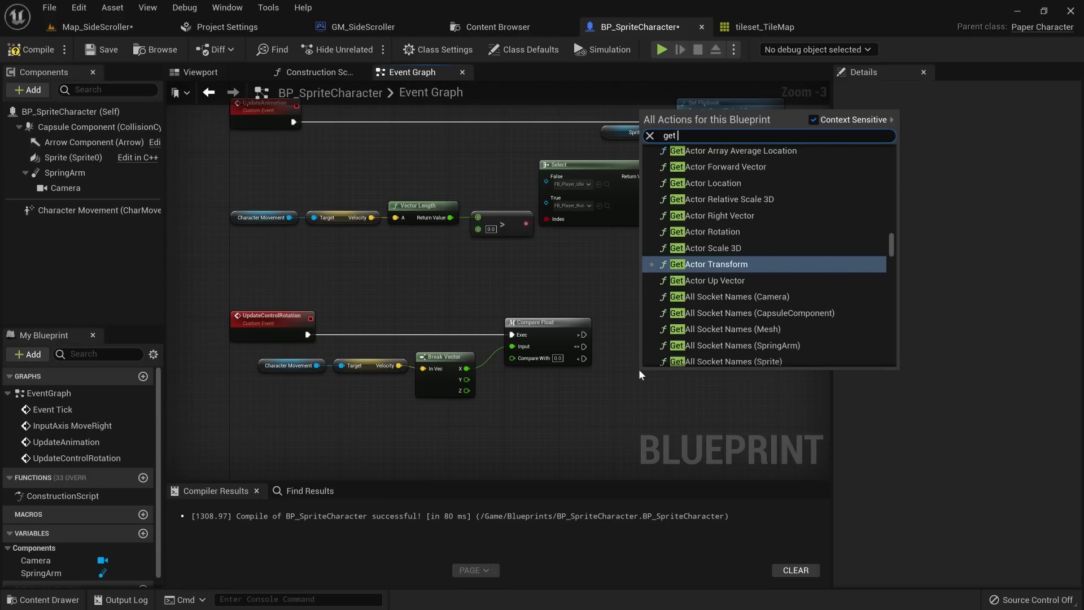
type("controller")
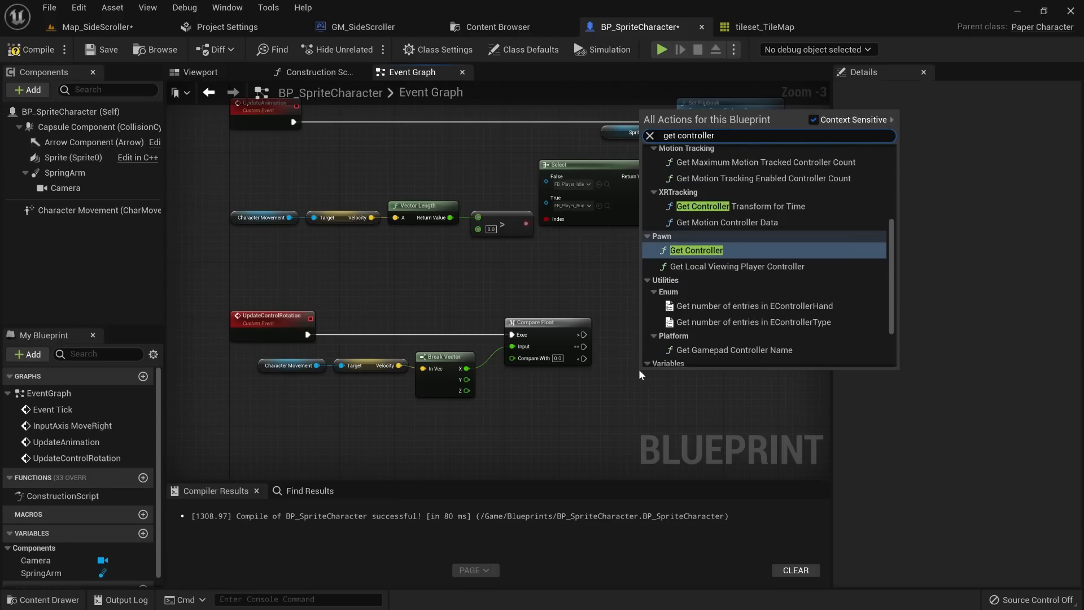
key("Return")
left_click_drag(684, 374, 349, 441)
right_click_drag(348, 440, 338, 389)
left_click_drag(328, 400, 364, 392)
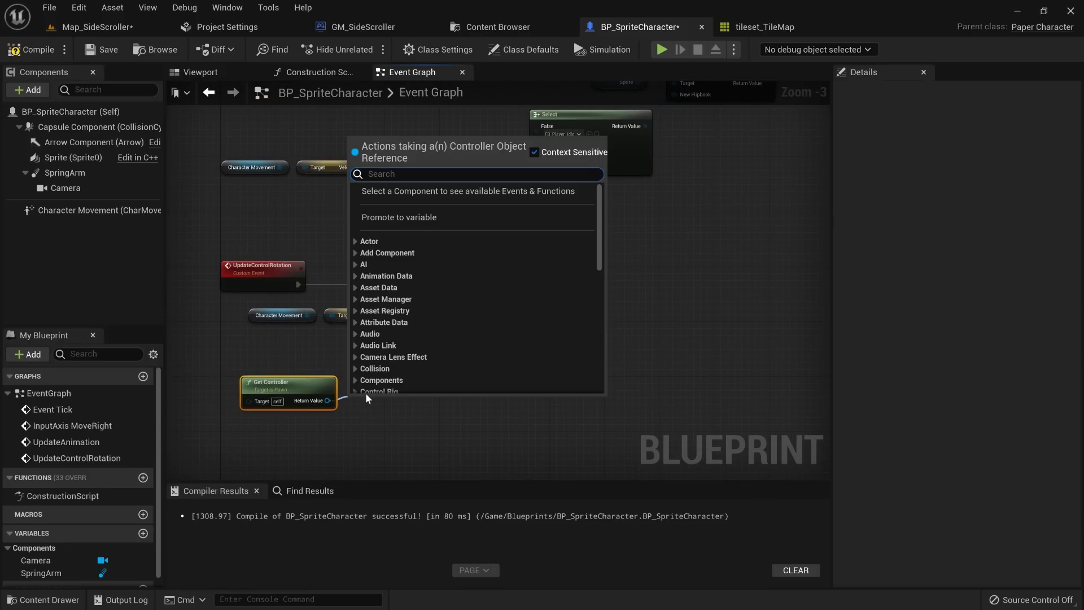
type("isvalid")
left_click(390, 219)
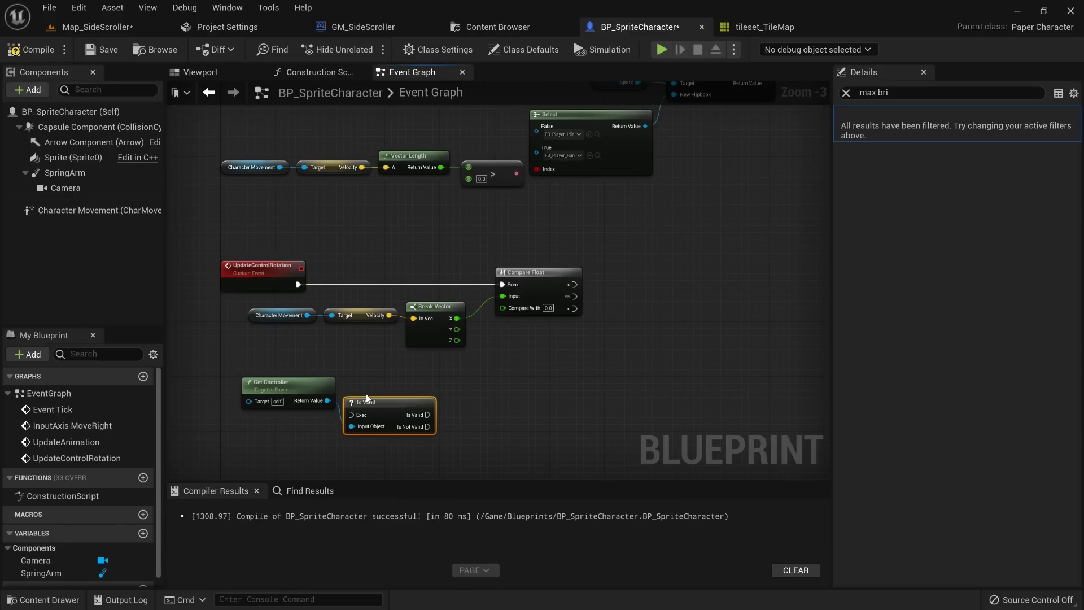
Step: Rearrange the nodes so Is Valid executes between UpdateControlRotation and Compare Float, with its Is Valid output driving Compare Float
left_click_drag(243, 338, 503, 305)
left_click_drag(374, 341, 566, 341)
left_click_drag(367, 402, 303, 280)
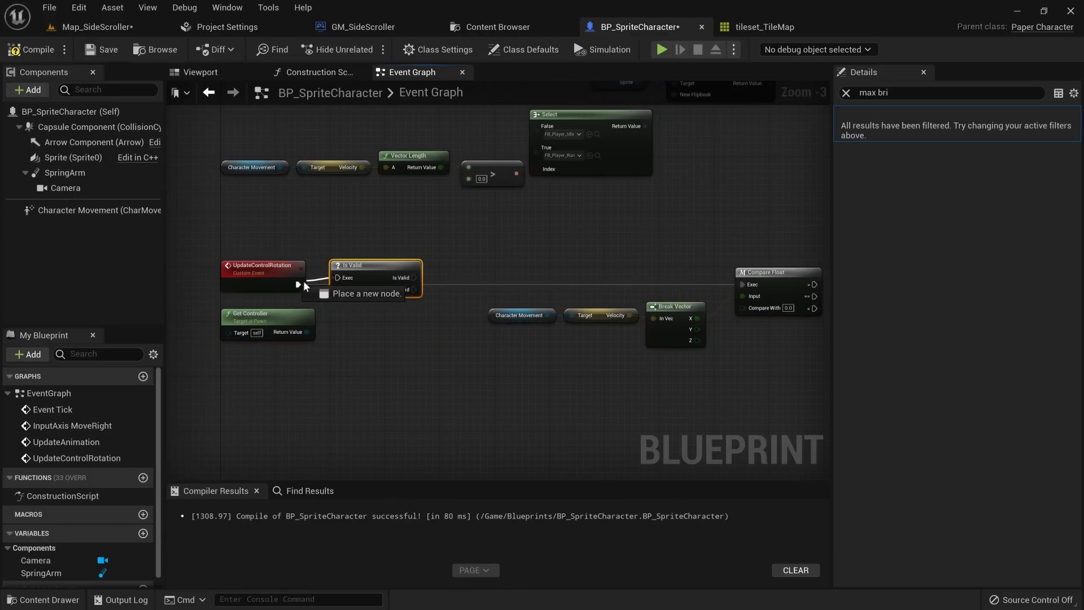
left_click_drag(418, 280, 660, 284)
right_click_drag(777, 350, 629, 347)
left_click(630, 350)
right_click_drag(198, 342, 371, 348)
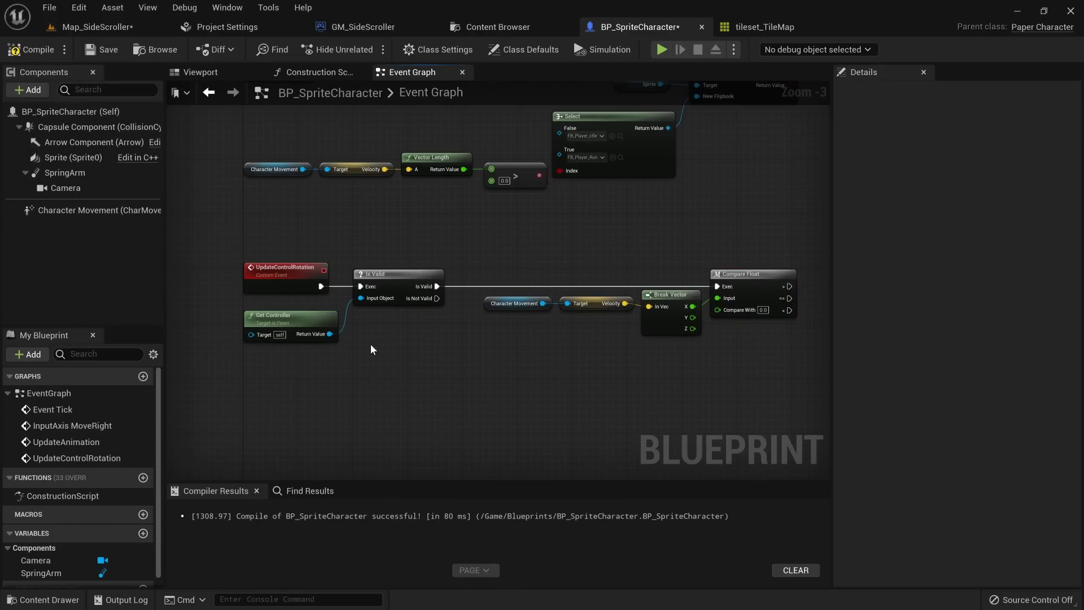
Step: Paste a Get Controller node beyond Compare Float and add a Set Control Rotation node from its Return Value
right_click_drag(597, 344, 421, 268)
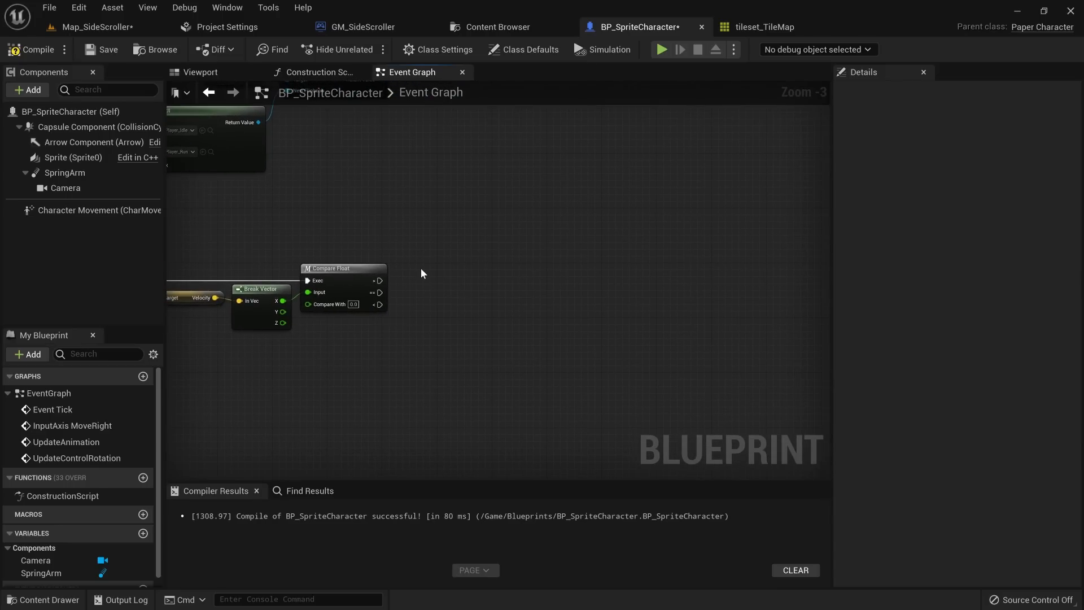
key("ctrl+v")
right_click_drag(531, 297, 498, 295)
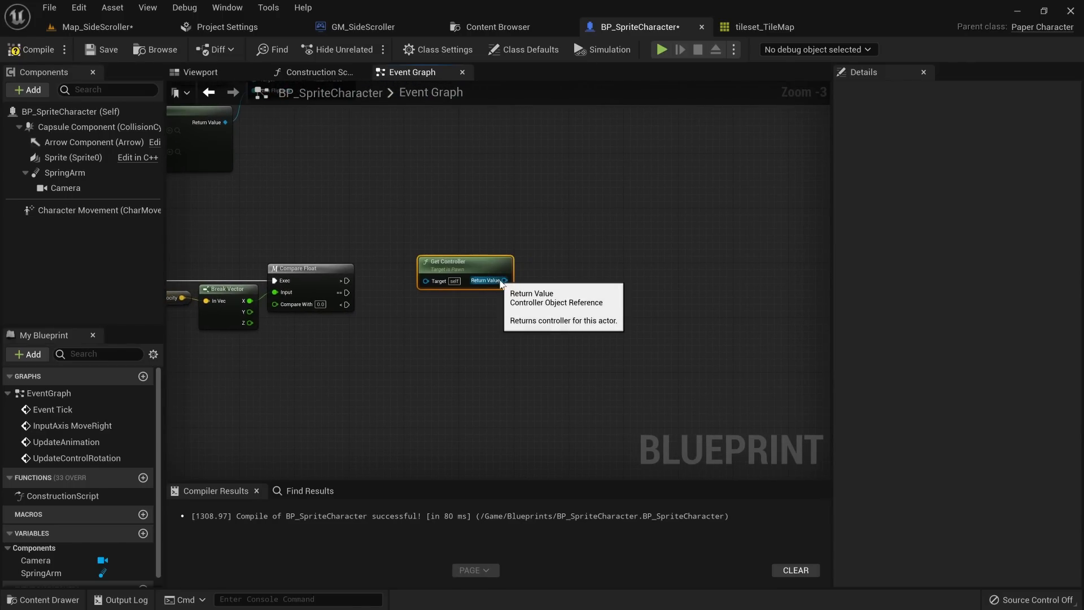
left_click_drag(501, 283, 538, 267)
type("set c")
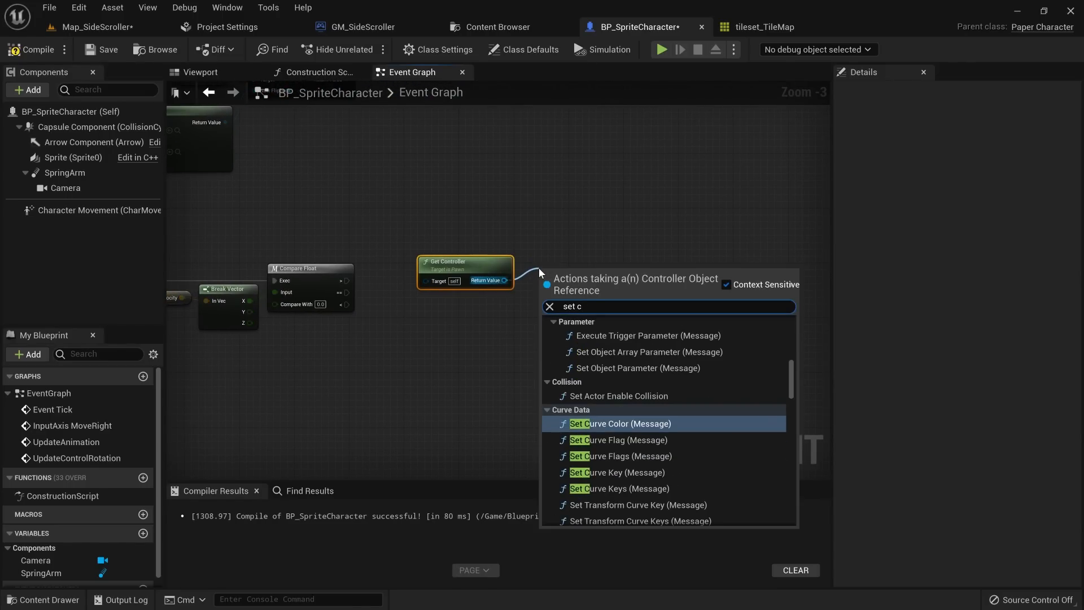
type("ontrol r")
key("Return")
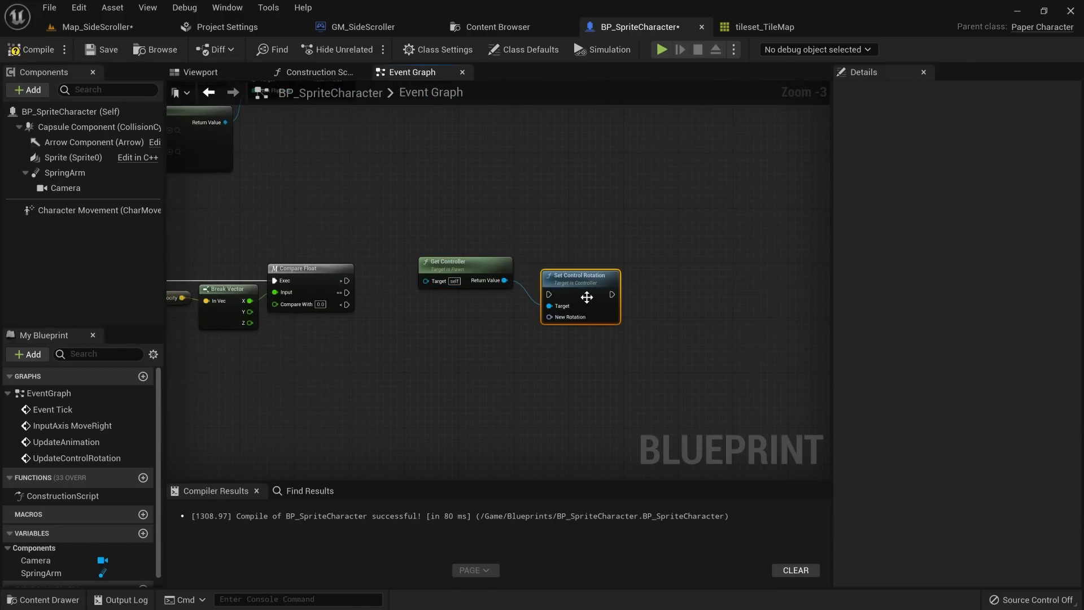
Step: Reposition Set Control Rotation and feed its New Rotation input with a Make Rotator node
left_click_drag(557, 282, 459, 328)
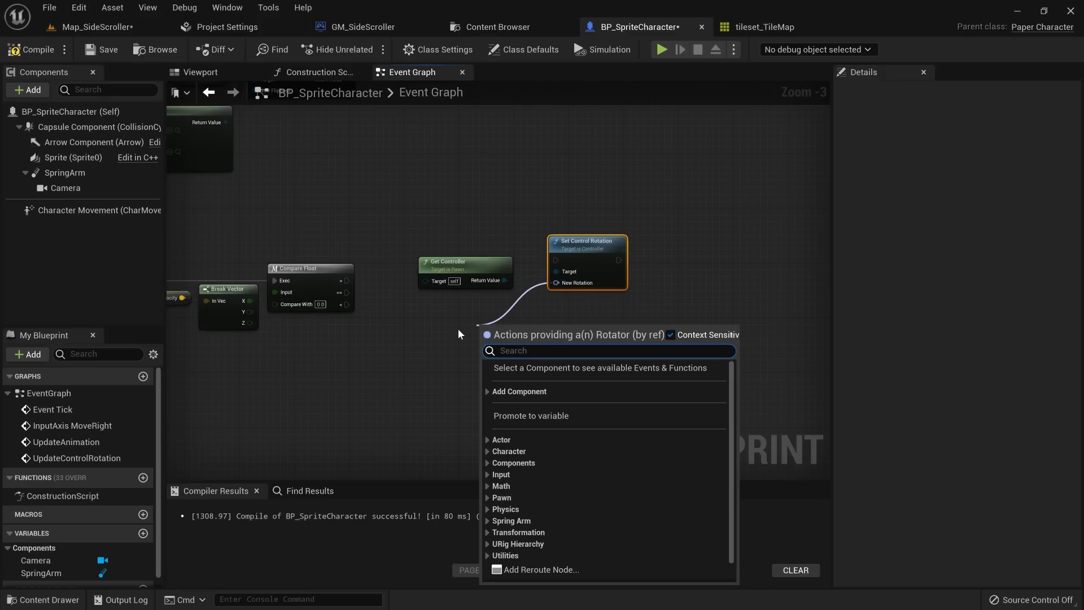
type("make rot")
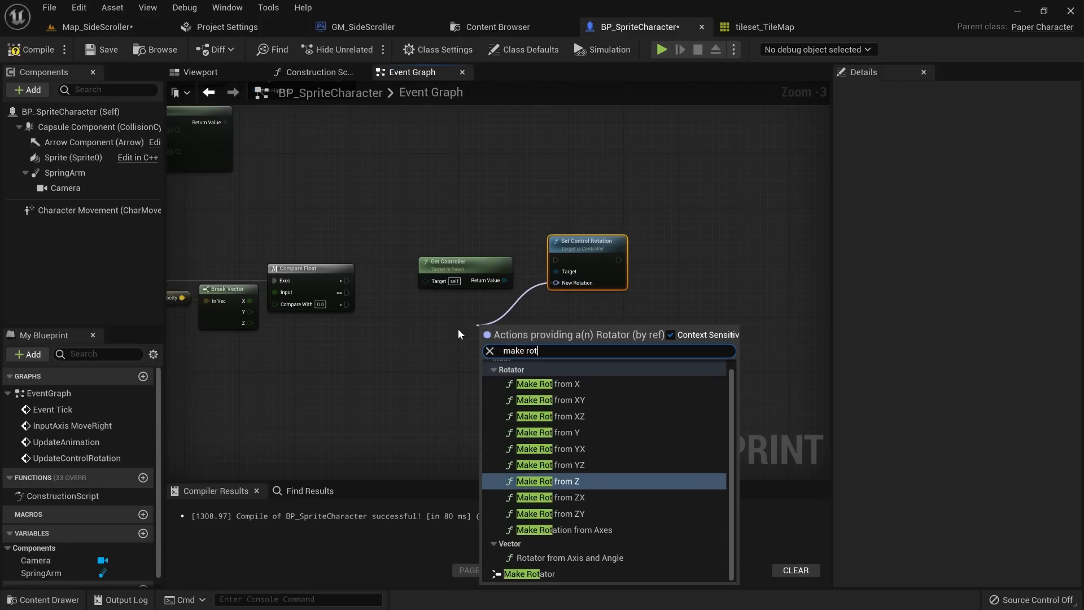
left_click(556, 571)
scroll(490, 314, "up", 1)
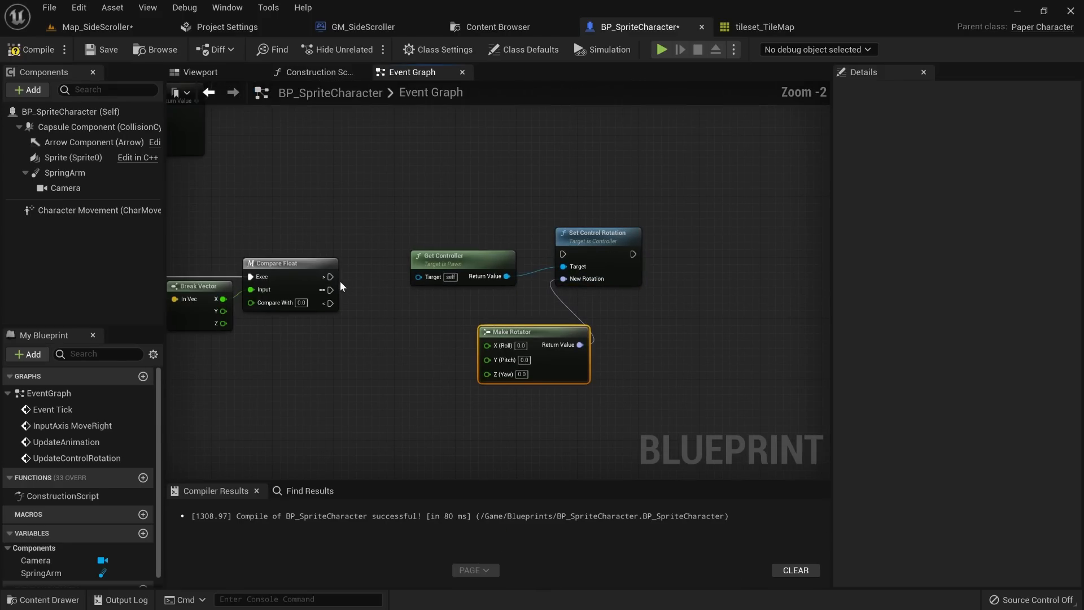
Step: Execute Set Control Rotation from Compare Float's > output through a reroute point, and arrange this branch above Compare Float
left_click_drag(331, 276, 563, 255)
left_click_drag(537, 334, 469, 303)
double_click(373, 276)
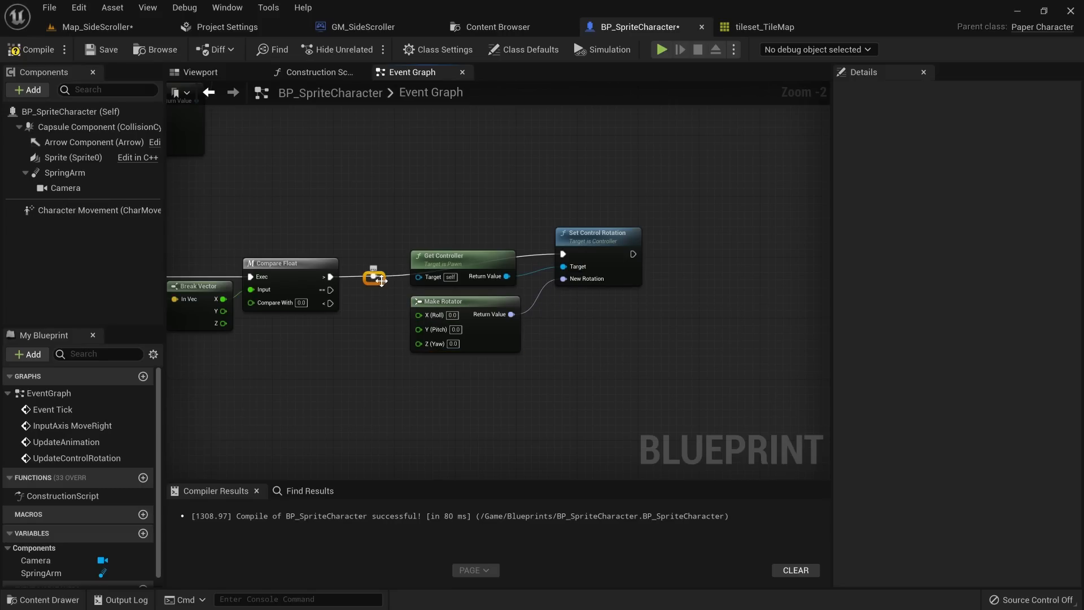
left_click_drag(373, 276, 396, 253)
left_click_drag(487, 263, 487, 271)
left_click_drag(381, 238, 587, 334)
left_click_drag(495, 336, 504, 283)
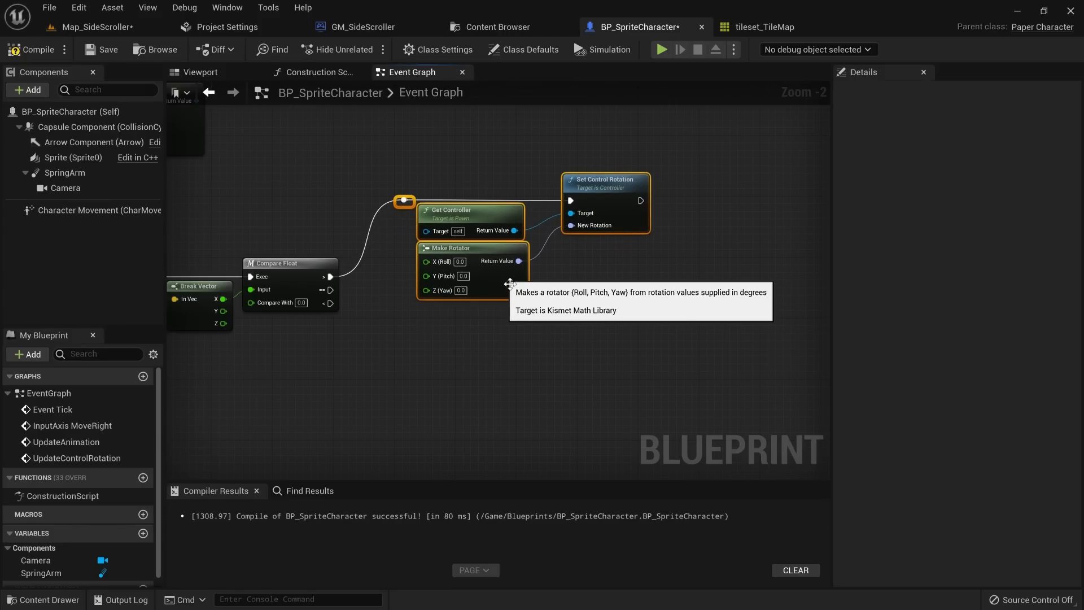
Step: Duplicate the control rotation branch below the original and execute the copy from Compare Float's < output
key("ctrl+c")
key("ctrl+v")
left_click_drag(622, 334, 584, 333)
left_click_drag(330, 304, 404, 344)
left_click_drag(379, 169, 598, 282)
left_click_drag(612, 220, 613, 228)
left_click(661, 304)
Step: Set Z (Yaw) to 180 on the lower branch's Make Rotator
left_click(461, 434)
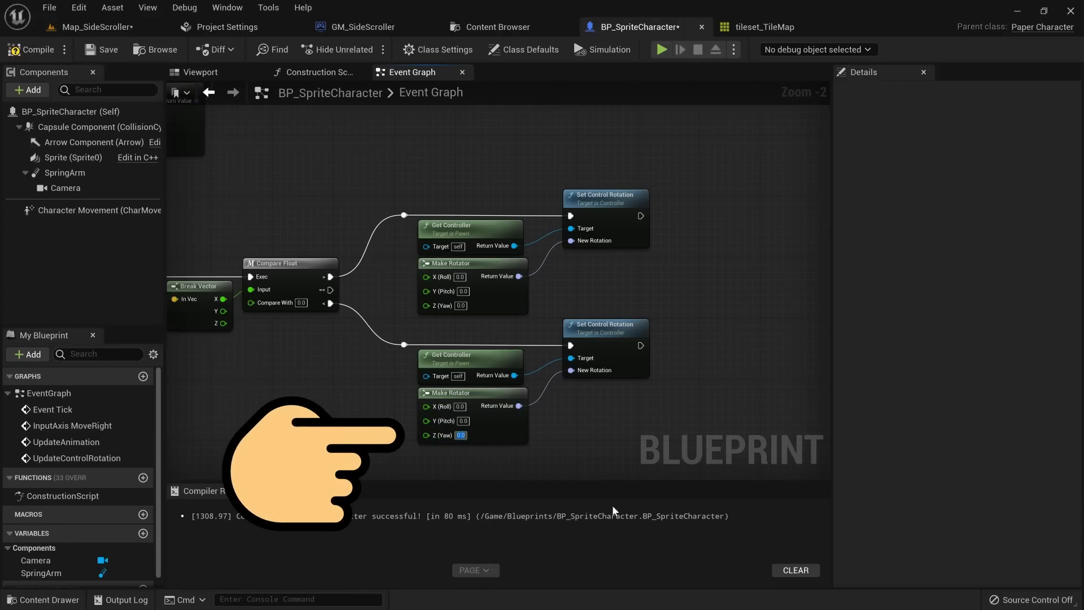
type("180")
key("Return")
Step: Call UpdateControlRotation after Update Animation in the Event Tick chain and compile the blueprint
right_click_drag(307, 386, 585, 370)
scroll(460, 374, "down", 1)
scroll(459, 374, "down", 1)
left_click_drag(422, 323, 234, 289)
left_click(235, 289)
mouse_move(314, 241)
right_mouse_down()
mouse_move(414, 322)
mouse_move(451, 466)
right_mouse_up()
right_click_drag(484, 240, 445, 413)
scroll(448, 334, "up", 2)
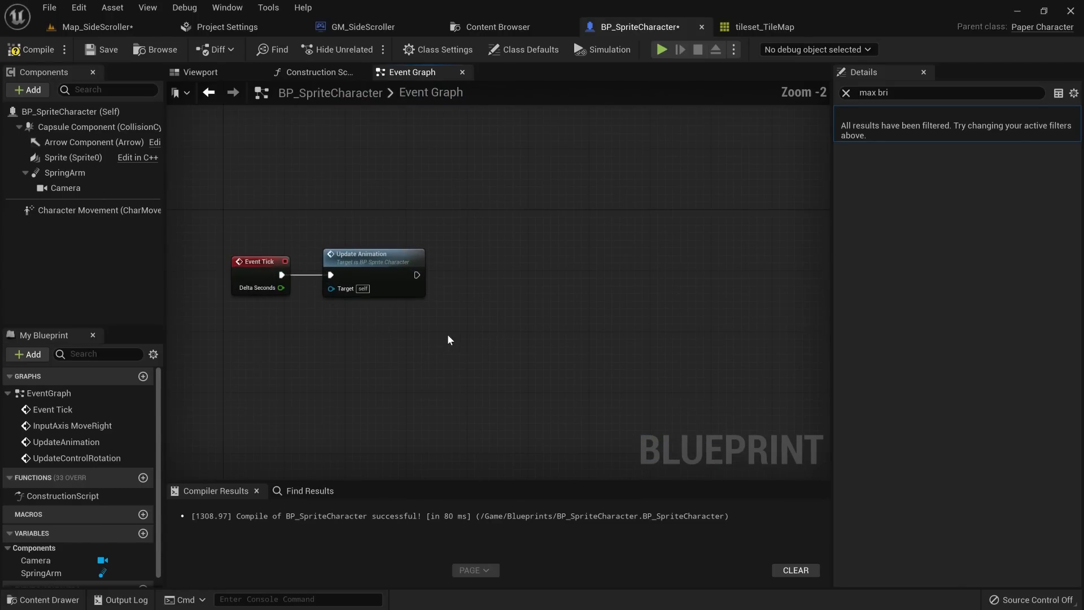
mouse_move(461, 272)
left_mouse_down()
mouse_move(475, 271)
mouse_move(468, 265)
left_mouse_up()
type("updatecontrol")
key("Return")
left_click(27, 50)
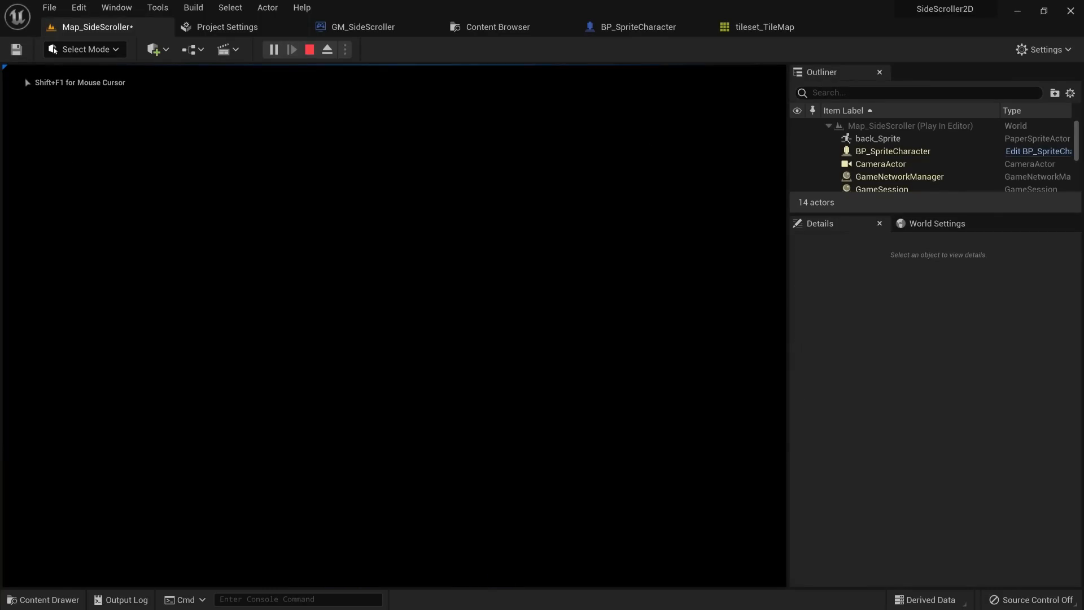
Step: Play-test the level by running the character right and left repeatedly to check its turning and the camera
key("d")
key("a")
key("d")
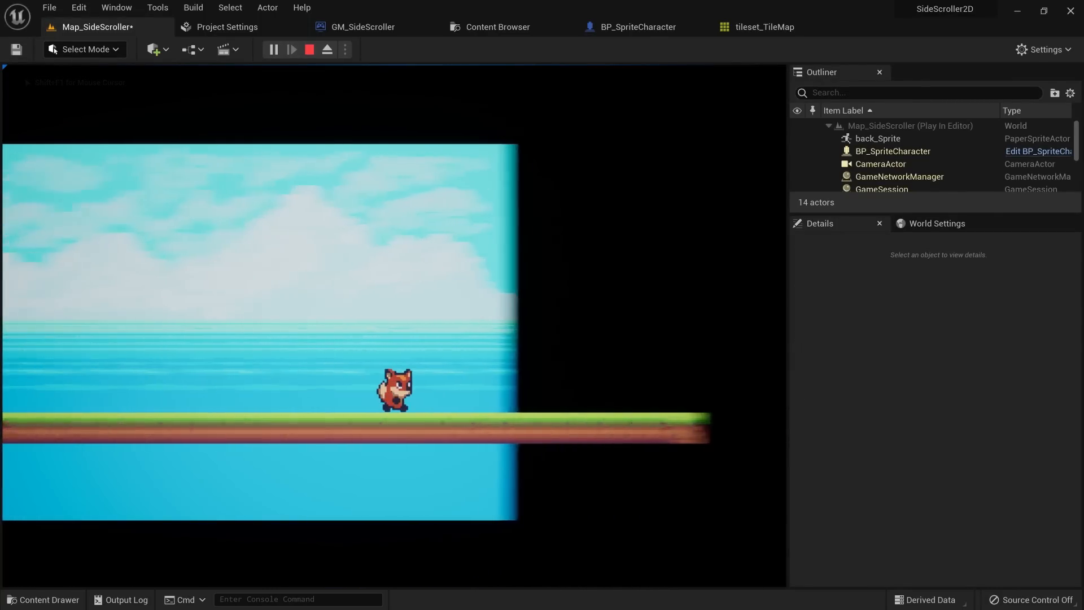
key("a")
key("d")
key("a")
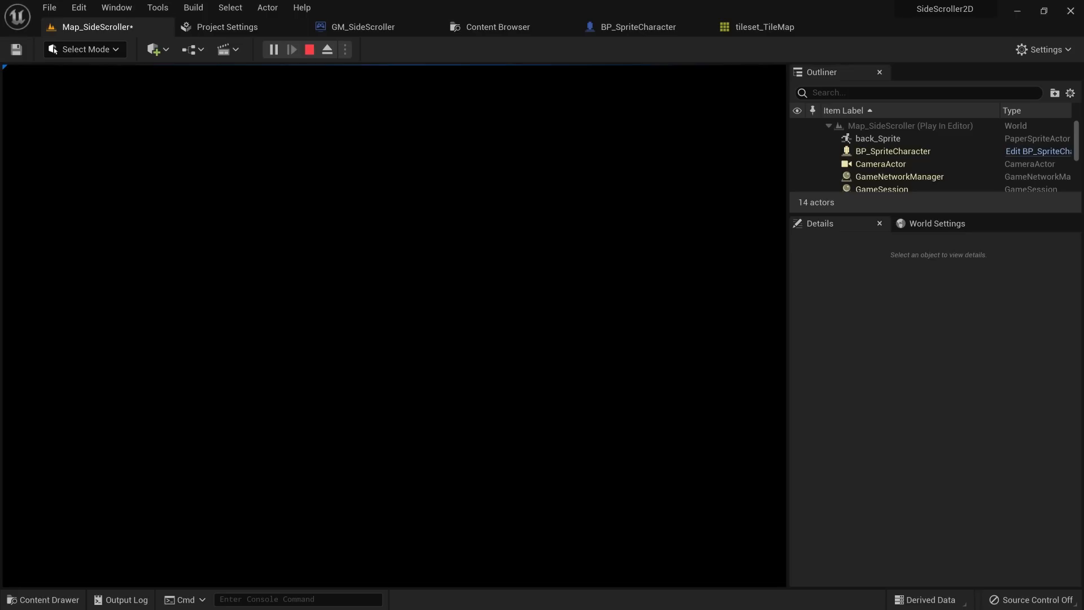
Step: Eject from the running game, select BP_SpriteCharacter, and examine it and its camera preview from different angles
left_click(327, 49)
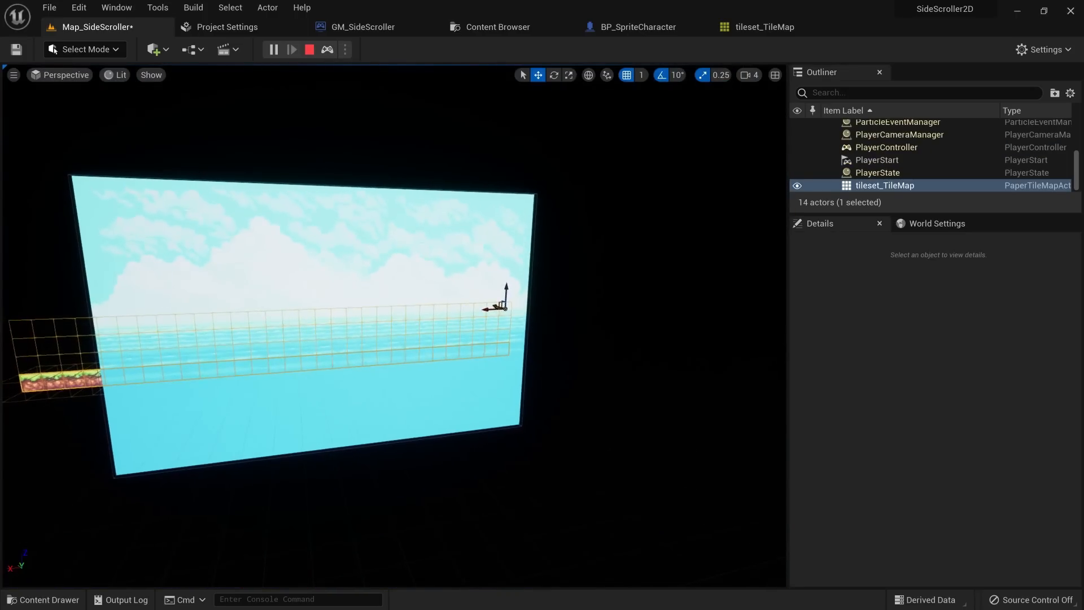
key("a")
right_click_drag(362, 306, 509, 332)
left_click(408, 345)
right_click_drag(622, 203, 564, 203)
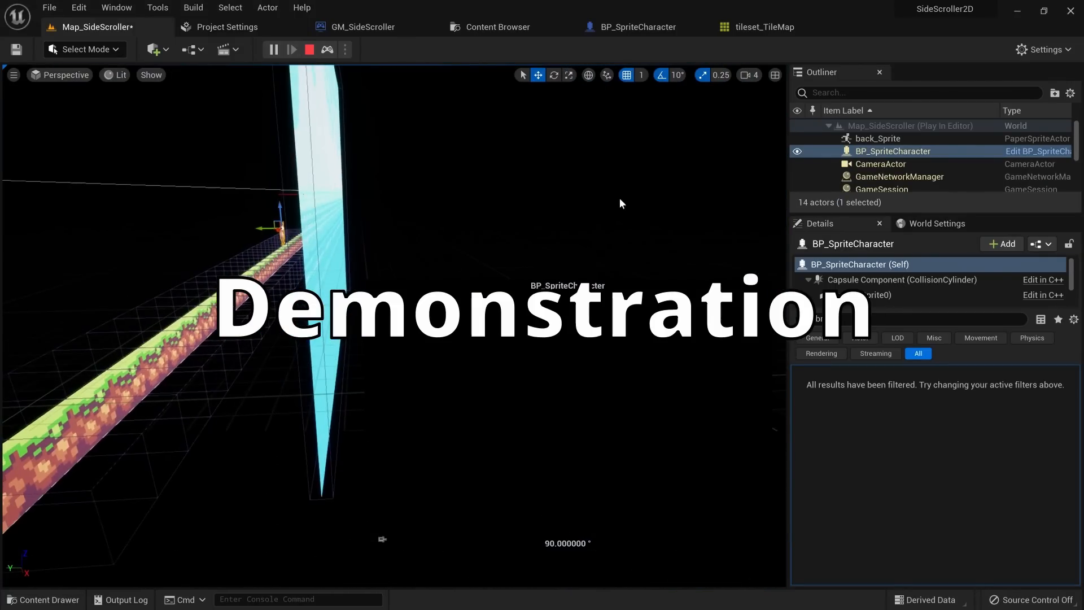
scroll(881, 283, "down", 3)
left_click(855, 275)
right_click_drag(574, 333, 700, 339)
key("s")
scroll(870, 276, "up", 3)
left_click(859, 265)
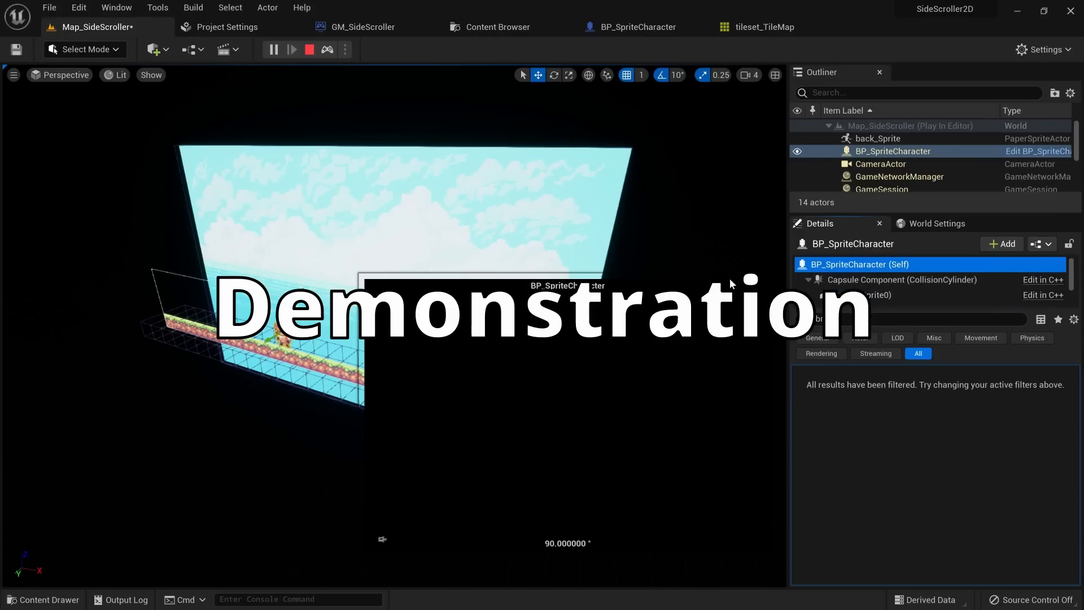
Step: Rotate BP_SpriteCharacter in the ejected view to examine how its camera turns with it
right_click_drag(650, 271, 650, 255)
key("w")
key("e")
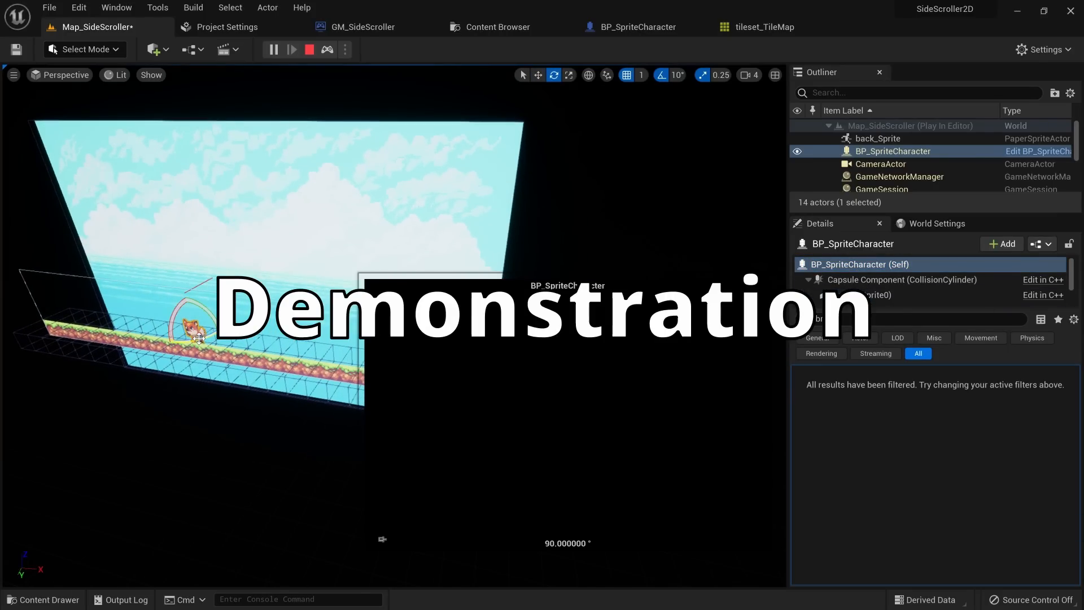
left_click_drag(198, 339, 153, 333)
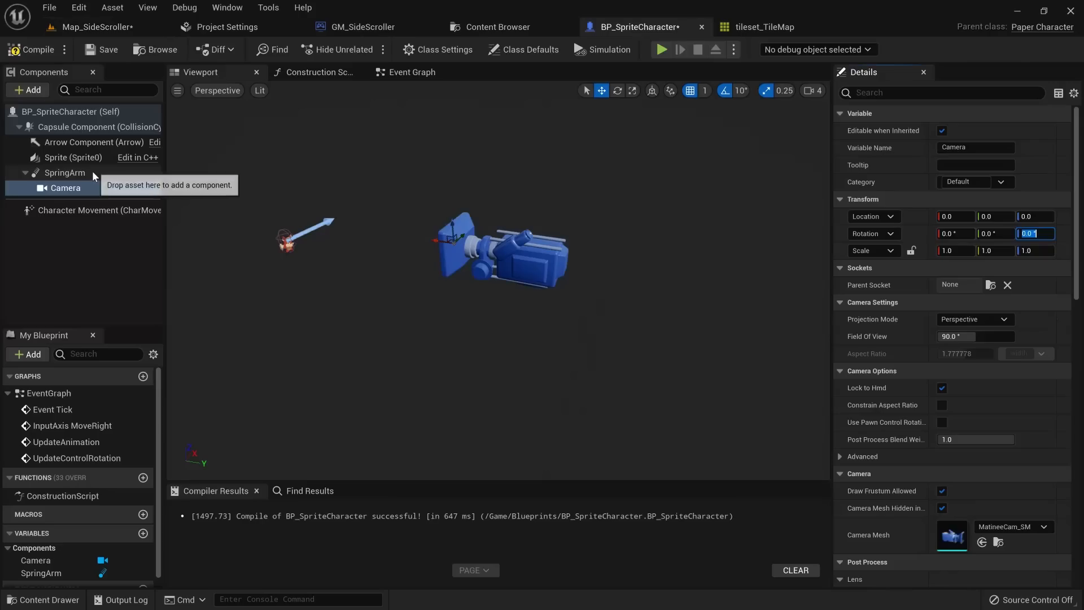
Step: Set the SpringArm's rotation type to World in BP_SpriteCharacter and start playing Map_SideScroller
left_click(92, 172)
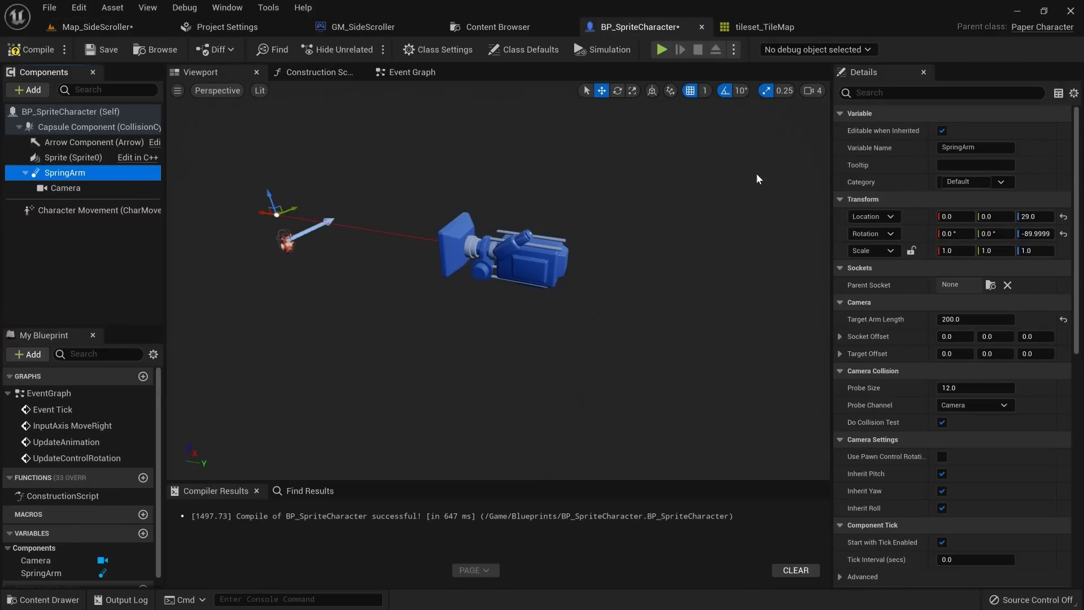
left_click(897, 233)
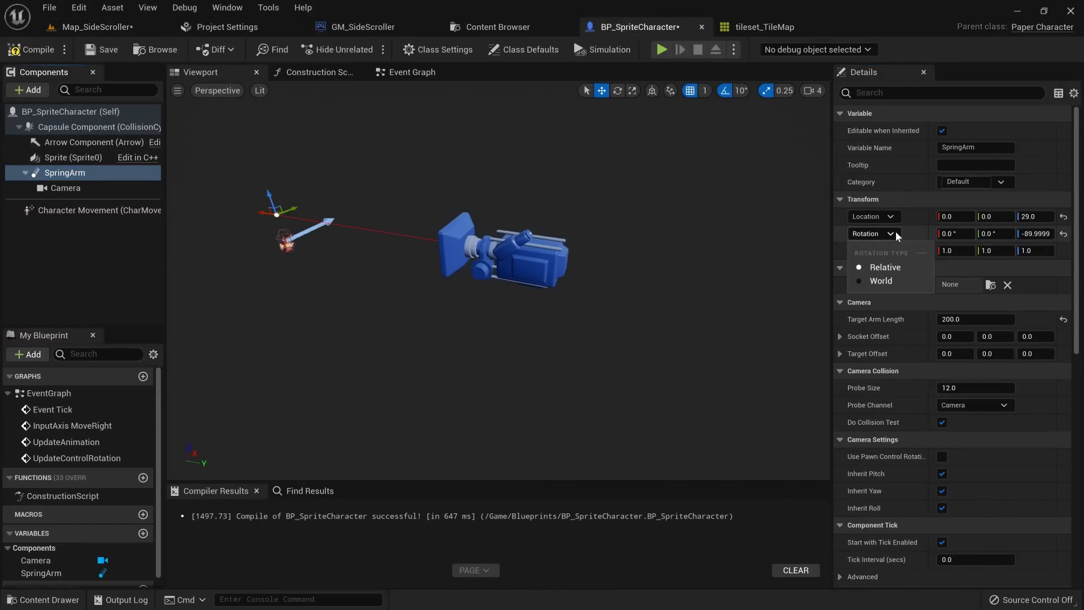
left_click(891, 281)
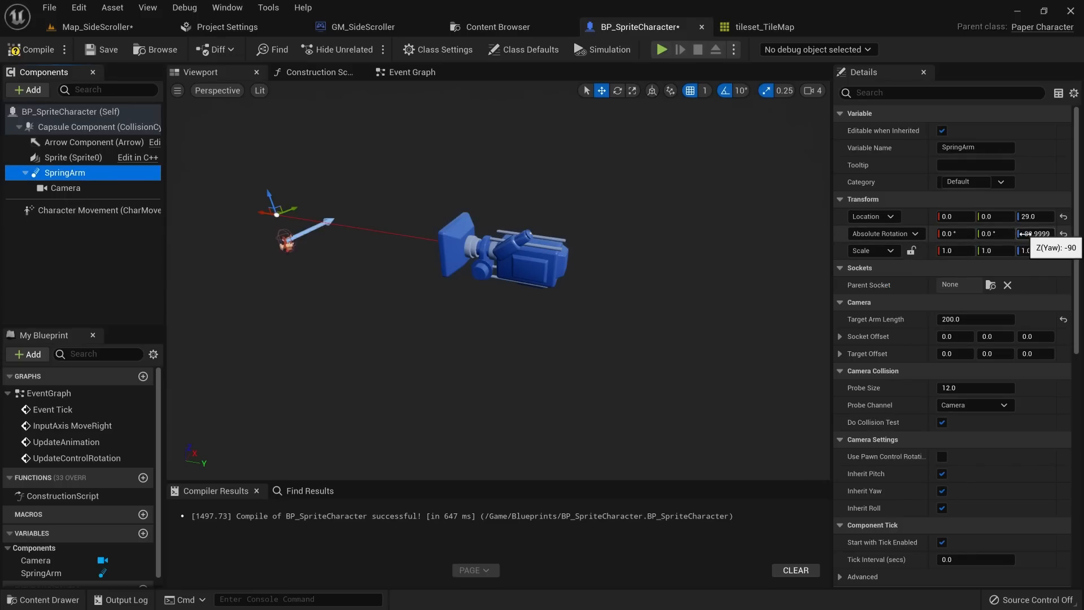
left_click(66, 28)
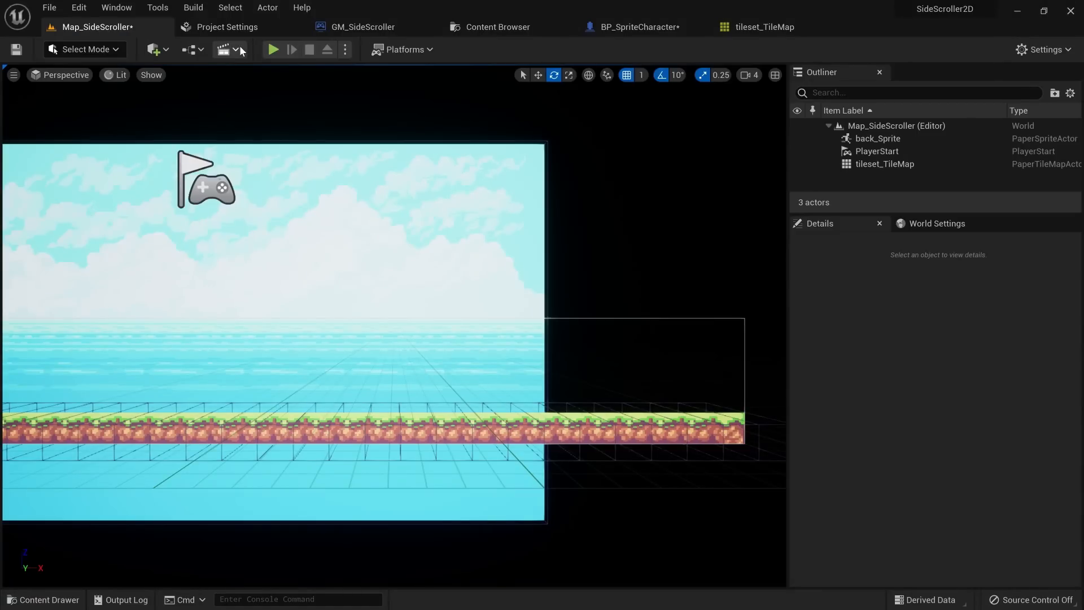
left_click(274, 49)
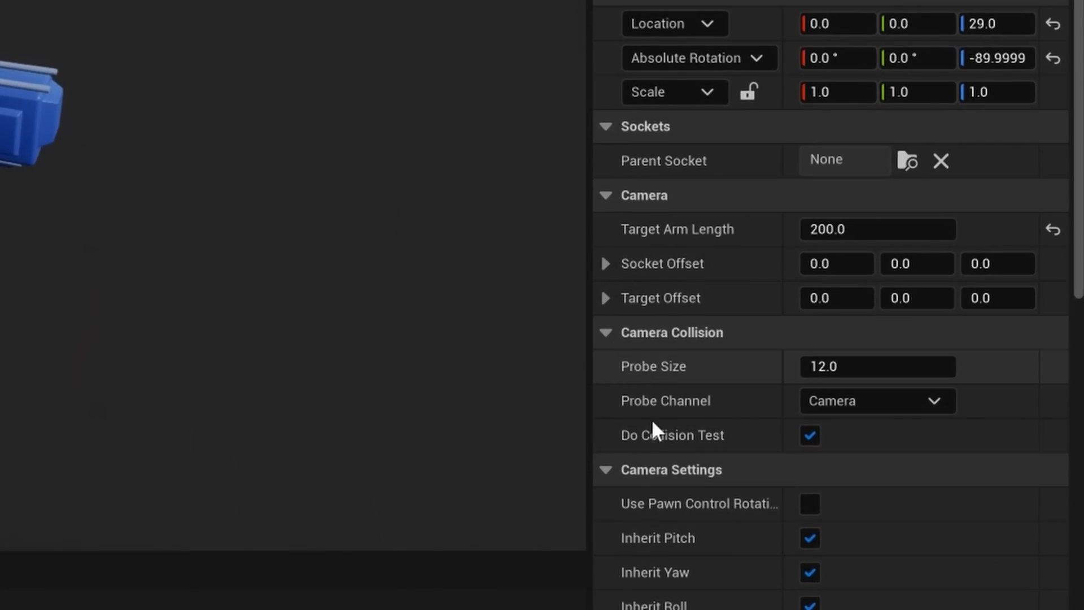
Step: Disable Do Collision Test on the SpringArm and play-test the character running right
mouse_move(662, 437)
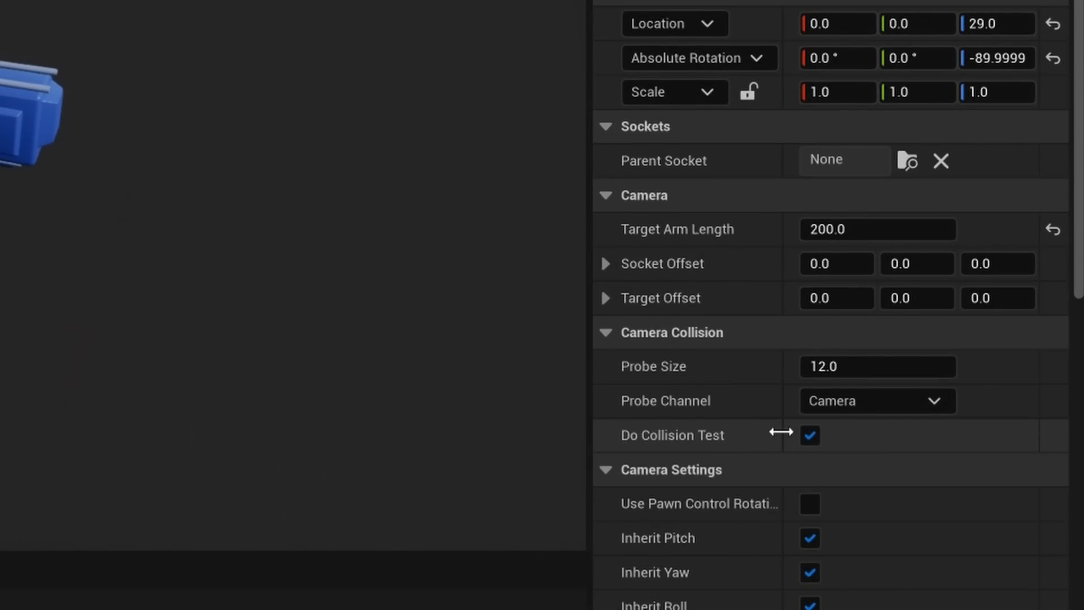
left_click(810, 435)
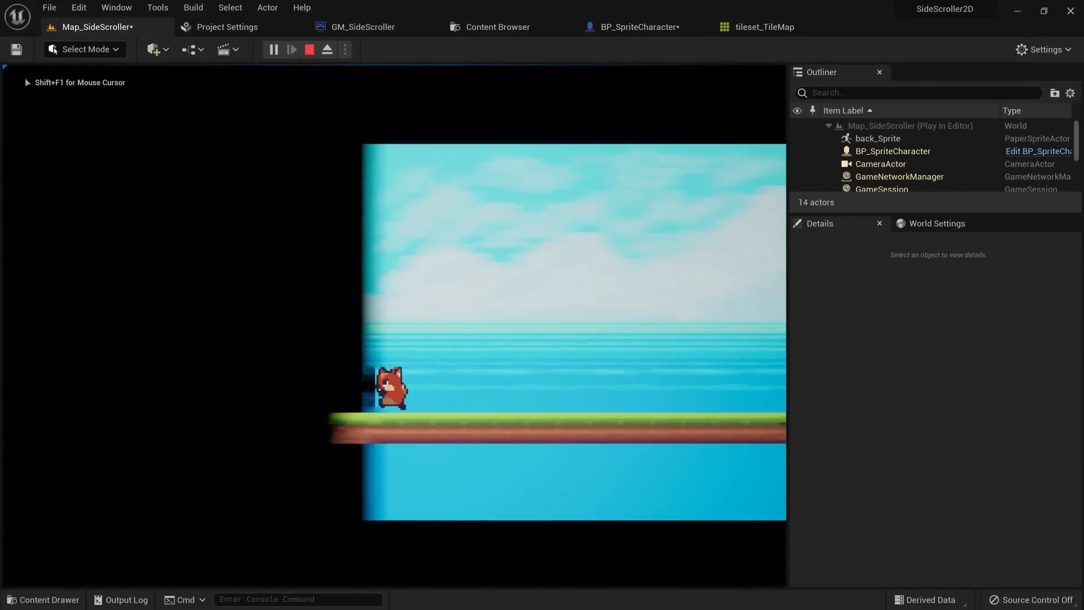
key("d")
key("Escape")
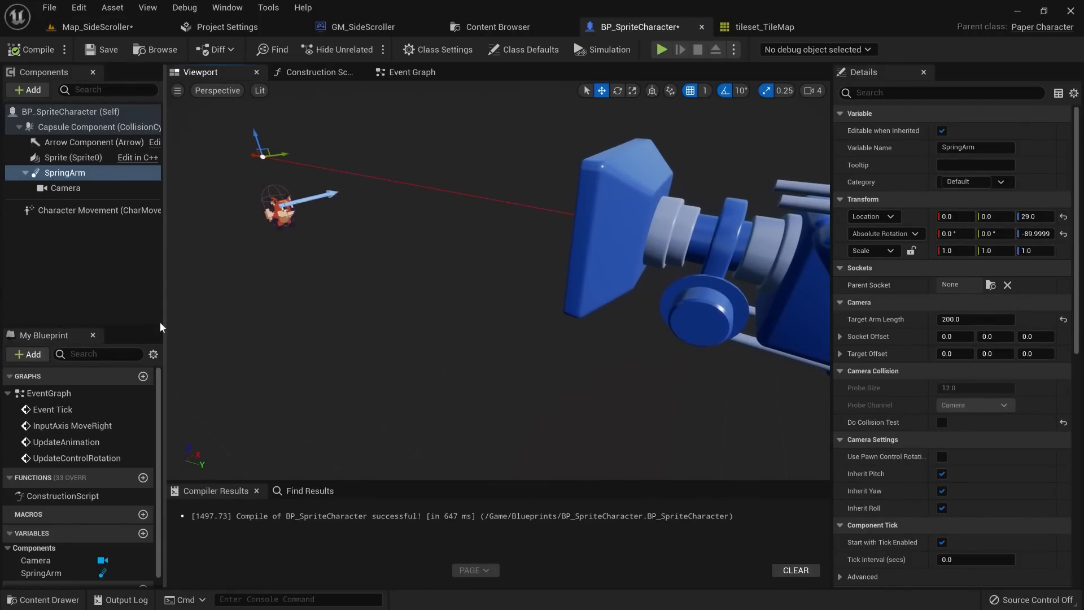
Step: Open the Event Graph and move the InputAxis MoveRight nodes up to make room above UpdateAnimation
double_click(49, 393)
scroll(344, 337, "down", 2)
scroll(377, 182, "up", 1)
right_click_drag(334, 439, 385, 221)
left_click_drag(276, 206, 537, 319)
left_click_drag(339, 226, 339, 154)
left_click(343, 272)
Step: Add an InputAction Jump event and align it between InputAxis MoveRight and UpdateAnimation
right_click(329, 281)
type("input event jump")
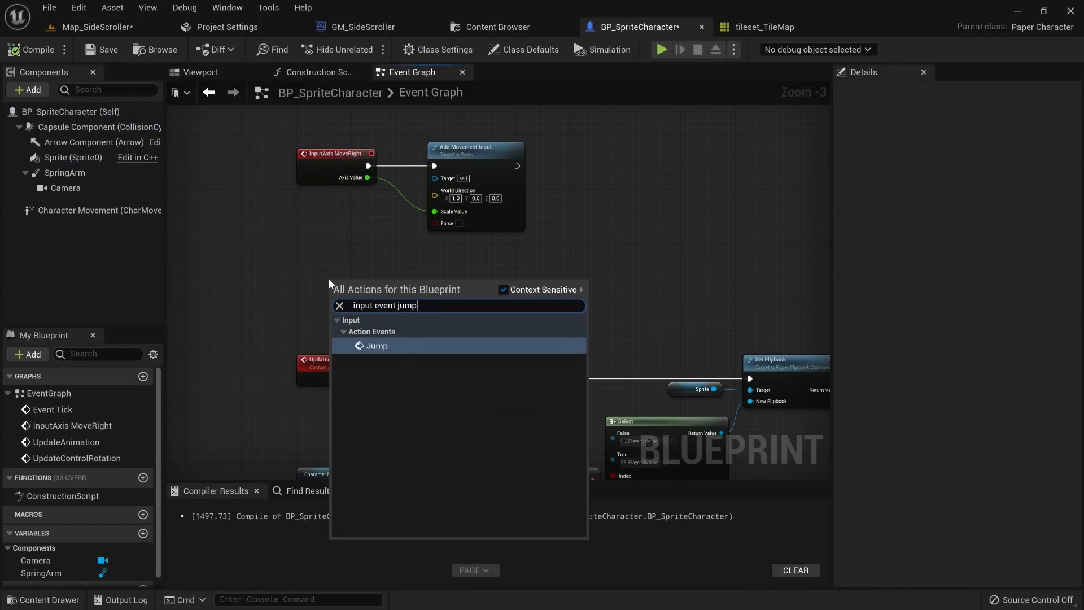
key("Return")
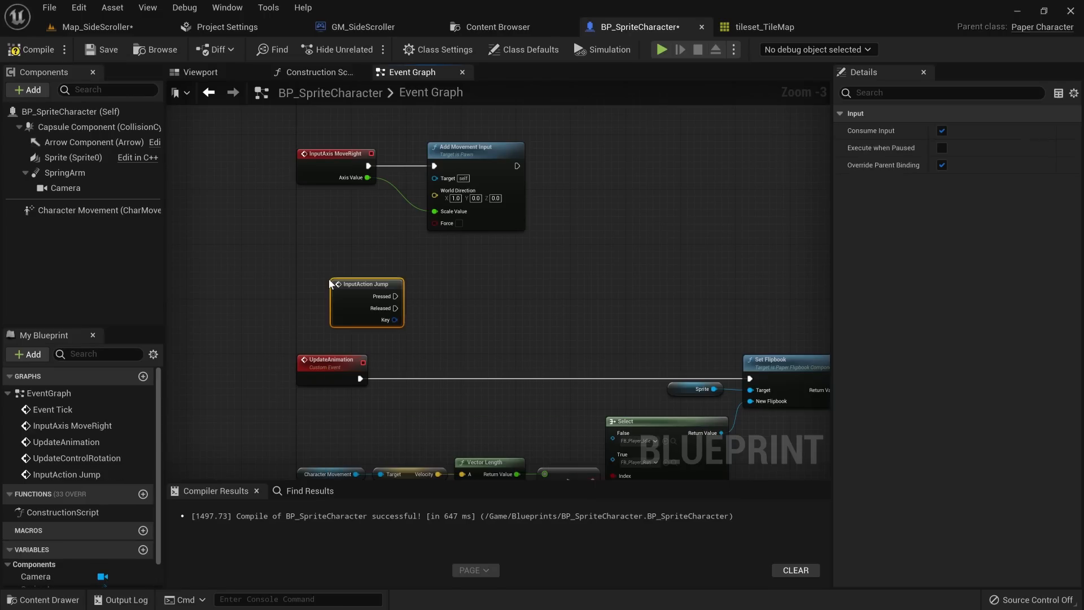
left_click_drag(331, 283, 296, 263)
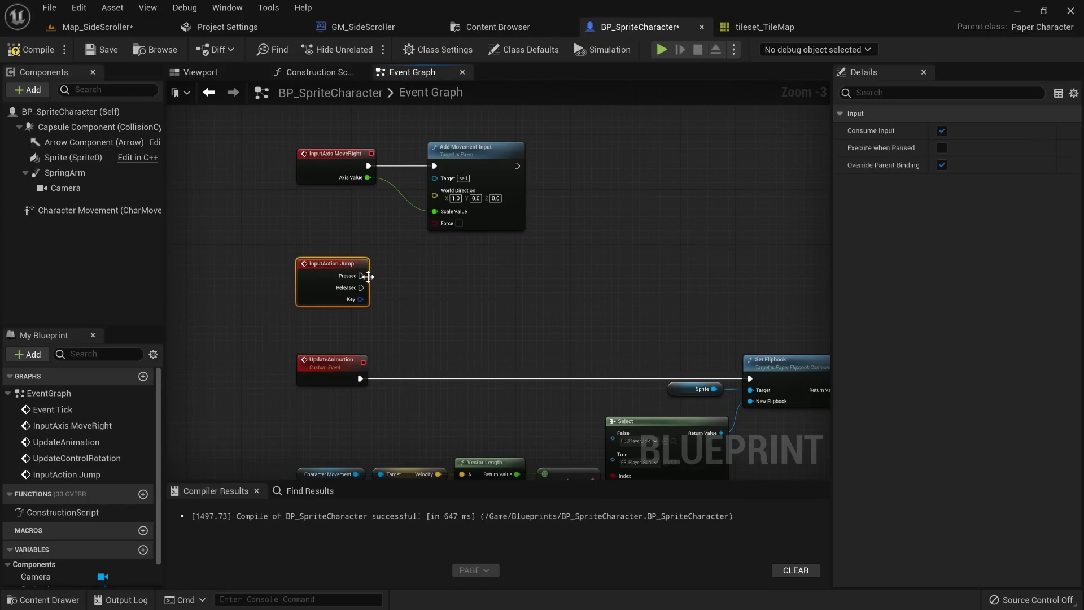
Step: Connect the jump event's Pressed output to a Jump node and its Released output to a Stop Jumping node
left_click_drag(361, 276, 421, 256)
type("jump")
key("Return")
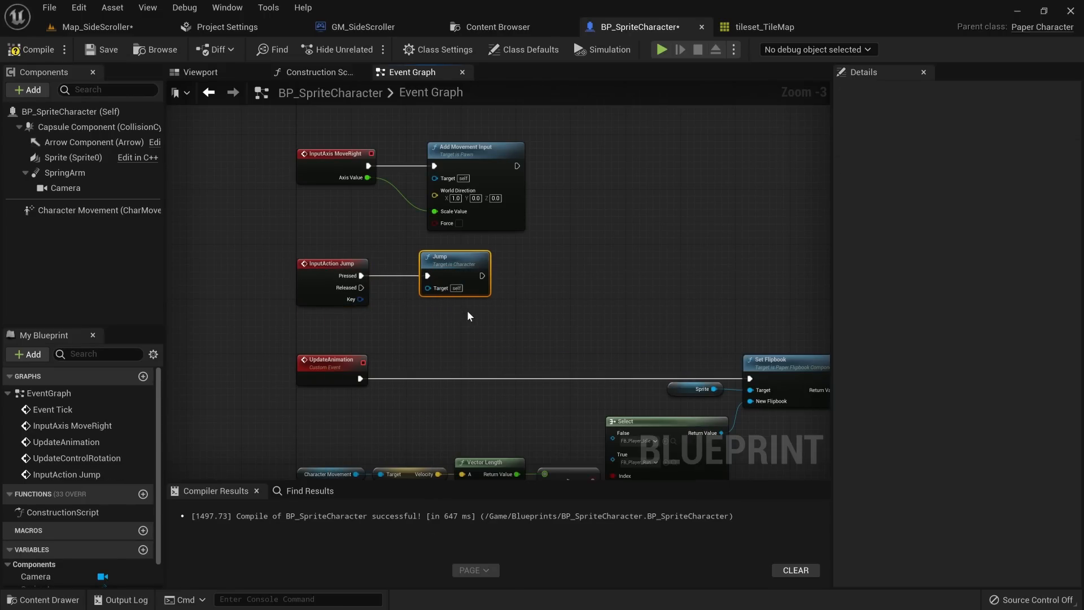
left_click_drag(360, 288, 394, 310)
type("stopjump")
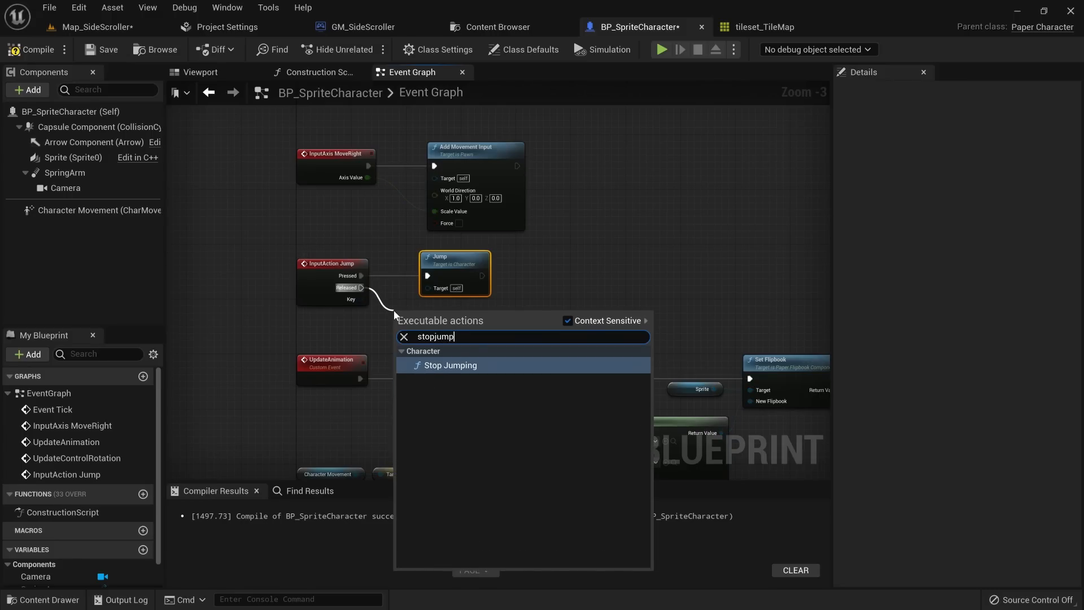
key("Return")
Step: Play-test the character's running and jumping in the level, and stop the session
key("alt+p")
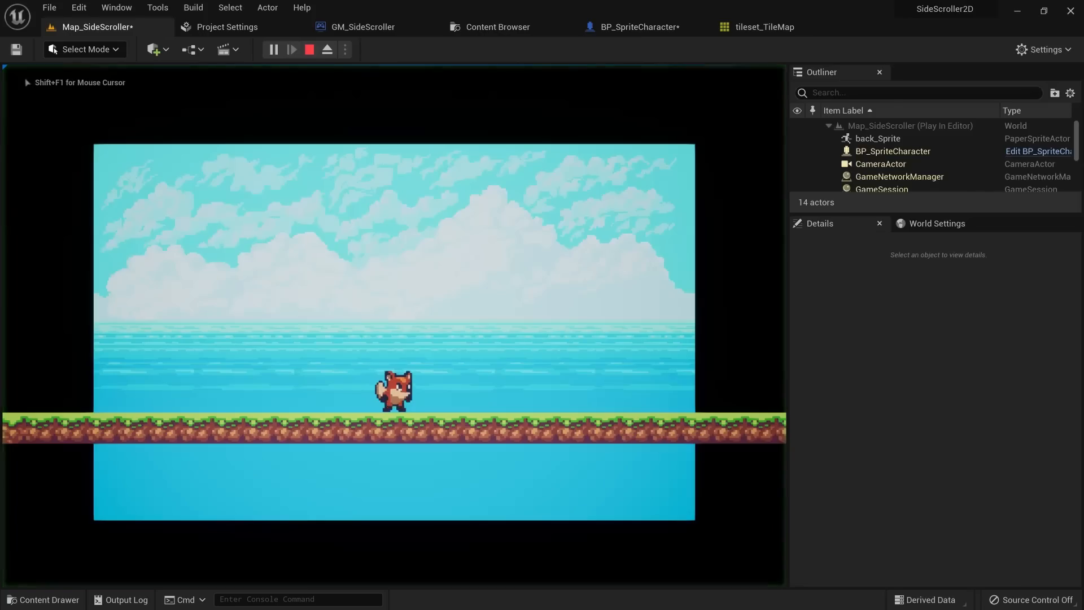
key("d")
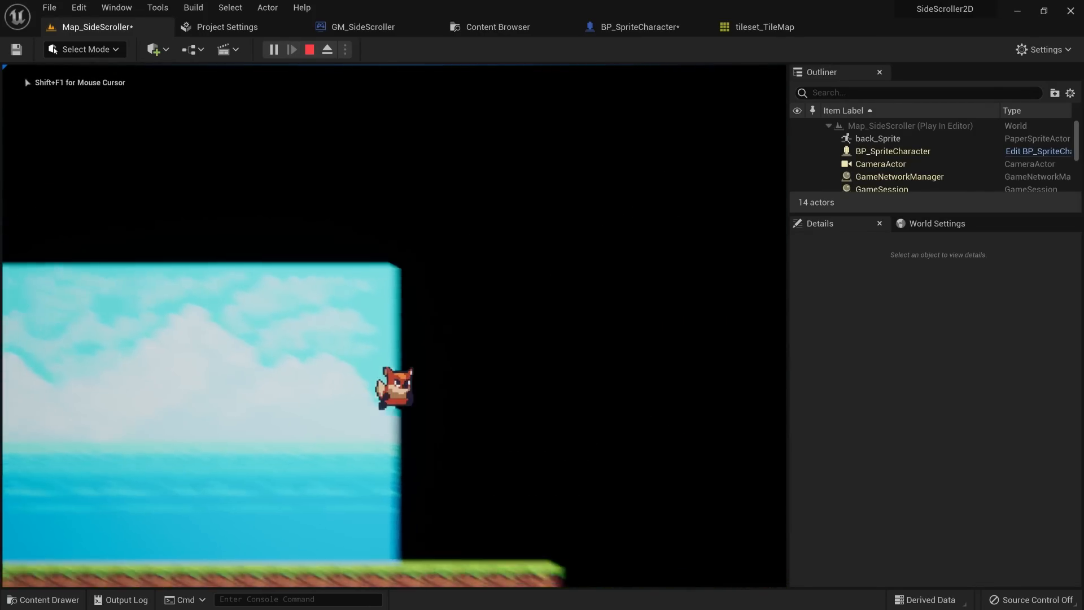
key("Escape")
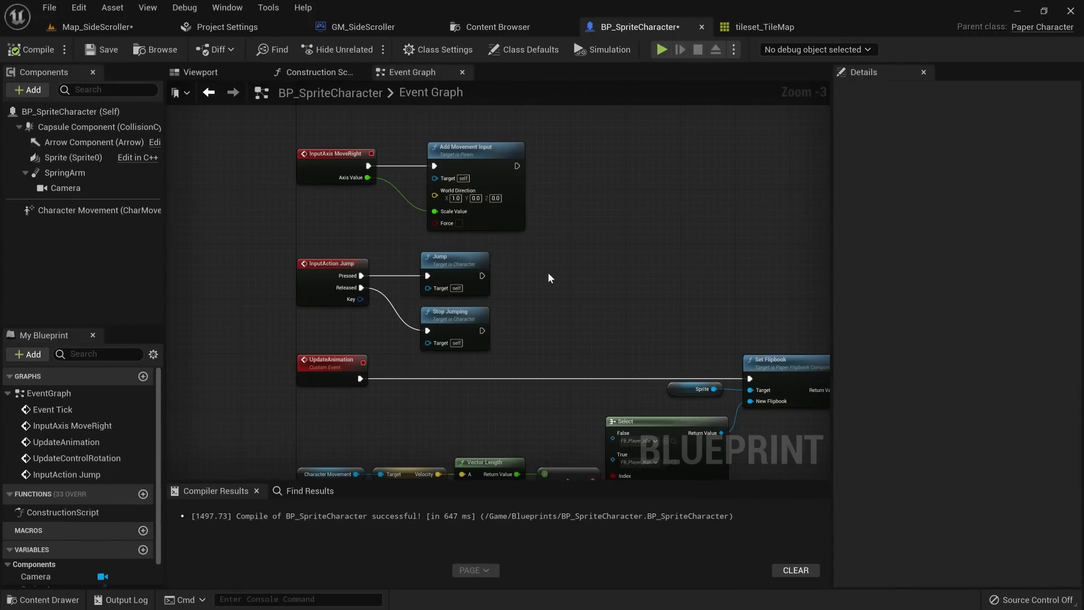
Step: Move the Set Flipbook and Sprite nodes away from the Select node to make room between them
right_click_drag(460, 289, 426, 314)
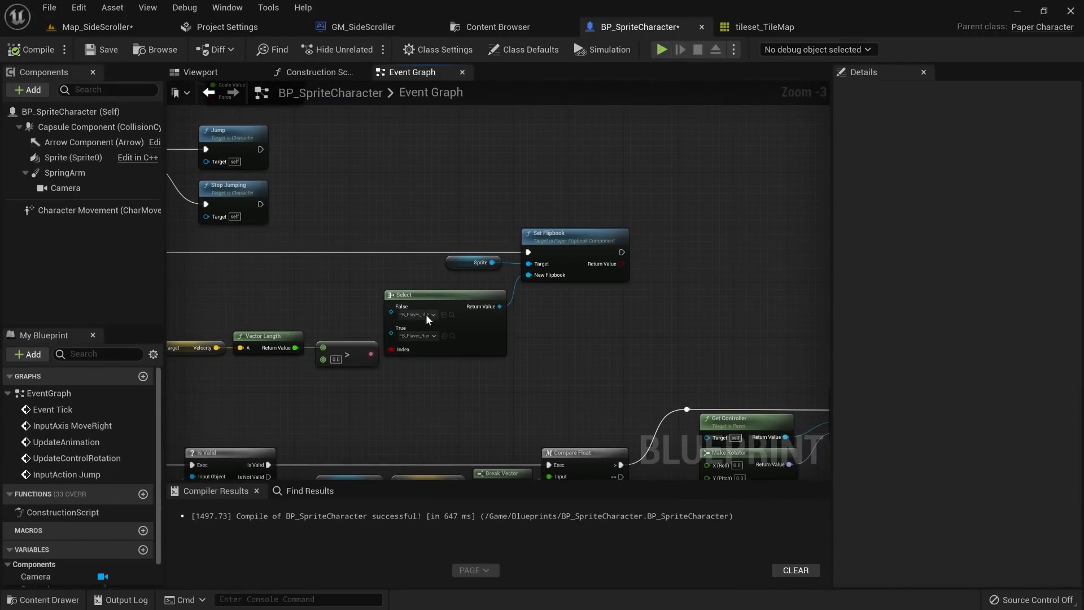
left_click(559, 255)
left_click_drag(457, 226, 539, 261)
left_click_drag(555, 251, 743, 244)
Step: Add an Is Falling node for Character Movement and align the two nodes in a straight row beneath Set Flipbook
right_click(563, 320)
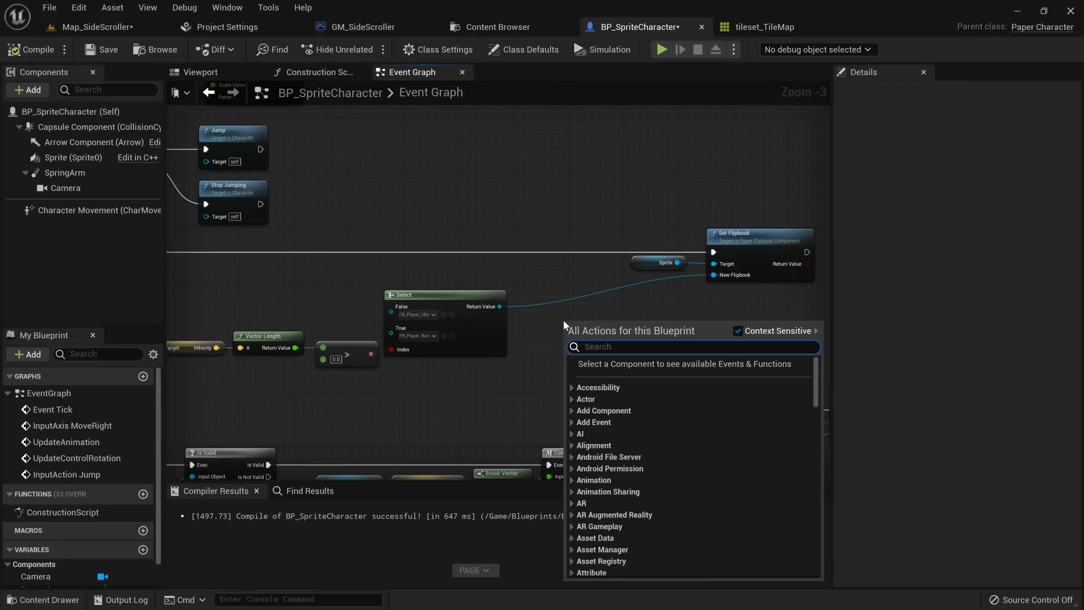
type("is falling")
key("Return")
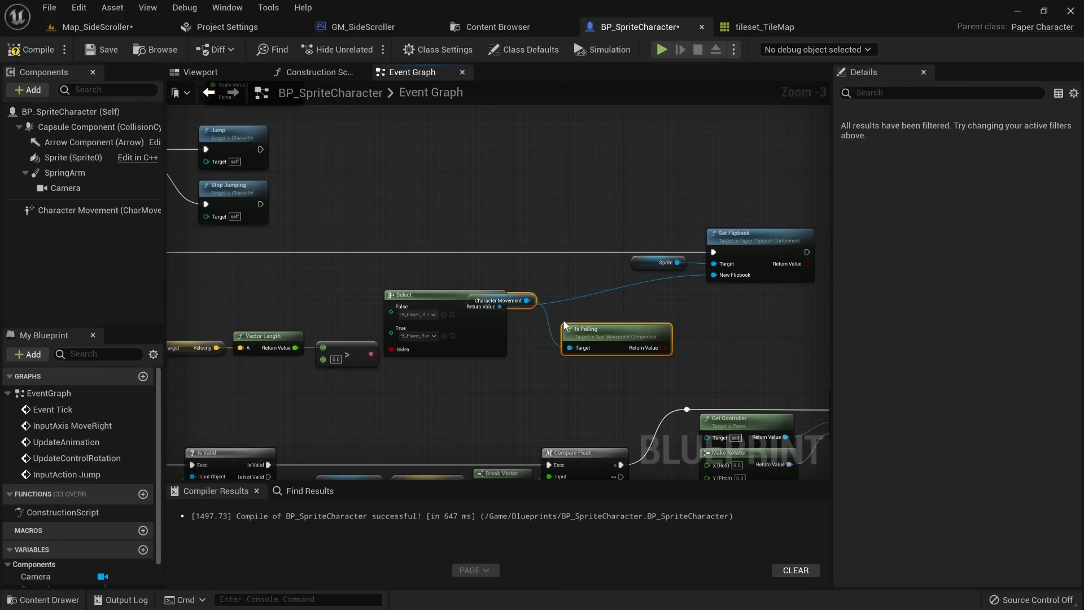
right_click_drag(682, 286, 533, 281)
left_click_drag(464, 333, 519, 340)
key("q")
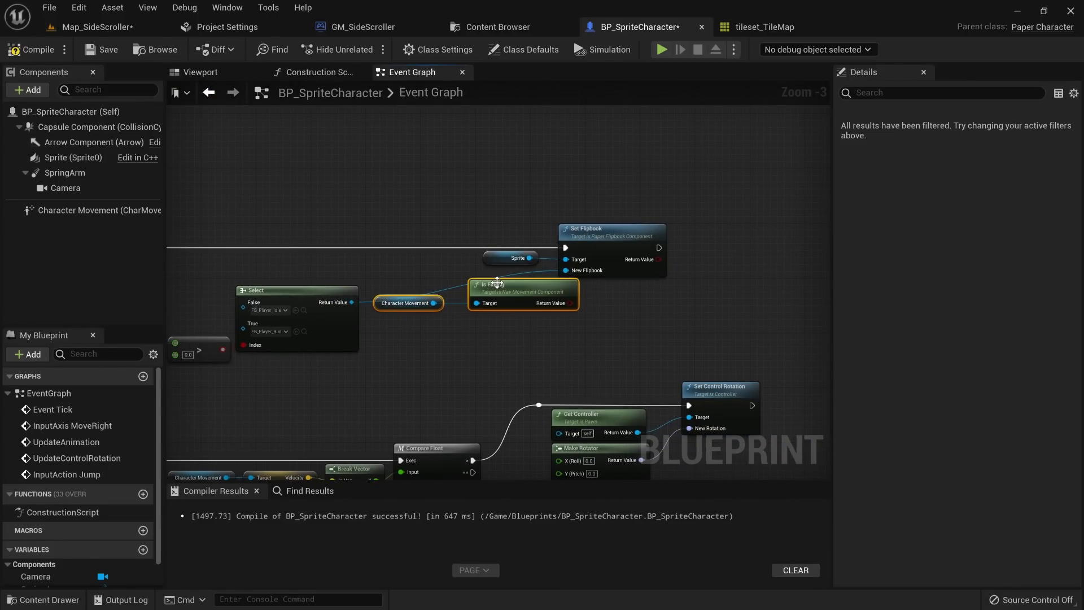
left_click_drag(496, 282, 505, 303)
left_click(500, 371)
right_click_drag(500, 371, 551, 359)
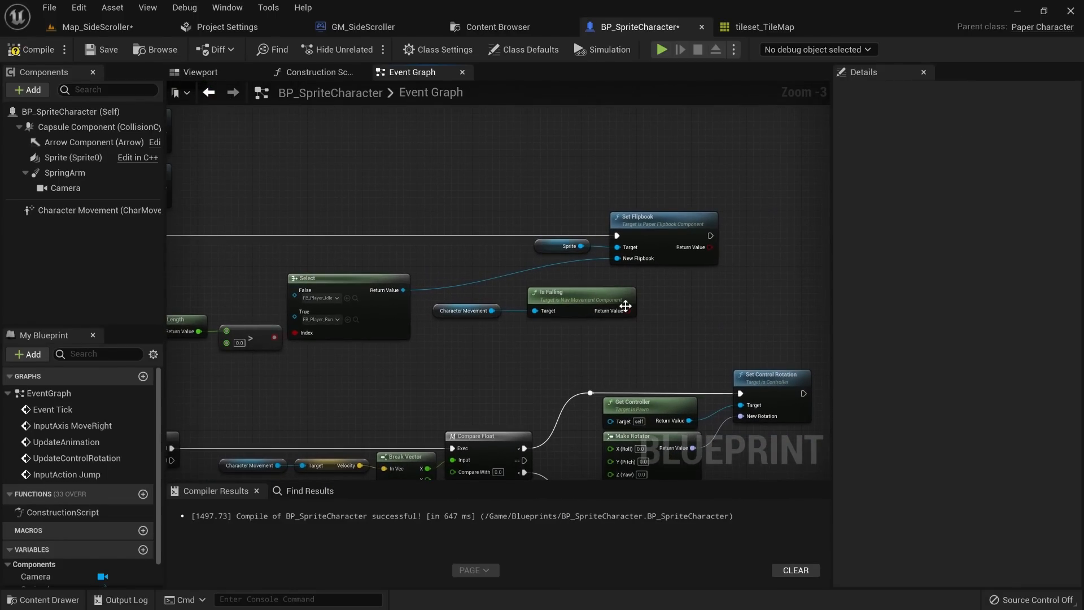
Step: Create a second Select node indexed by Is Falling's return value, and arrange it between the first Select and Set Flipbook with Is Falling below
left_click_drag(644, 313, 679, 304)
type("select")
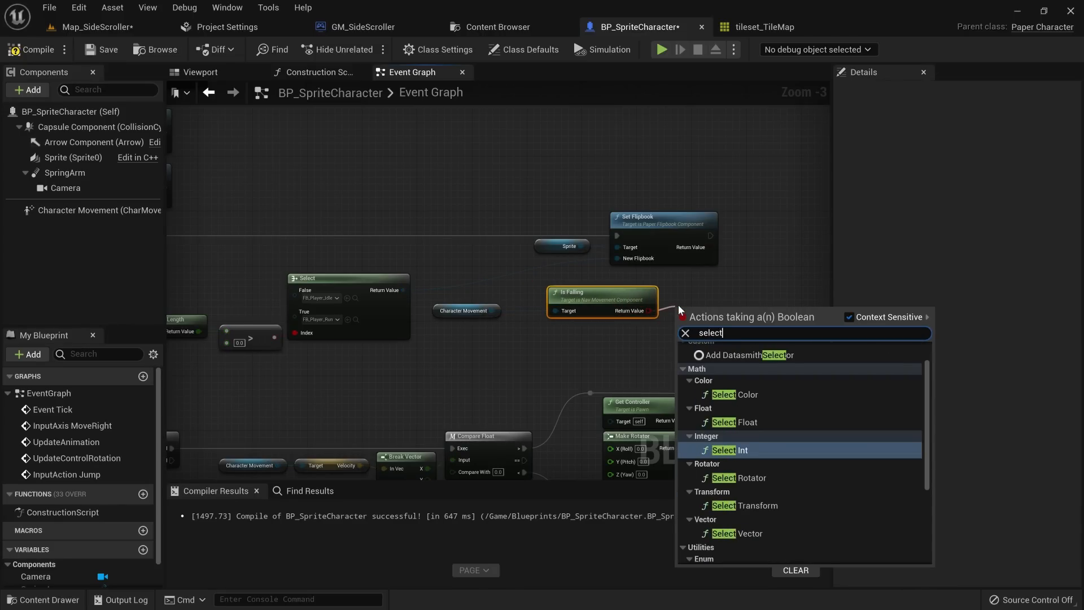
scroll(846, 466, "down", 5)
left_click(744, 524)
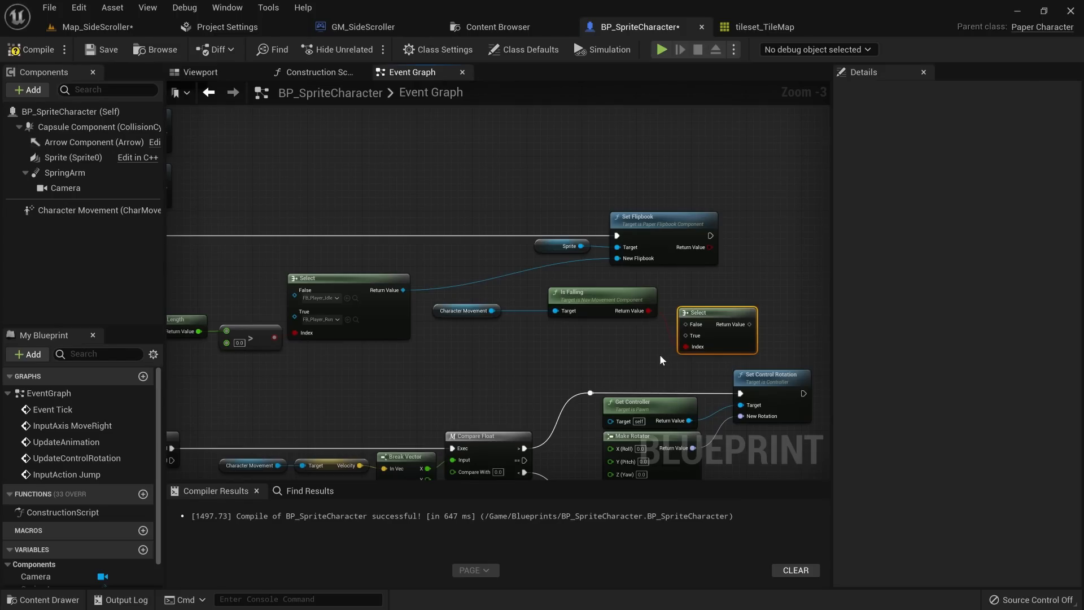
left_click(466, 311, "ctrl")
left_click_drag(596, 304, 391, 377)
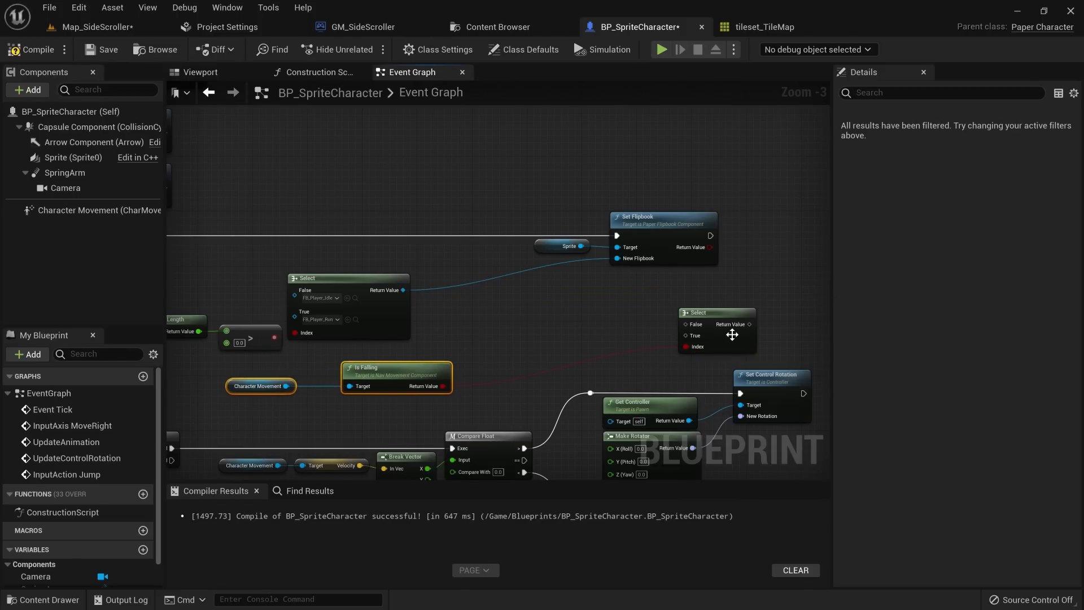
left_click_drag(720, 325, 536, 296)
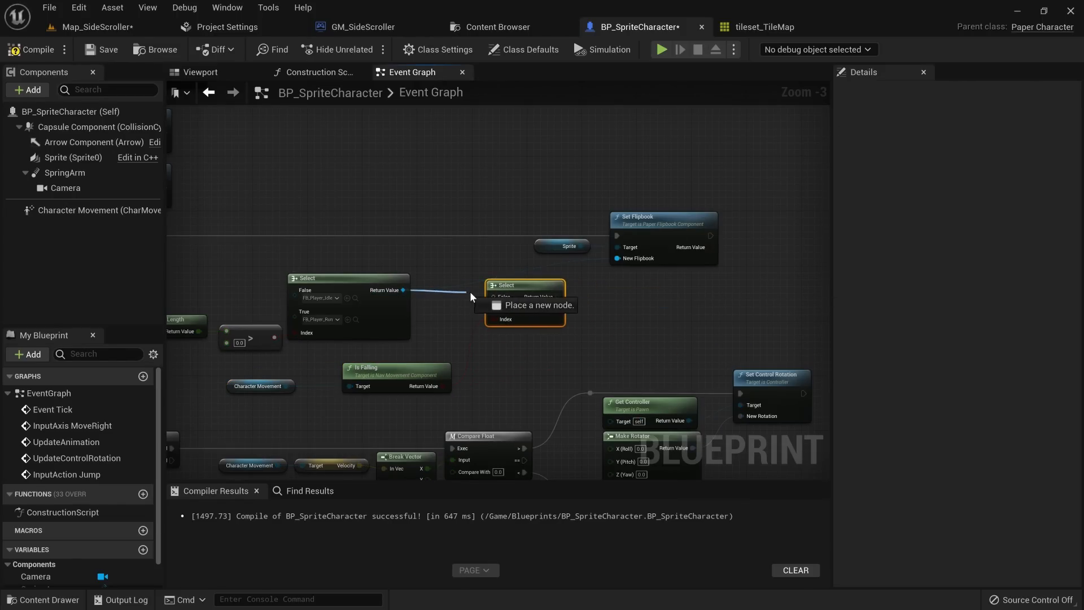
Step: Wire the first Select's return value into the second Select's False input, and the second Select's output into Set Flipbook's New Flipbook
left_click_drag(469, 292, 495, 296)
left_click_drag(595, 298, 615, 260)
left_click_drag(563, 286, 550, 266)
right_click_drag(550, 266, 597, 245)
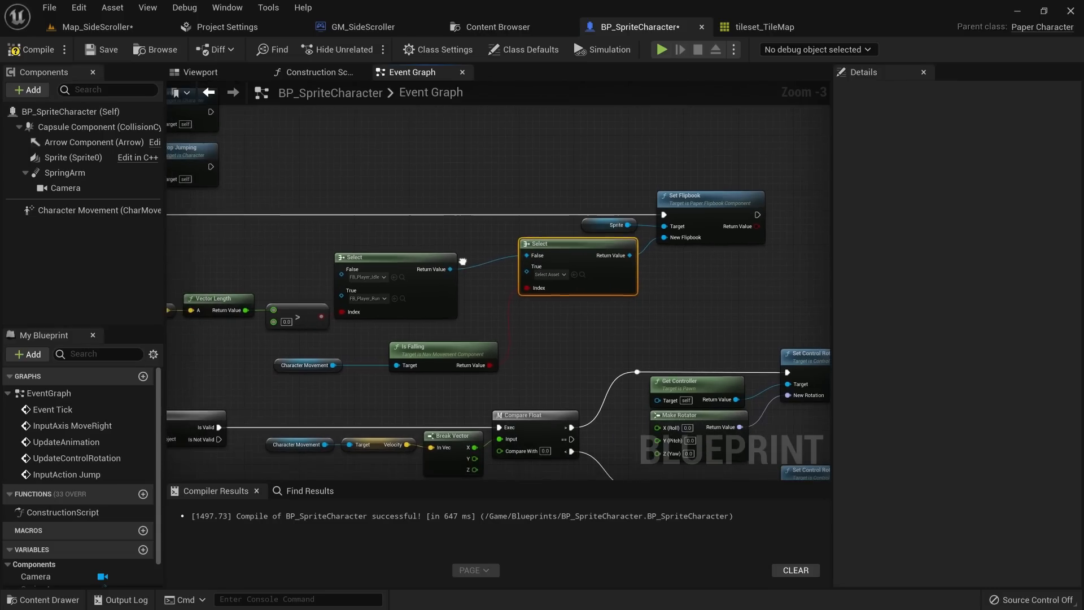
Step: Set the second Select's True option to the FB_Player_Fall flipbook and nudge the node into place
left_click(551, 274)
left_click(615, 346)
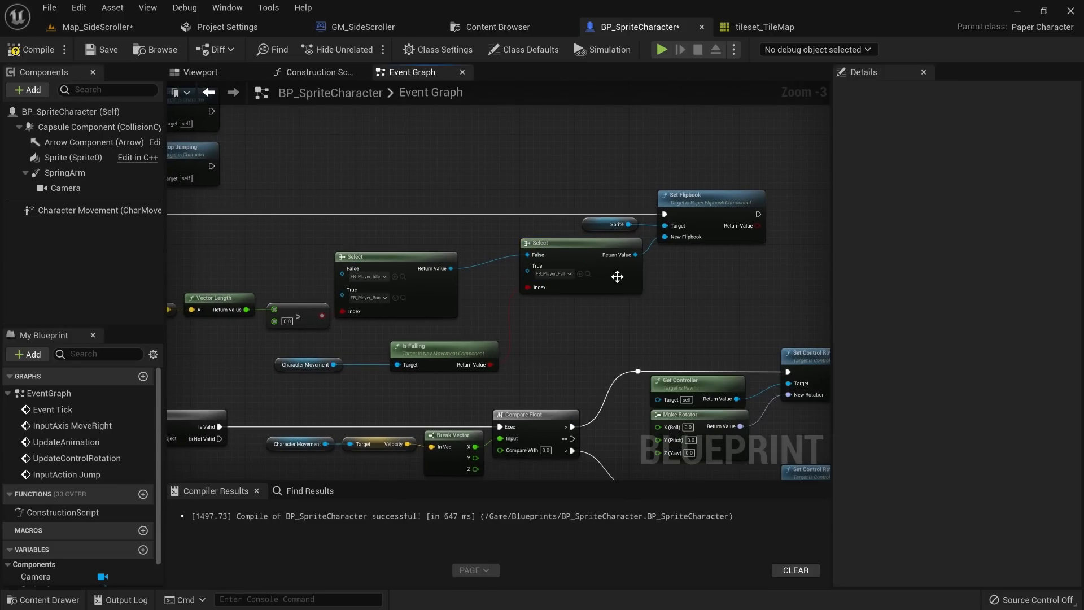
left_click_drag(617, 276, 613, 293)
Step: Play-test running and jumping in both directions to check the falling animation, and stop the session
key("alt+p")
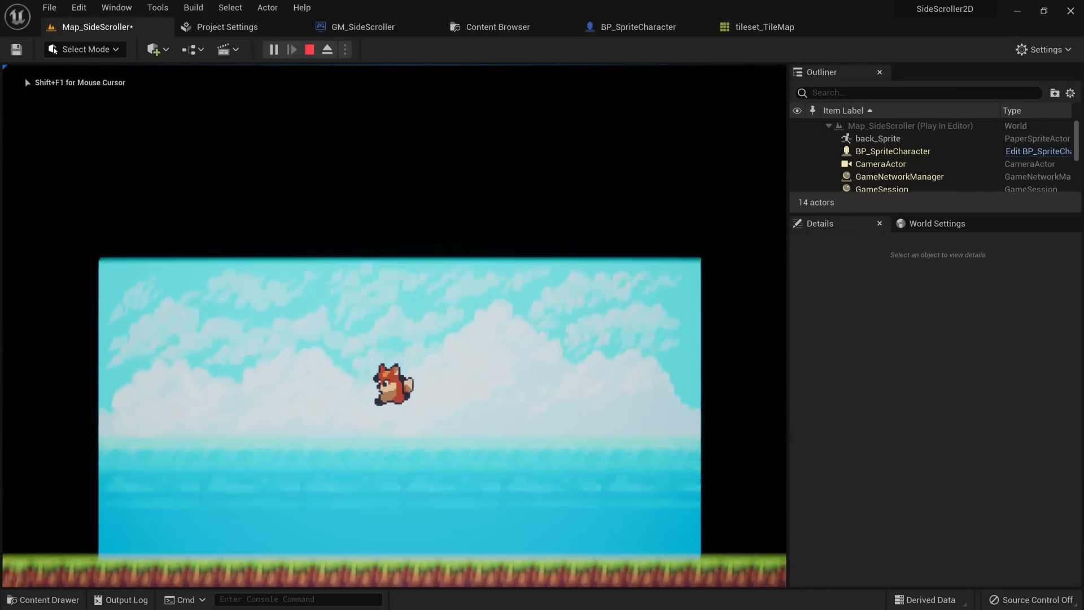
key("a")
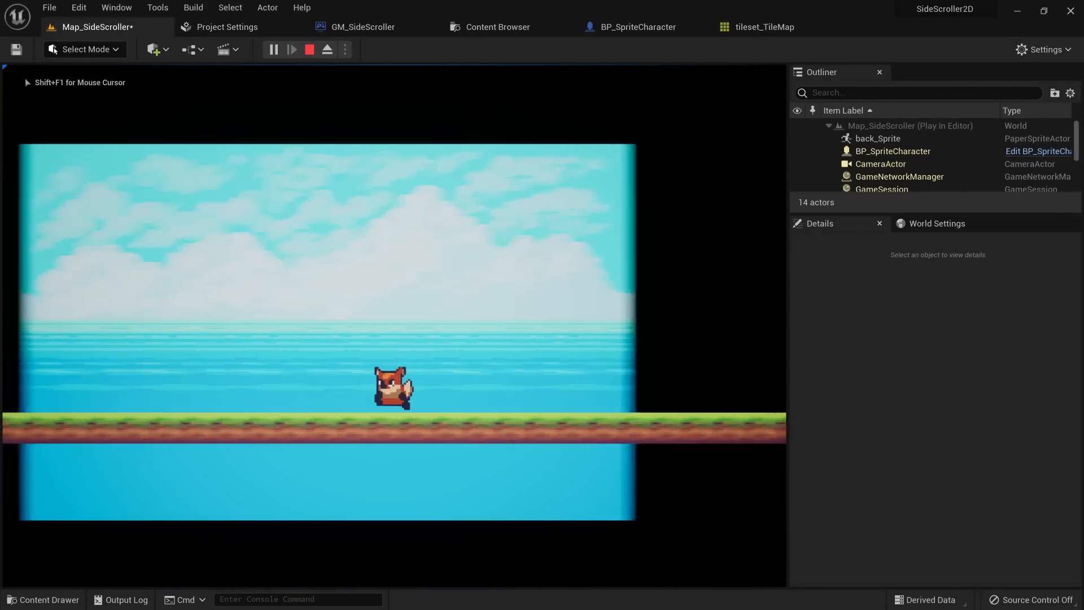
key("d")
key("space")
key("a")
key("Escape")
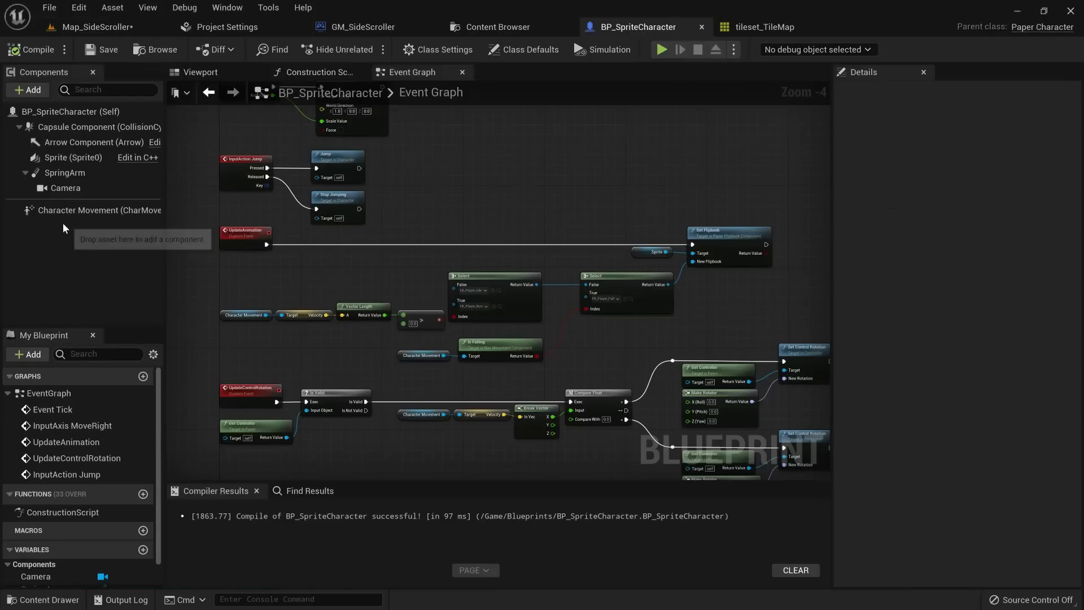
Step: Set the Character Movement component's Max Walk Speed to 300 cm/s and play-test the level
left_click(65, 210)
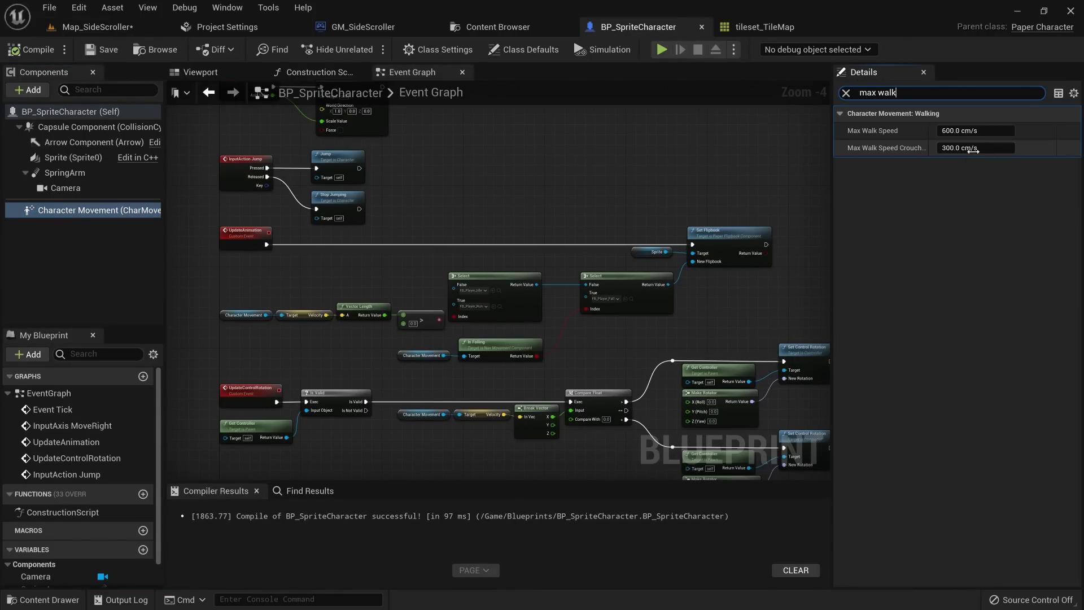
type("300")
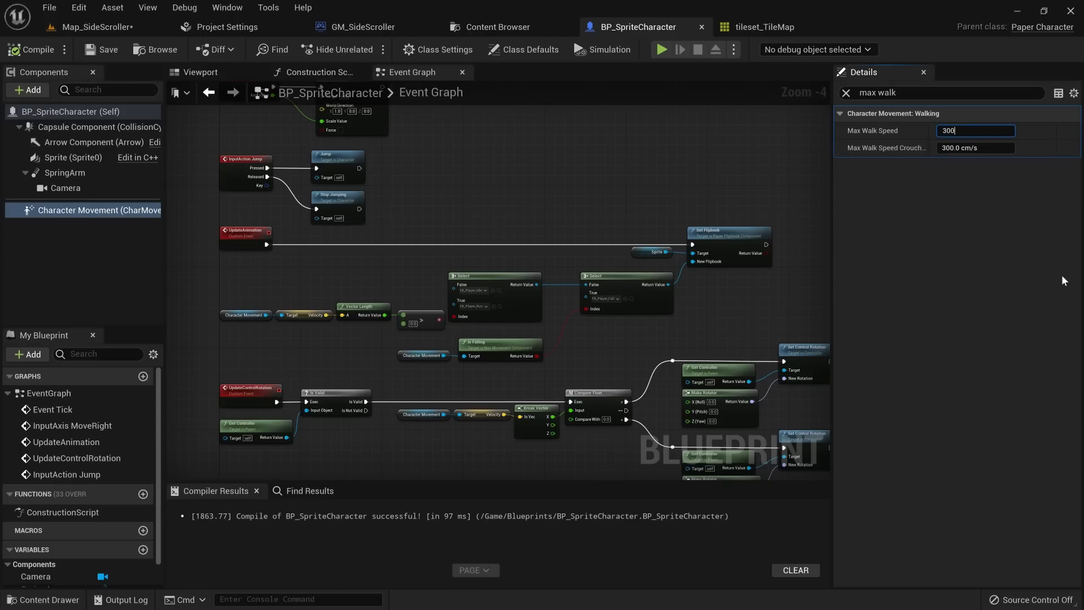
key("Return")
left_click(79, 27)
left_click(272, 49)
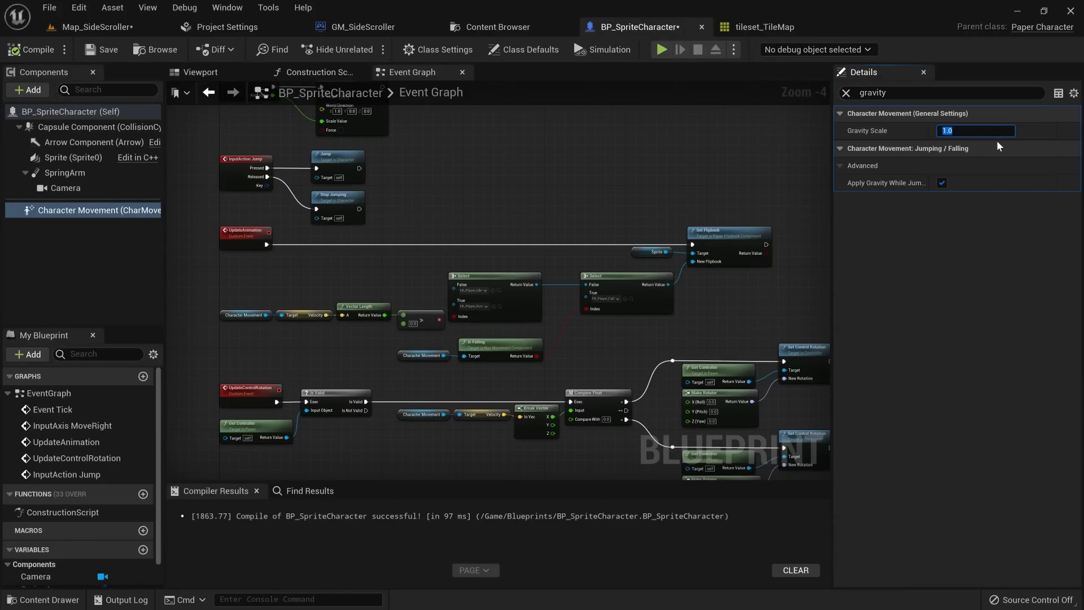
Step: Adjust the Gravity Scale and set Jump Z Velocity to 840 cm/s, play-testing the level after each change
left_click(96, 27)
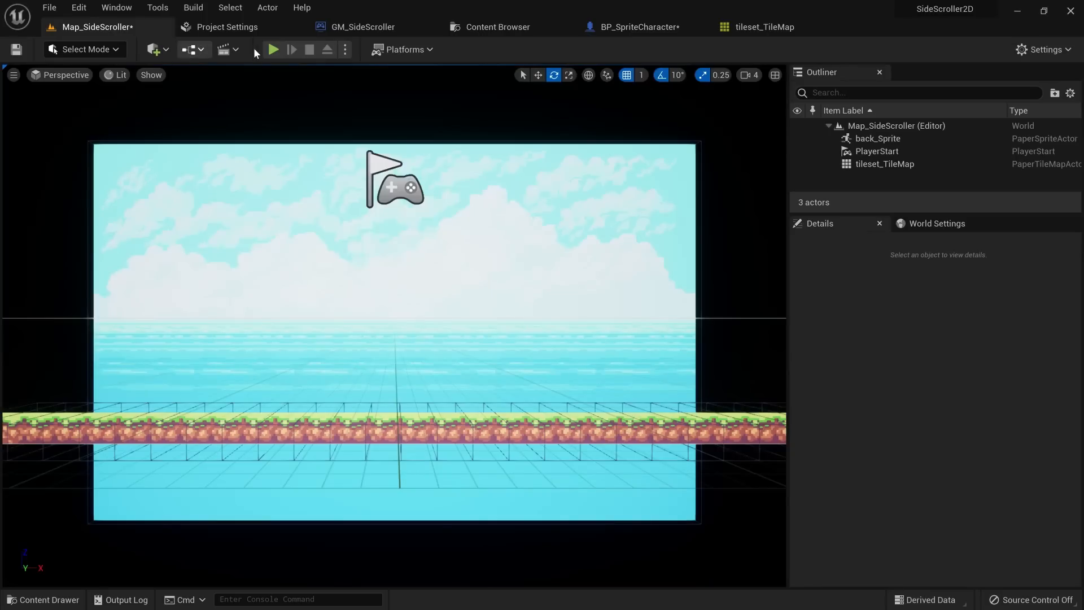
left_click(280, 49)
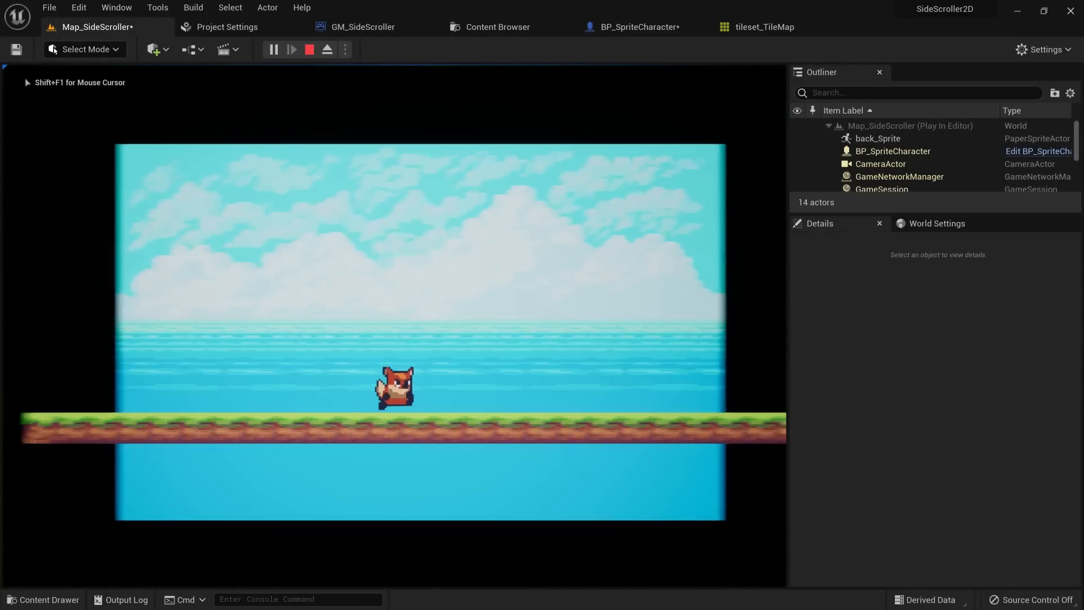
key("space")
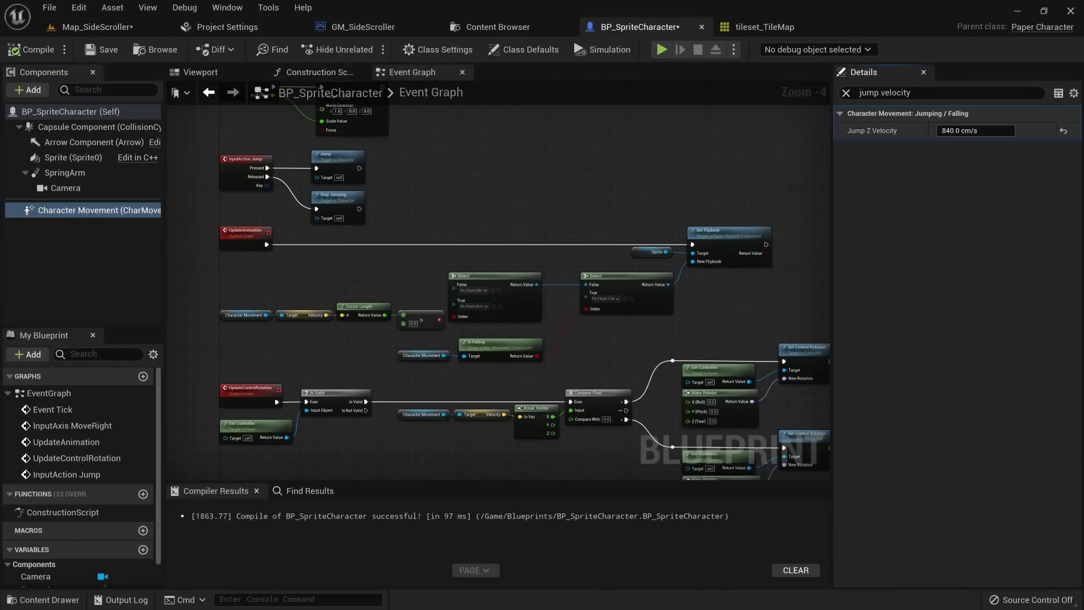
left_click(96, 27)
left_click(272, 49)
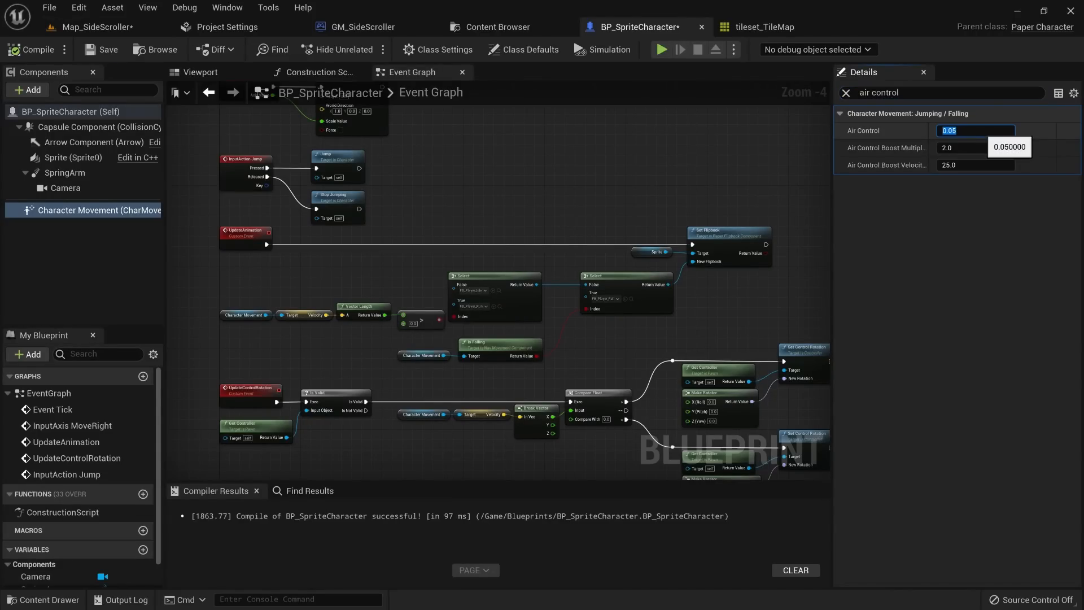
Step: Adjust the Air Control value and play-test steering in mid-air with repeated jumps in both directions
left_click(138, 26)
left_click(349, 193)
key("a")
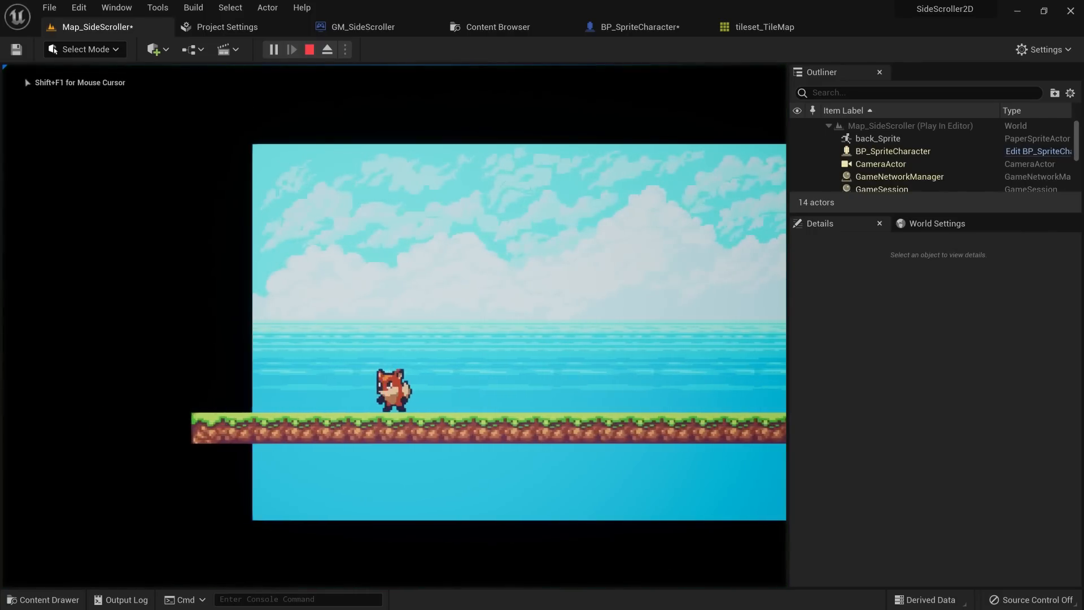
key("d")
key("space")
key("a")
key("a")
key("space")
key("d")
key("space")
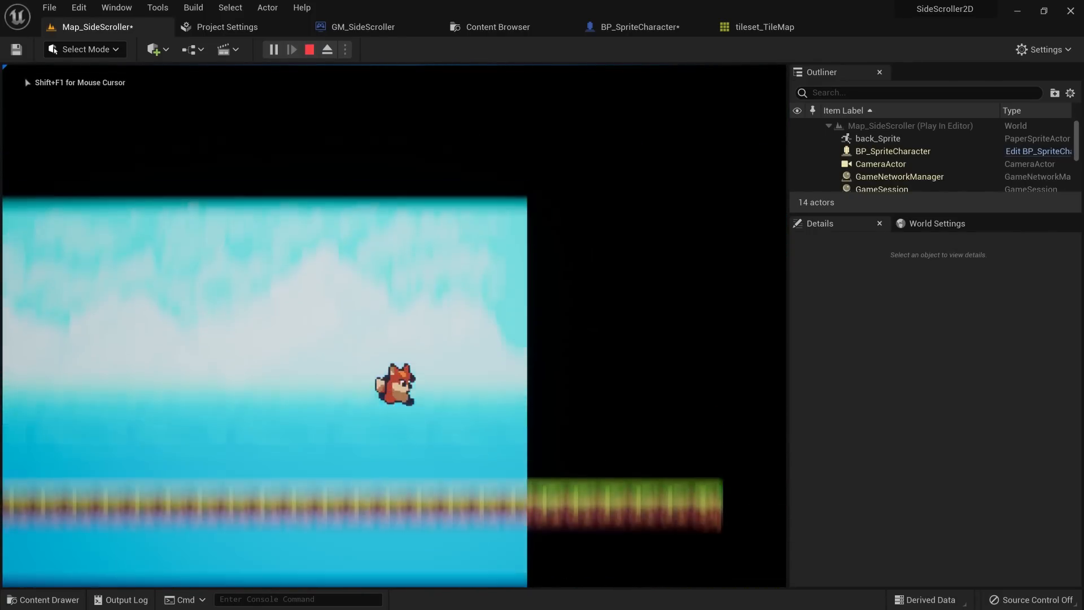
key("a")
key("d")
key("space")
key("a")
key("d")
key("space")
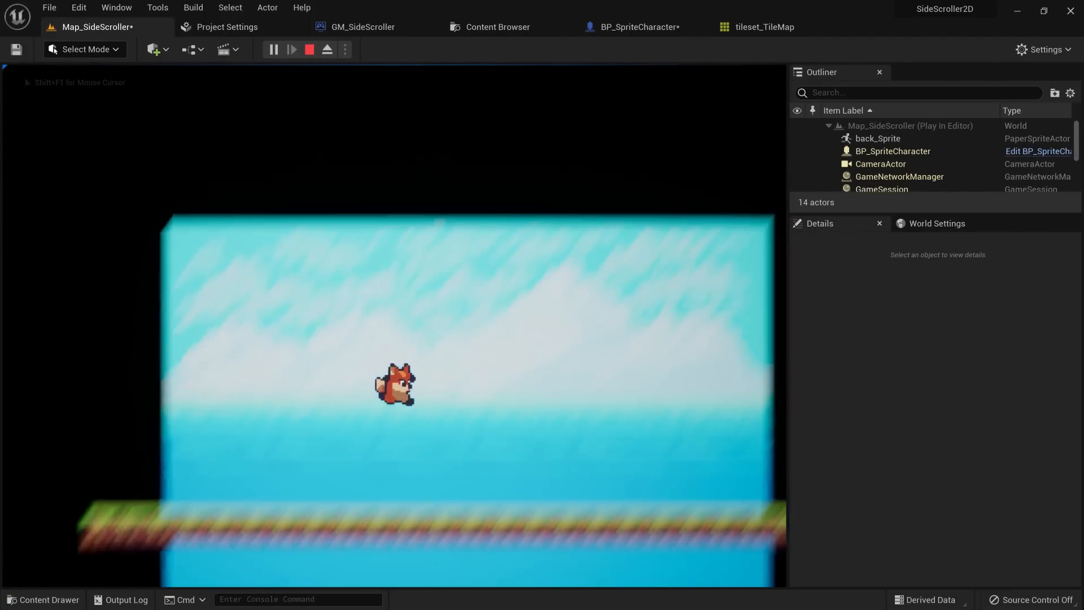
key("a")
key("space")
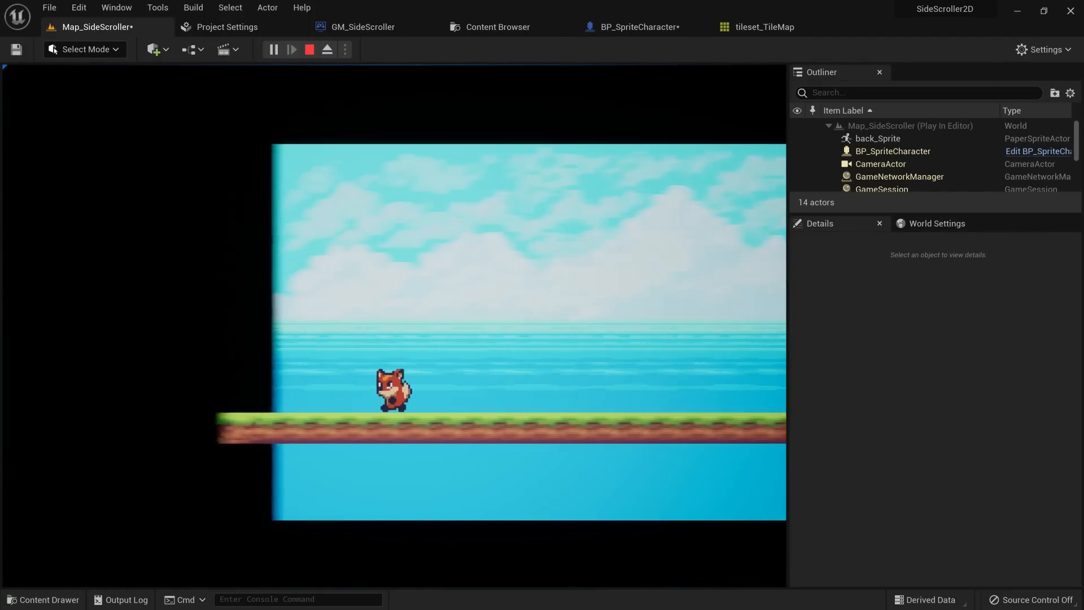
key("d")
key("space")
key("a")
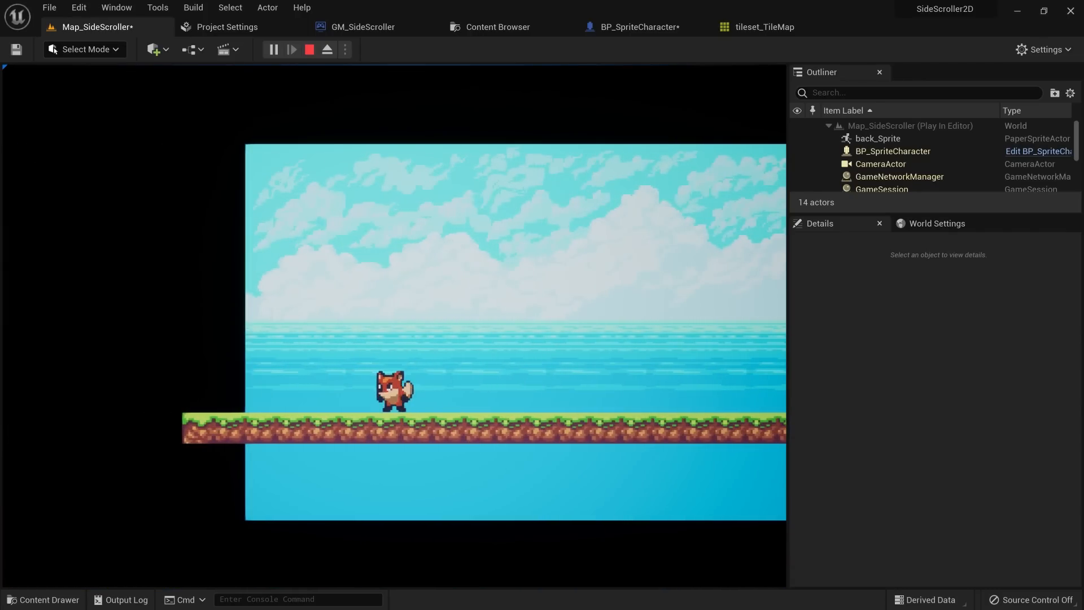
key("space")
key("space")
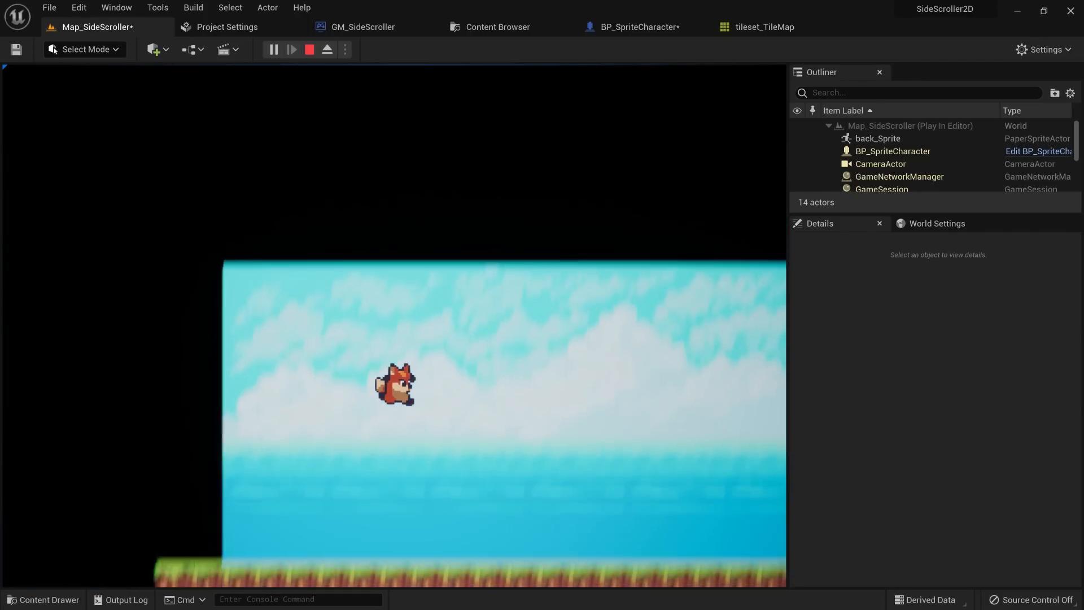
key("d")
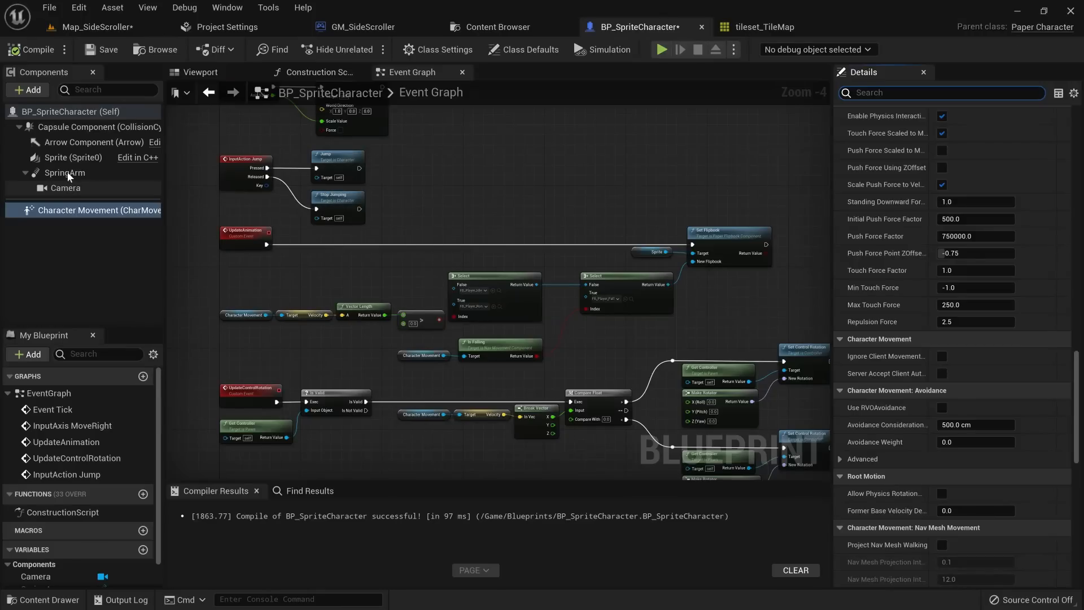
Step: Enable Camera Lag on the SpringArm and set its Camera Lag Speed to 5
left_click(65, 172)
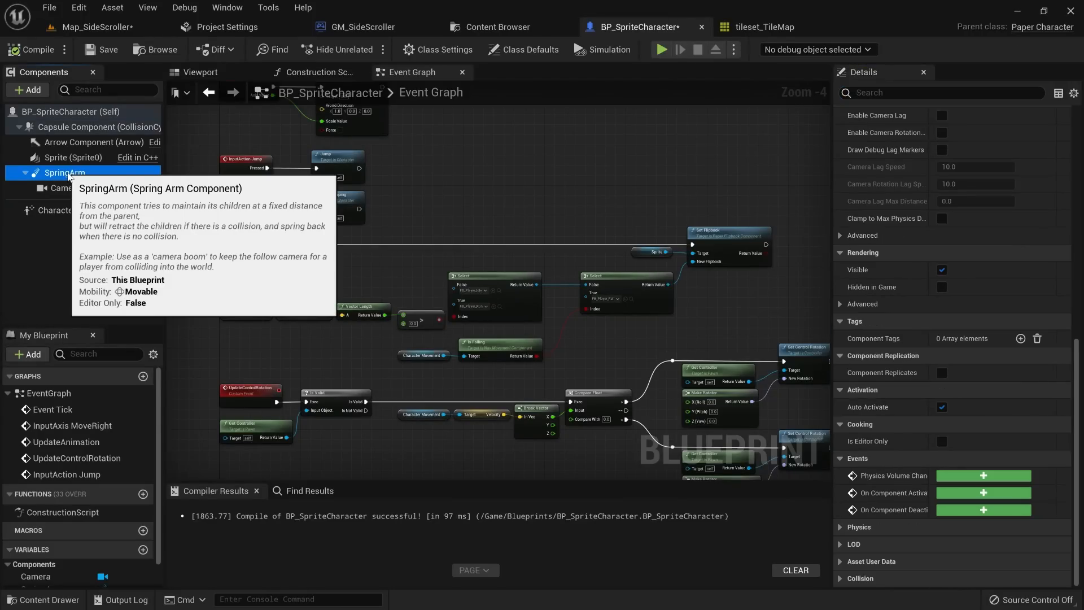
left_click(200, 72)
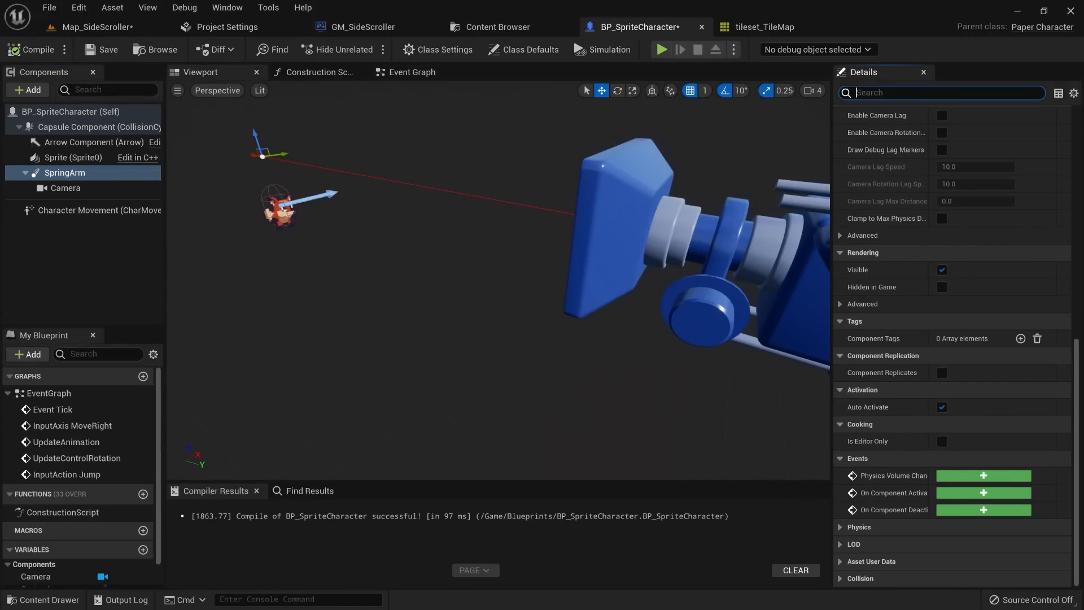
type("lag")
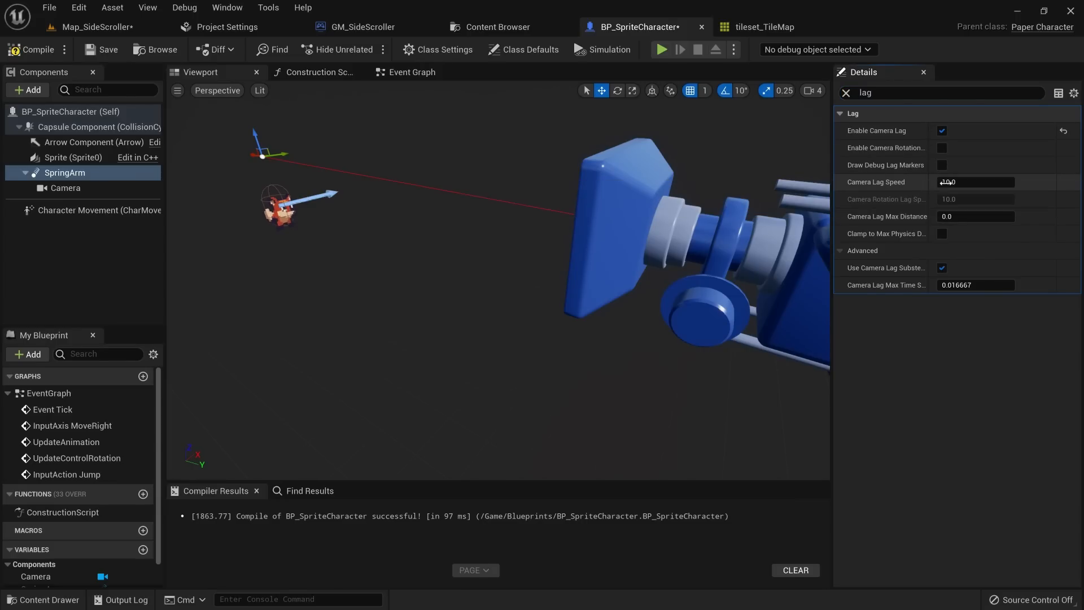
type("5")
key("Return")
Step: Play-test the level, running the character back and forth to check the camera's delayed following
left_click(111, 27)
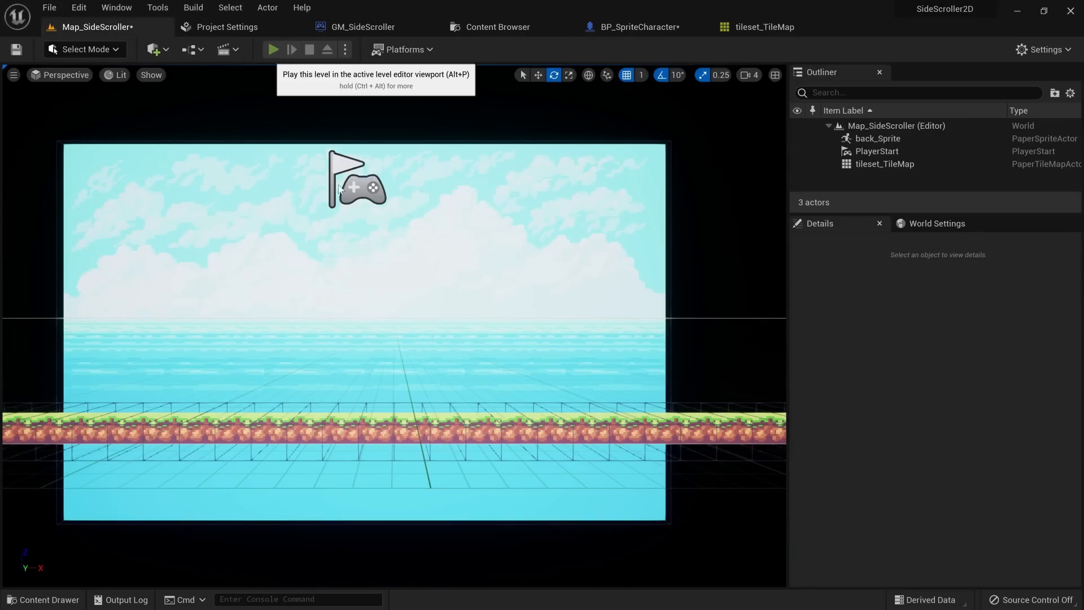
left_click(273, 49)
key("d")
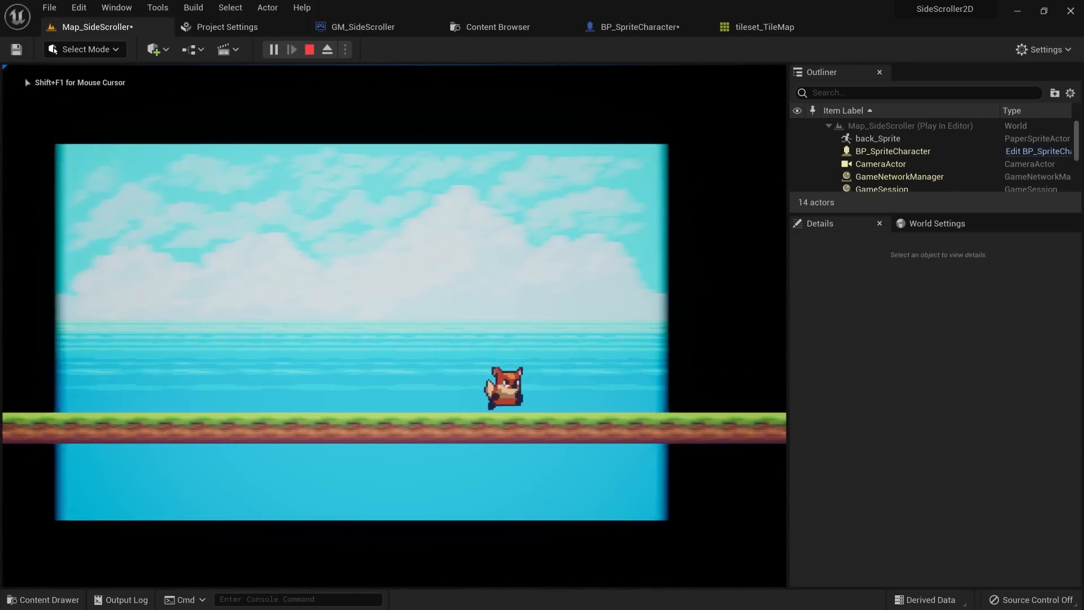
key("a")
key("d")
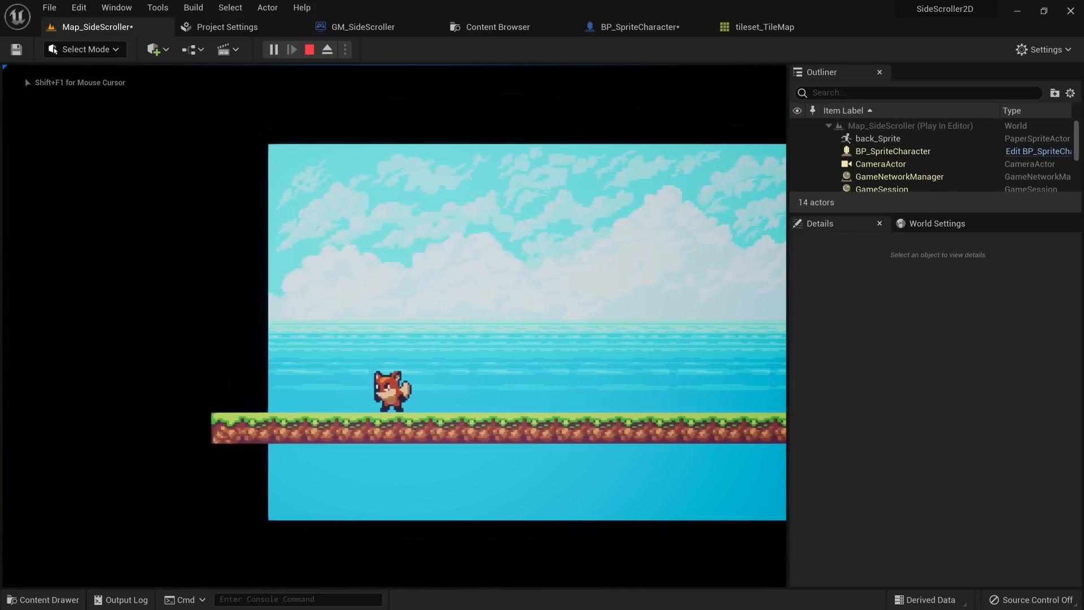
key("a")
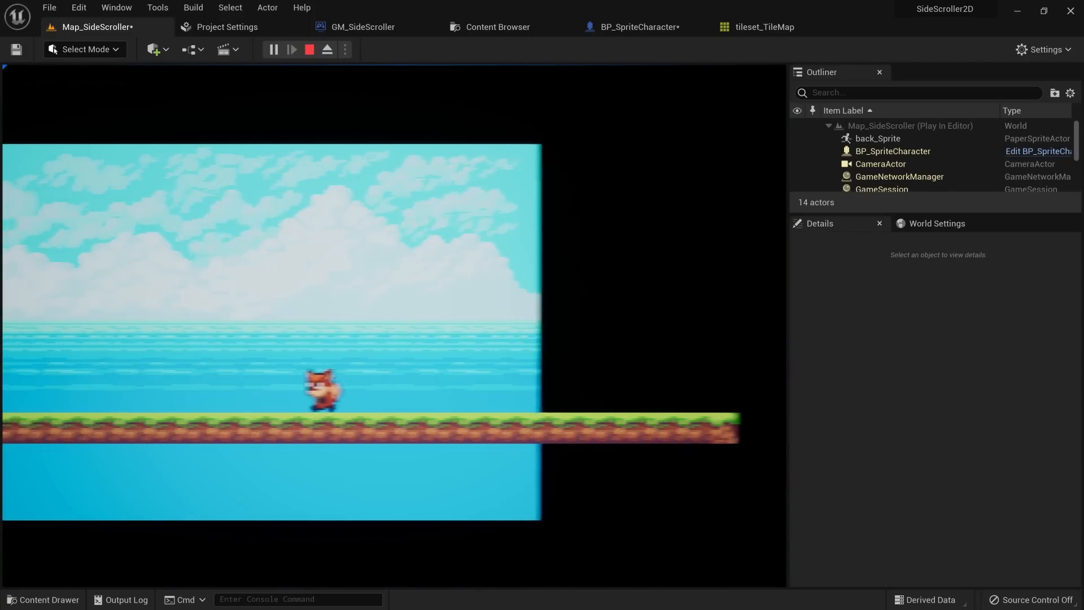
Step: Play-test the level with jumps and direction changes to examine how sharply the moving scene is rendered
key("space")
key("d")
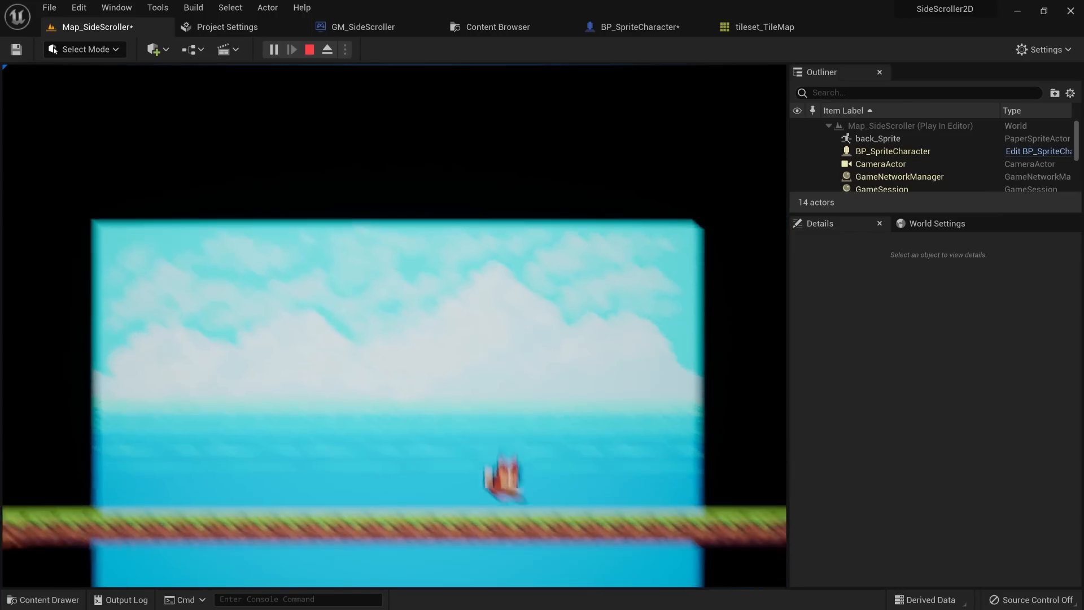
key("a")
key("d")
key("space")
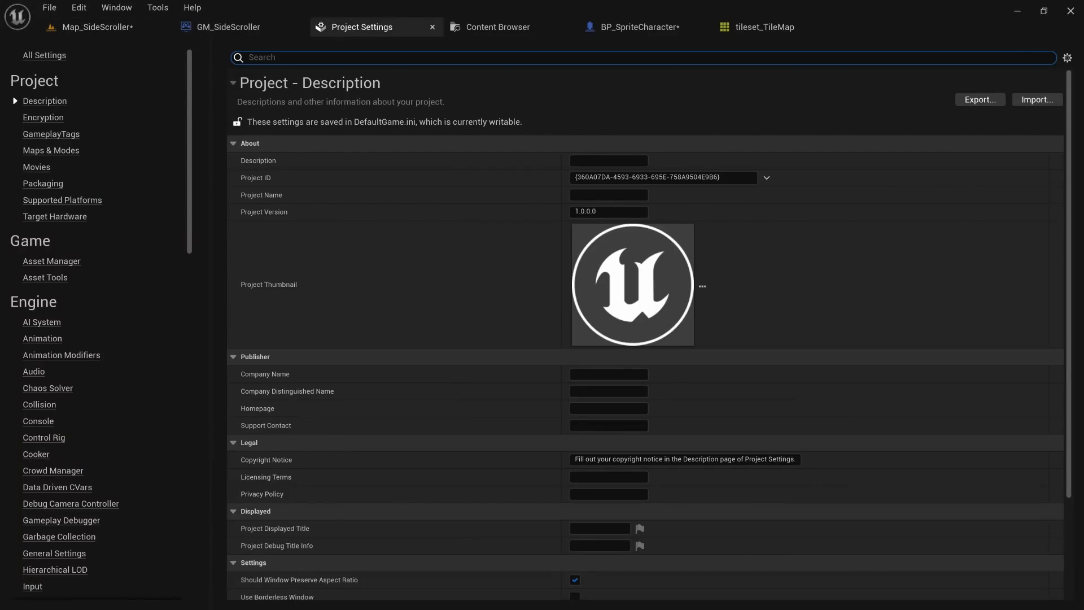
Step: Disable Motion Blur in the project's rendering settings and play-test the level, running and jumping in both directions
type("on blu")
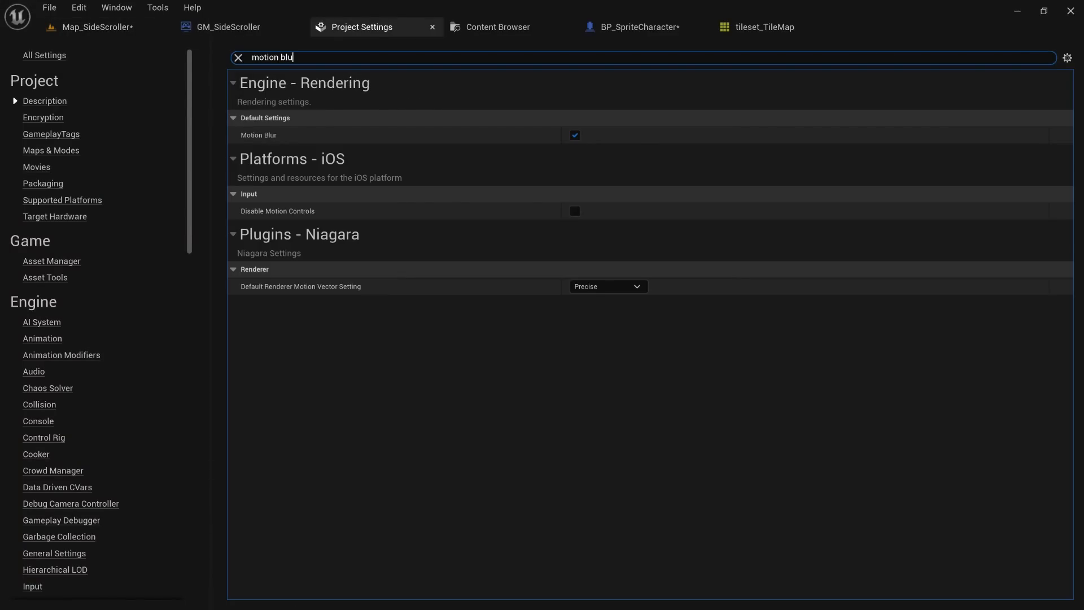
left_click(575, 135)
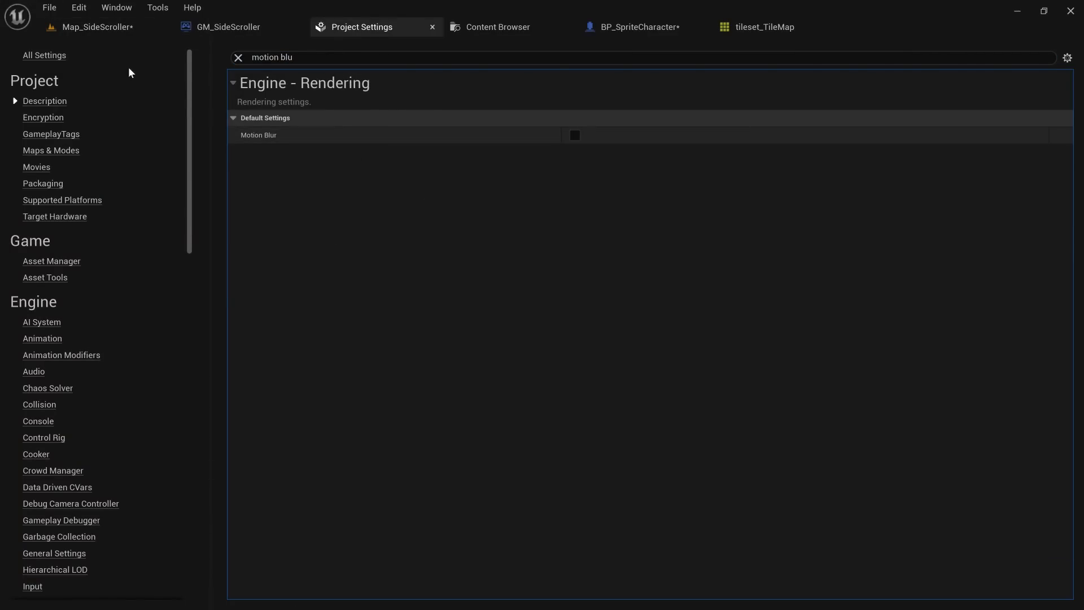
left_click(144, 26)
left_click(274, 50)
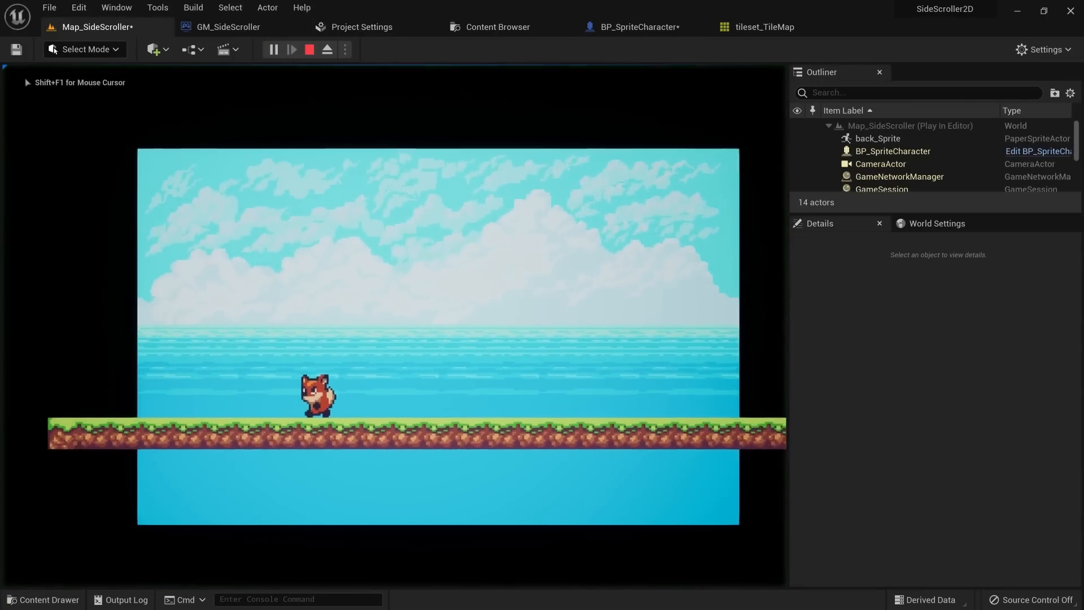
key("a")
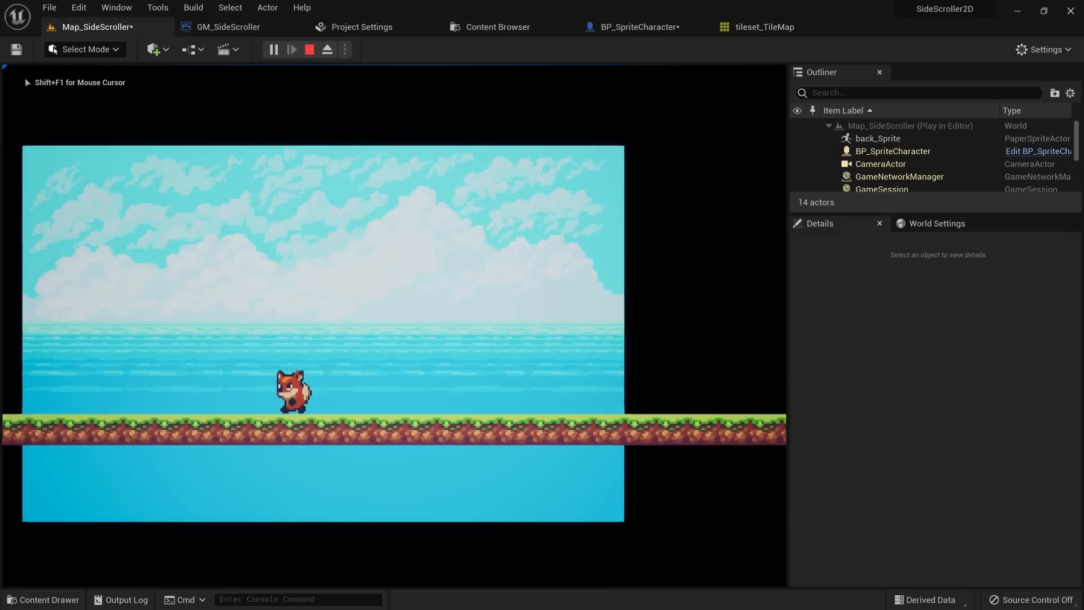
key("d")
key("space")
key("a")
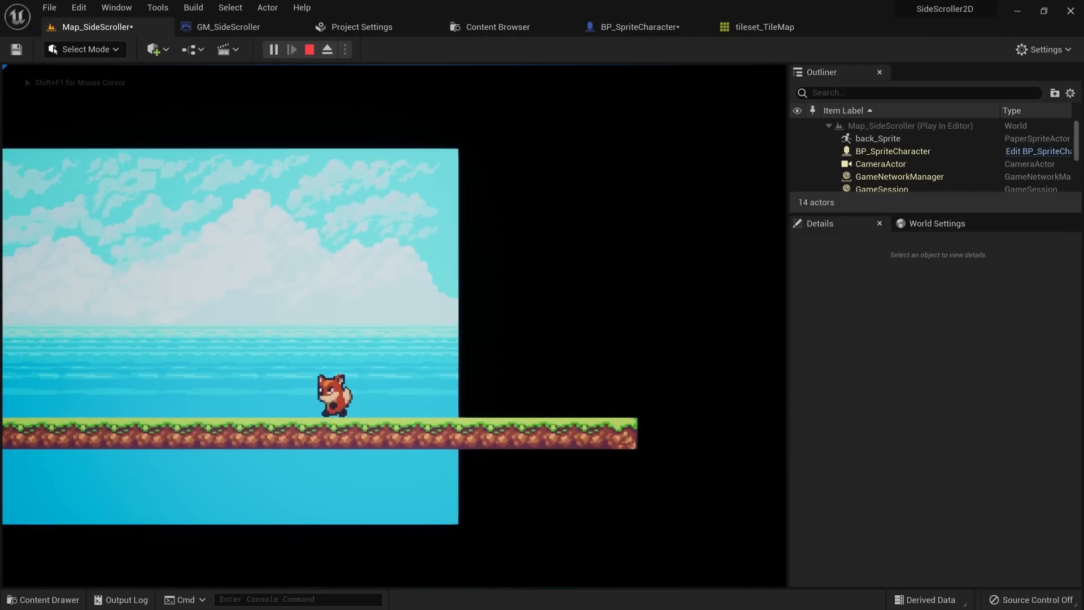
key("d")
key("space")
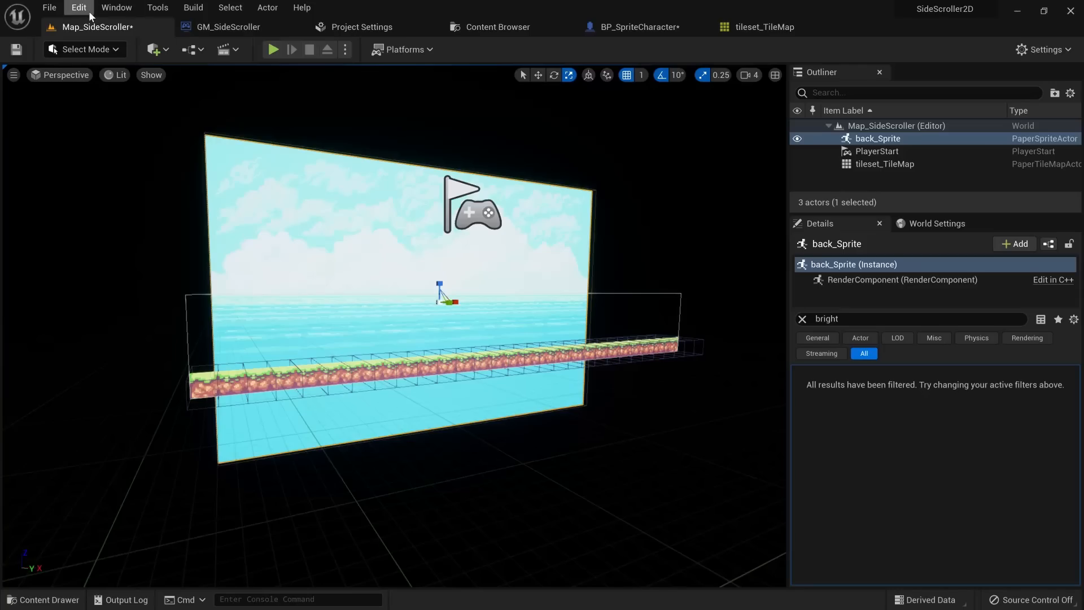
Step: Set the project's Dynamic Global Illumination Method and Reflection Method both to None
left_click(79, 7)
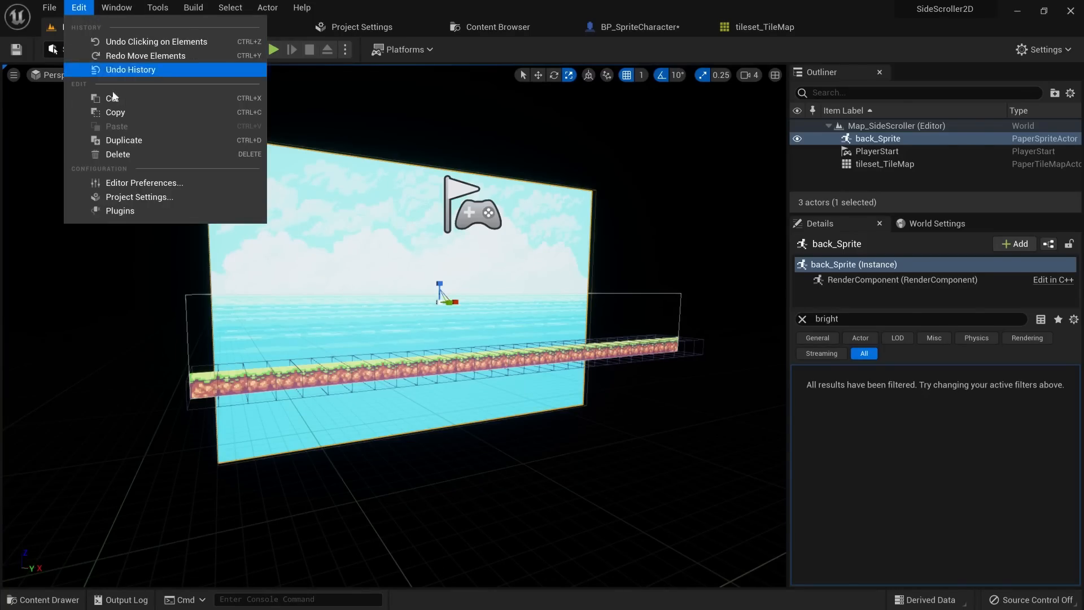
left_click(136, 197)
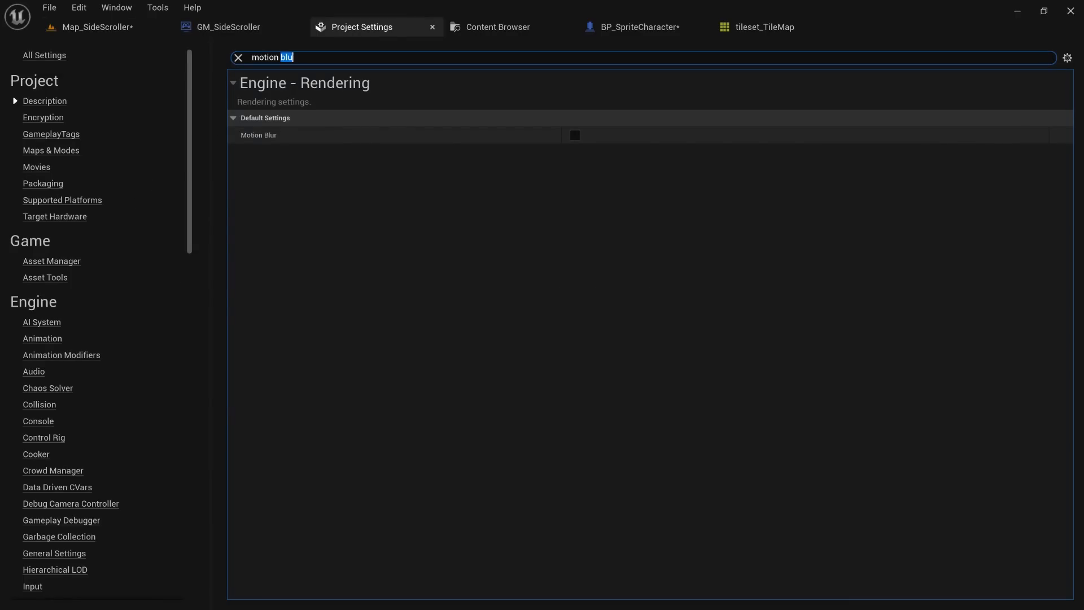
type("en")
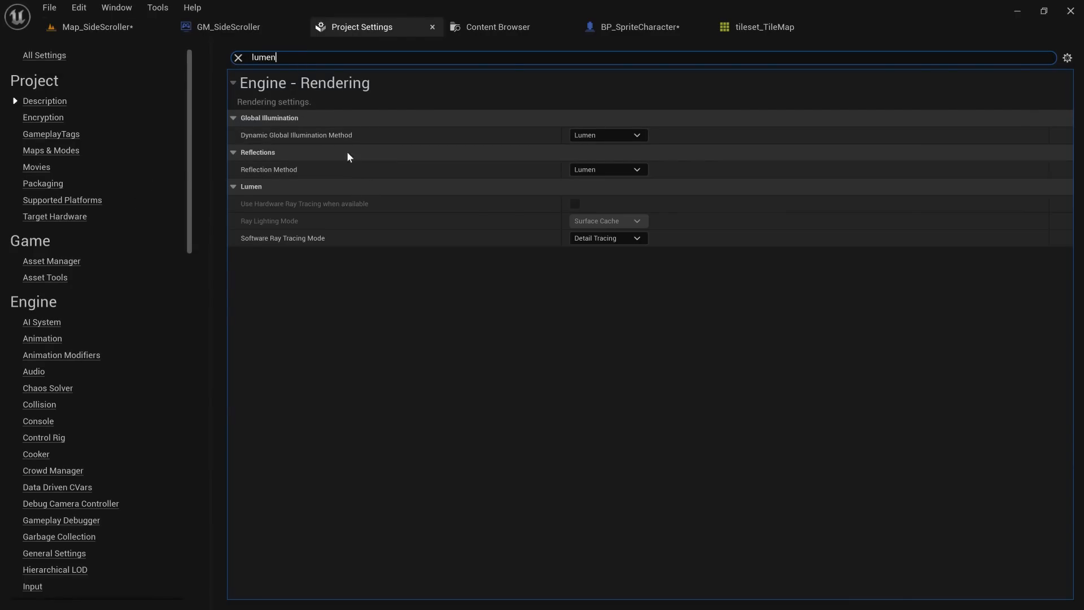
left_click(587, 136)
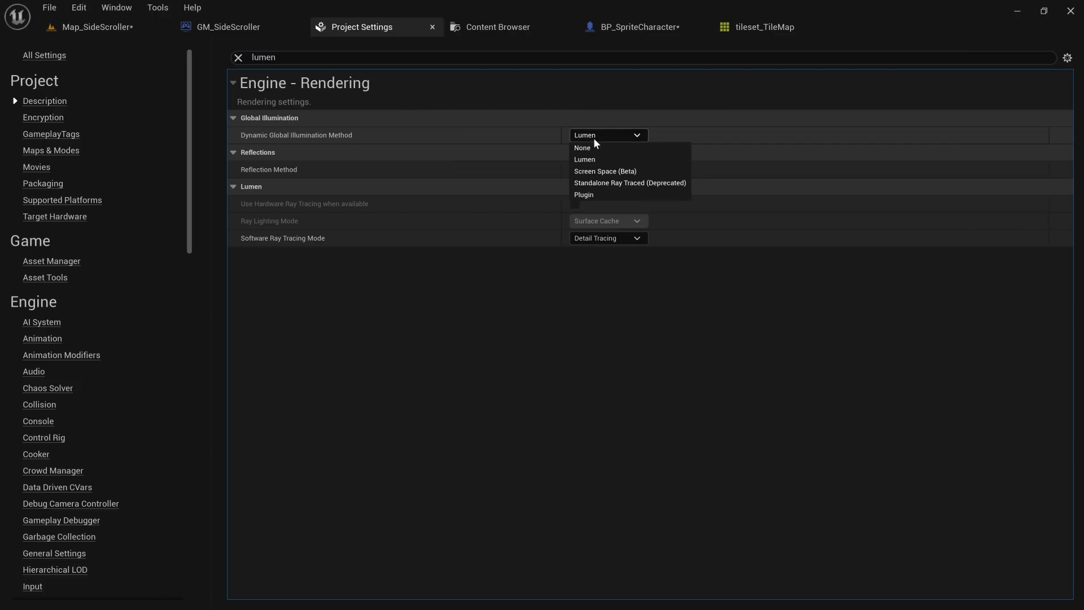
left_click(602, 145)
left_click(593, 167)
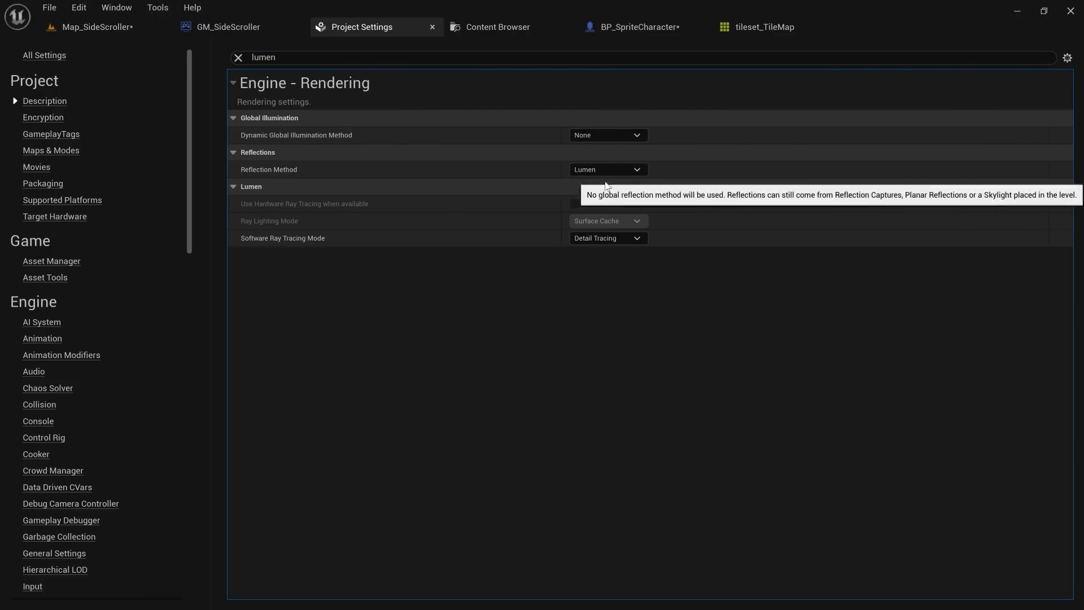
left_click(603, 178)
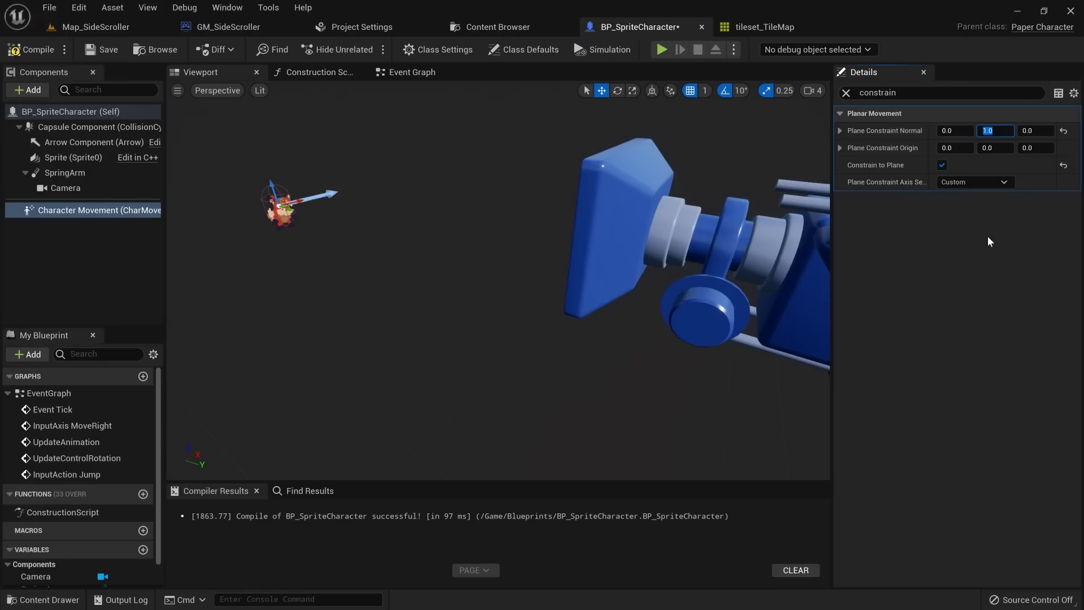
Step: Set the Y value of the Character Movement's Plane Constraint Normal to 1.0
key("Return")
Step: Add a Launch Character node to Event BeginPlay in BP_SpriteCharacter with a Launch Velocity Y of 500
right_click(387, 253)
type("launch chara")
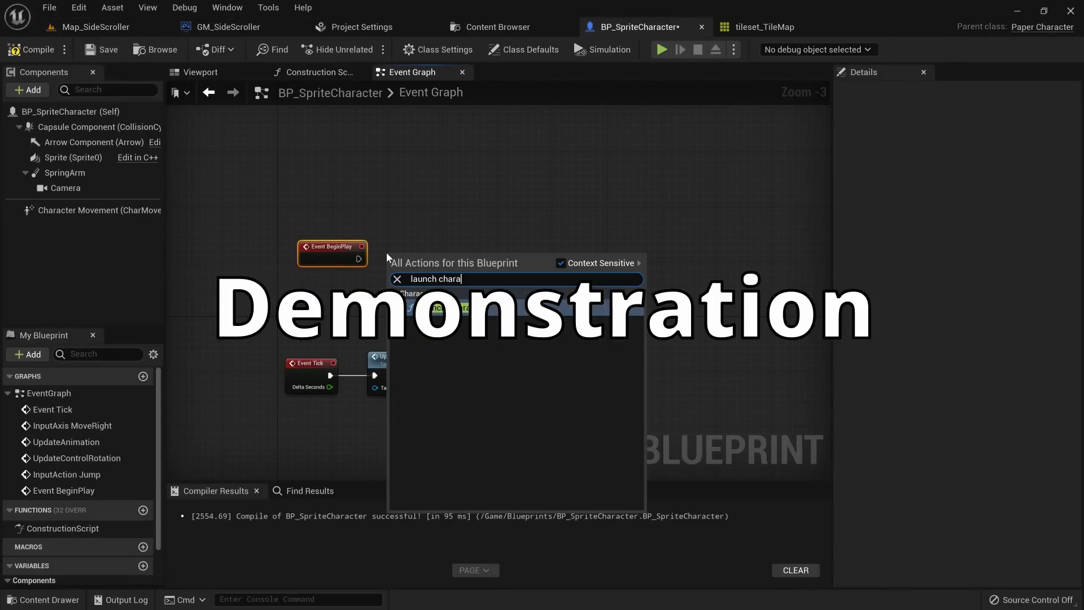
key("Return")
left_click_drag(422, 258, 443, 241)
left_click(458, 291)
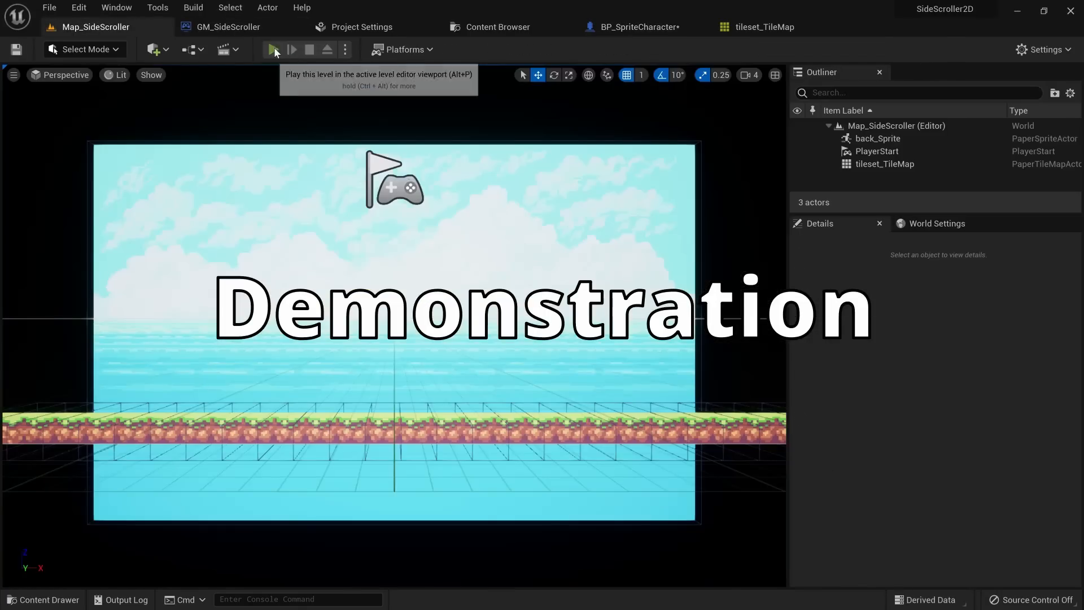
Step: Play-test the level to check how the plane constraint handles the launched character
left_click(273, 49)
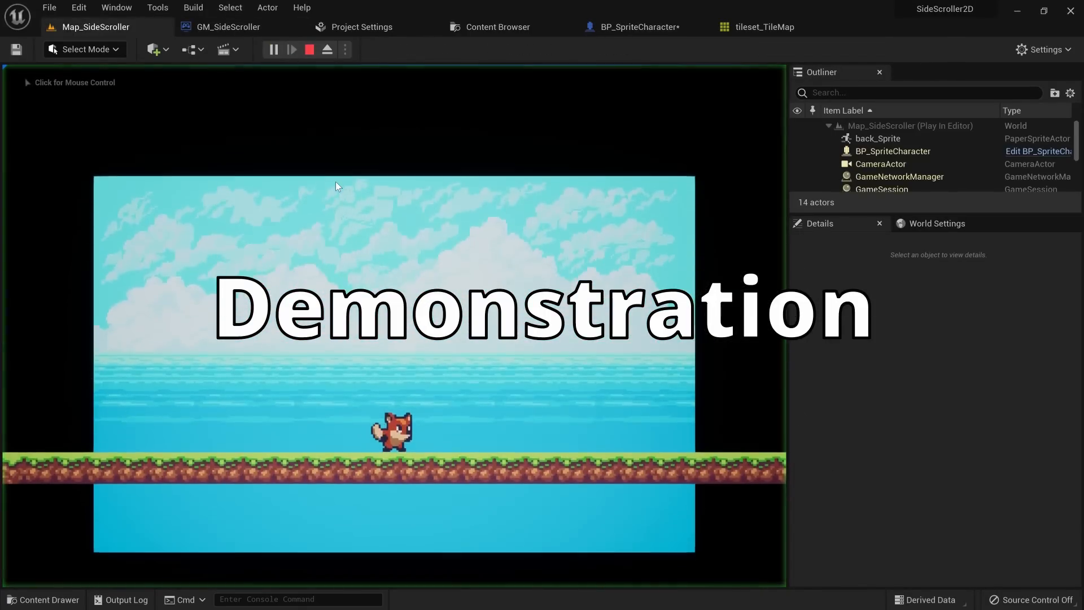
key("Escape")
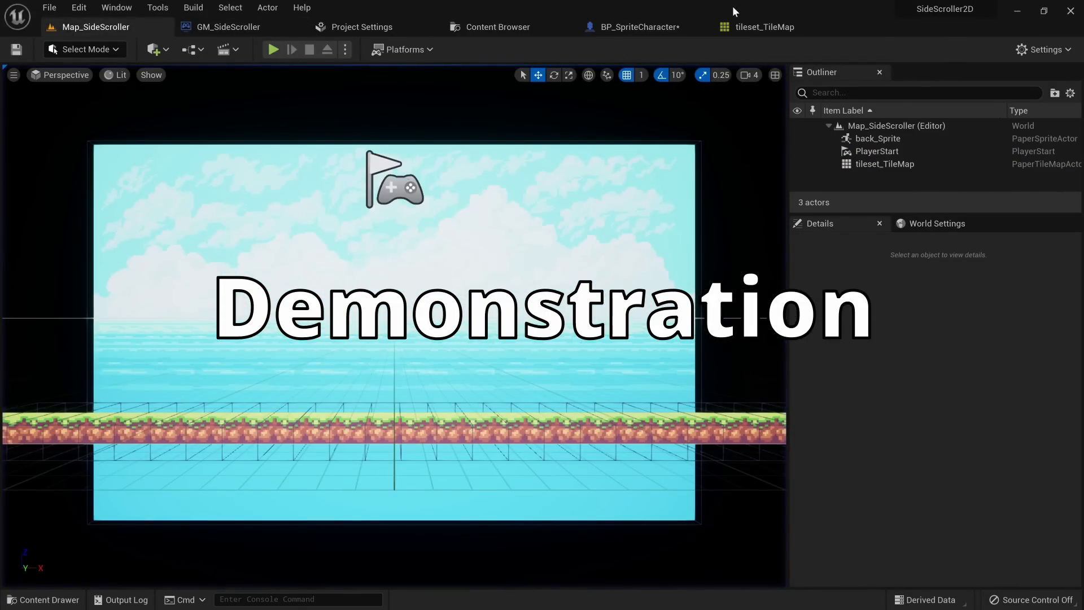
left_click(625, 30)
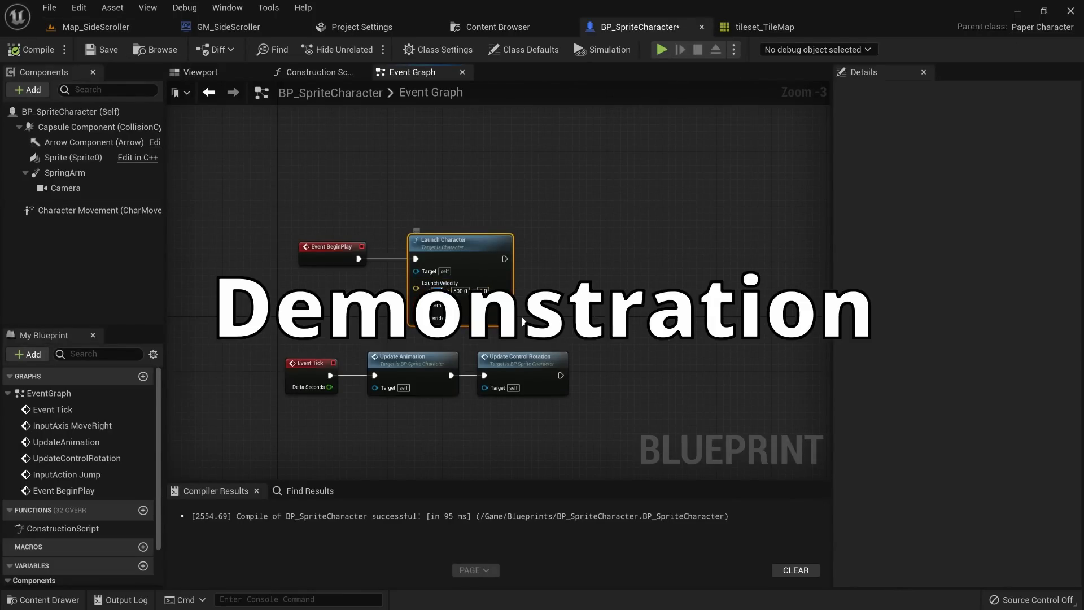
left_click(95, 27)
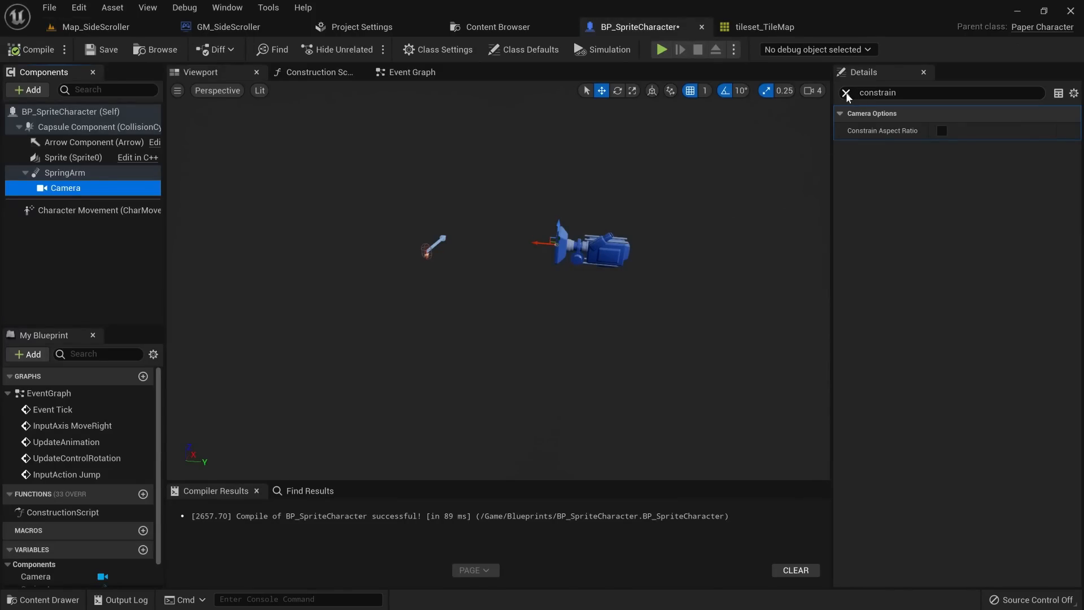
Step: Set the character camera's Projection Mode to Orthographic and play-test the level, running the character back and forth
left_click(846, 93)
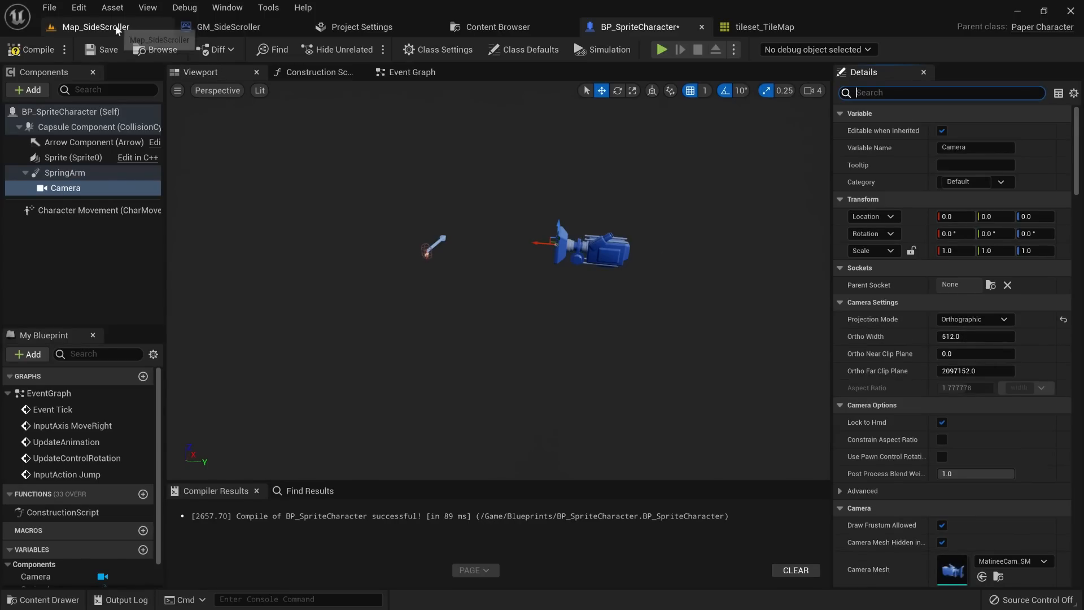
left_click(118, 30)
left_click(270, 51)
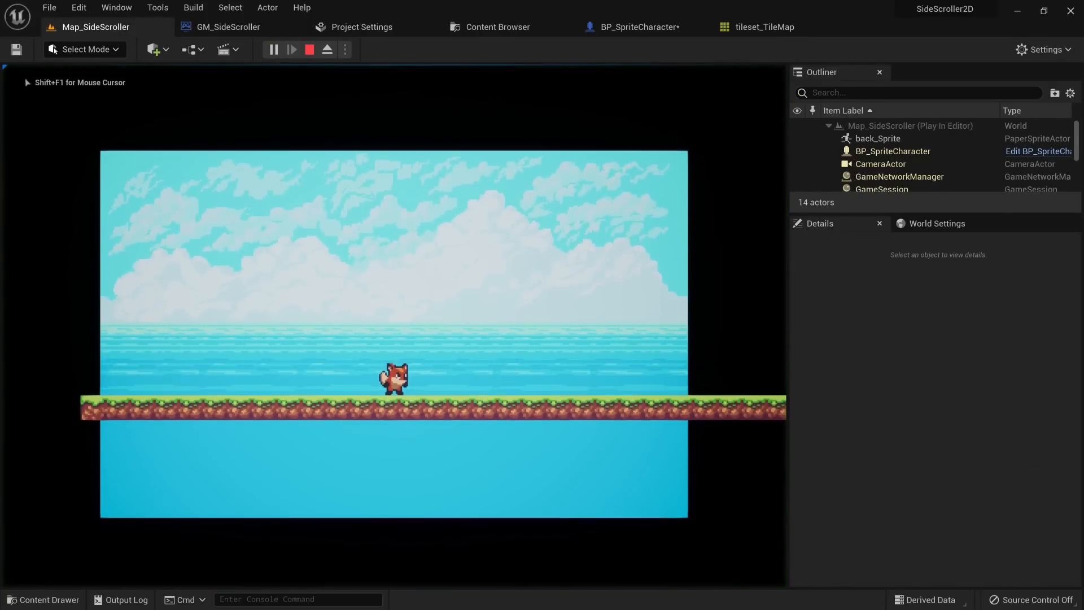
key("d")
key("a")
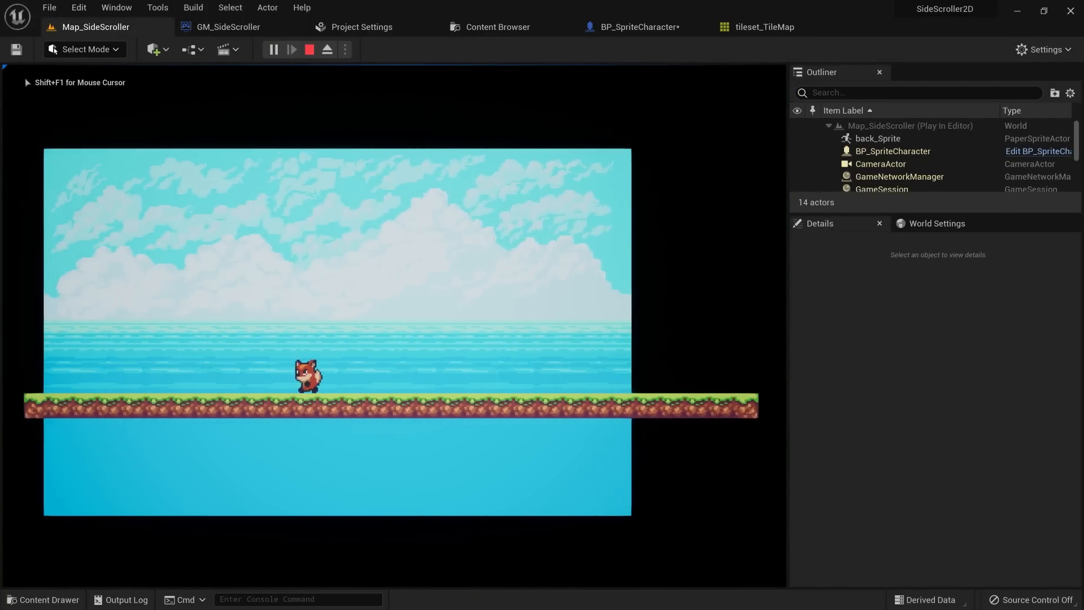
key("d")
key("Escape")
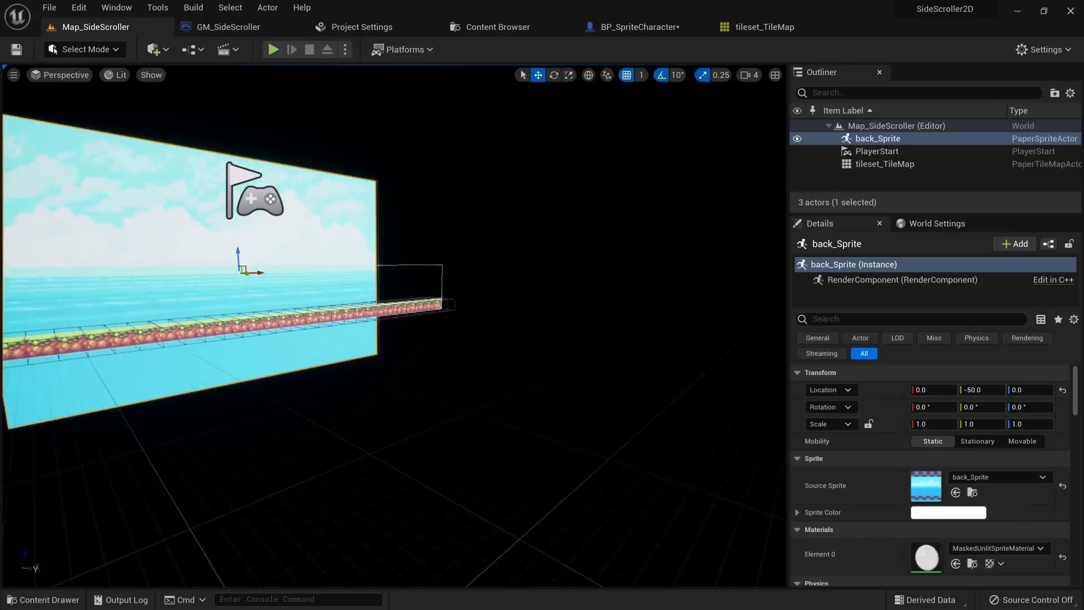
Step: Move back_Sprite far behind the ground to about -1693 on Y and play-test running in both directions
right_click_drag(394, 326, 480, 326)
left_click_drag(379, 273, 39, 265)
right_click_drag(174, 298, 90, 298)
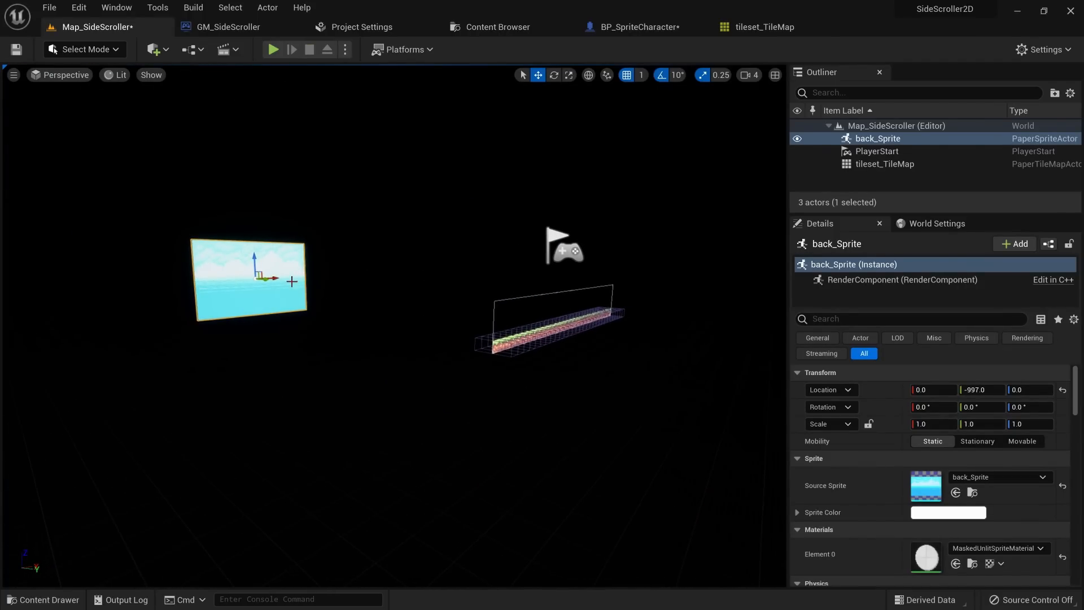
key("alt+p")
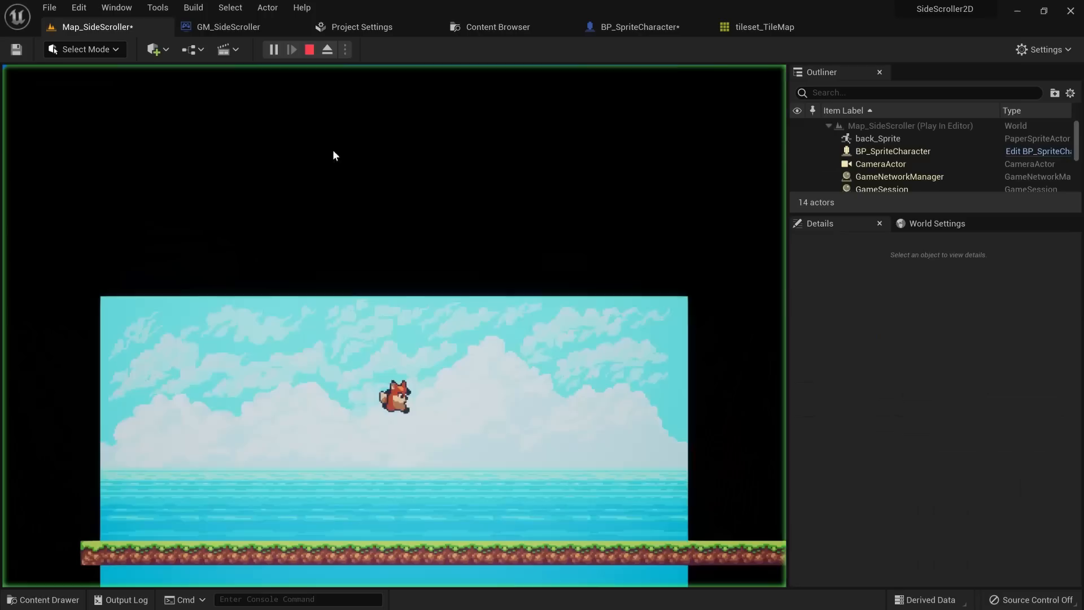
key("Left")
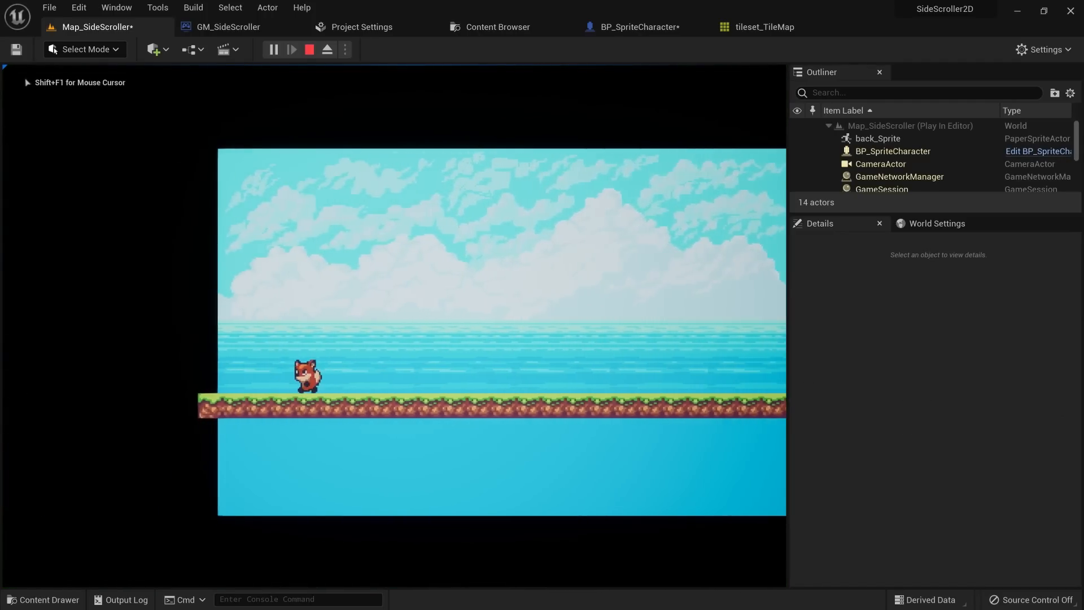
key("Right")
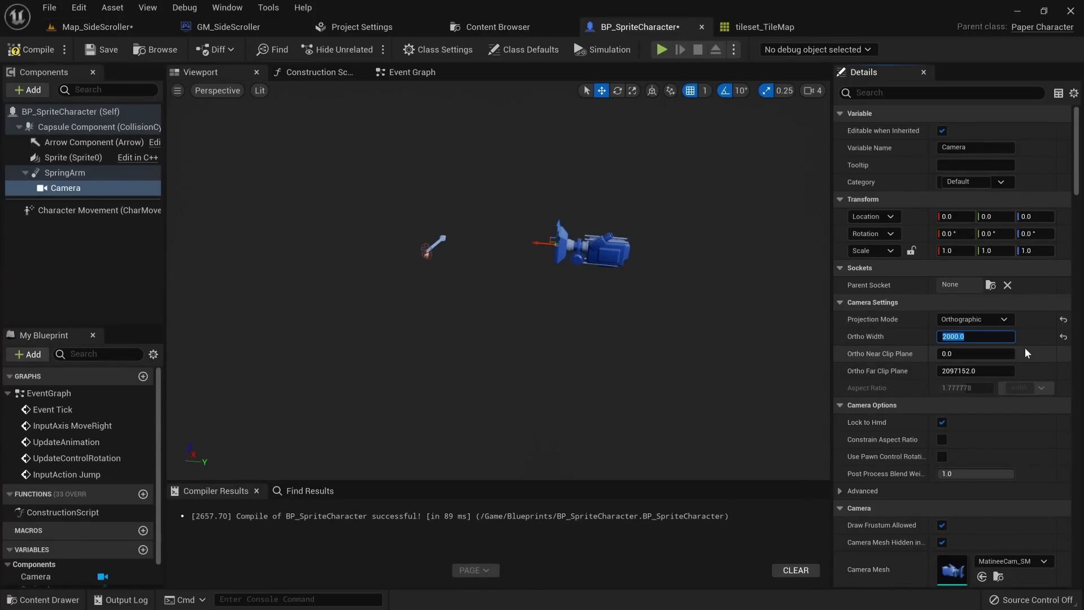
Step: Set the camera's Ortho Width to 2000 and play-test the level
left_click(106, 29)
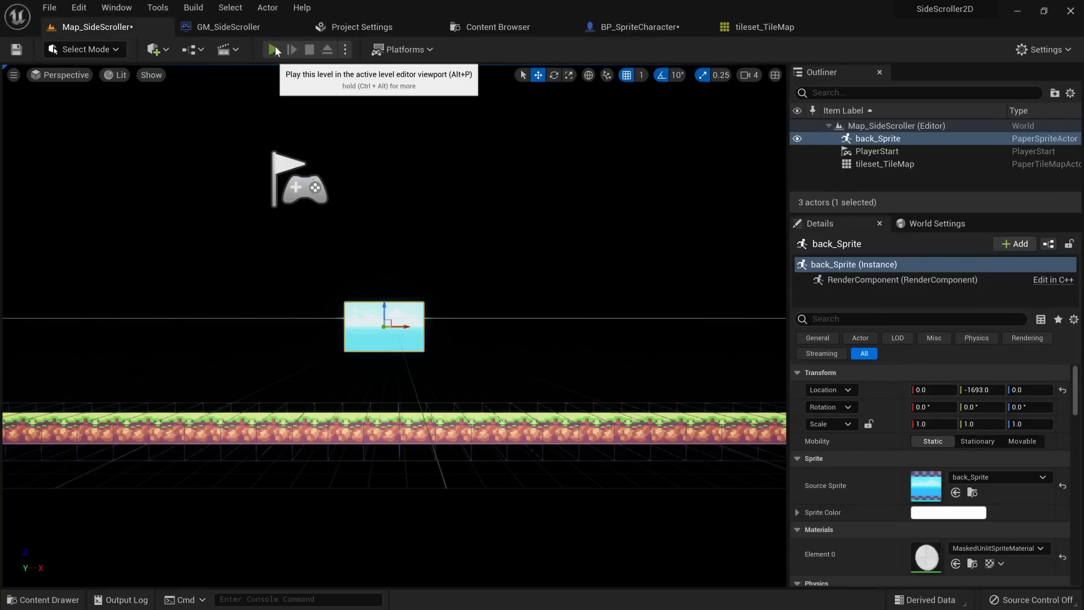
left_click(274, 50)
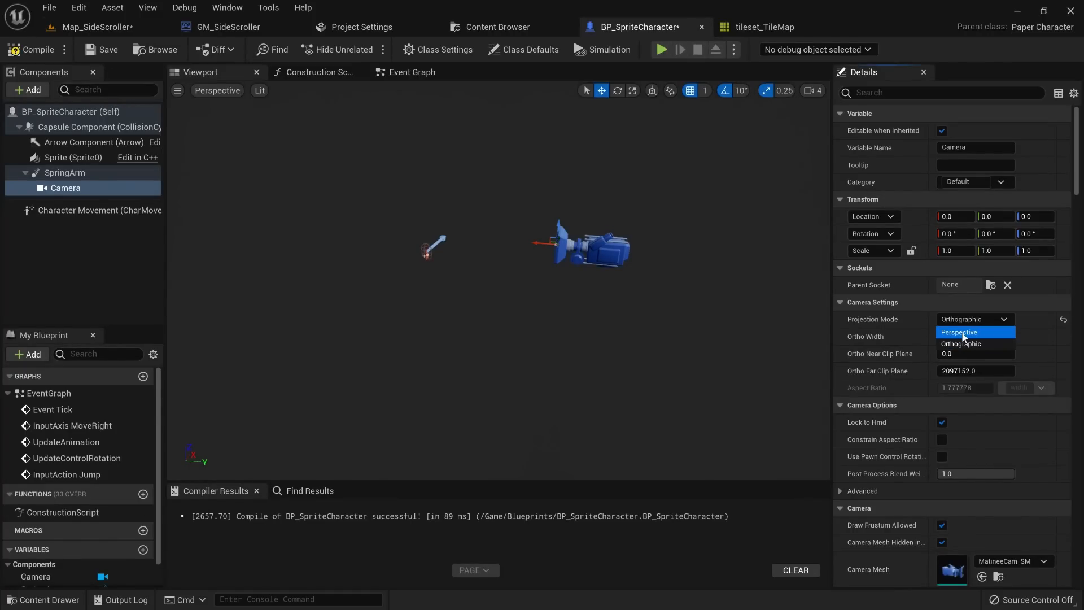
Step: Set the character camera's Projection Mode to Perspective and play-test the level
left_click(964, 333)
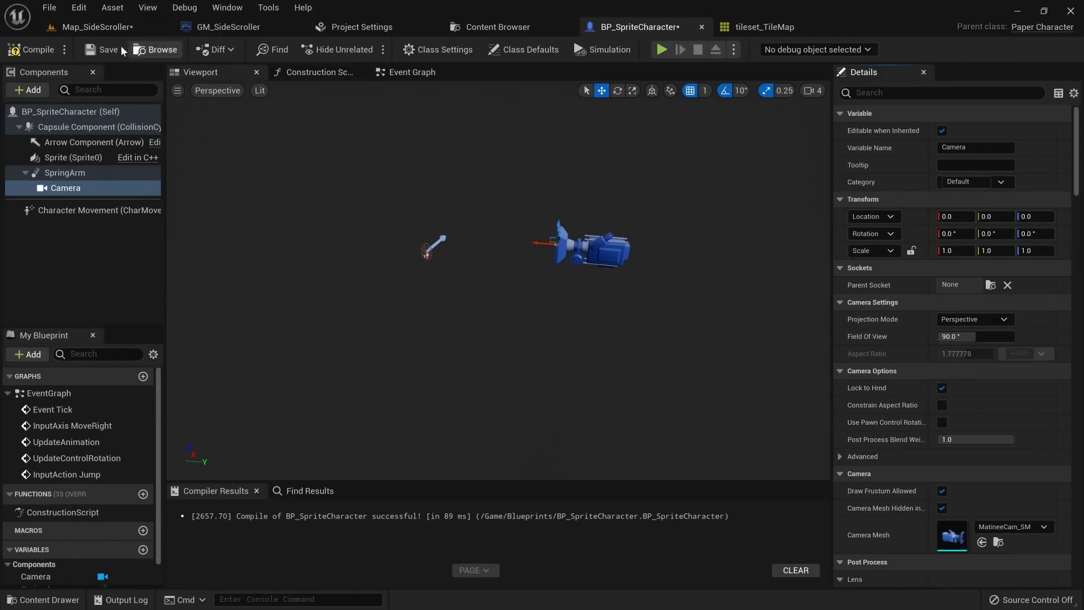
left_click(115, 30)
left_click(273, 50)
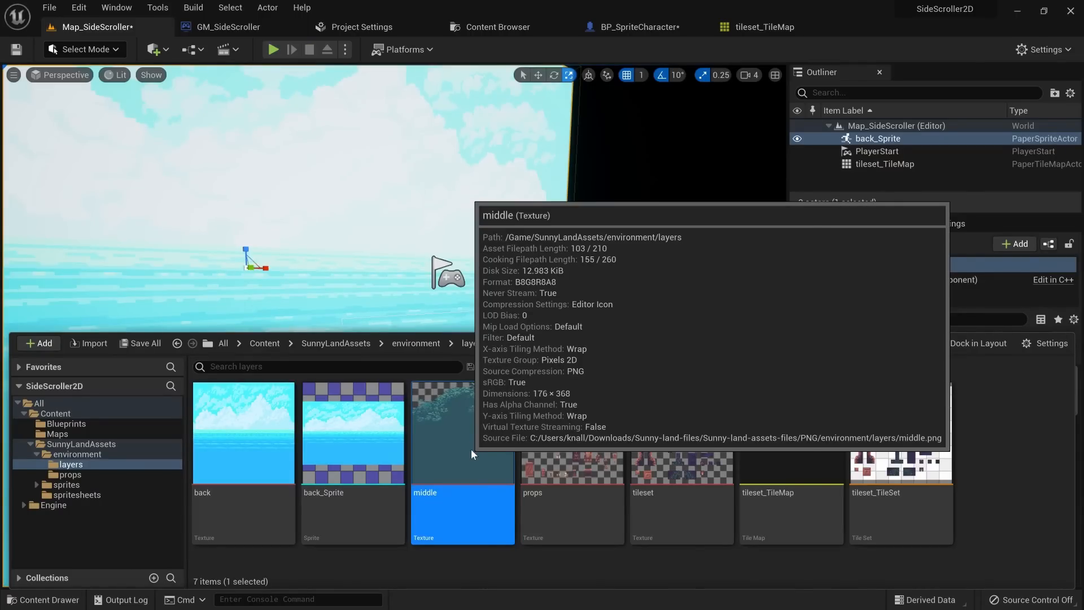
Step: Create a sprite from the middle texture in the environment layers folder
right_click(470, 449)
mouse_move(557, 251)
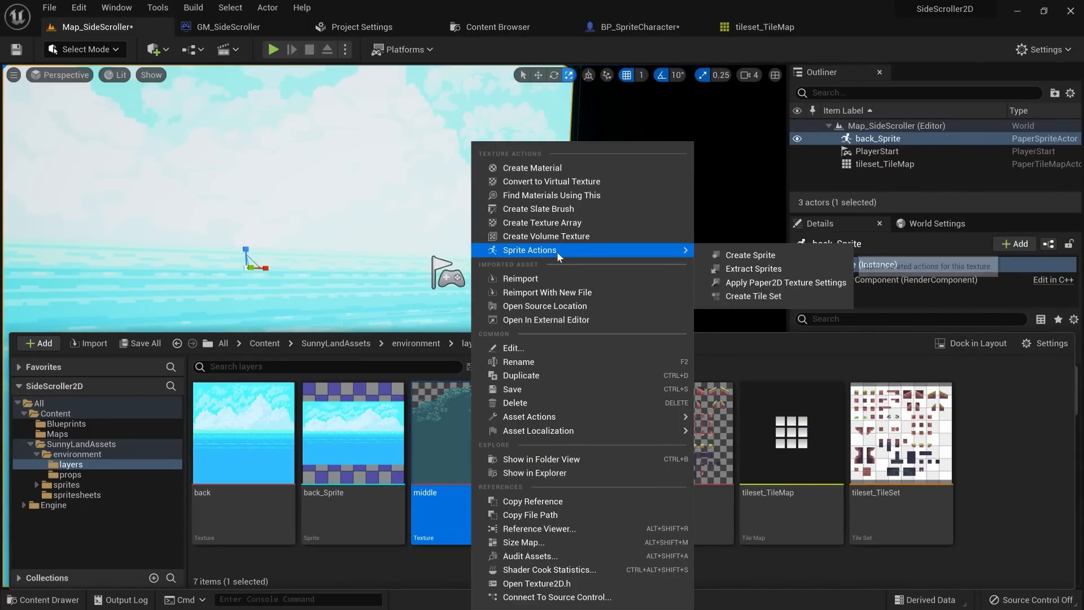
left_click(778, 253)
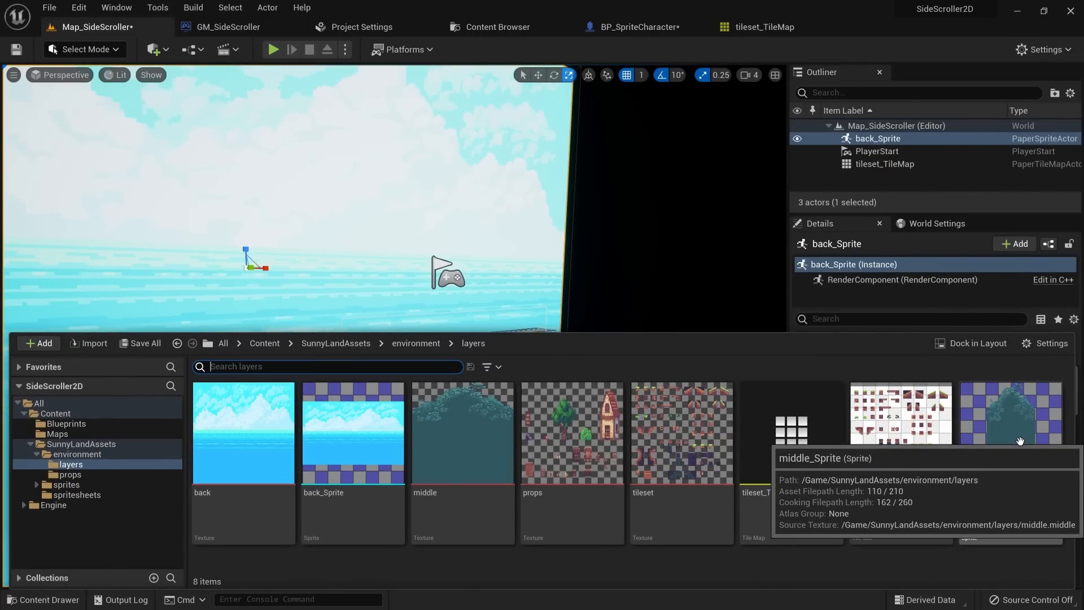
Step: Place middle_Sprite in the level in front of the sky backdrop, at about 305, -1622, 89
left_click_drag(1020, 441, 306, 276)
right_click_drag(307, 275, 243, 274)
key("w")
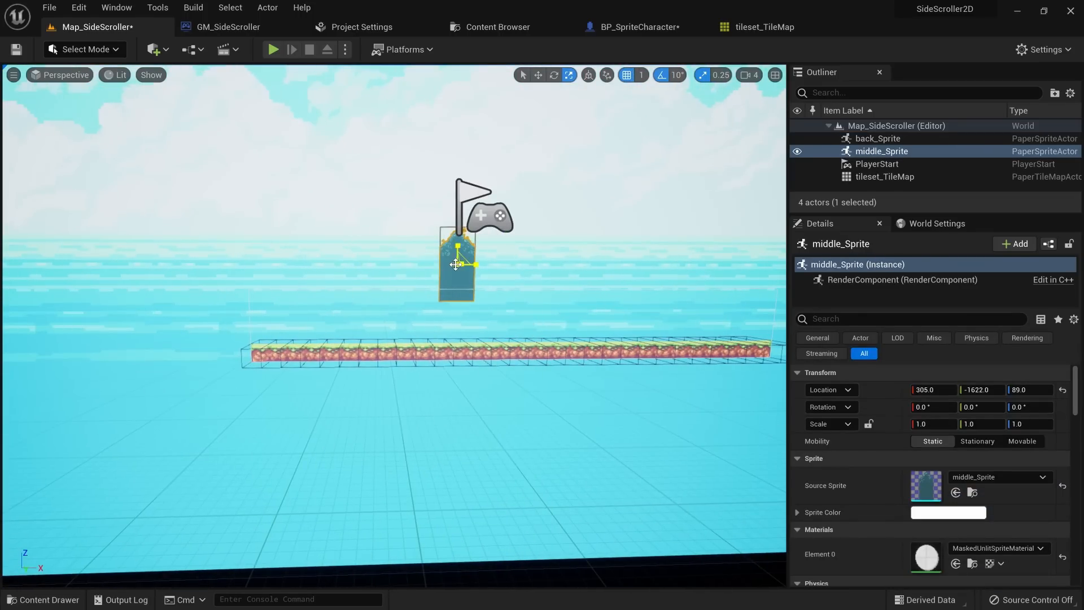
Step: Scale middle_Sprite to 4.0, position it at 305, -929, -50, and duplicate it side by side along X into a continuous mountain row
mouse_move(457, 264)
left_mouse_down()
mouse_move(503, 226)
mouse_move(474, 254)
left_mouse_up()
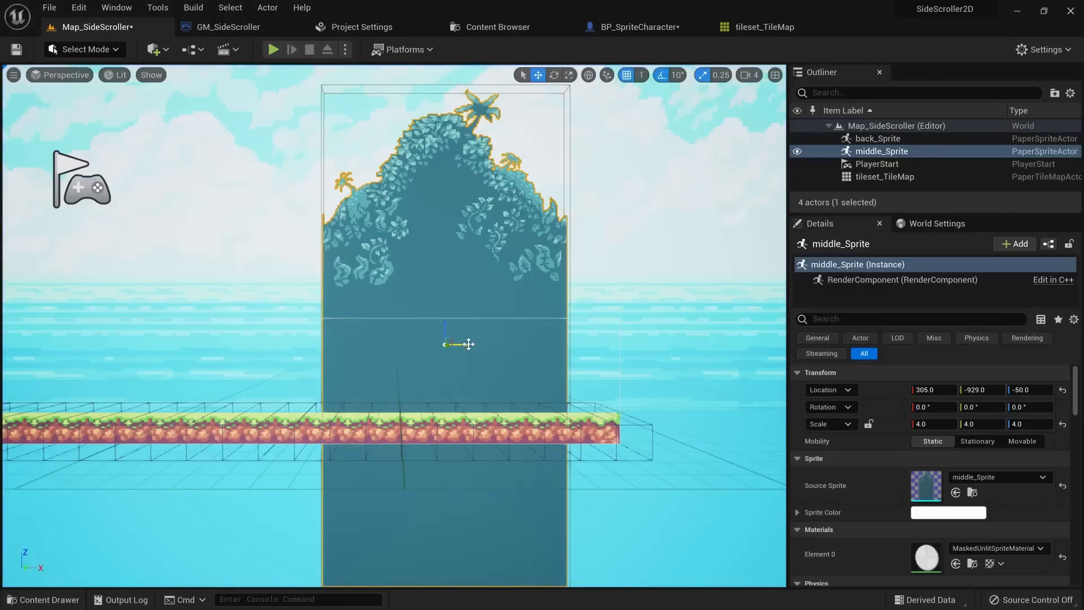
left_click_drag(455, 344, 688, 345, "alt")
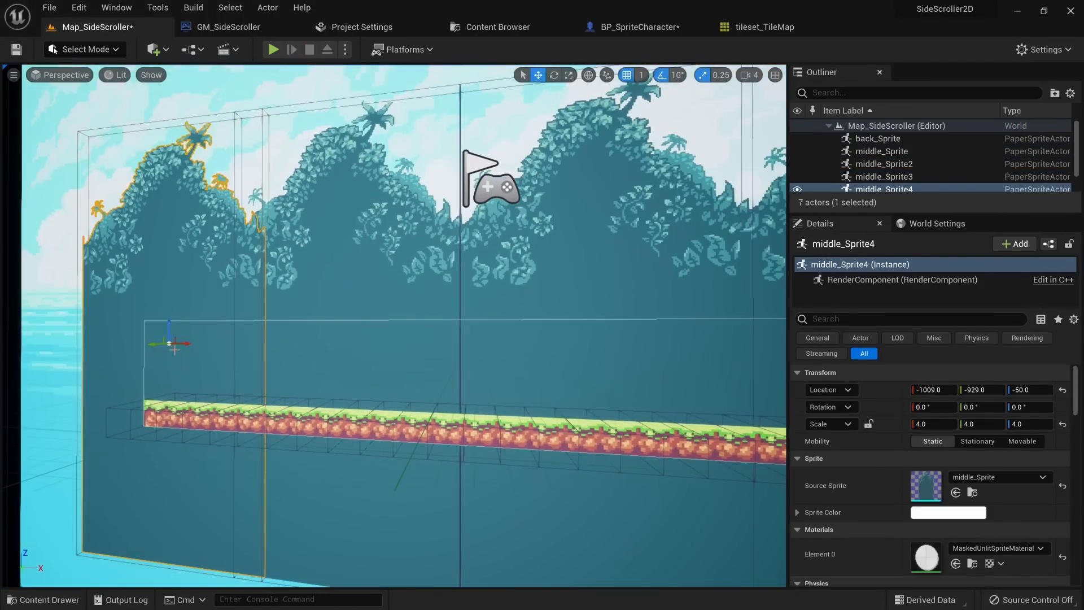
Step: Play-test the level by running the character in front of the mountain row
key("alt+p")
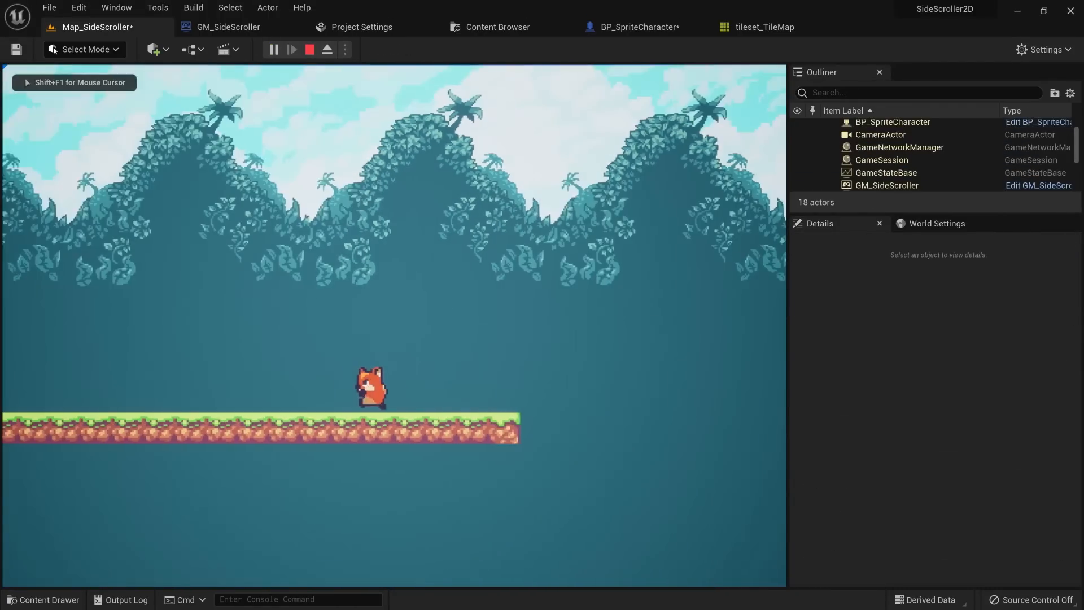
key("d")
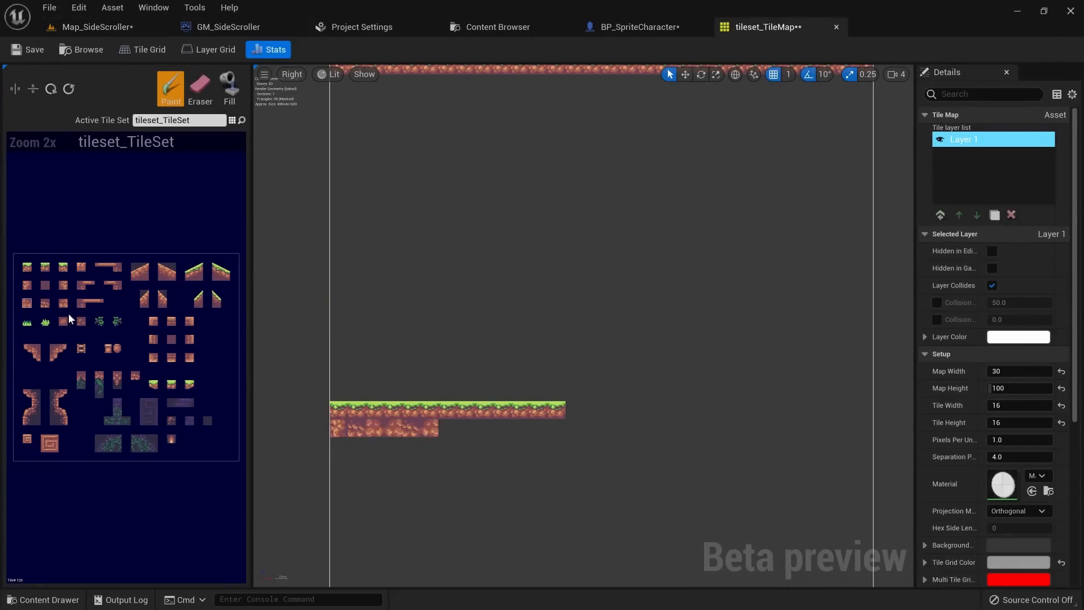
Step: Fill the area below the grass strip in the tile map with dirt tiles and scatter rock detail tiles across it
left_click(45, 285)
mouse_move(357, 428)
left_mouse_down()
mouse_move(537, 481)
mouse_move(707, 503)
left_mouse_up()
right_click_drag(707, 503, 646, 409)
scroll(646, 408, "up", 1)
left_click(63, 322)
left_click(82, 322)
left_click(375, 324)
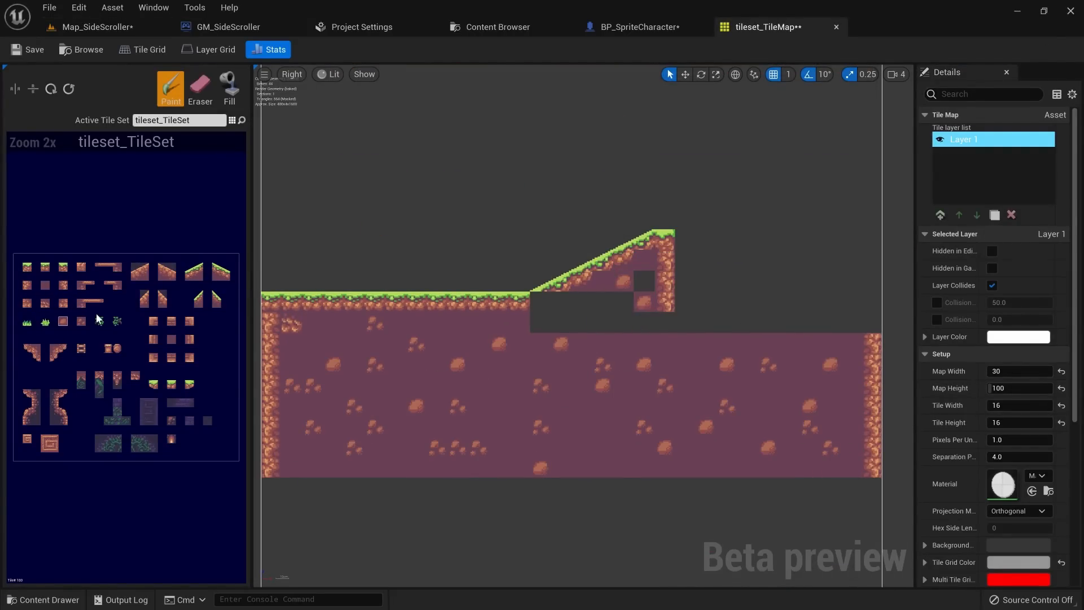
Step: Place a floating grass platform beyond the slope's tip and paint a grass surface along the lower ground
scroll(702, 300, "down", 1)
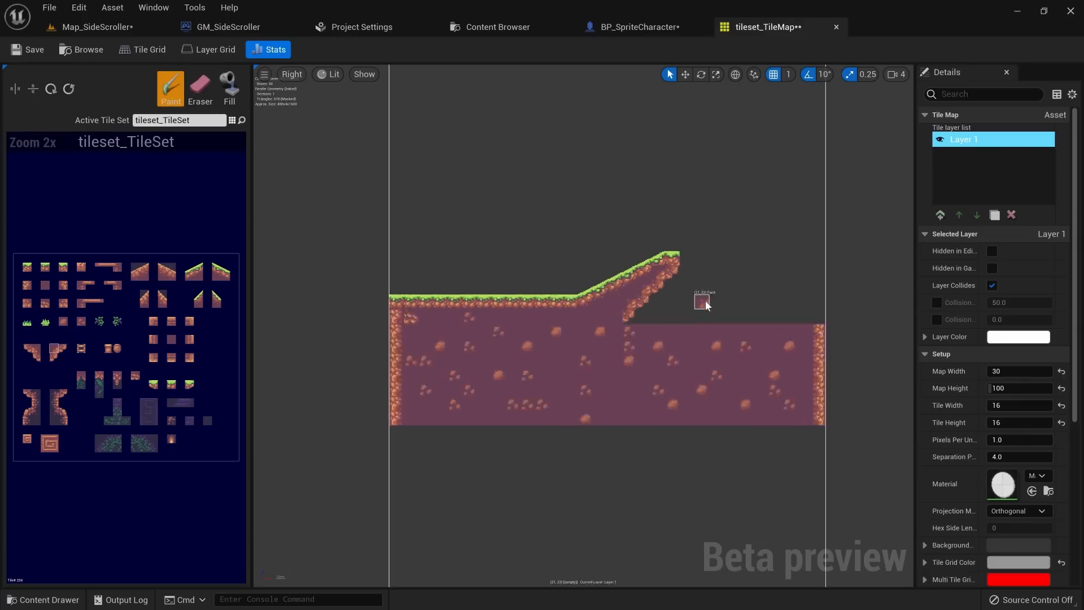
scroll(702, 300, "up", 1)
left_click(171, 385)
left_click(766, 240)
left_click(46, 267)
left_click_drag(808, 351, 594, 351)
Step: Play-test the extended level, running and jumping over the slope, the floating platform and the lower ground
key("ctrl+space")
double_click(788, 485)
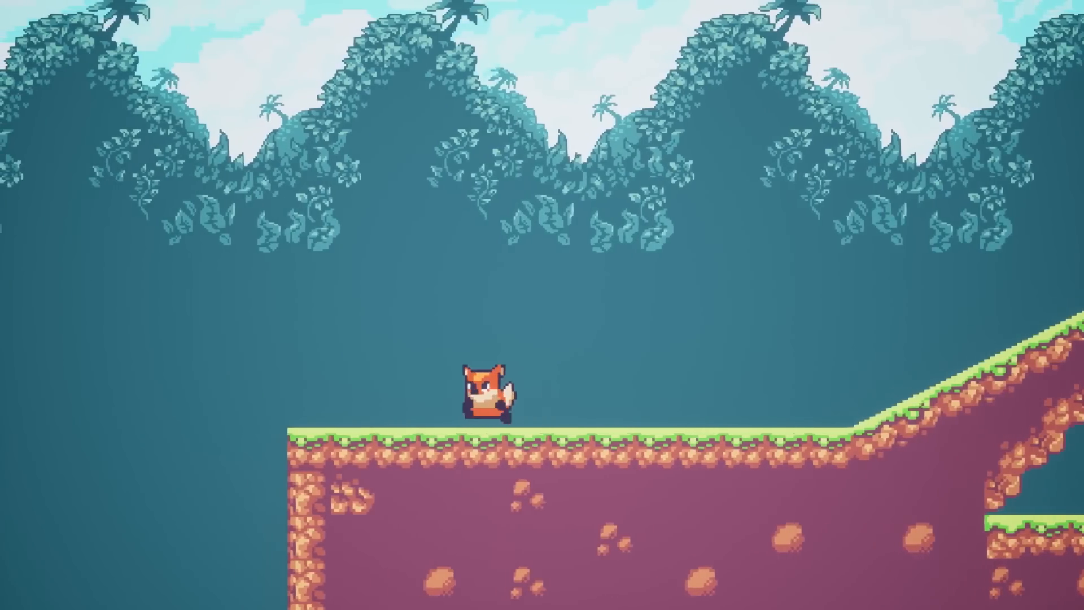
key("d")
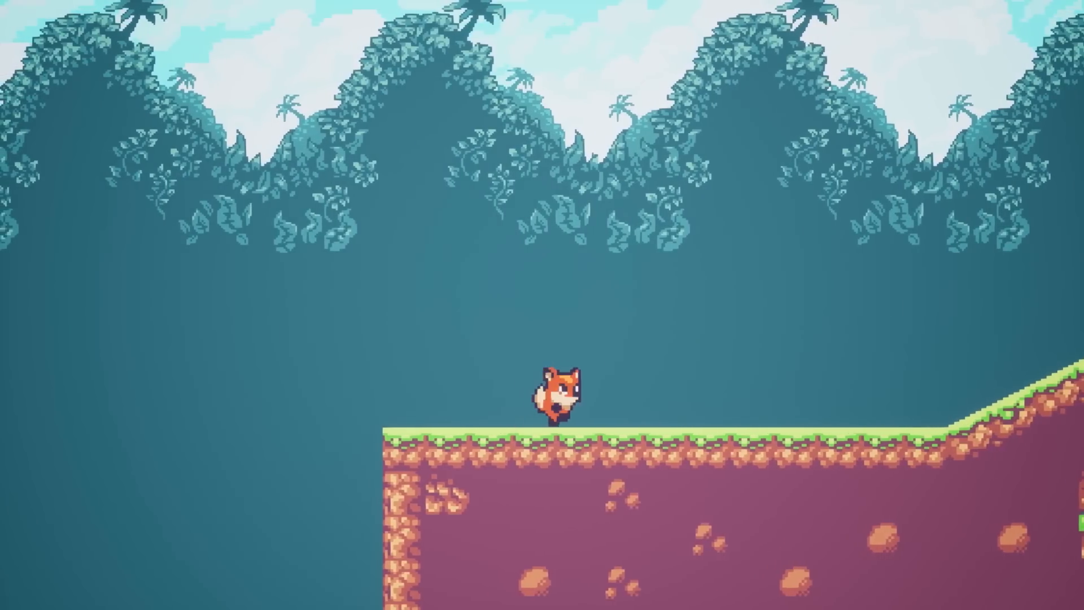
key("space")
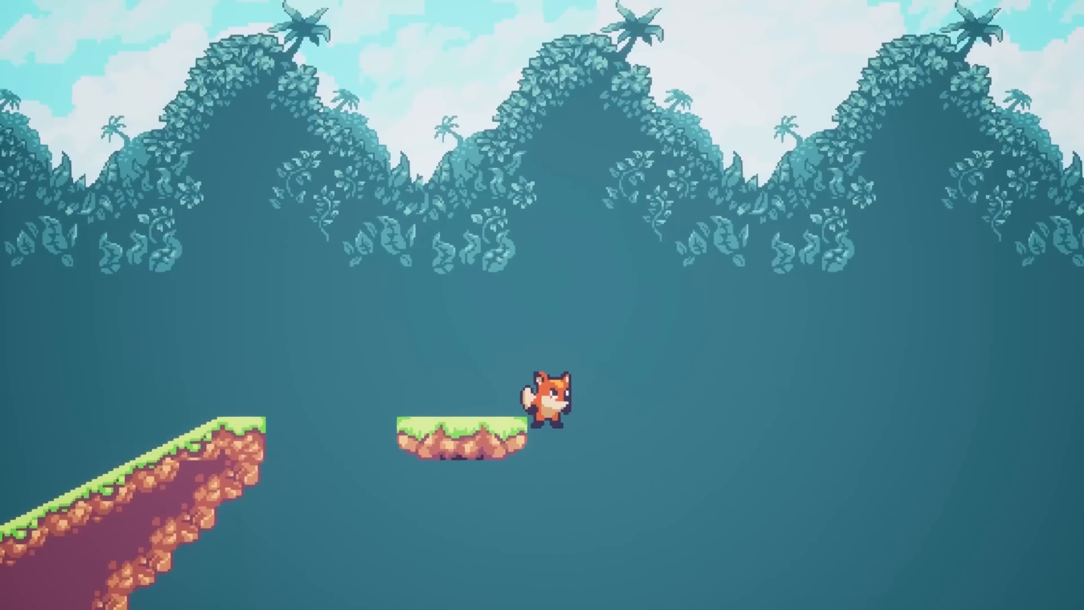
key("a")
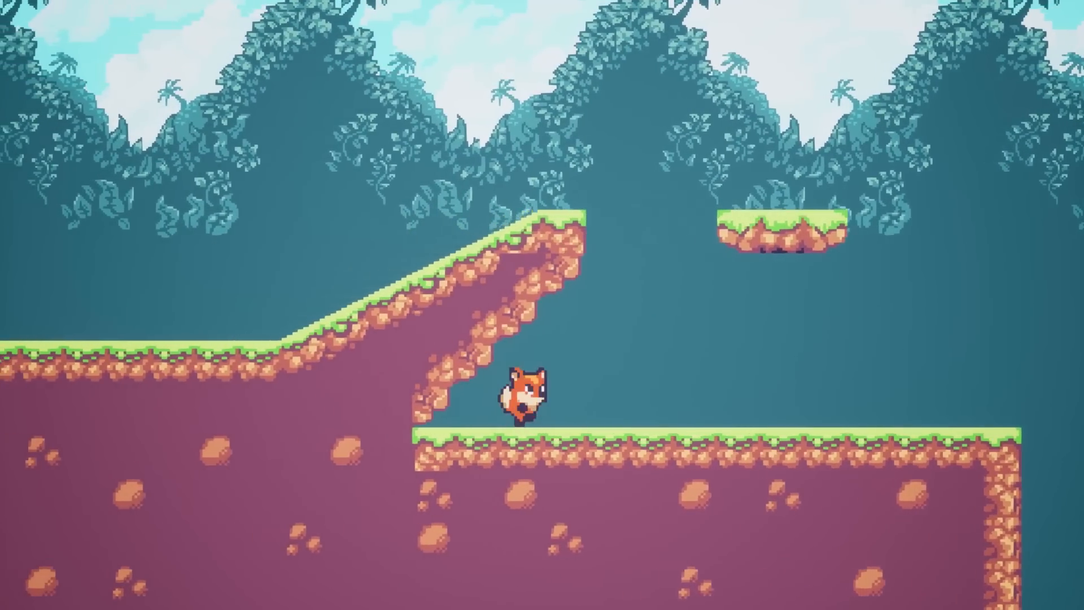
key("space")
key("d")
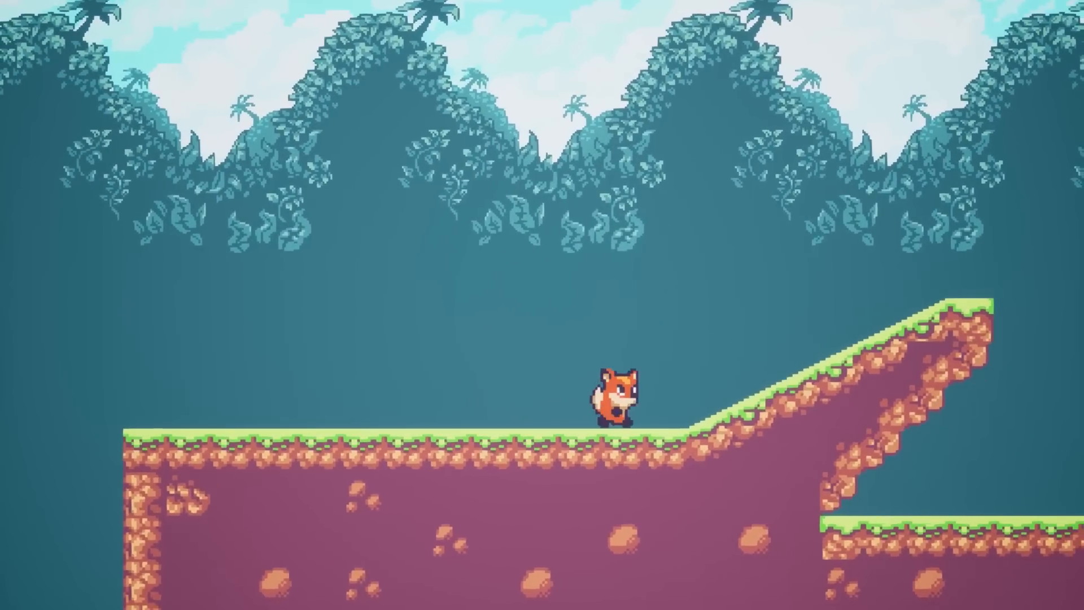
key("space")
key("a")
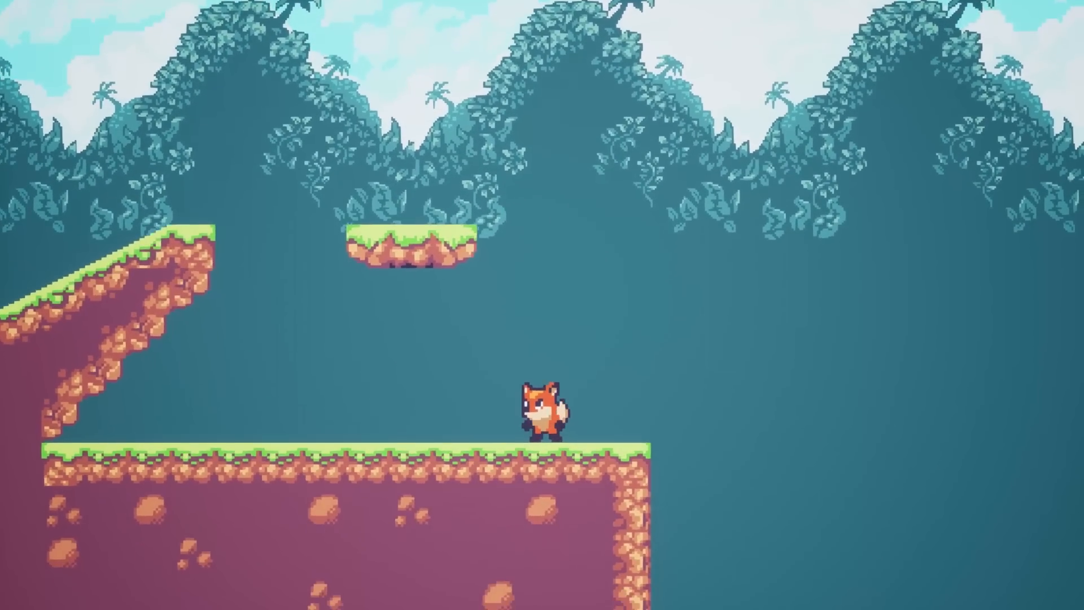
key("a")
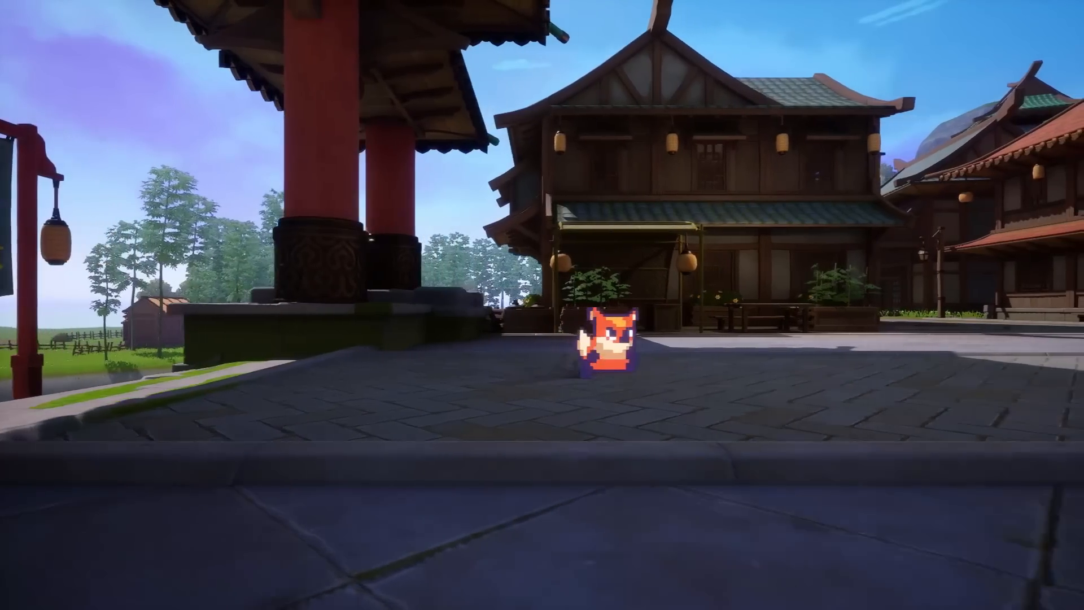